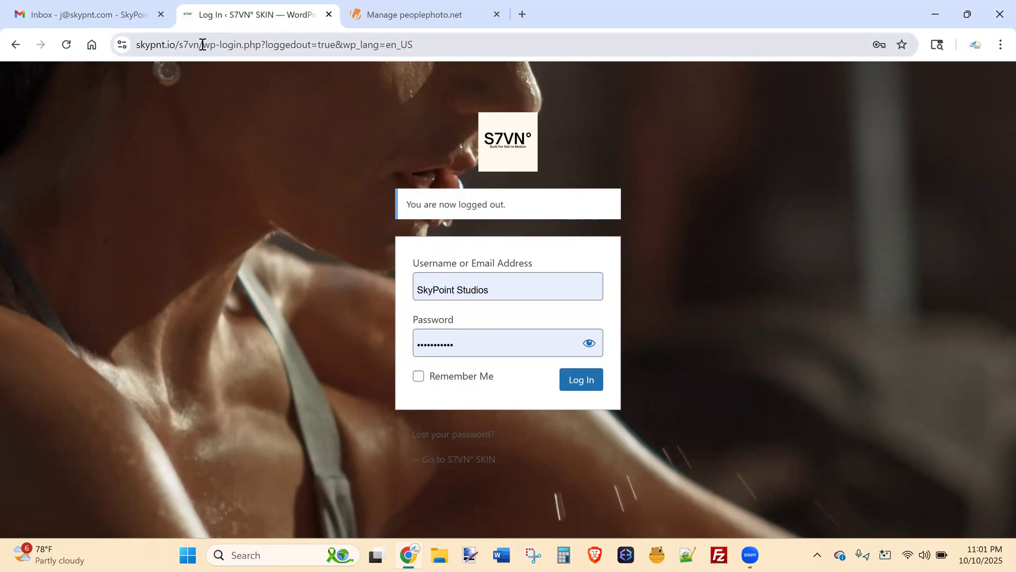
Change the site address to /wp-admin and log in to the S7VN° SKIN admin dashboard.
left_click_drag(220, 45, 526, 32)
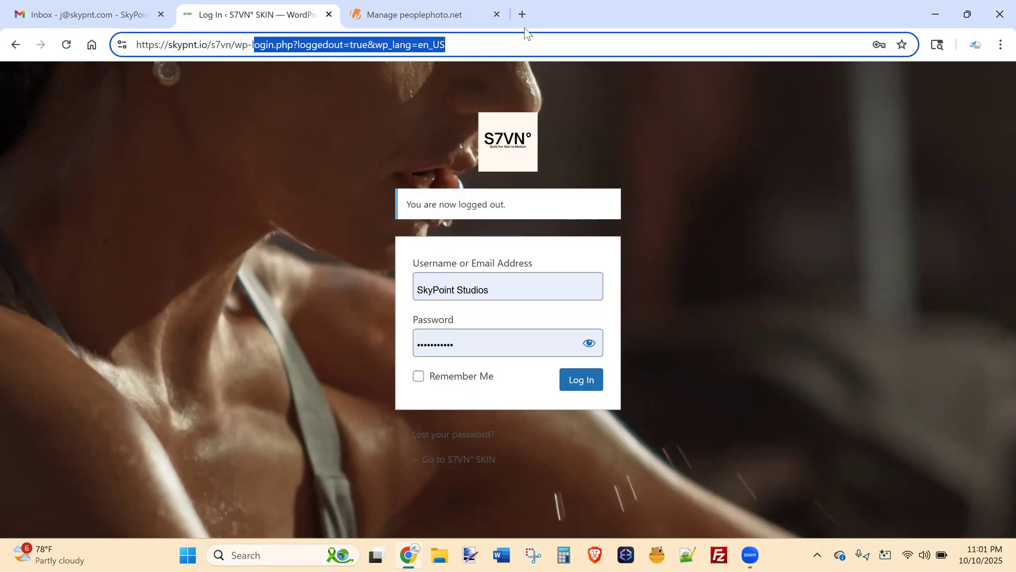
key("BackSpace")
type("admin")
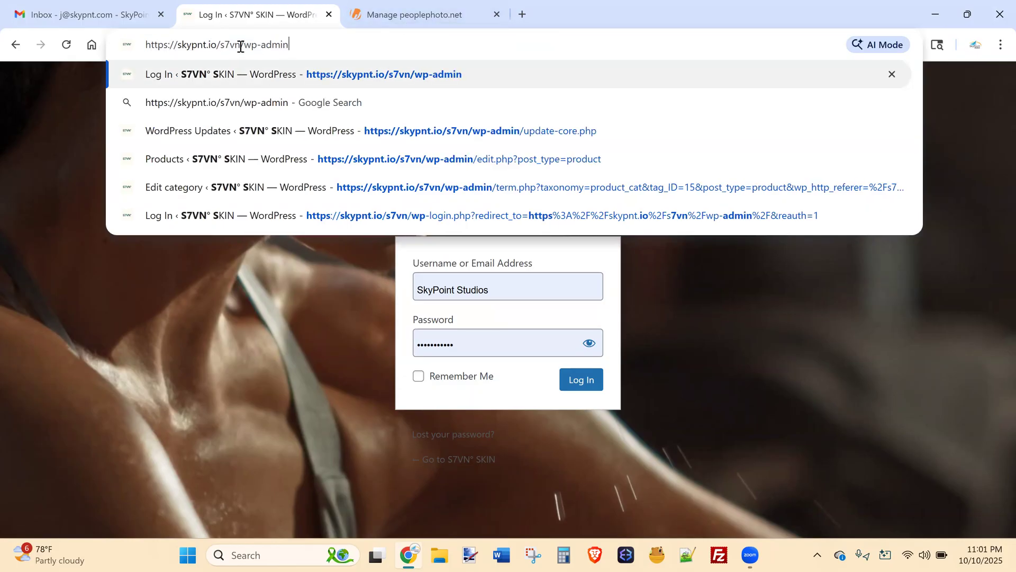
key("shift+Left")
key("shift+Left")
key("shift+Left")
key("shift+Left")
key("shift+Left")
key("shift+Left")
key("shift+Left")
key("shift+Left")
left_click(267, 291)
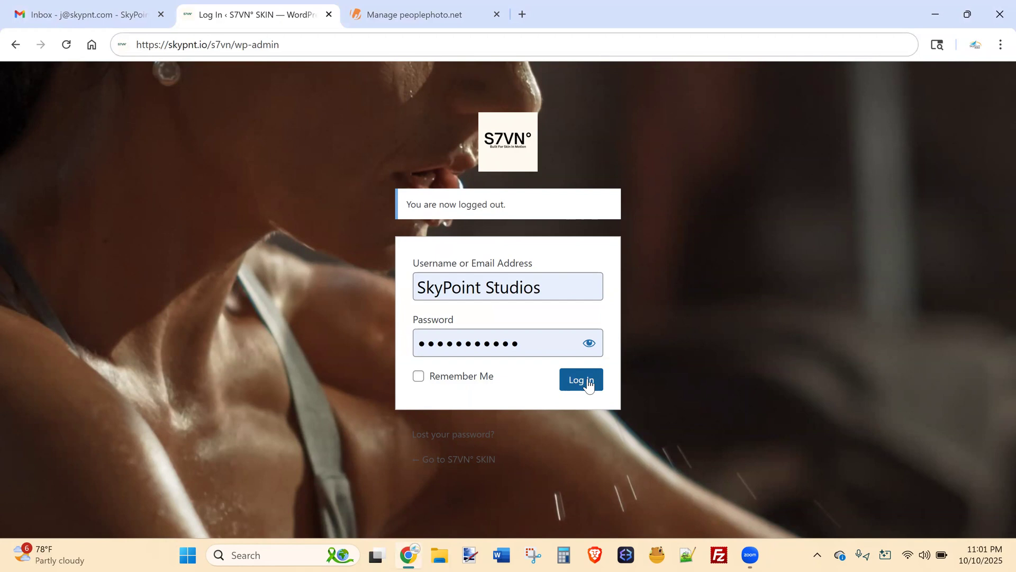
left_click(581, 385)
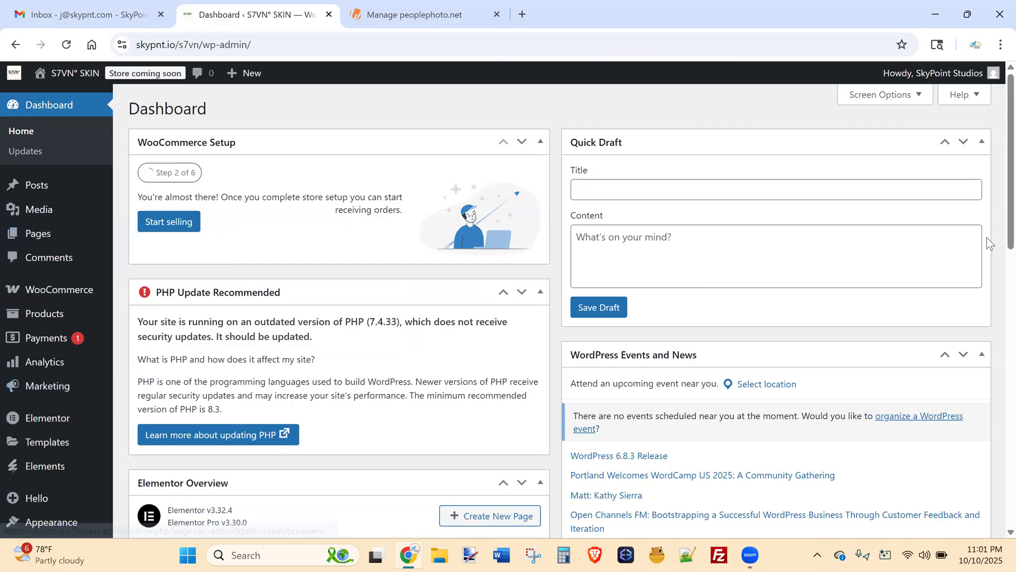
Show Pages > All Pages, dismiss the Ally accessibility notice, and review the ten pages.
scroll(997, 249, "down", 4)
scroll(997, 240, "up", 4)
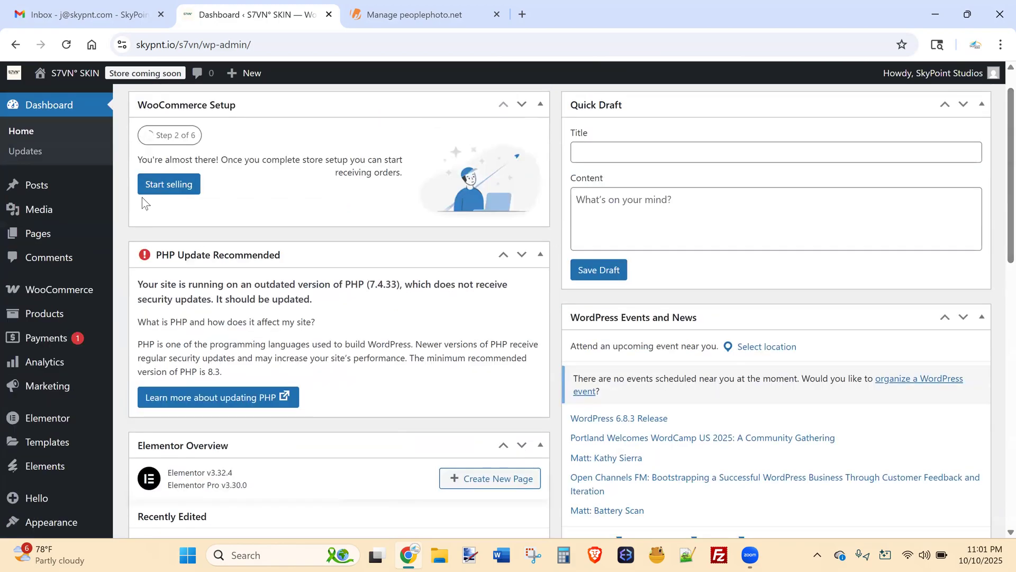
mouse_move(73, 240)
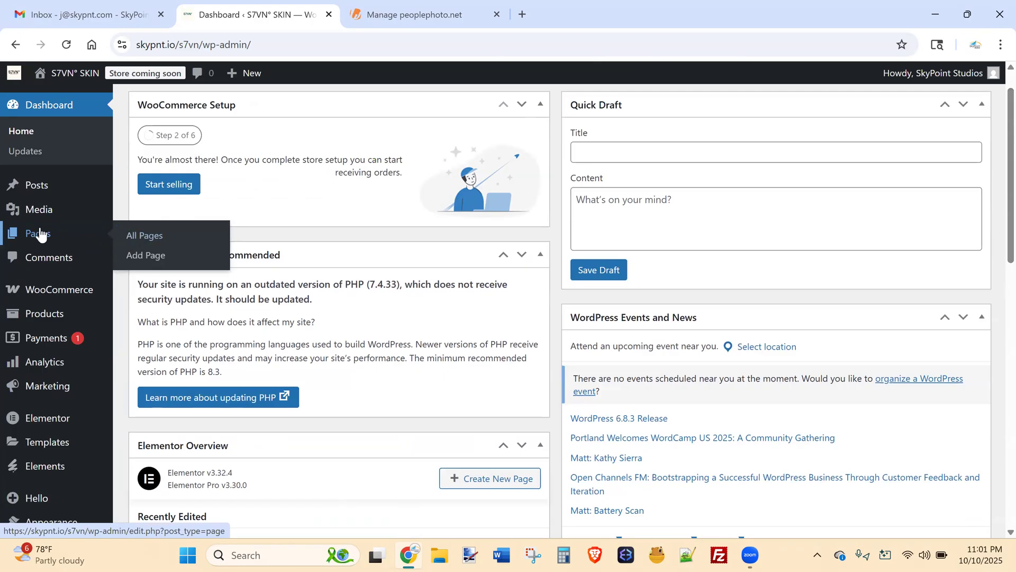
left_click(46, 233)
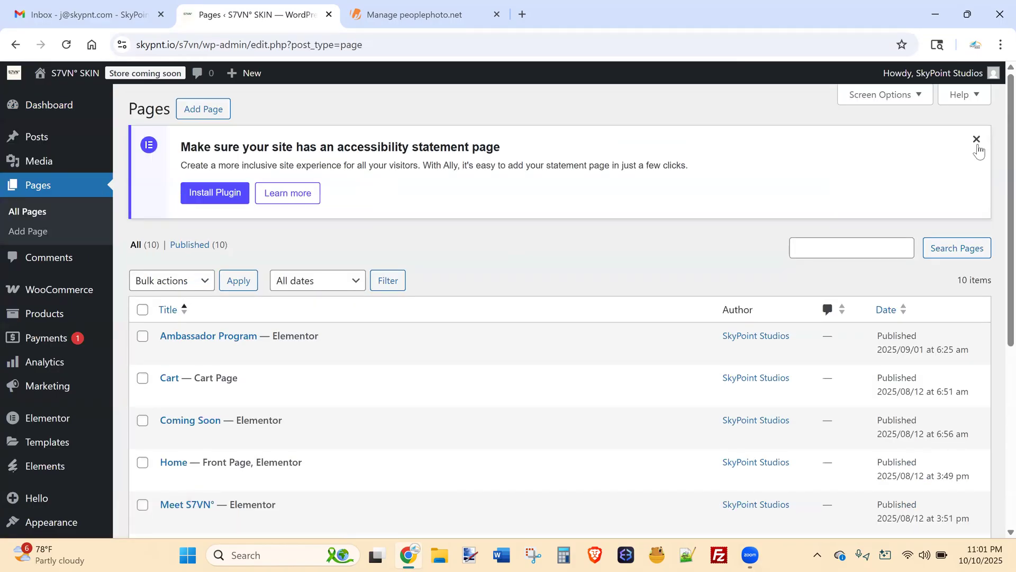
left_click(977, 139)
scroll(997, 159, "down", 2)
scroll(999, 170, "down", 1)
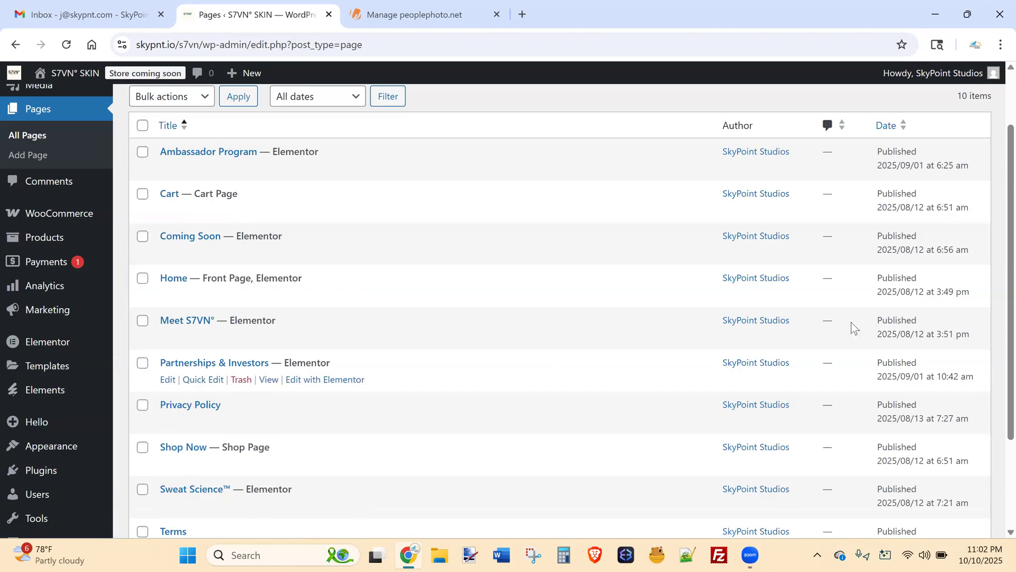
scroll(995, 333, "down", 3)
scroll(995, 265, "up", 4)
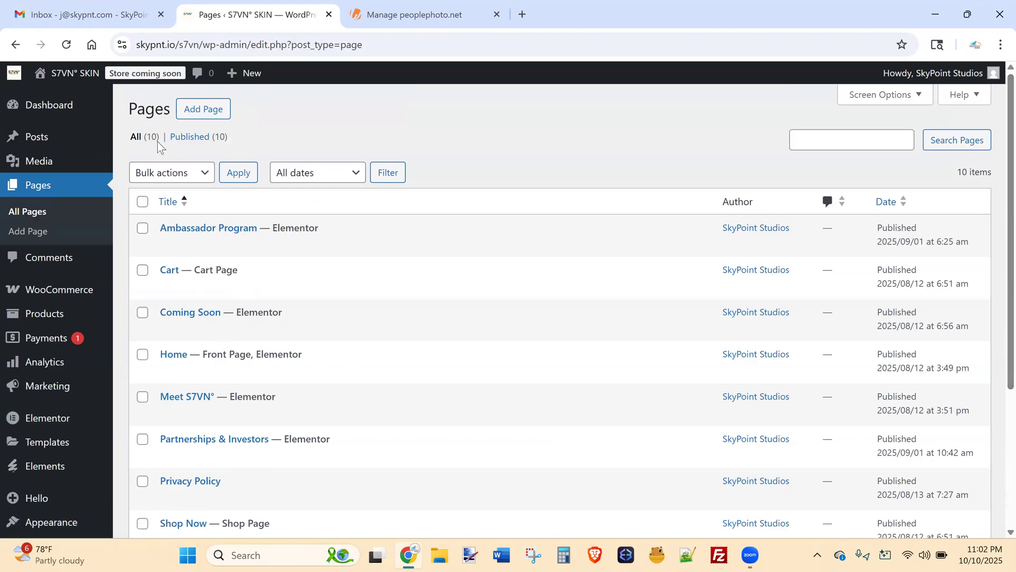
Open the Ambassador Program page's edit screen and launch it with Edit with Elementor.
left_click(221, 232)
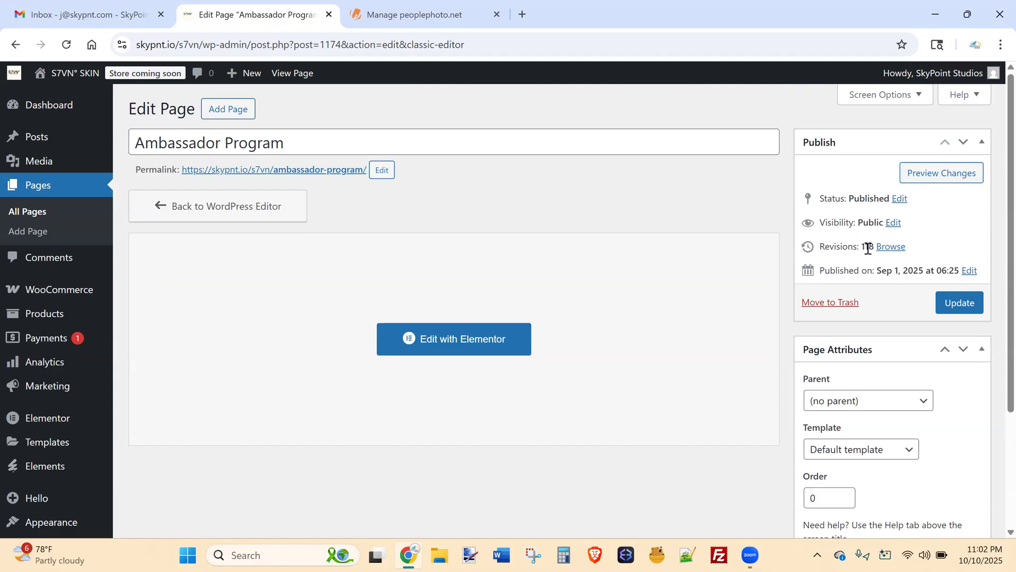
scroll(998, 233, "down", 1)
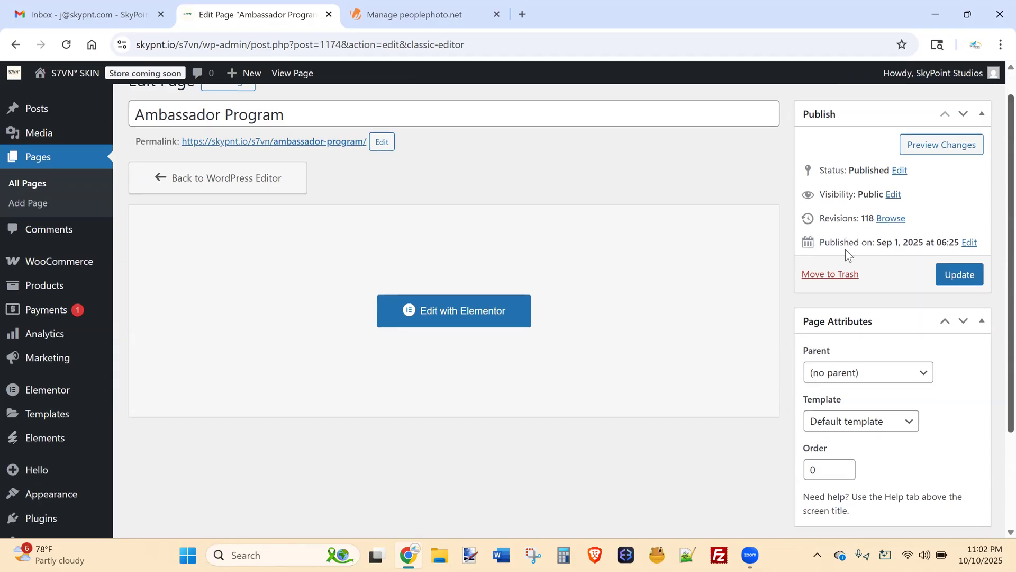
scroll(998, 248, "down", 2)
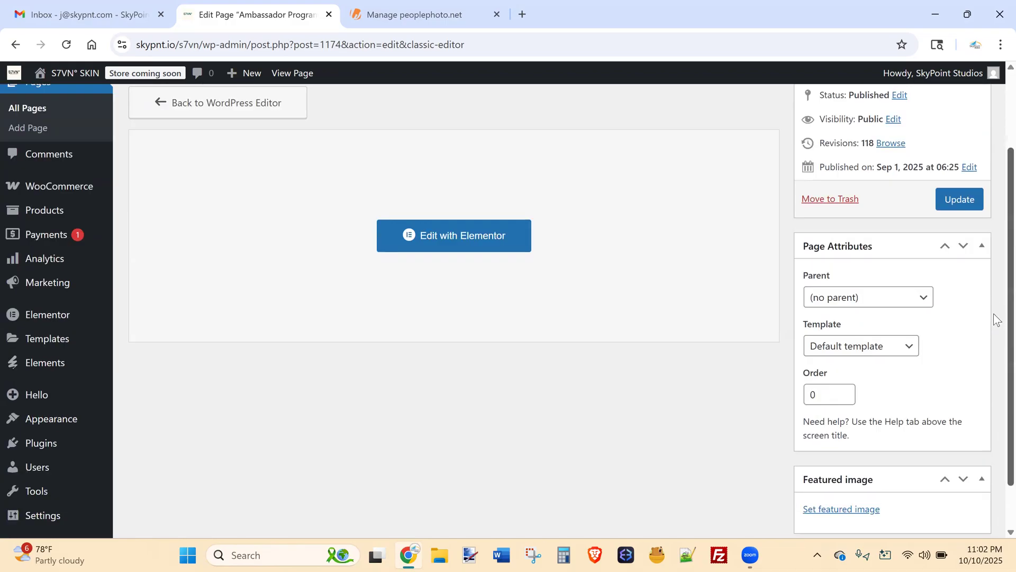
scroll(997, 320, "down", 1)
scroll(994, 233, "up", 4)
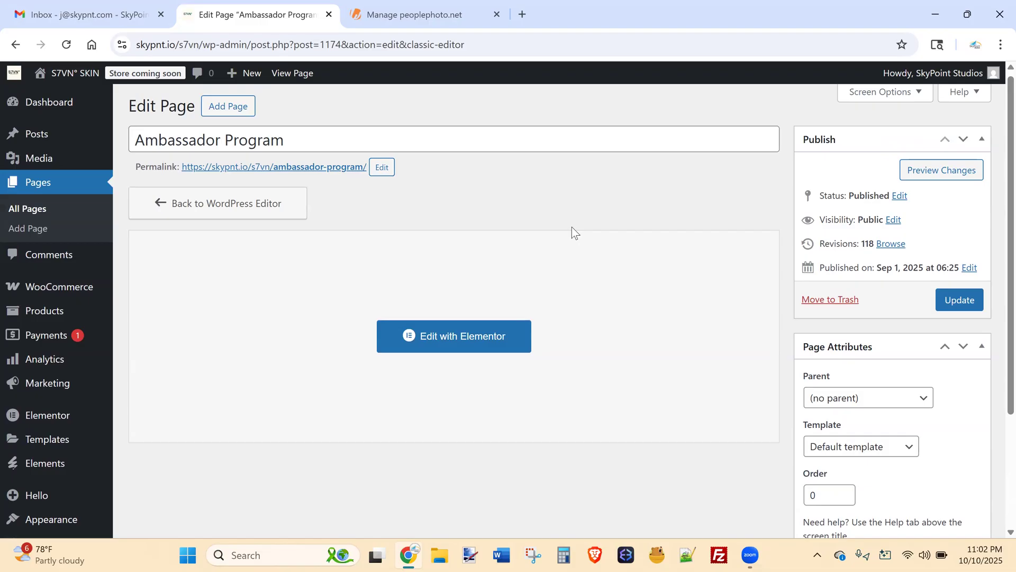
left_click(434, 338)
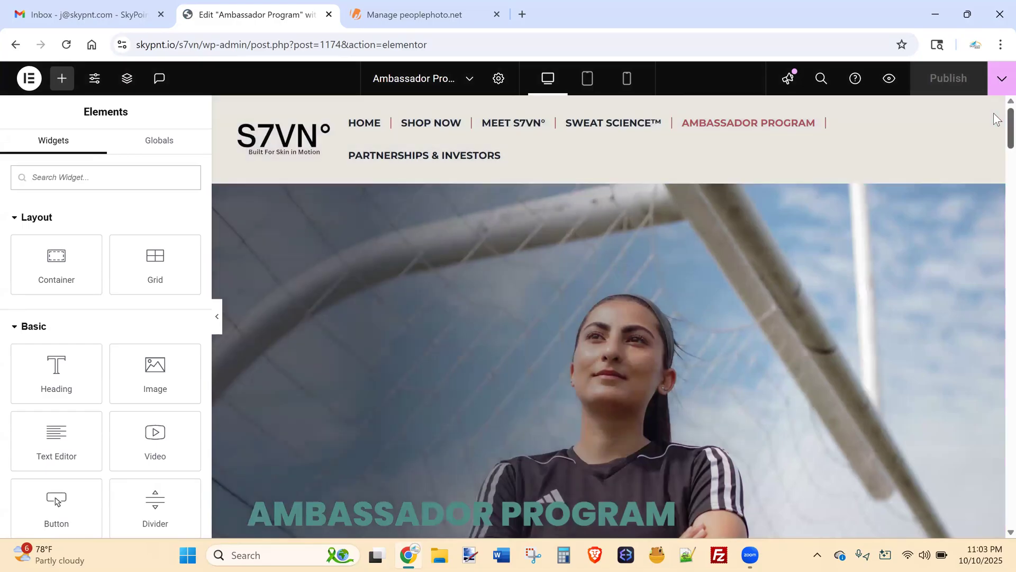
Select the hero container and show its Style tab background settings.
scroll(997, 129, "down", 2)
scroll(997, 127, "up", 1)
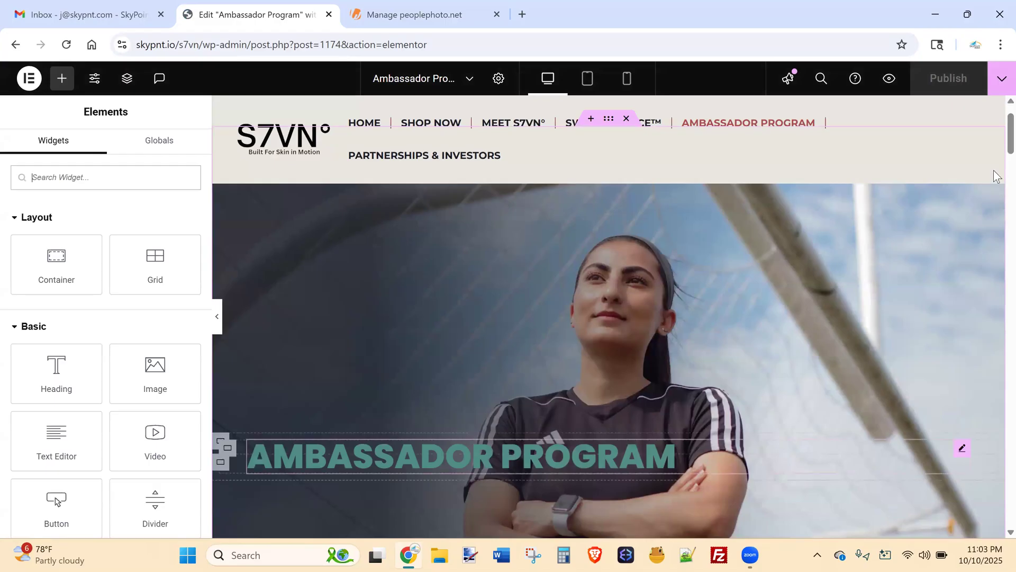
scroll(997, 140, "up", 1)
scroll(900, 180, "up", 1)
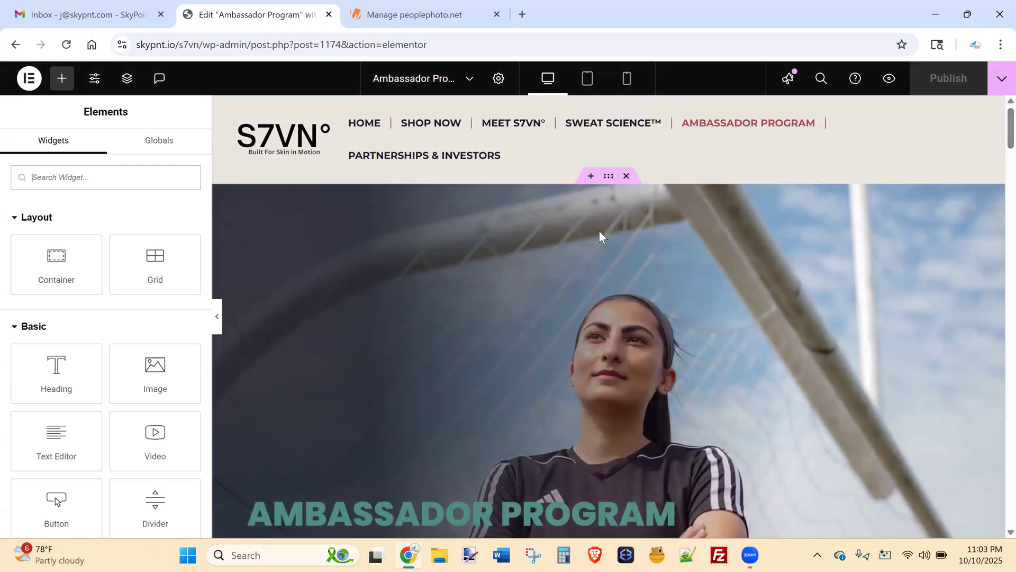
left_click(608, 183)
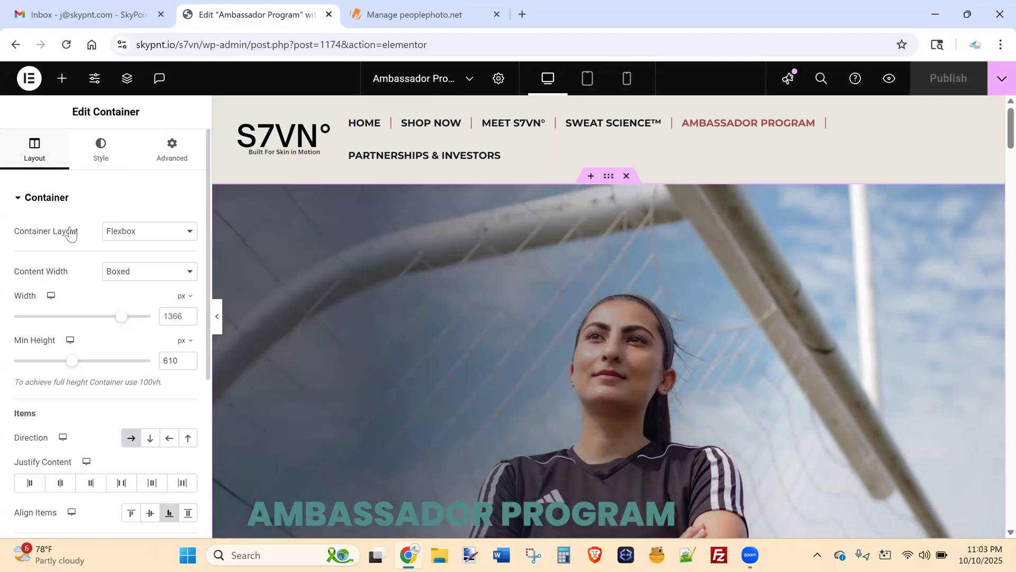
left_click(101, 160)
Browse for a replacement background image, then cancel, keeping athletes-and-active-changemakers-scaled.png.
mouse_move(106, 376)
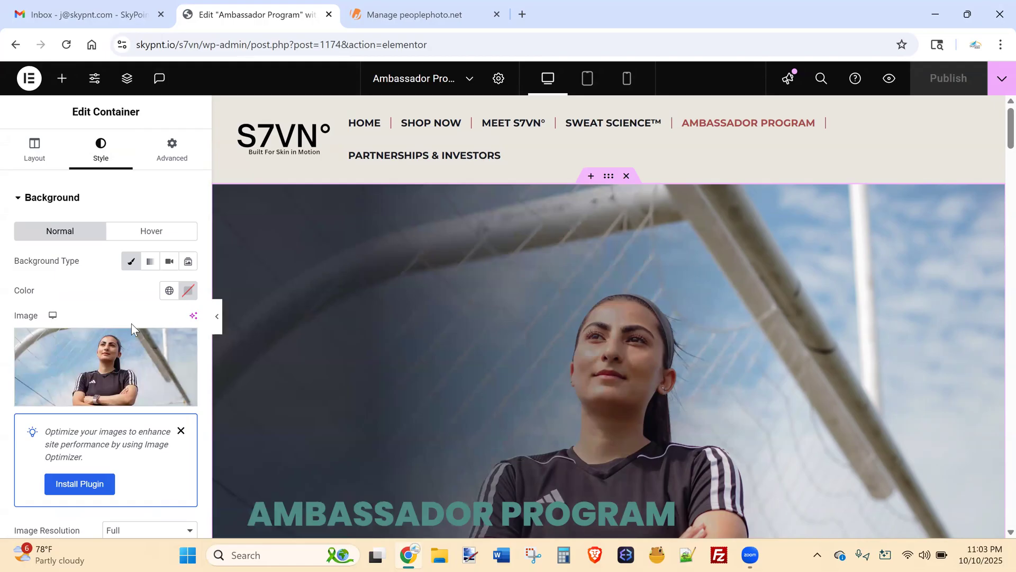
left_click(96, 365)
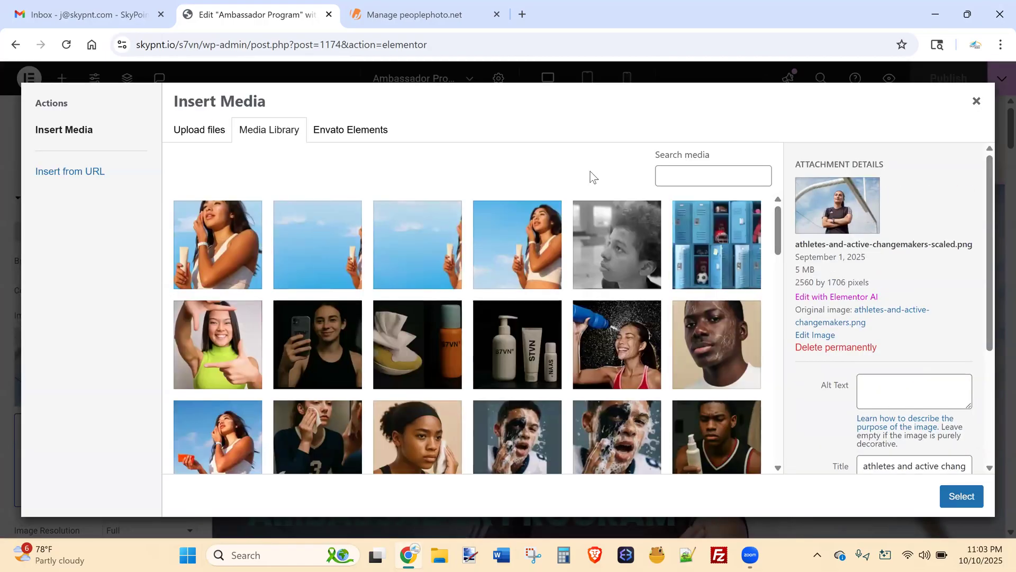
mouse_move(773, 225)
left_mouse_down()
mouse_move(770, 256)
mouse_move(778, 207)
left_mouse_up()
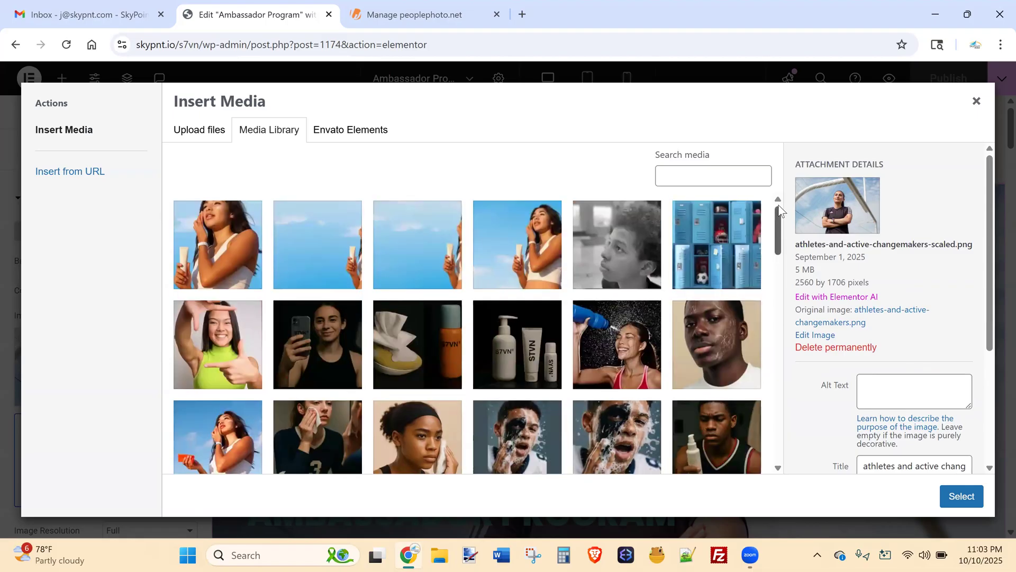
left_click(196, 128)
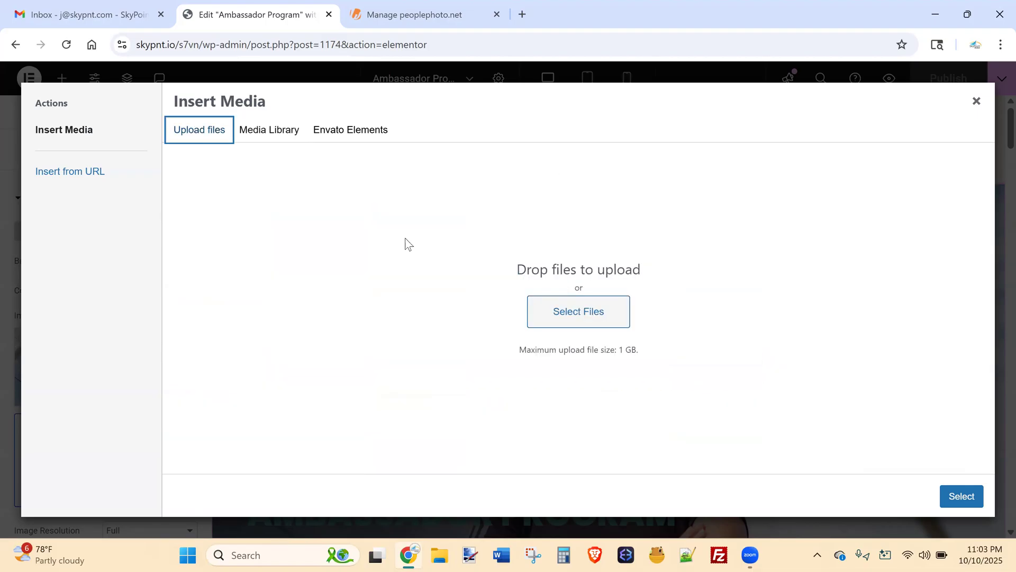
left_click(567, 317)
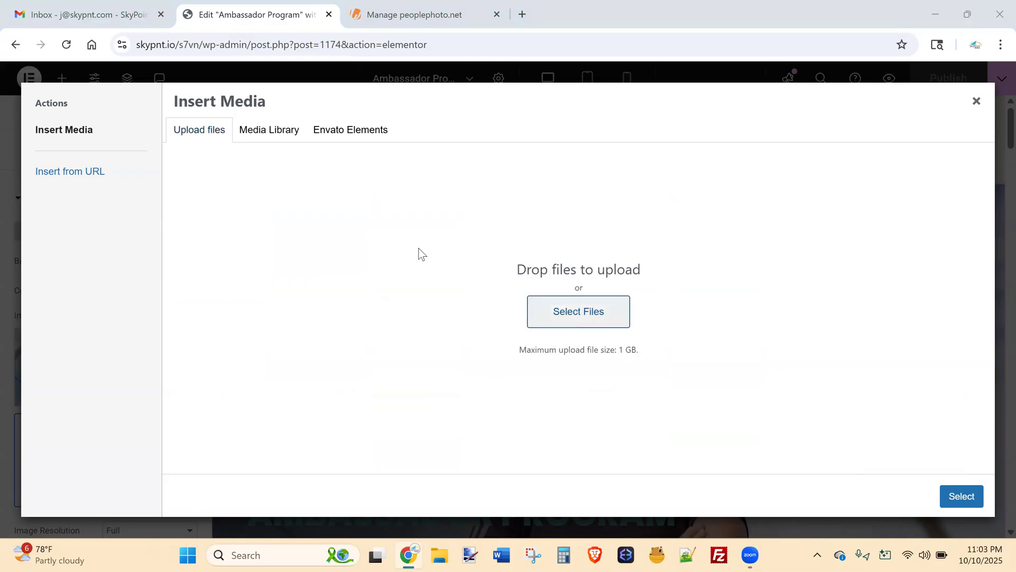
left_click(492, 10)
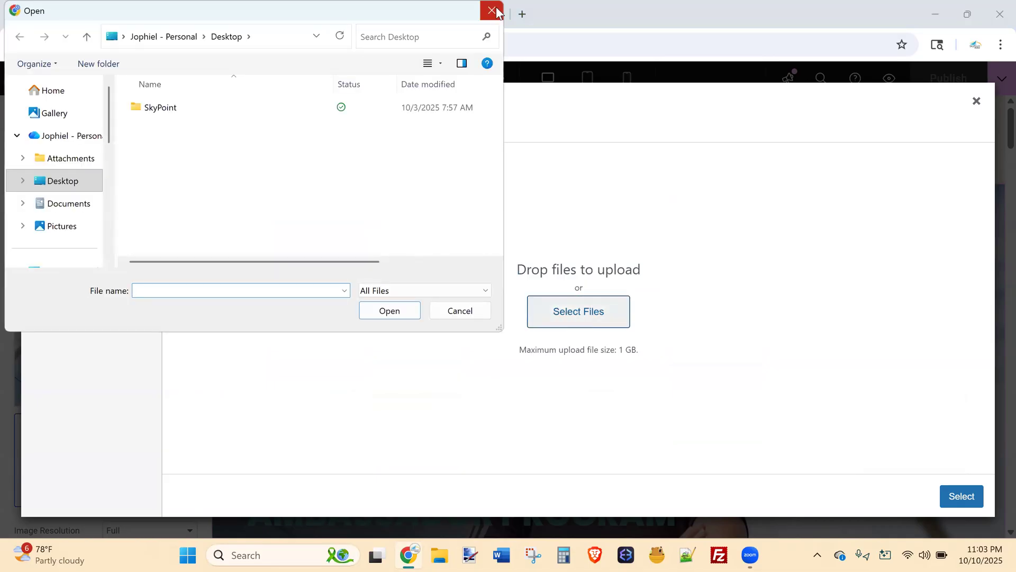
left_click(976, 101)
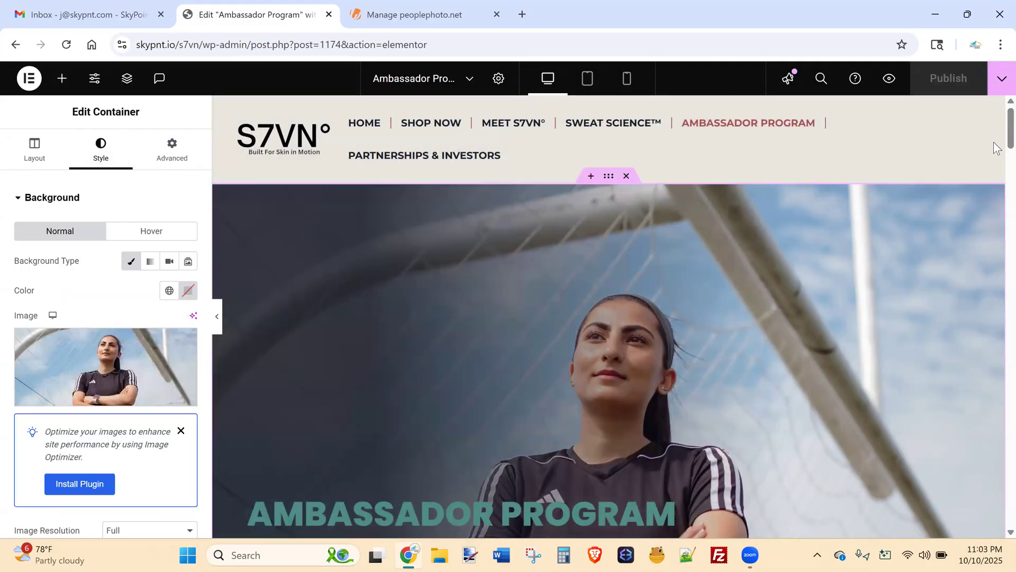
Open the AMBASSADOR PROGRAM heading widget and edit its title text.
scroll(994, 140, "down", 1)
scroll(994, 148, "down", 3)
scroll(927, 127, "up", 4)
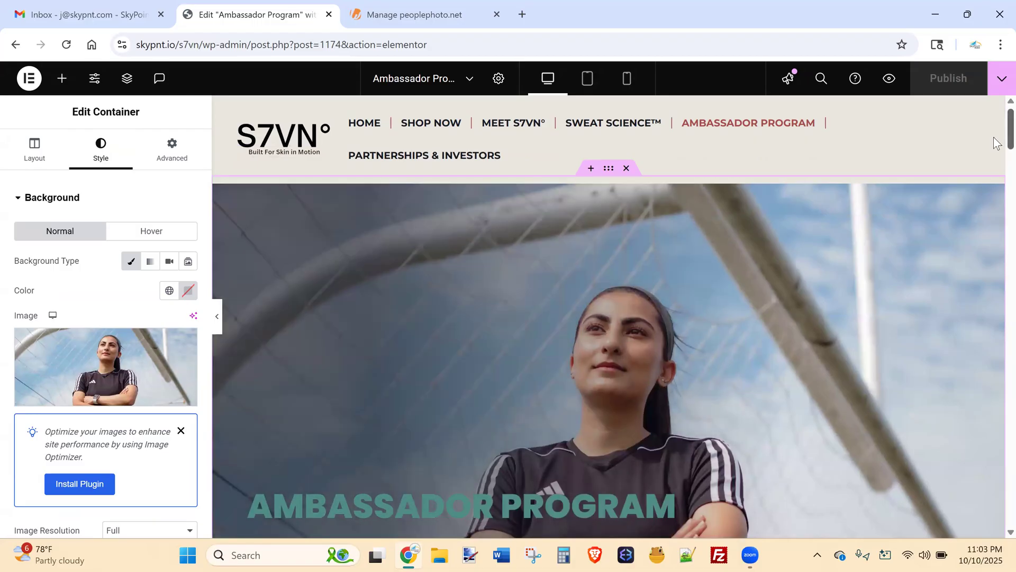
scroll(997, 151, "down", 3)
scroll(996, 154, "down", 2)
scroll(649, 358, "up", 3)
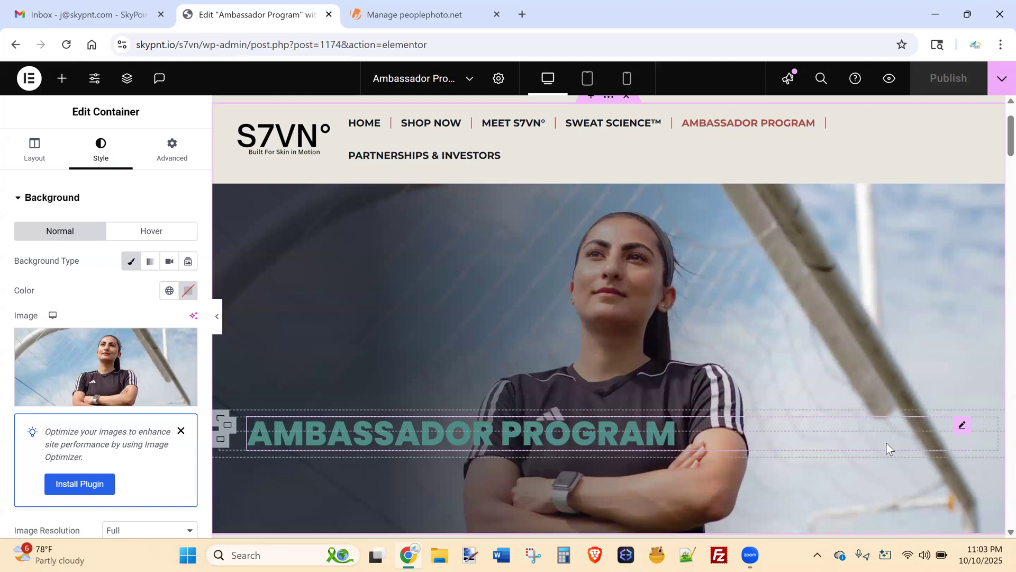
left_click(961, 426)
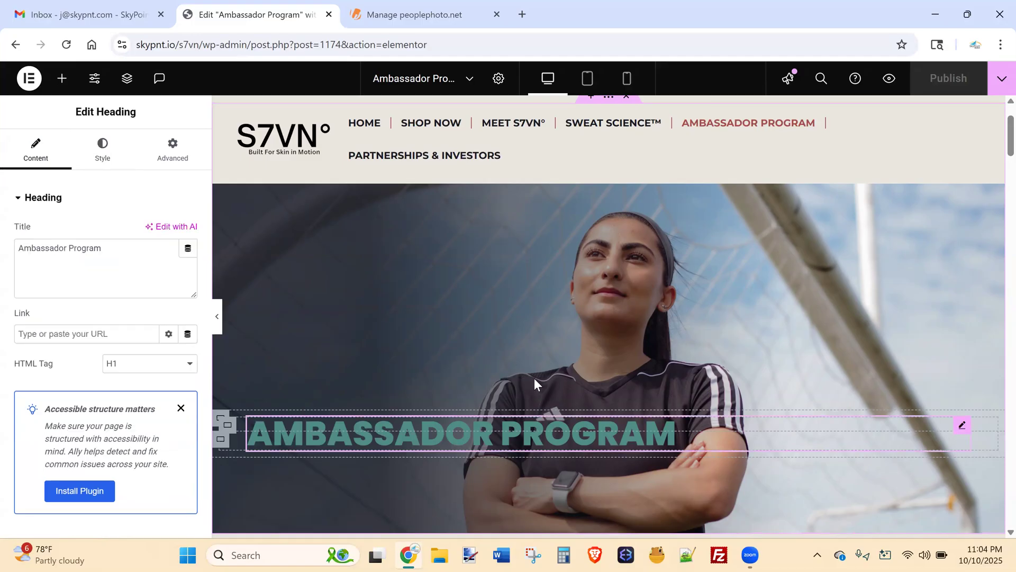
mouse_move(122, 255)
left_mouse_down()
mouse_move(17, 251)
mouse_move(105, 249)
left_mouse_up()
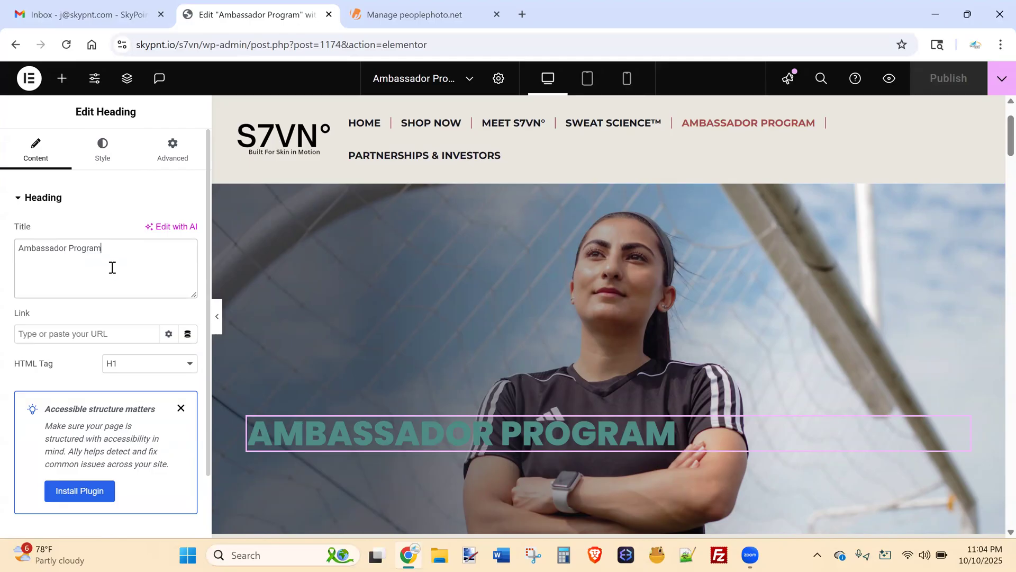
type("Tod")
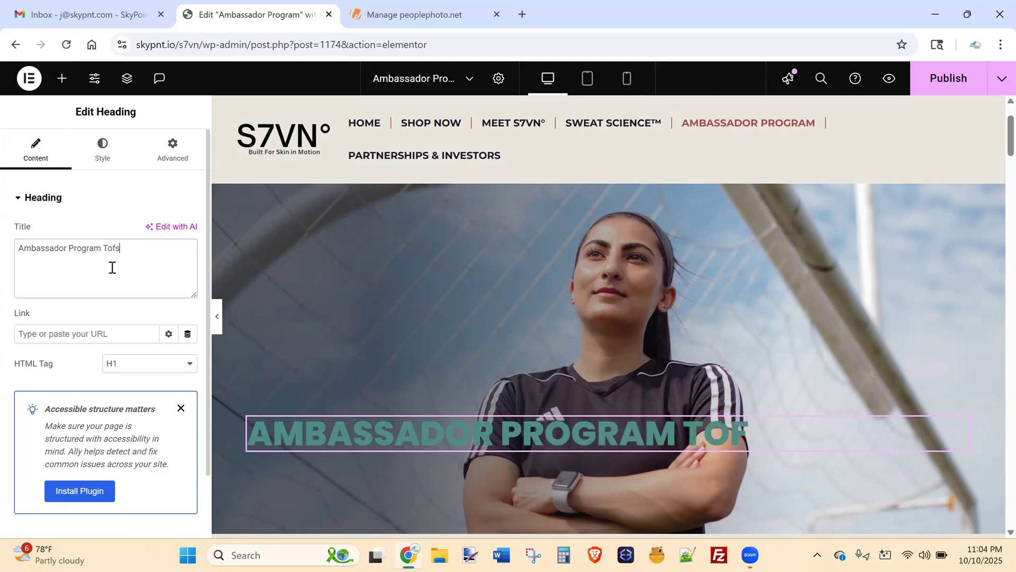
type("ay")
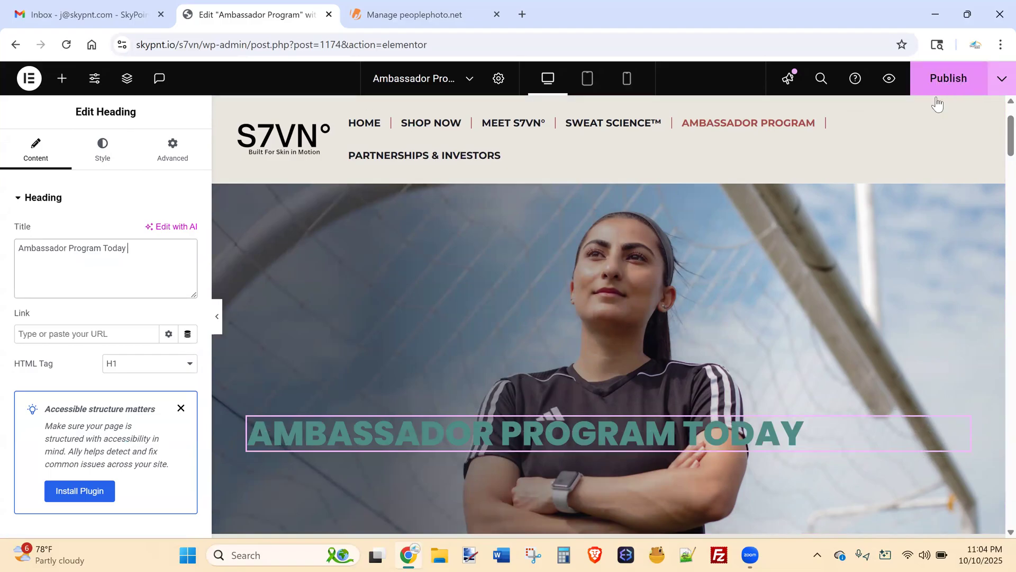
Cancel leaving the editor and delete ' Today' from the heading title.
left_click(330, 15)
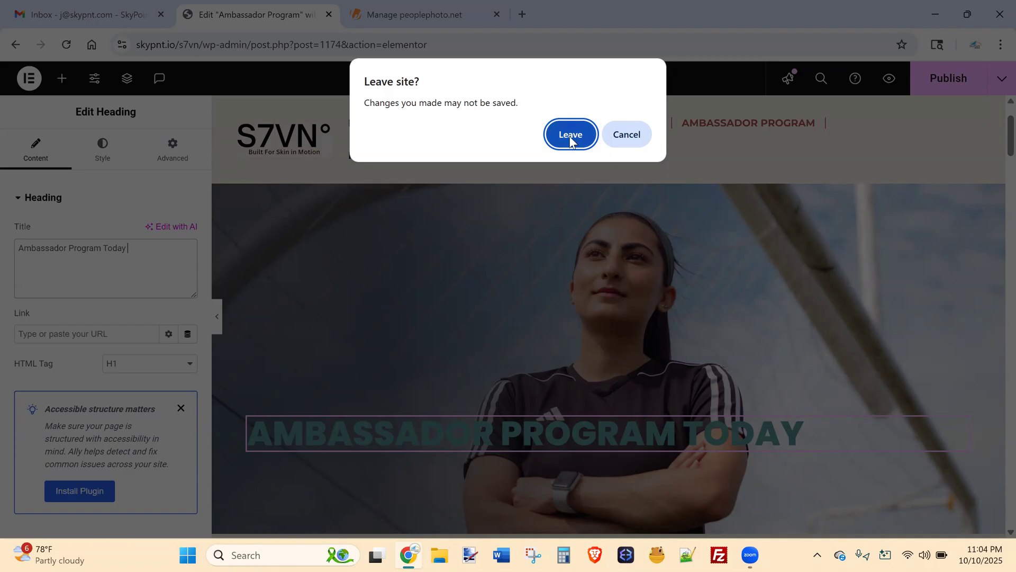
left_click(629, 134)
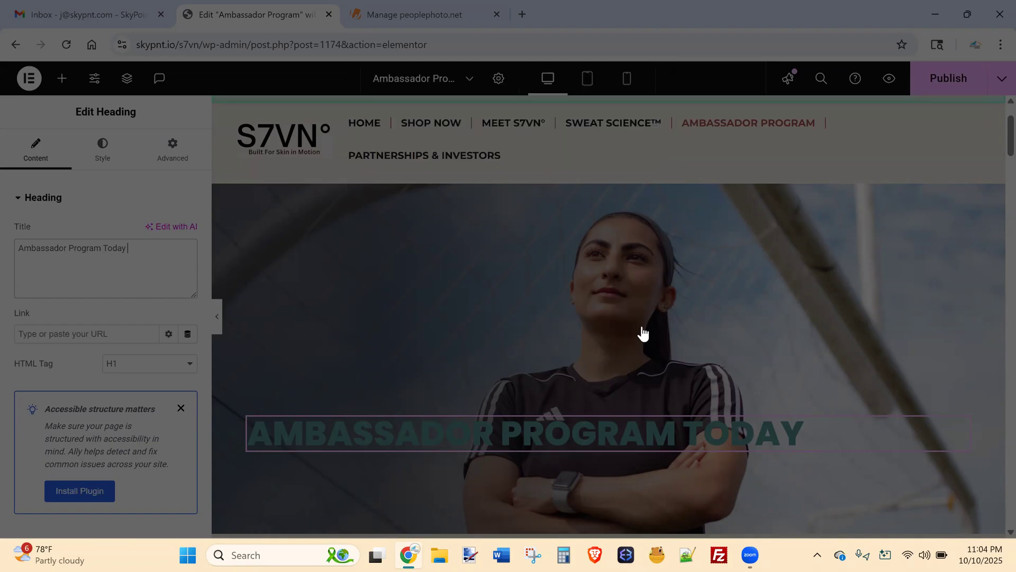
left_click(136, 256)
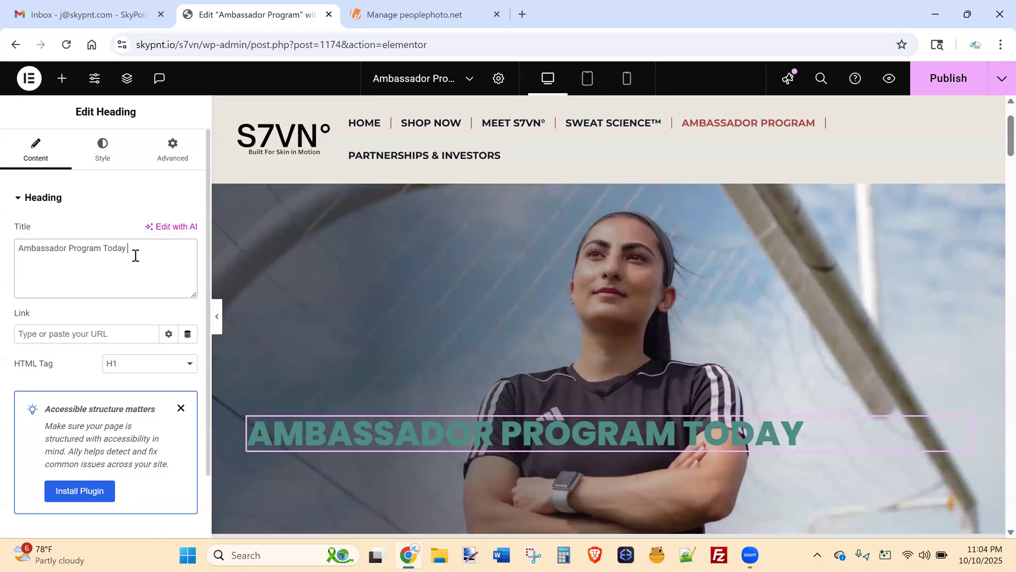
key("BackSpace")
key("BackSpace")
key("BackSpace")
key("BackSpace")
key("BackSpace")
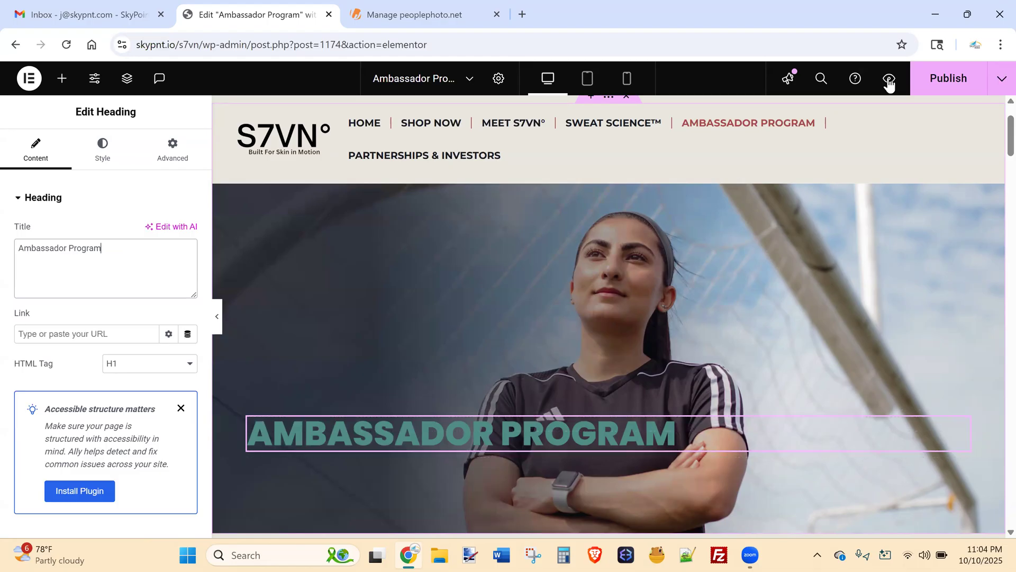
Publish the page with the shortened Ambassador Program heading.
left_click(947, 79)
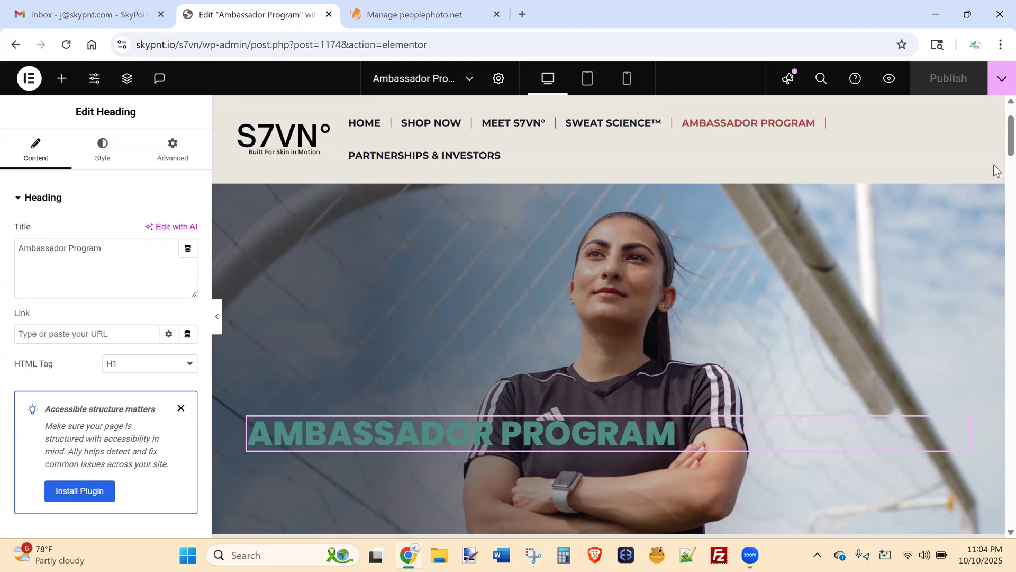
scroll(997, 143, "down", 6)
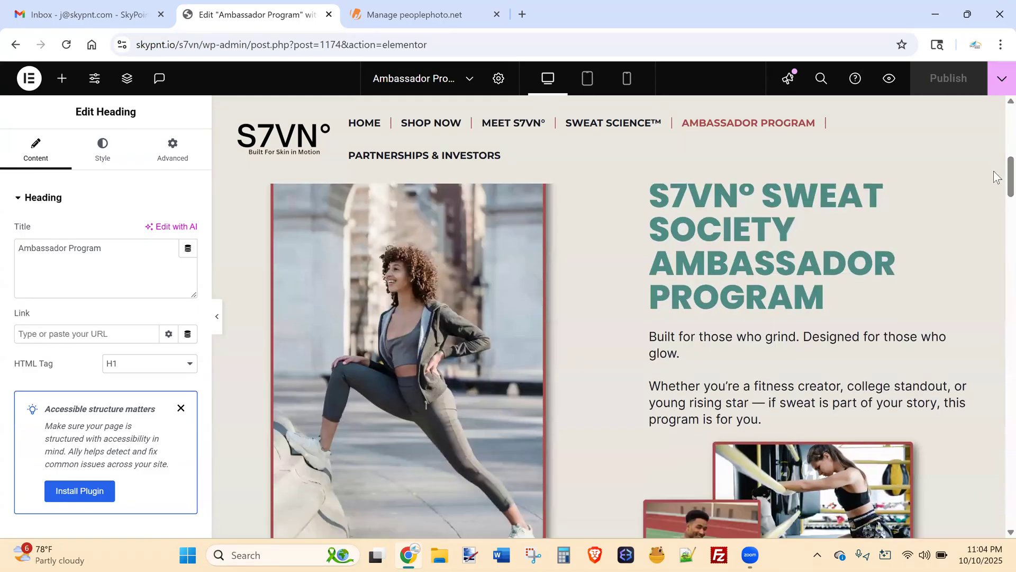
scroll(997, 166, "up", 2)
scroll(997, 165, "up", 5)
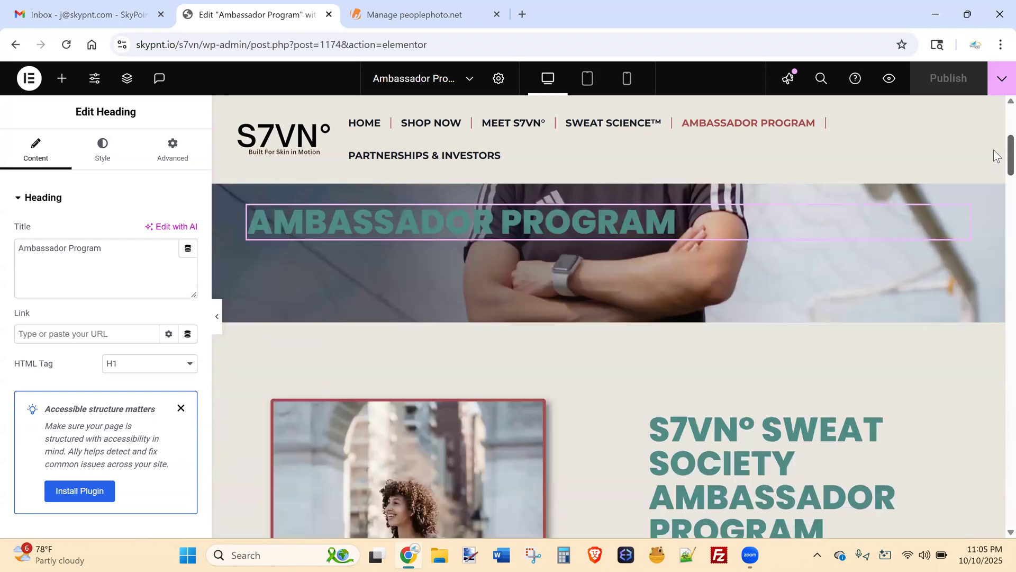
scroll(997, 139, "up", 1)
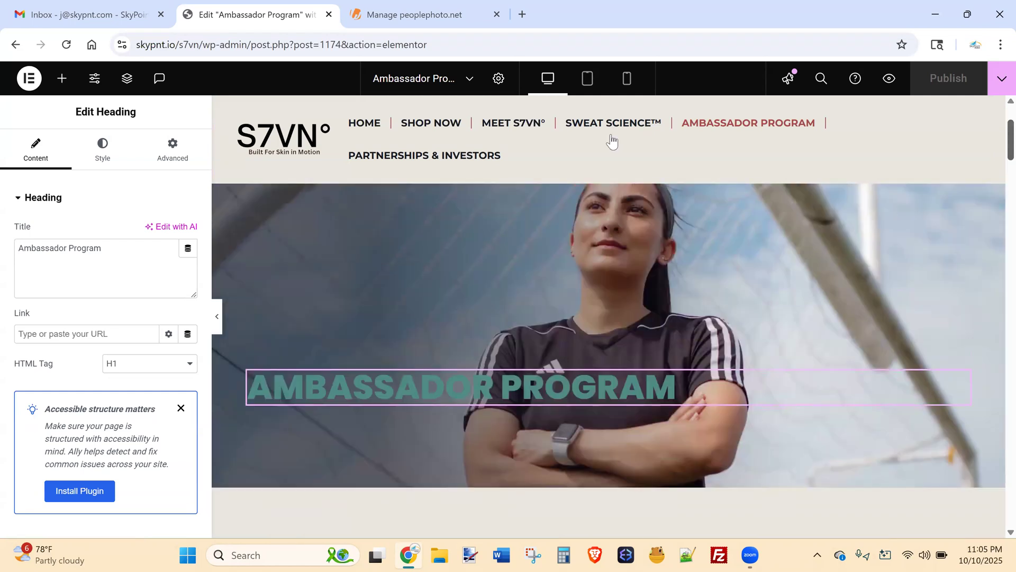
Select the Sweat Society heading, then open the intro paragraph in the Text Editor.
scroll(997, 139, "down", 7)
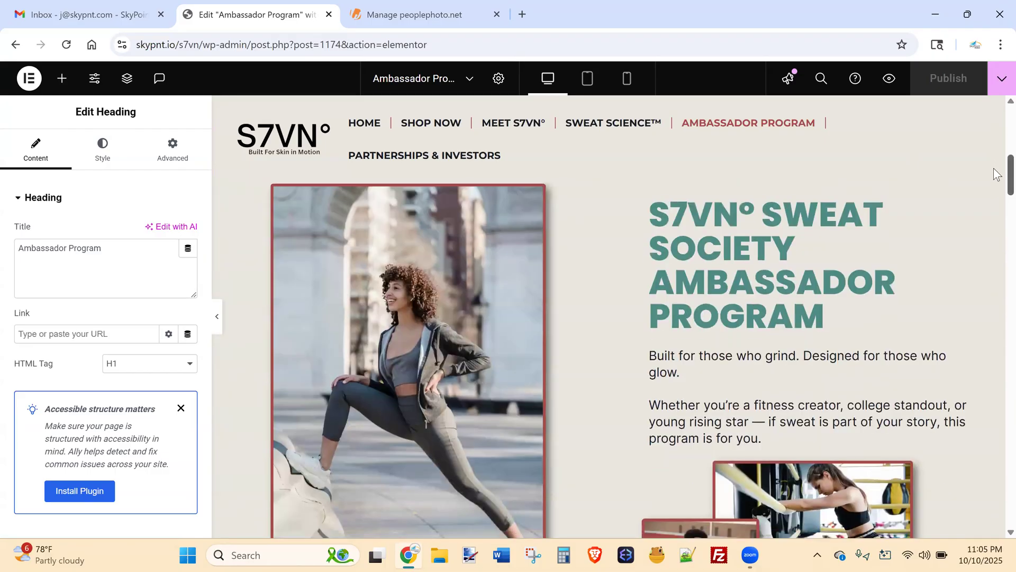
scroll(998, 172, "up", 2)
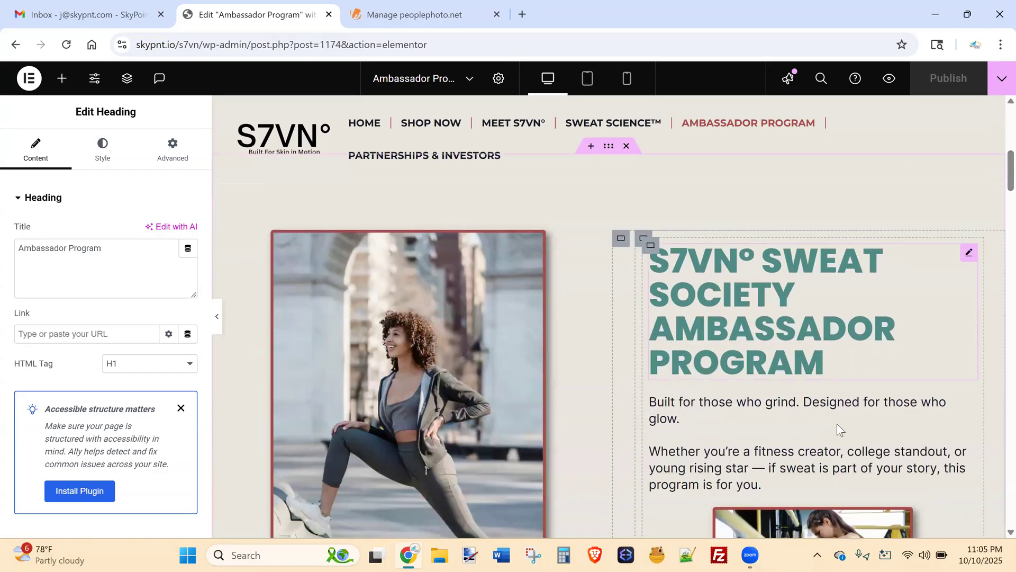
left_click(970, 258)
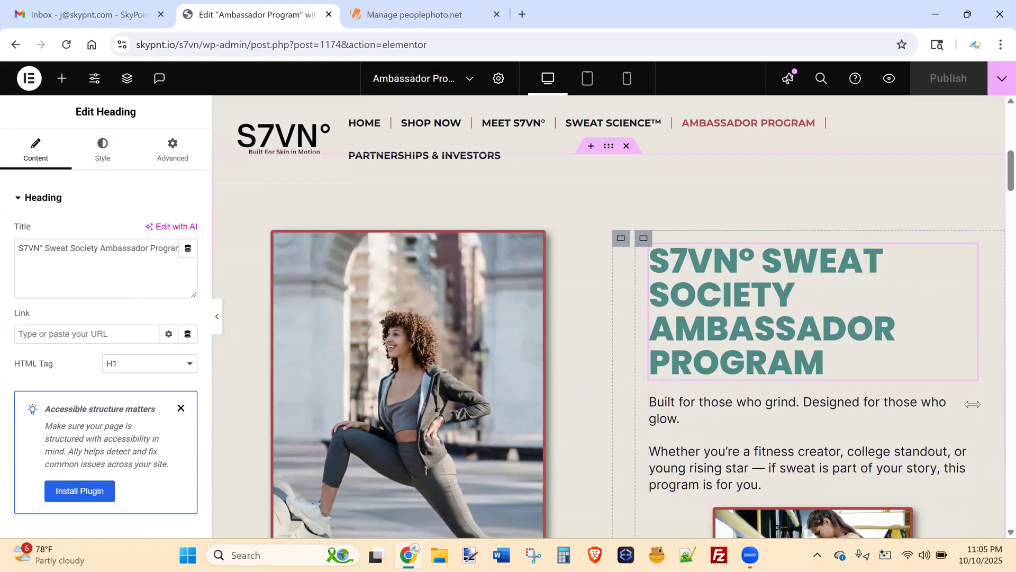
left_click(969, 401)
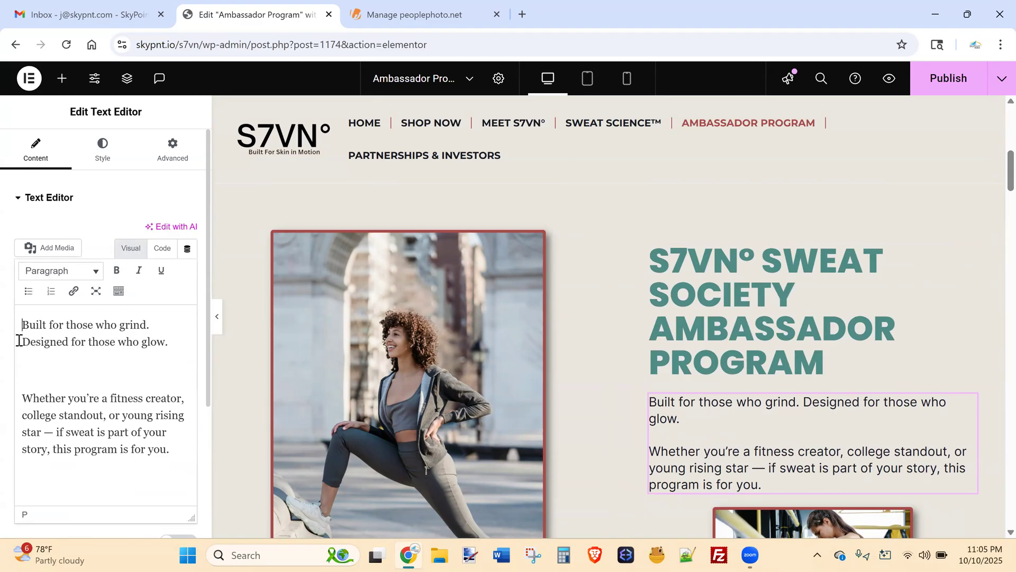
left_click_drag(183, 337, 20, 346)
left_click(117, 271)
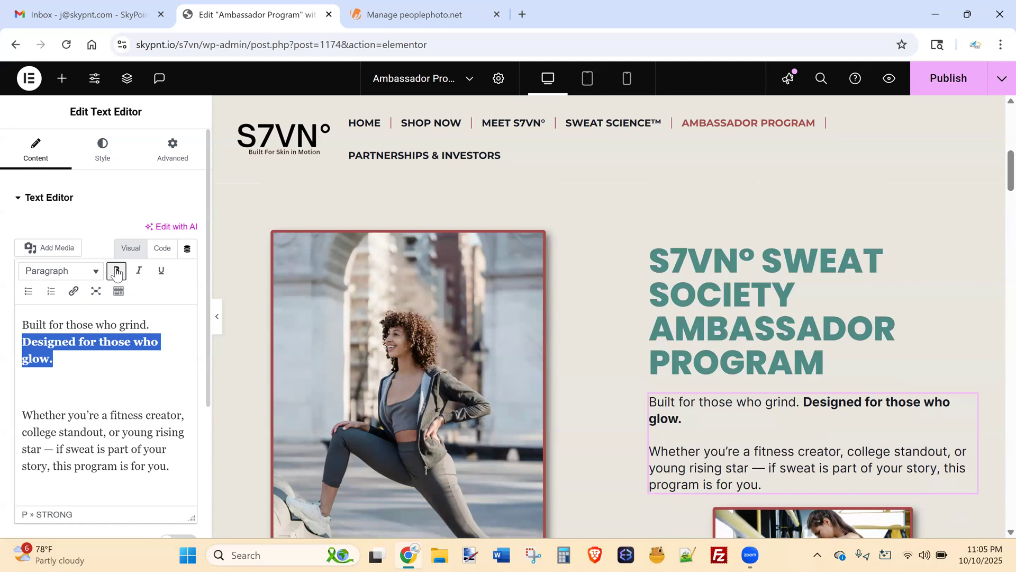
left_click(117, 272)
left_click(162, 272)
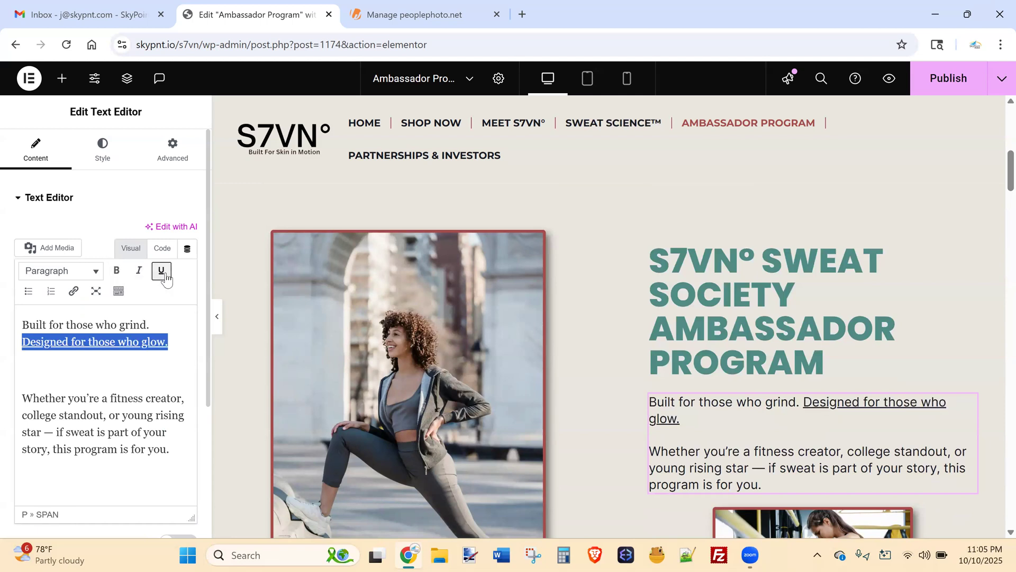
left_click(164, 274)
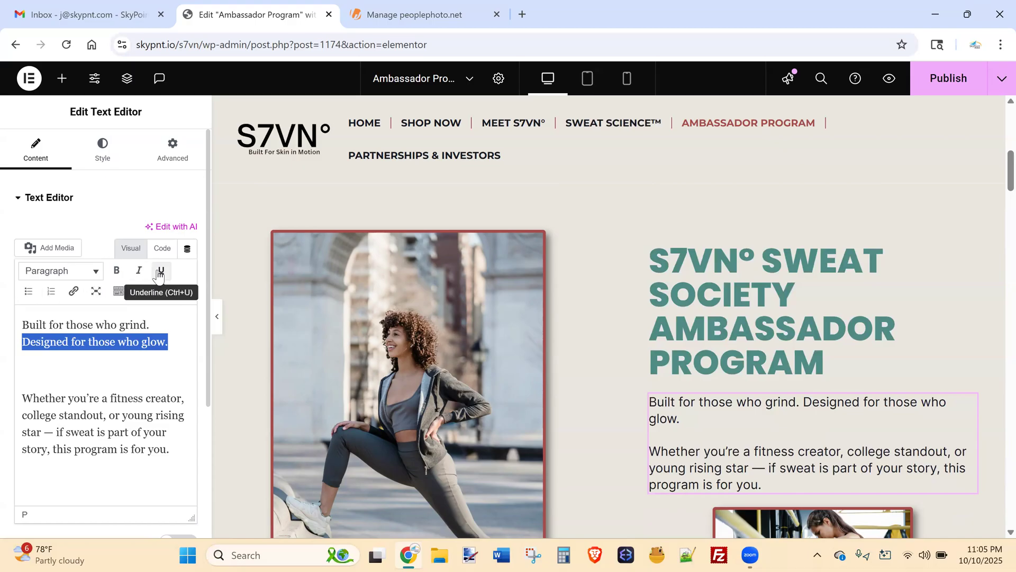
left_click(118, 292)
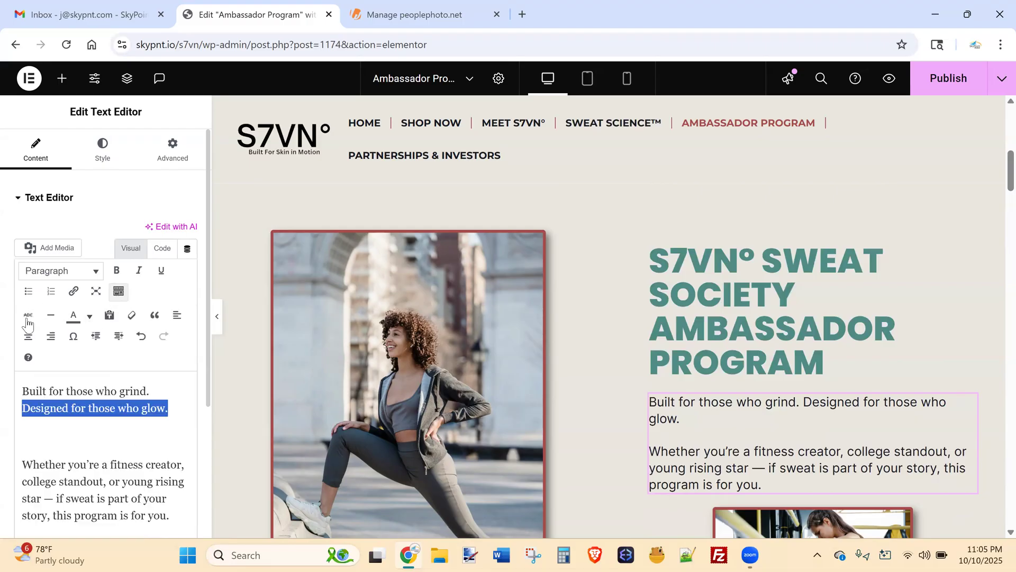
left_click(90, 318)
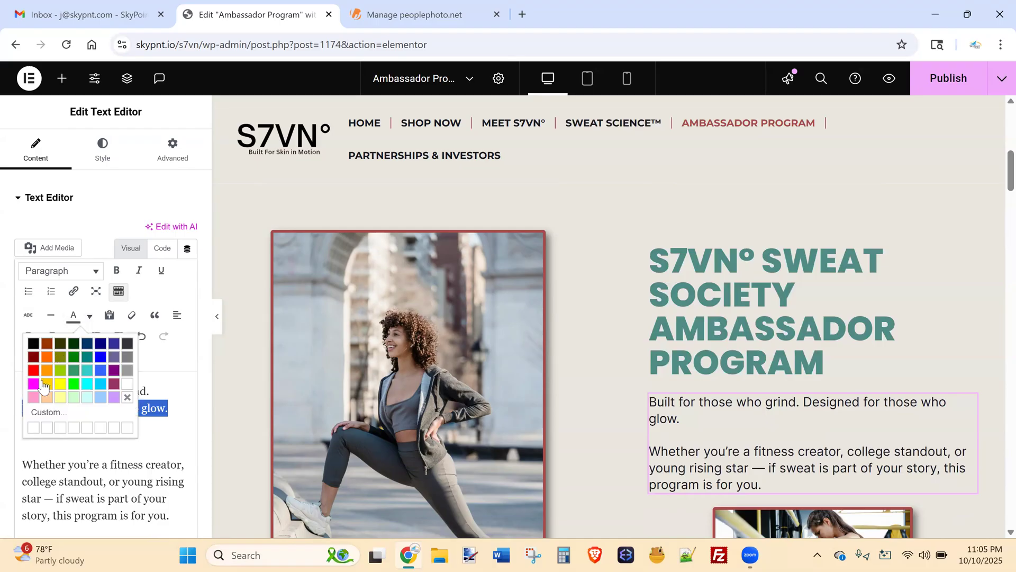
left_click(34, 370)
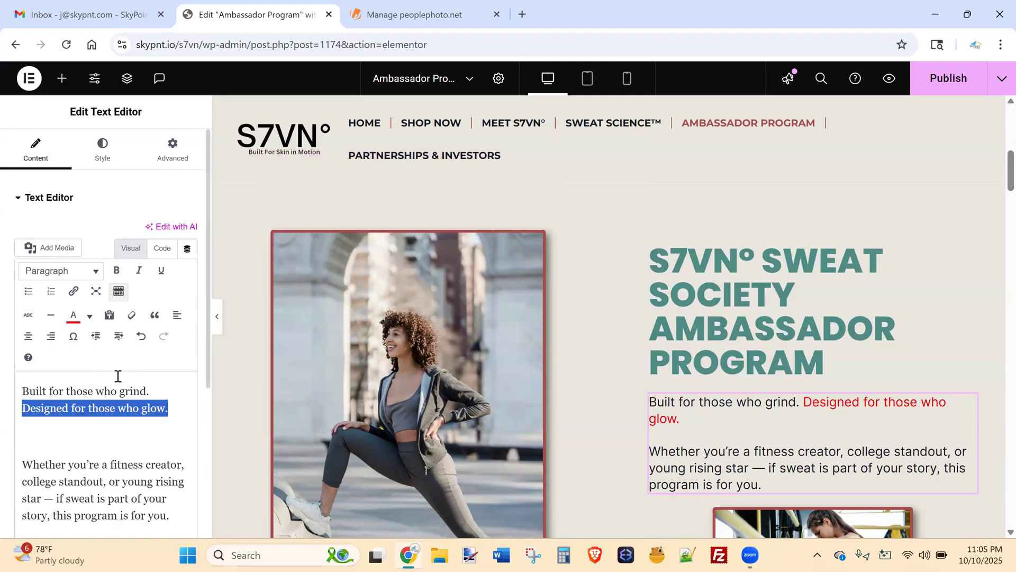
key("ctrl+z")
left_click(119, 292)
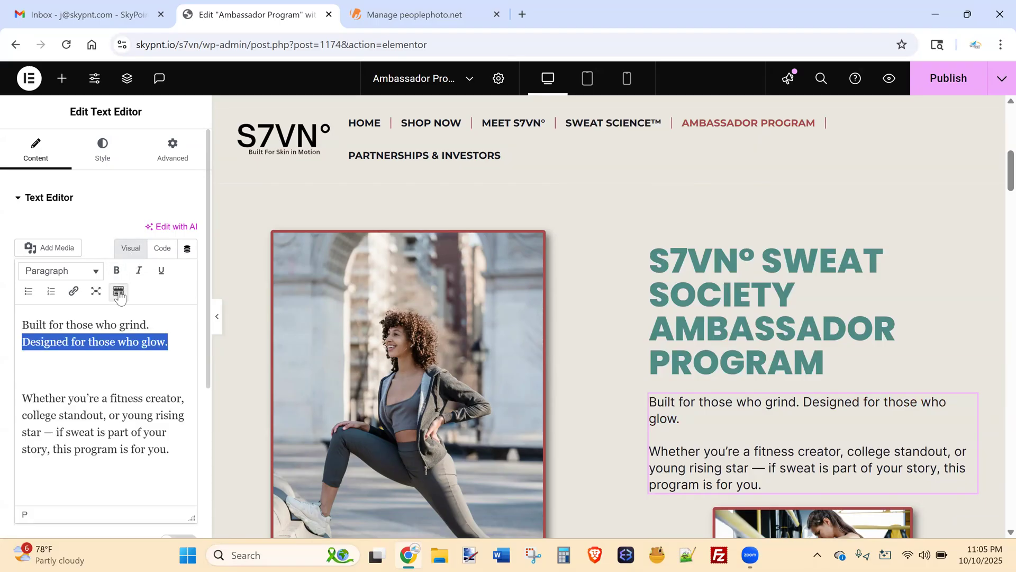
left_click(122, 357)
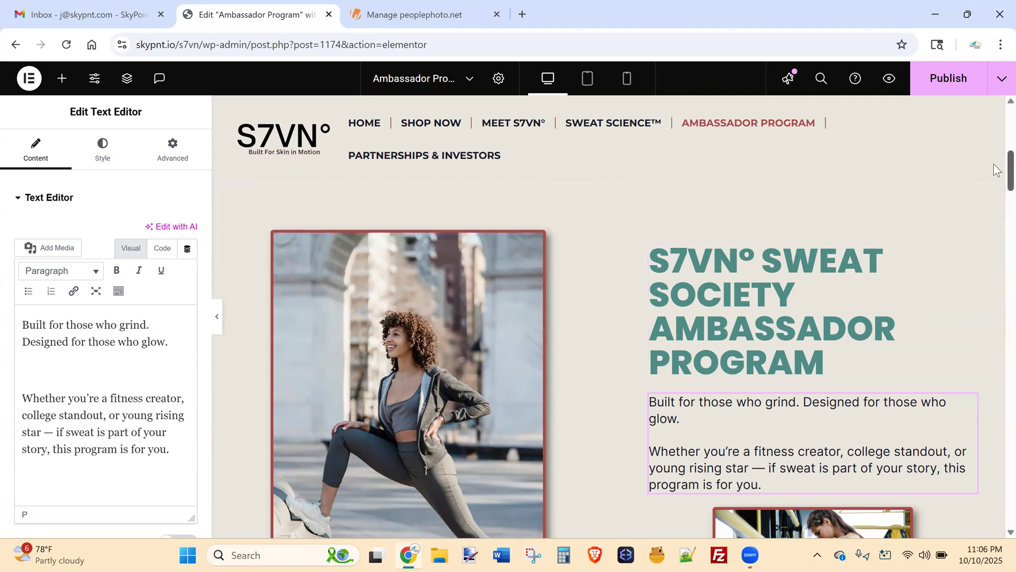
Open the gym photo's settings, browse the Media Library, and close without replacing it.
scroll(998, 162, "down", 4)
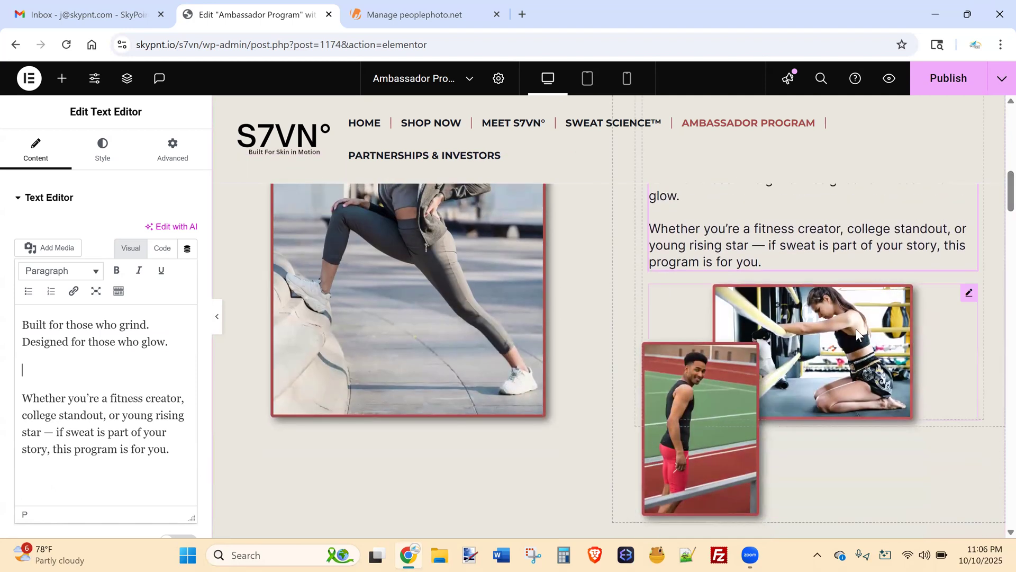
left_click(969, 293)
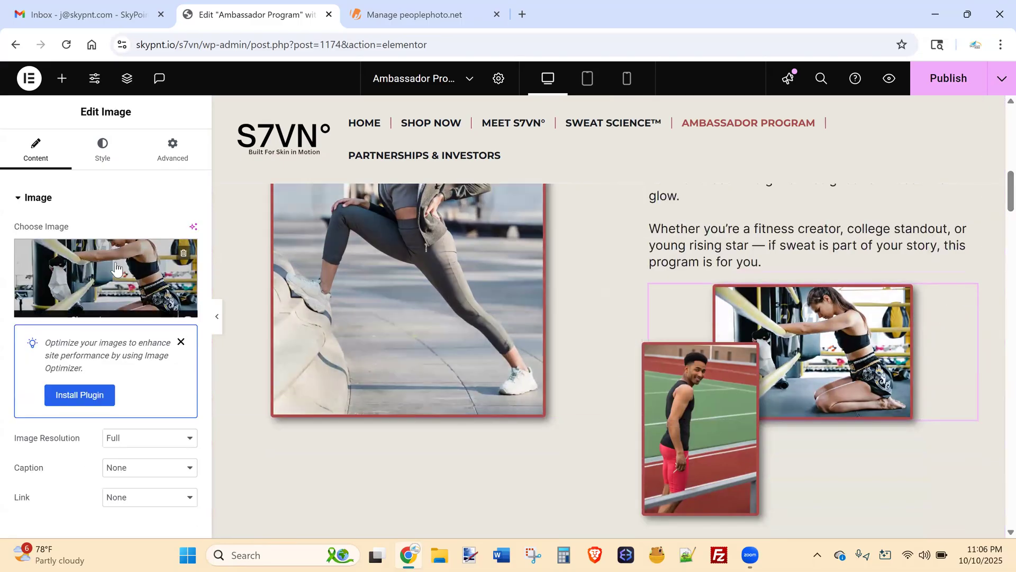
left_click(115, 266)
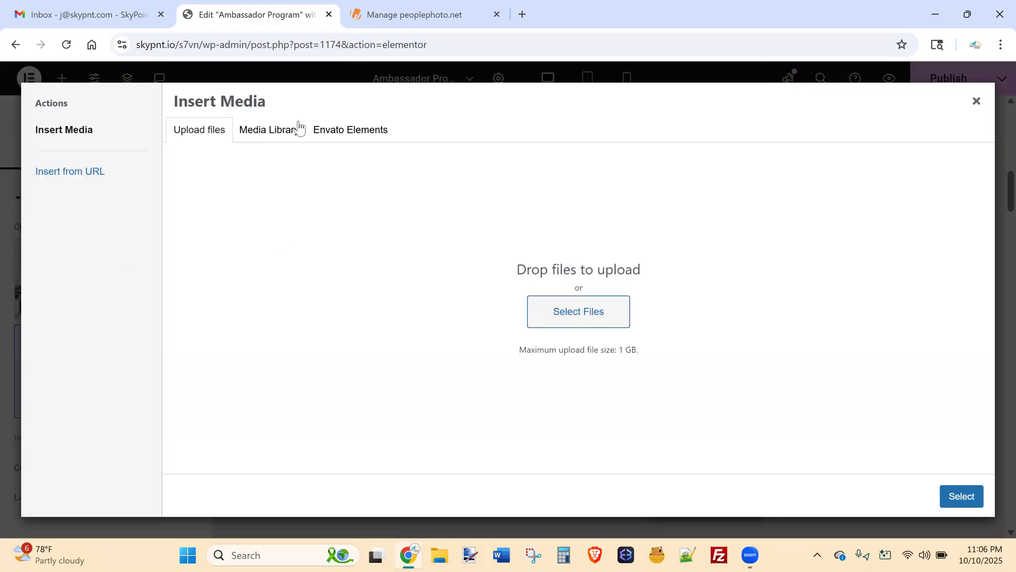
left_click(282, 133)
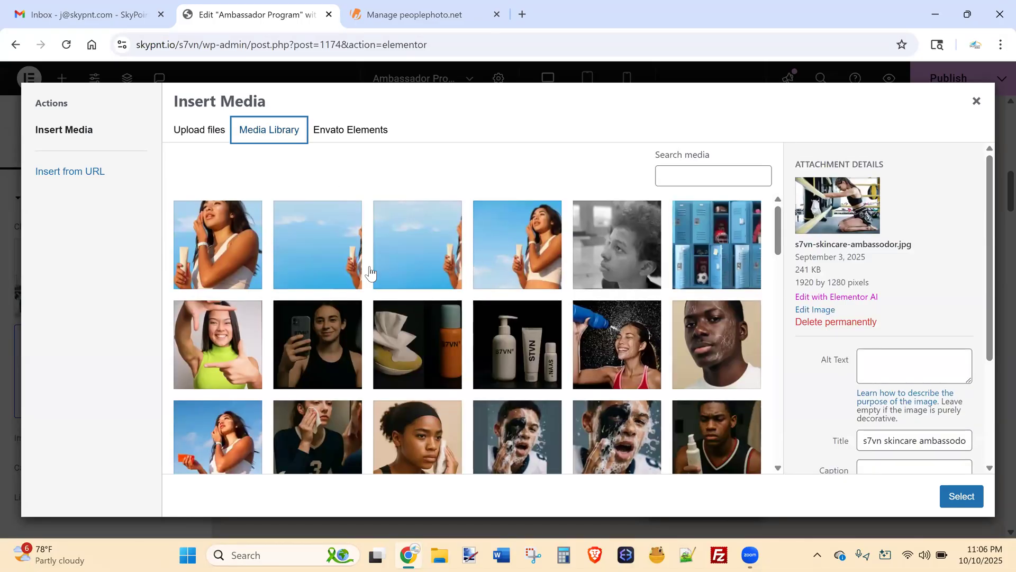
left_click(232, 363)
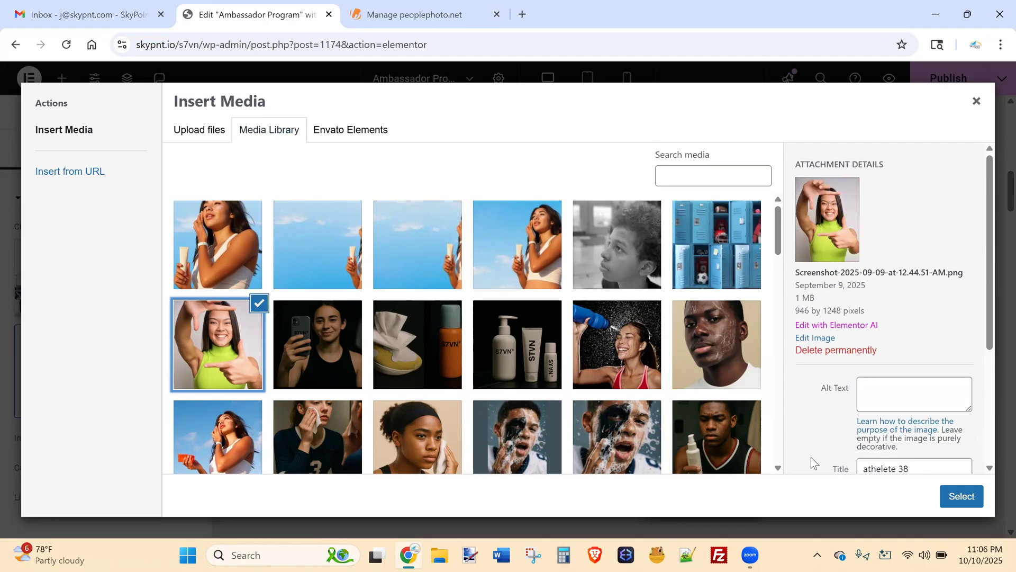
left_click(978, 104)
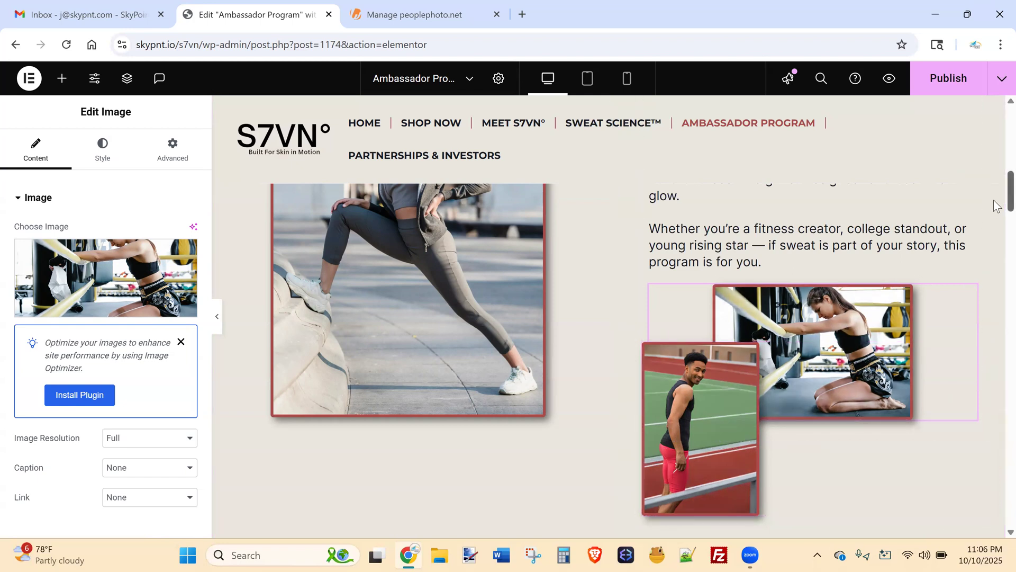
scroll(997, 196, "up", 2)
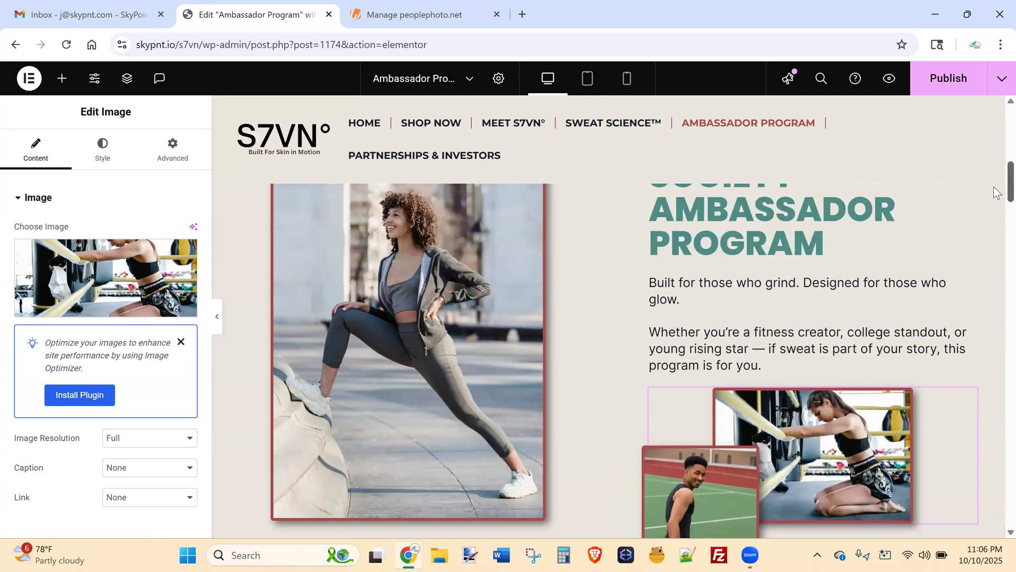
scroll(997, 196, "down", 3)
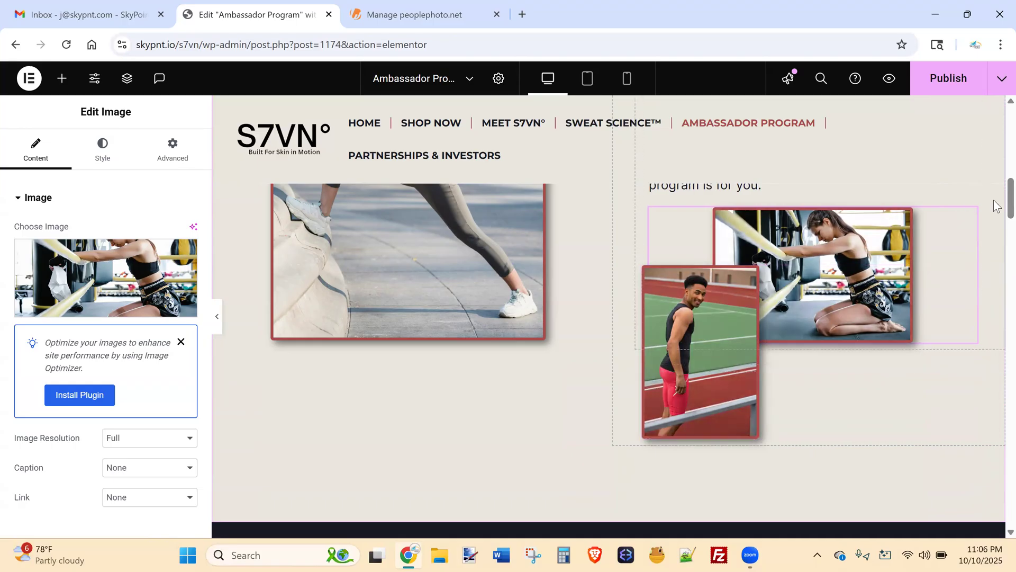
scroll(998, 197, "up", 1)
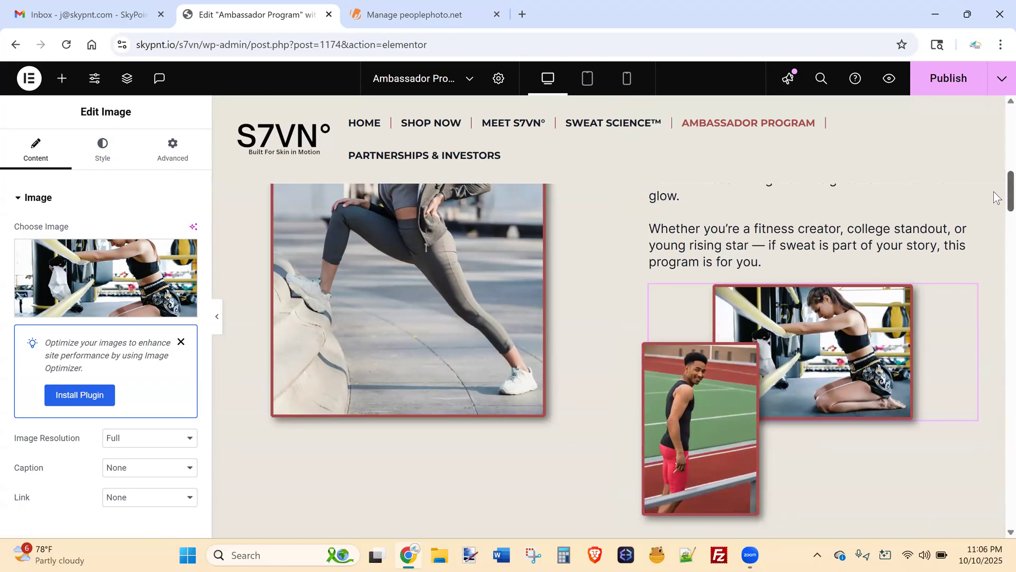
scroll(998, 197, "up", 1)
scroll(997, 193, "down", 1)
scroll(997, 199, "down", 1)
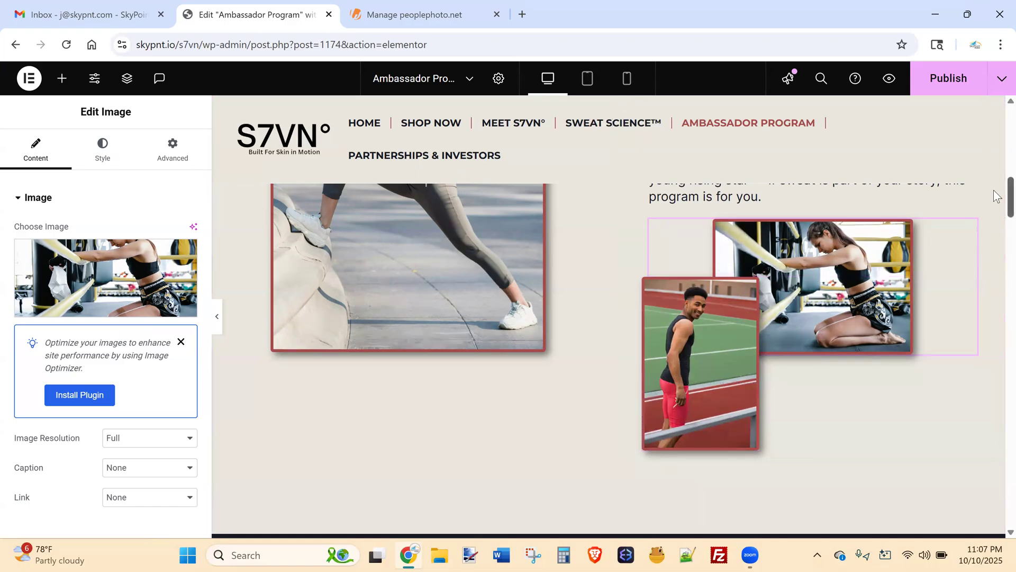
scroll(997, 176, "up", 4)
left_click_drag(994, 169, 993, 173)
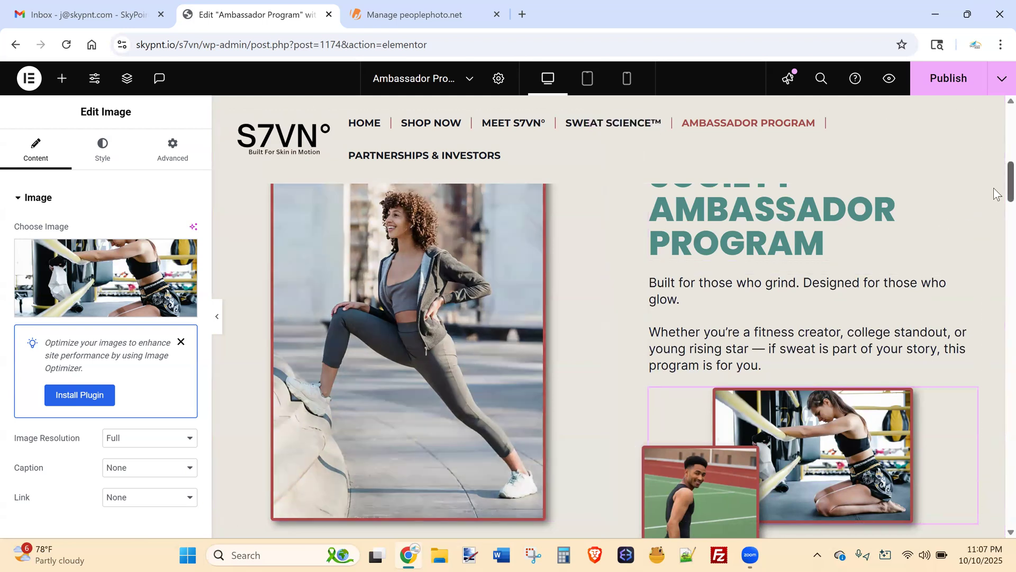
scroll(997, 200, "down", 10)
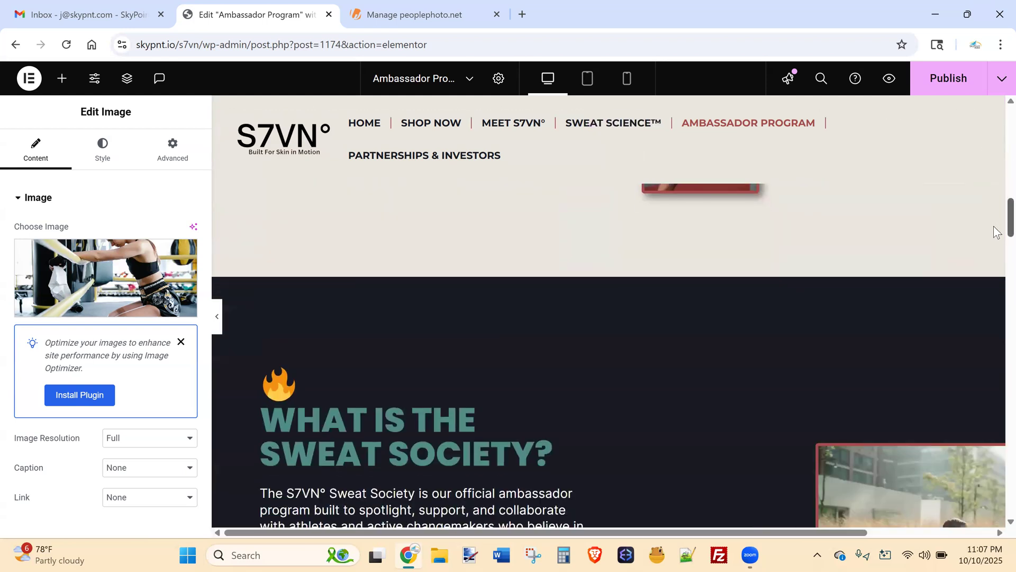
scroll(997, 238, "down", 4)
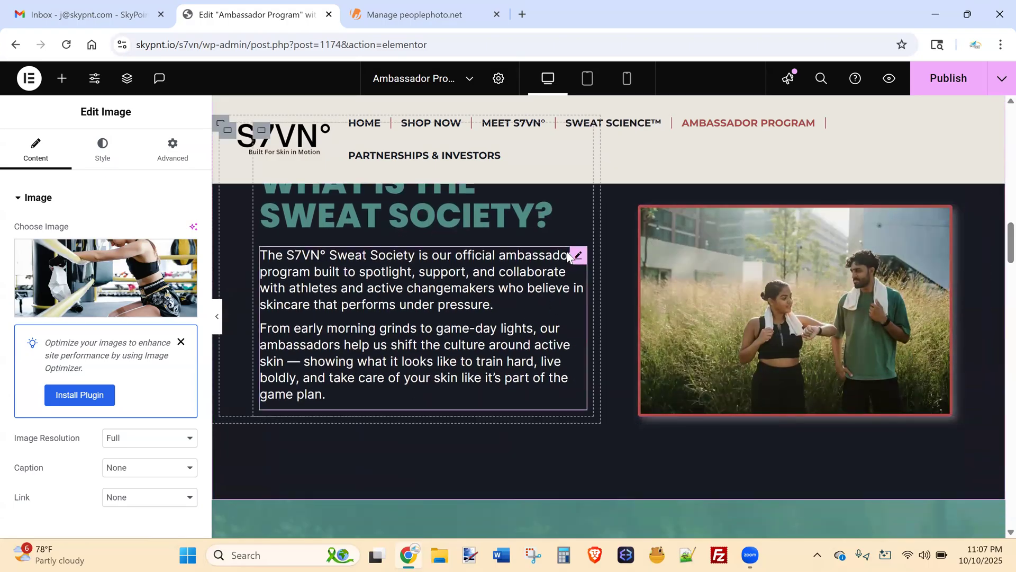
Open the Sweat Society paragraph in the Text Editor and scroll to review the section.
left_click(579, 256)
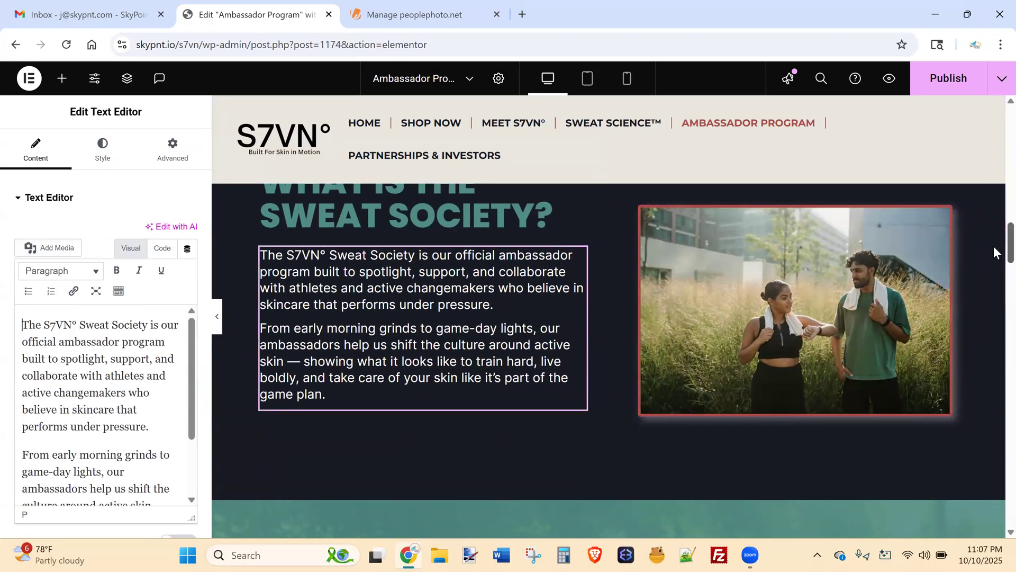
scroll(997, 257, "down", 2)
scroll(993, 261, "down", 3)
scroll(993, 252, "up", 6)
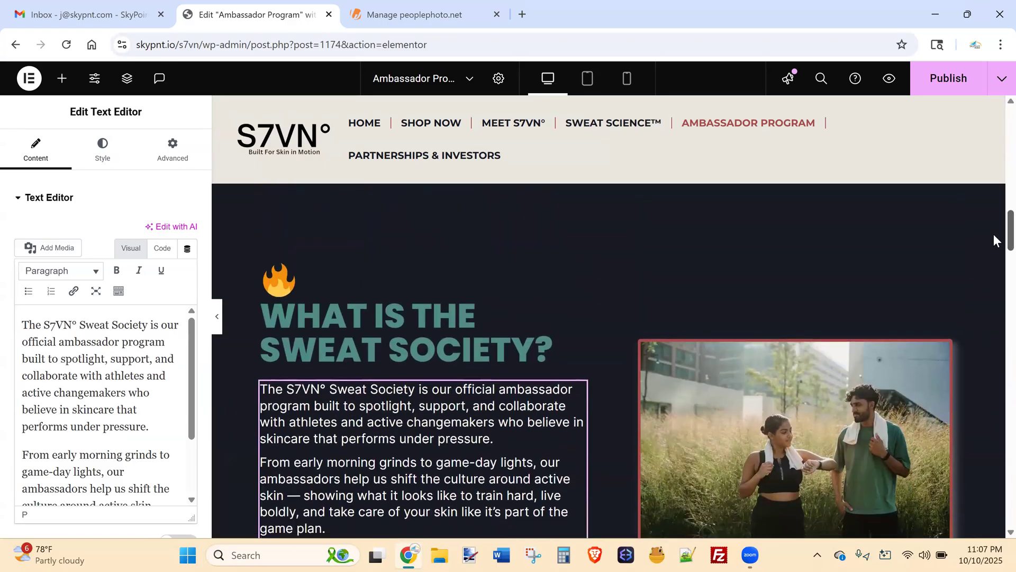
scroll(993, 236, "down", 1)
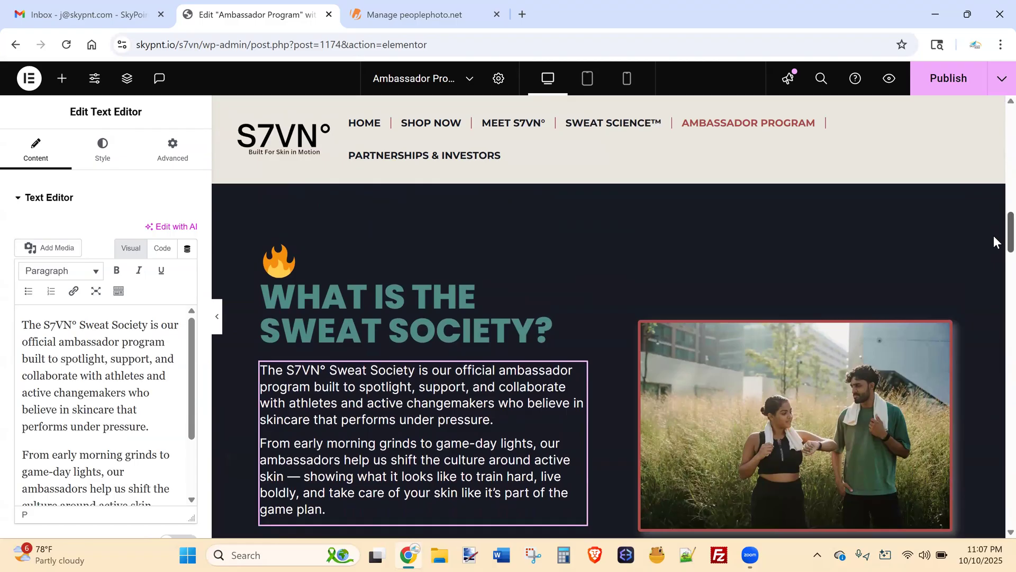
scroll(993, 234, "up", 1)
scroll(993, 241, "down", 1)
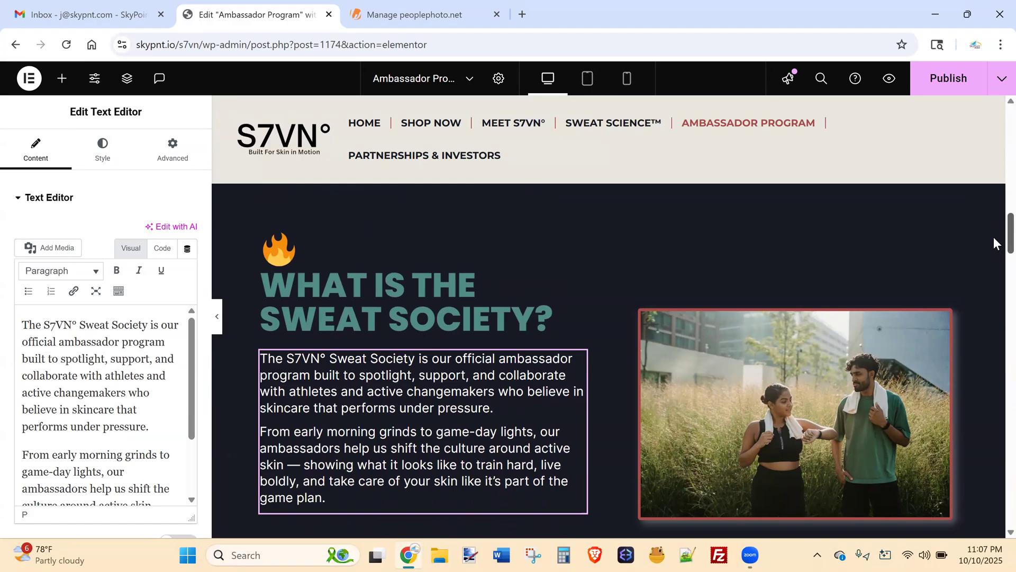
scroll(994, 233, "up", 2)
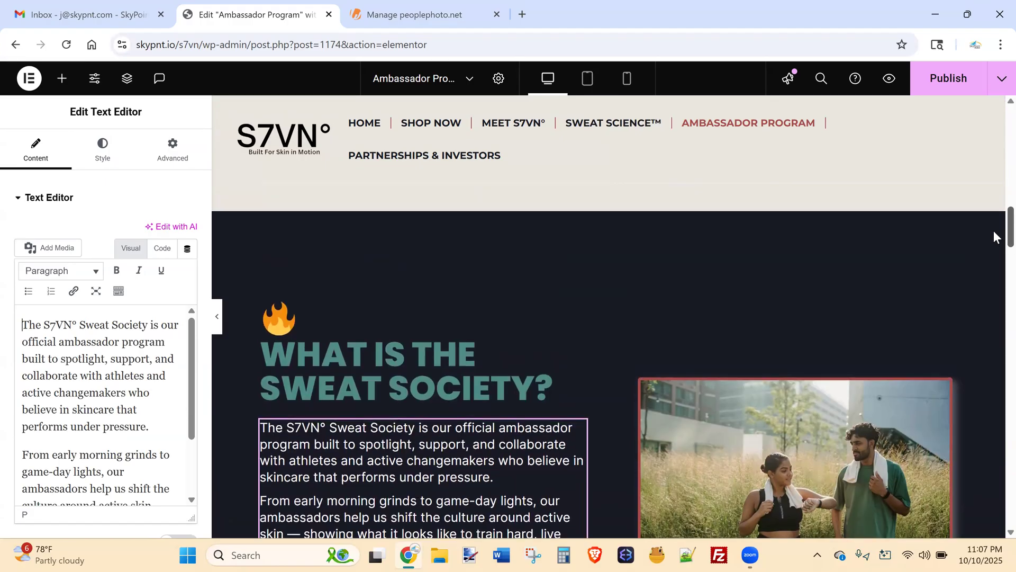
scroll(993, 238, "down", 1)
scroll(993, 239, "down", 2)
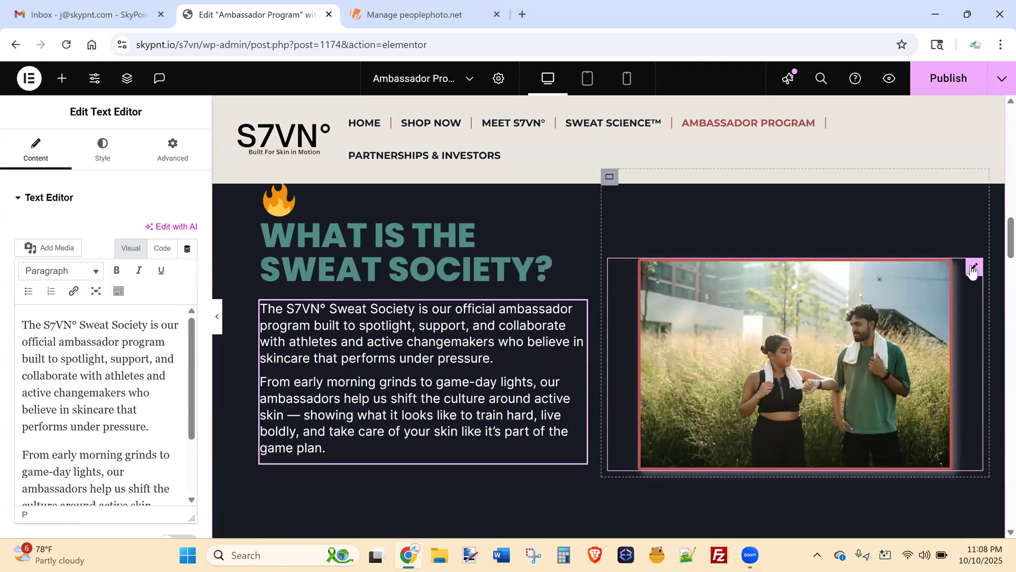
Open the tall-grass athletes photo's Advanced settings and scroll through its default options.
left_click(973, 268)
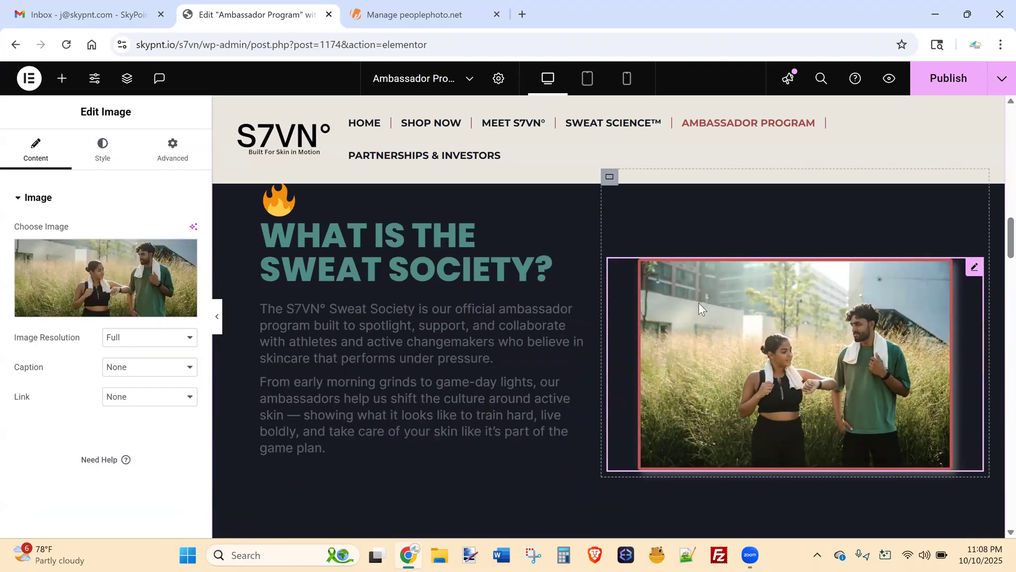
left_click(167, 150)
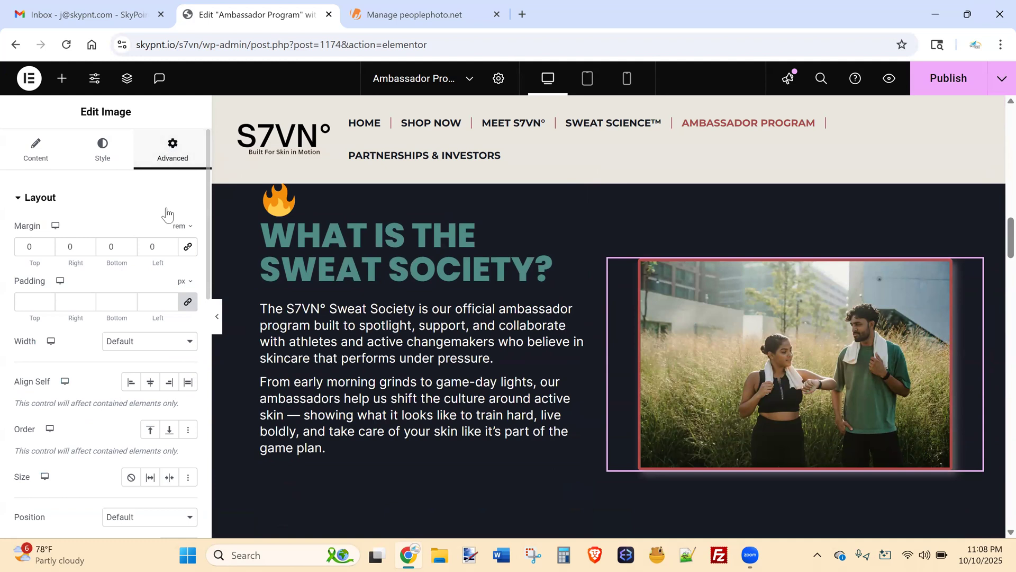
left_click_drag(201, 249, 207, 211)
scroll(201, 364, "down", 4)
scroll(206, 344, "up", 3)
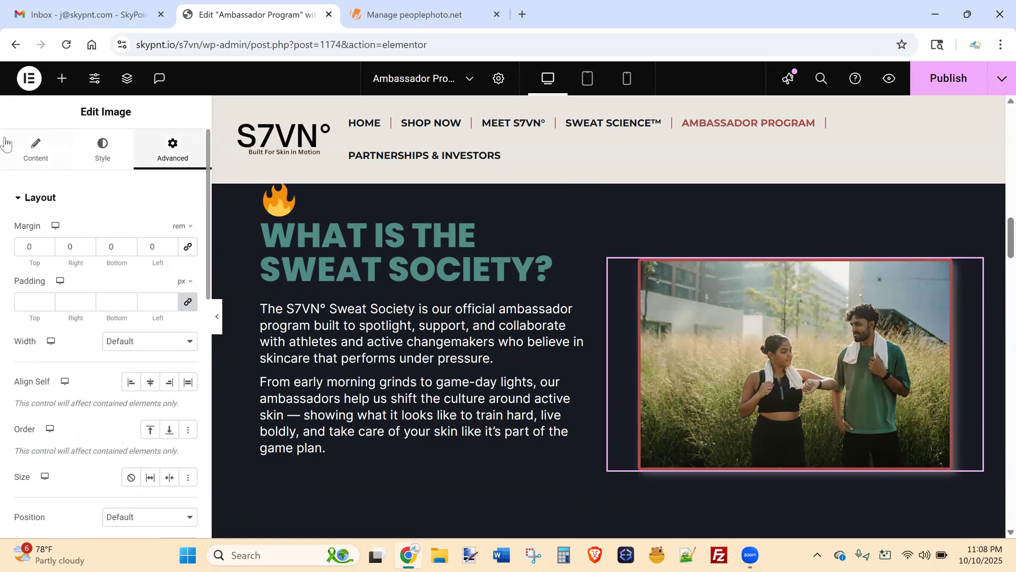
left_click(23, 161)
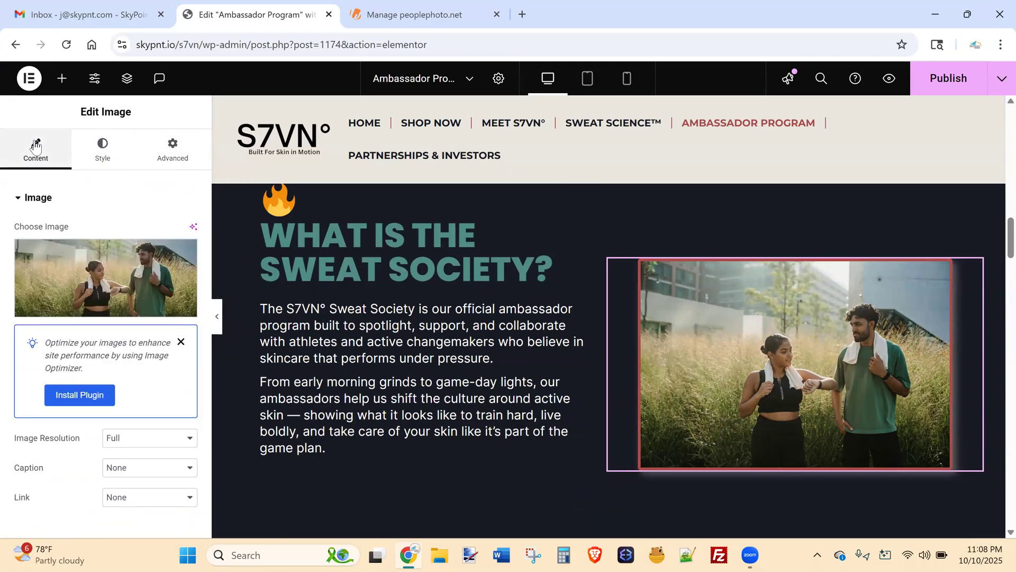
left_click(180, 157)
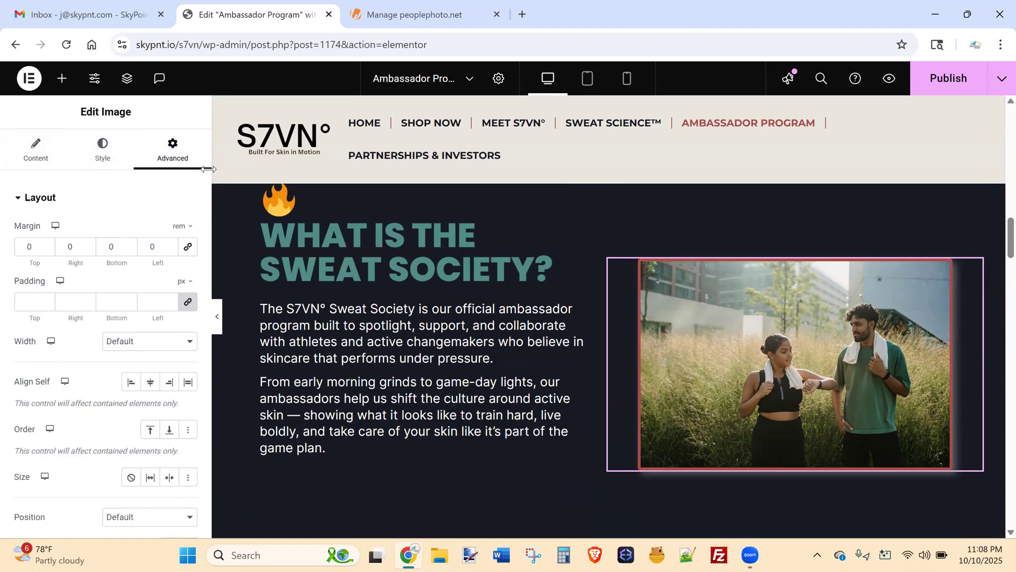
scroll(205, 175, "down", 5)
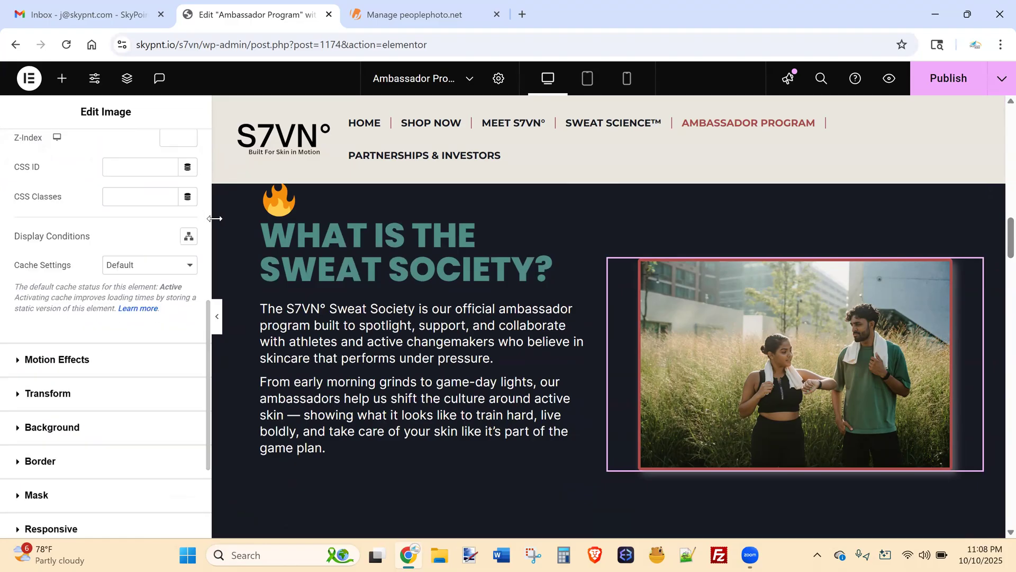
Expand Motion Effects and browse the Entrance Animation list, leaving Slide In Right unchanged.
left_click(86, 360)
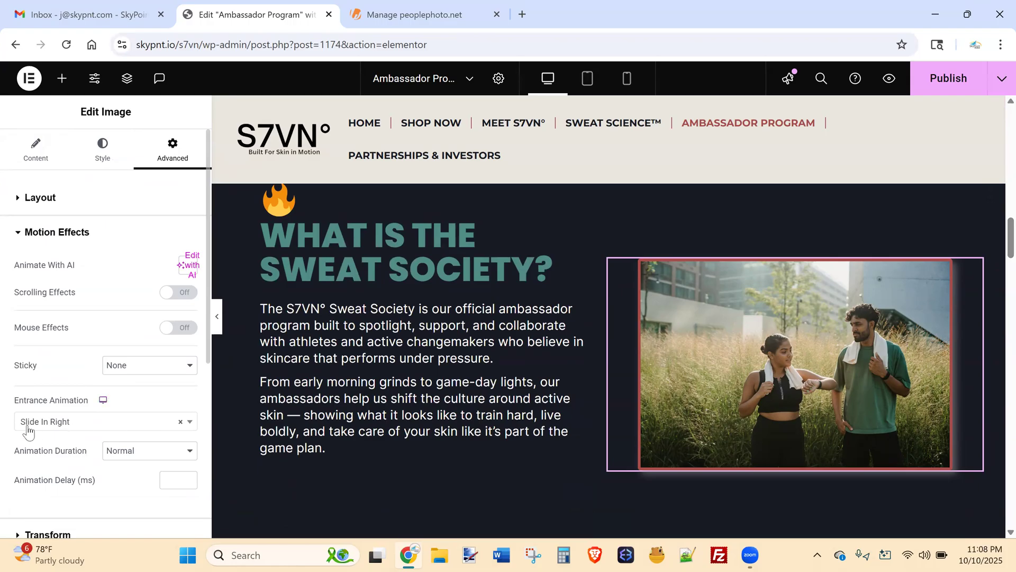
left_click(74, 426)
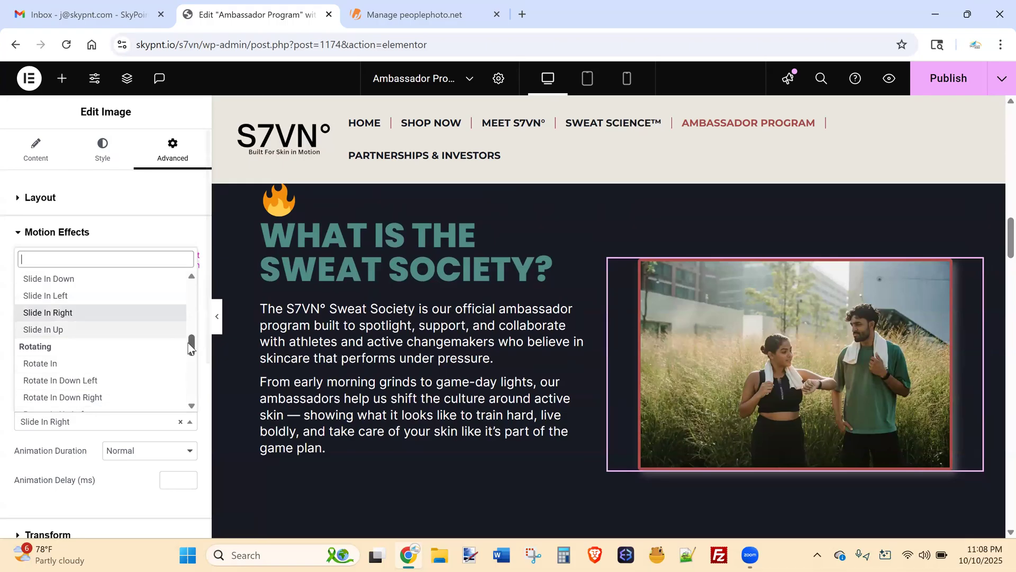
left_click_drag(191, 347, 199, 290)
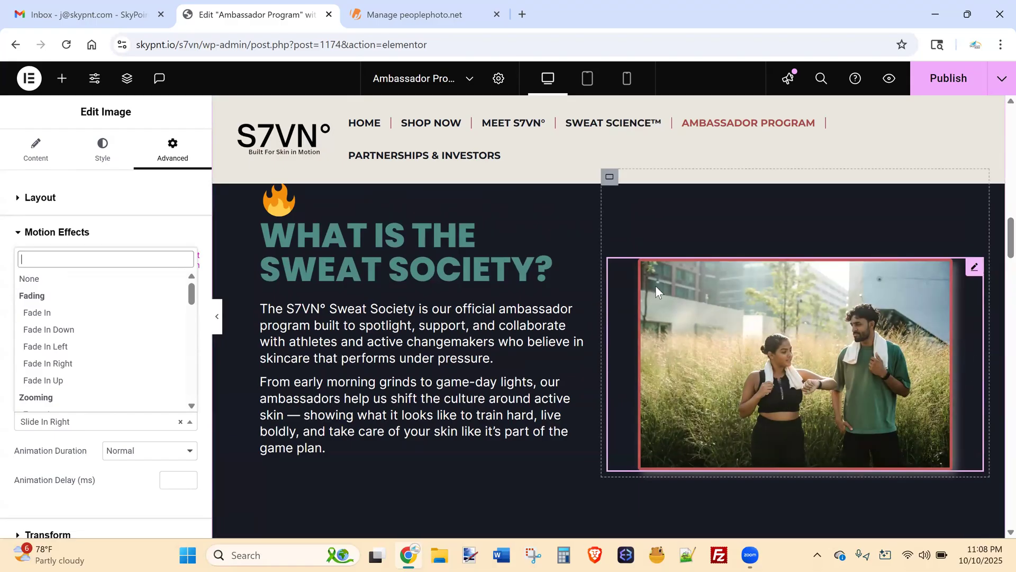
left_click(119, 233)
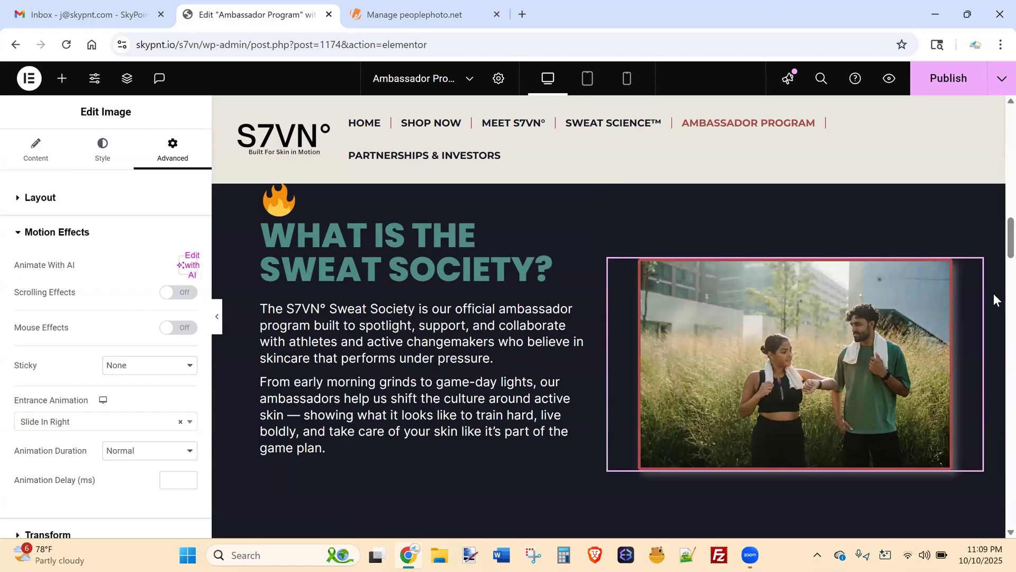
Scroll the page preview to check the Sweat Society section.
scroll(993, 240, "down", 2)
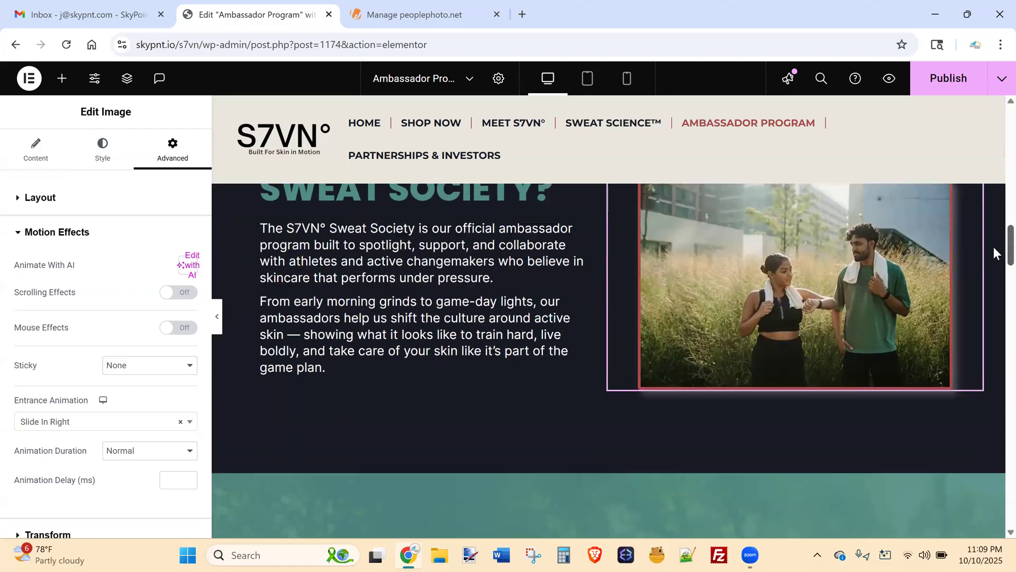
scroll(993, 245, "up", 1)
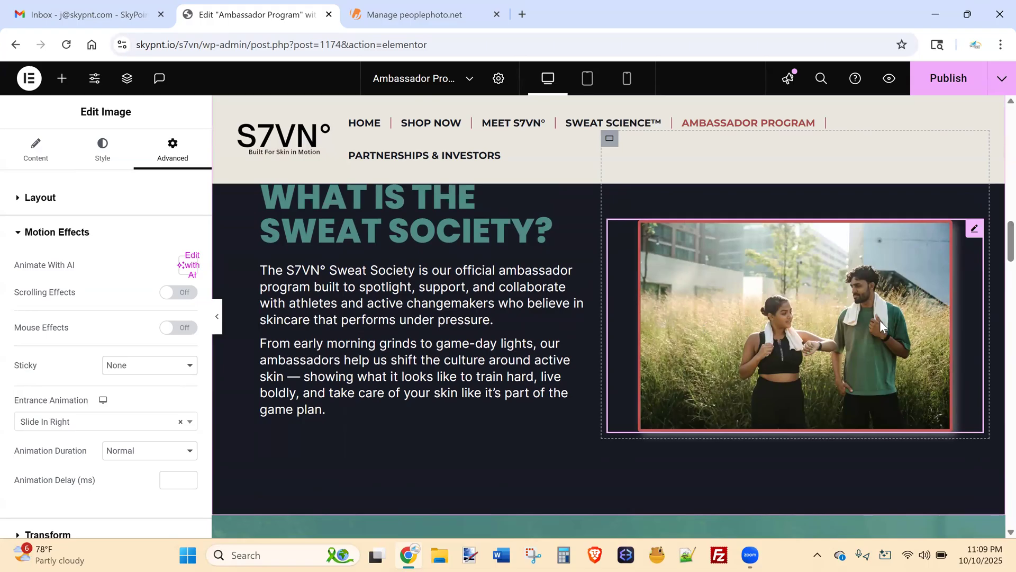
scroll(993, 245, "down", 1)
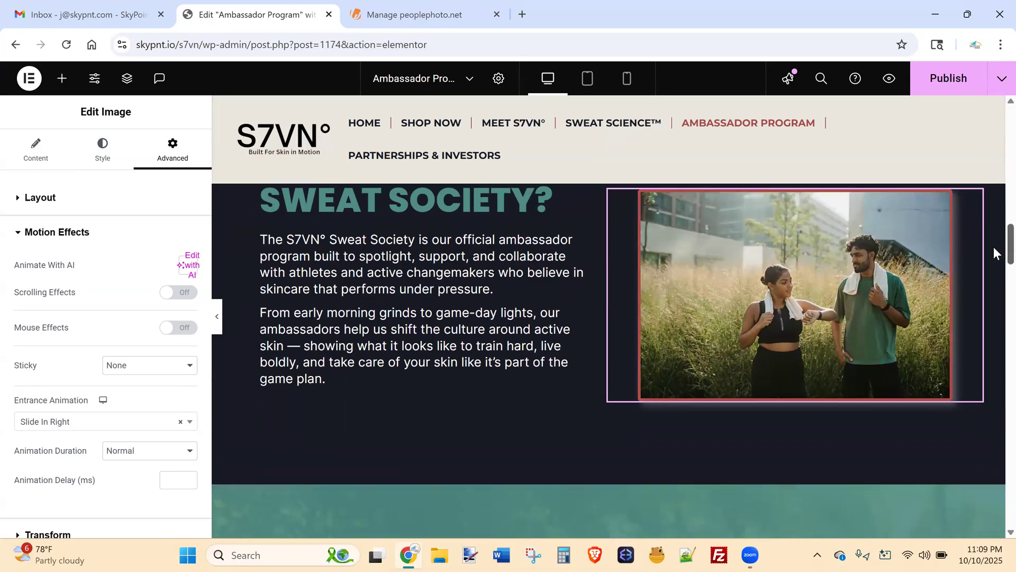
scroll(994, 247, "down", 5)
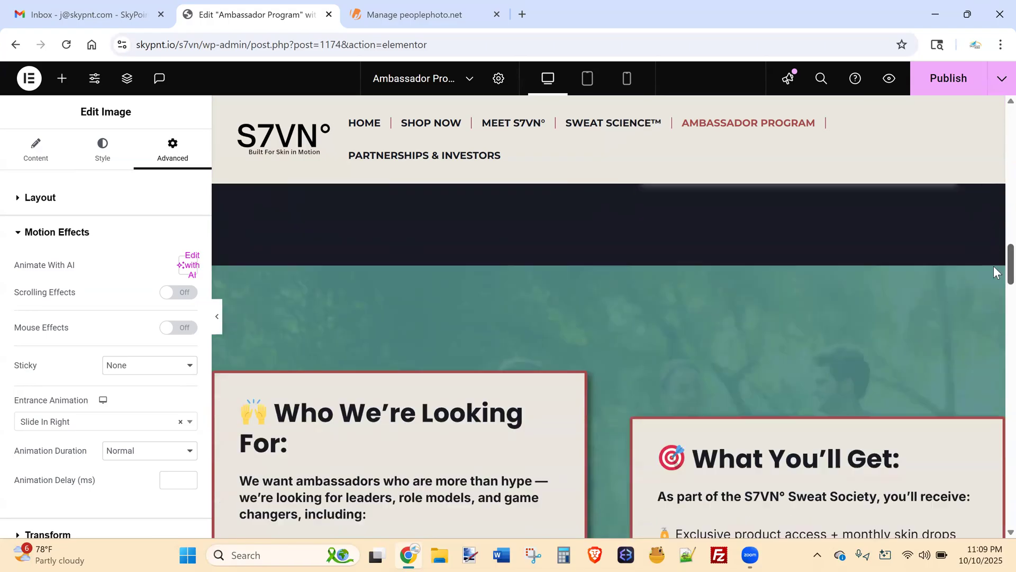
scroll(995, 270, "down", 1)
scroll(994, 281, "down", 4)
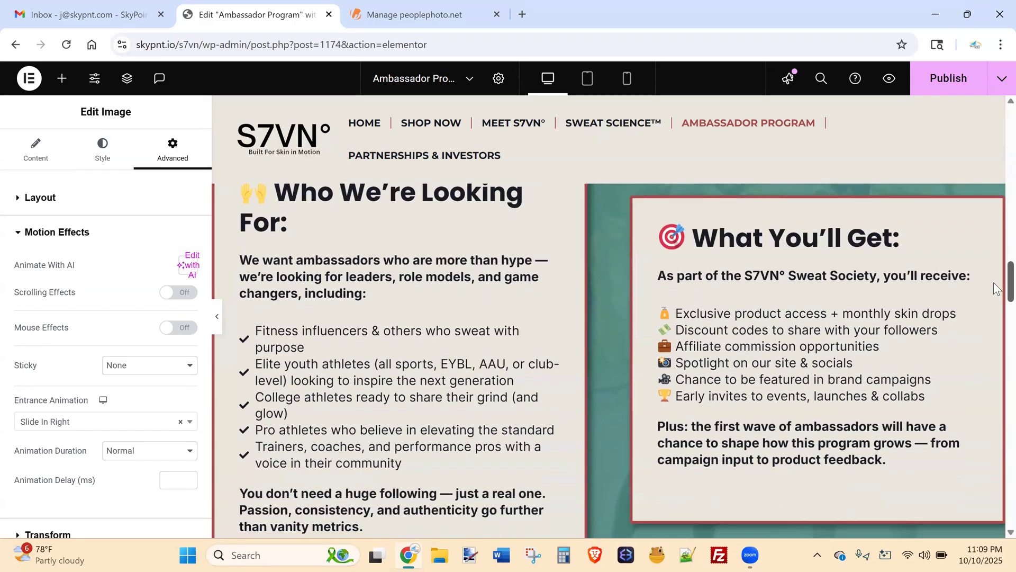
scroll(948, 297, "up", 1)
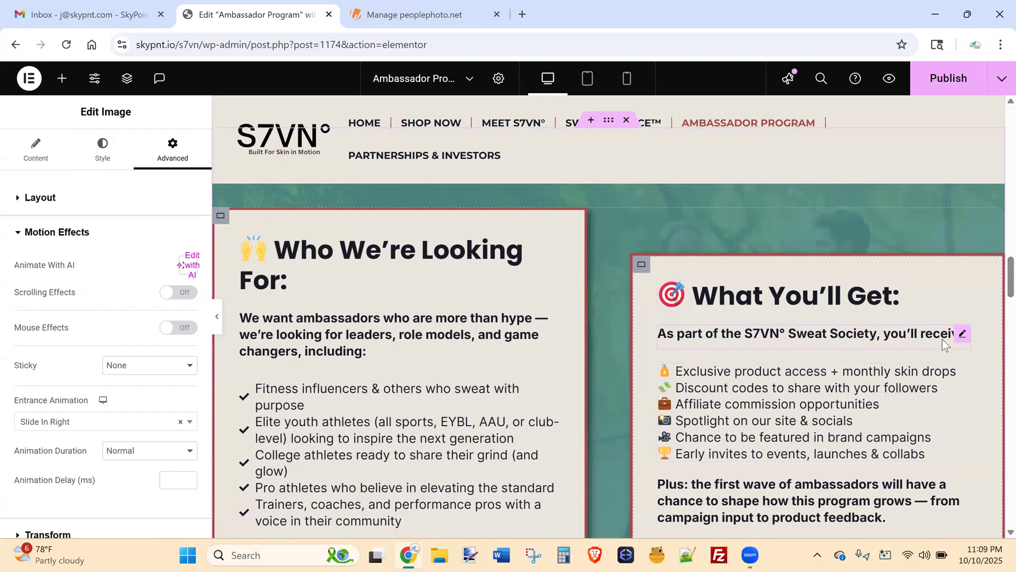
scroll(996, 300, "down", 2)
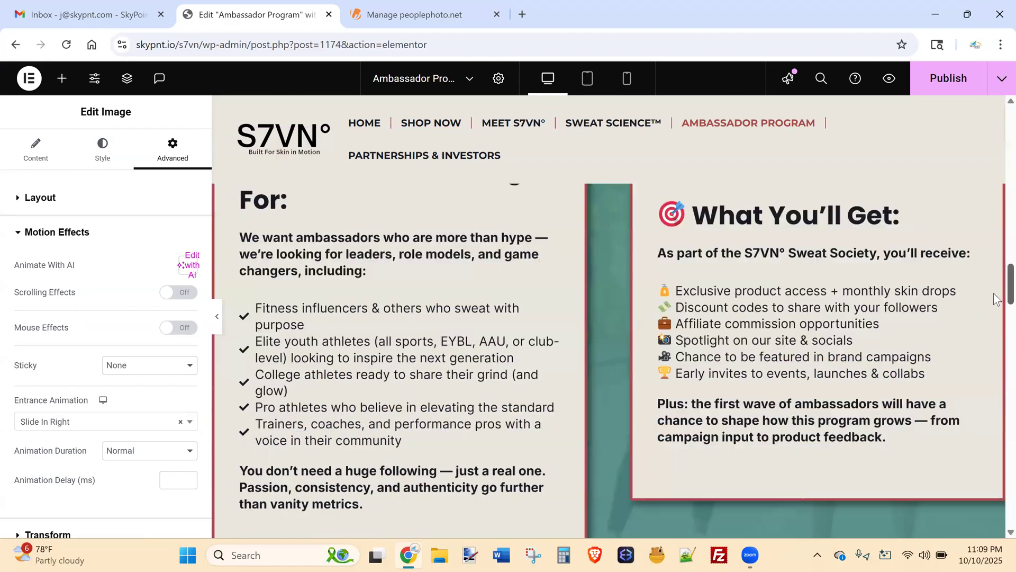
scroll(995, 299, "down", 6)
scroll(994, 302, "up", 8)
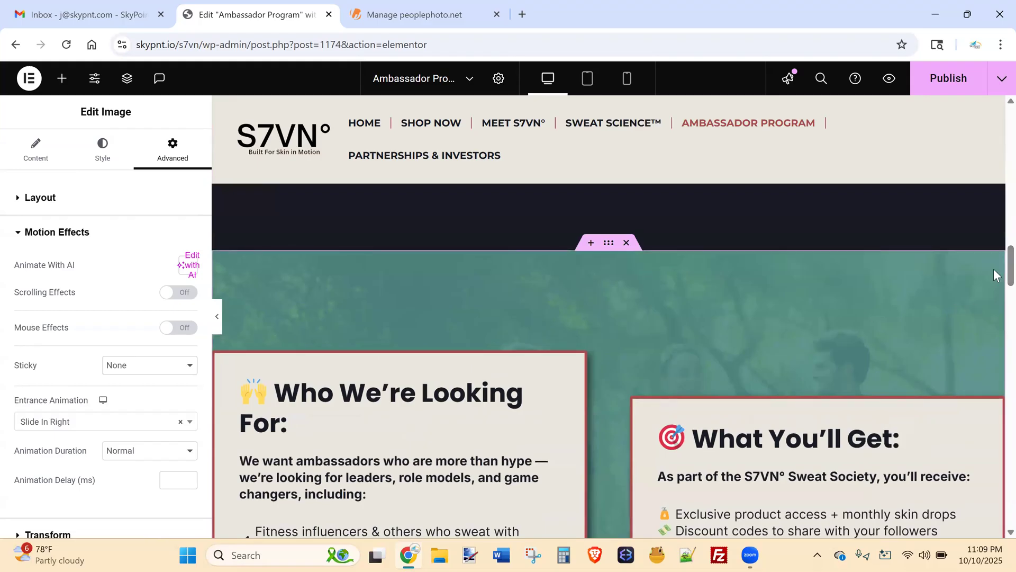
scroll(993, 268, "down", 3)
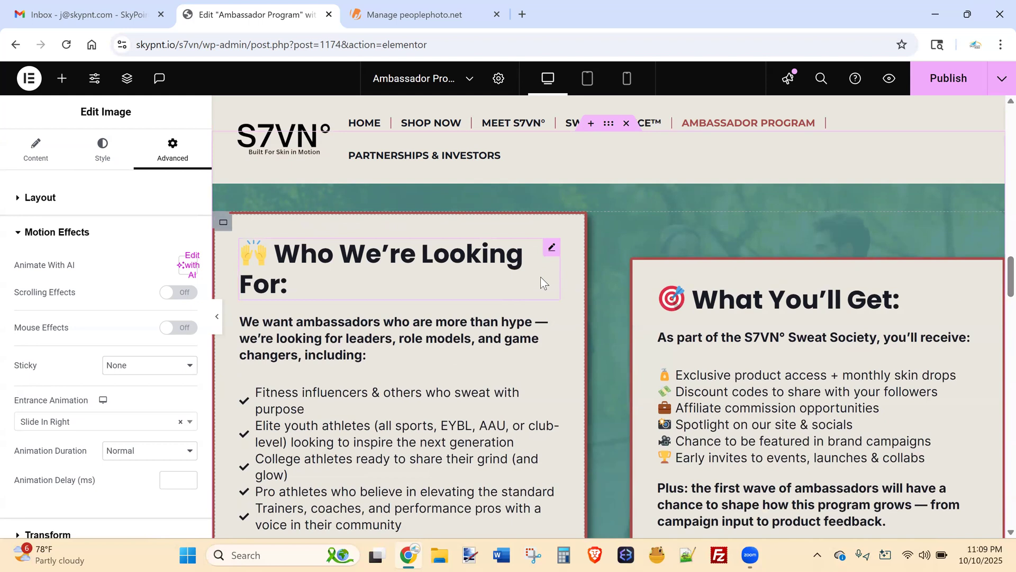
left_click(552, 250)
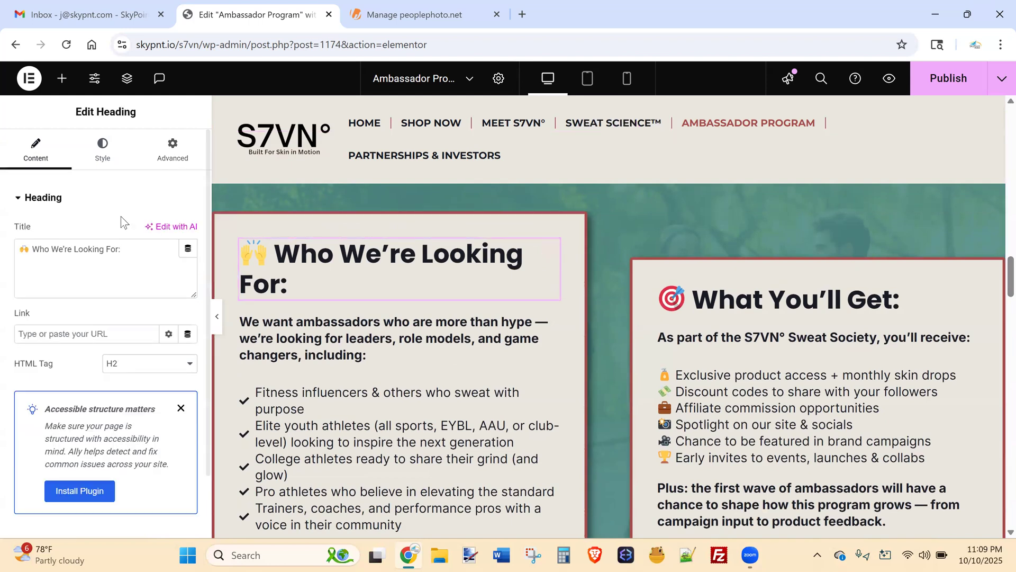
left_click(102, 151)
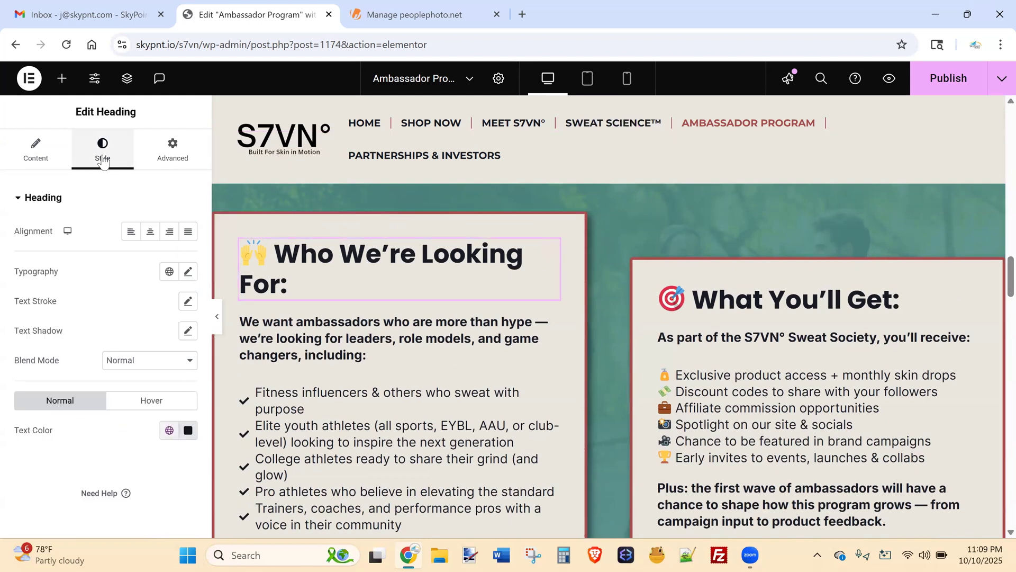
left_click(188, 273)
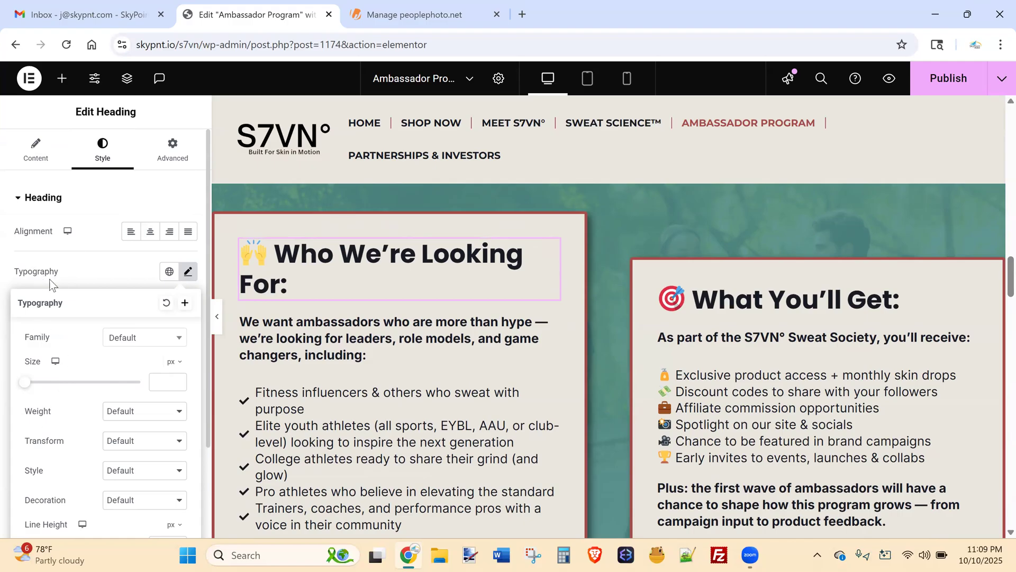
left_click(142, 341)
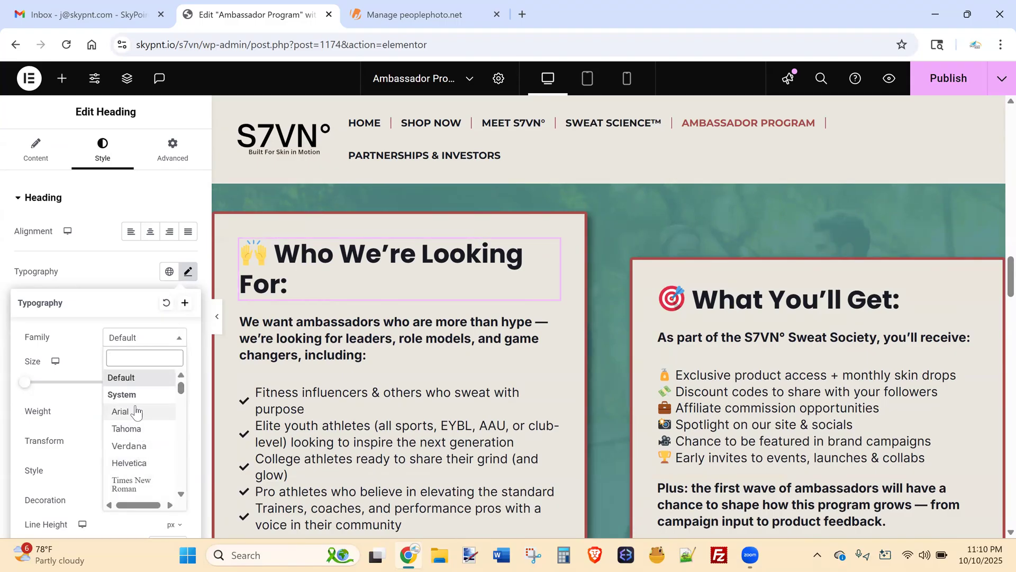
left_click(78, 303)
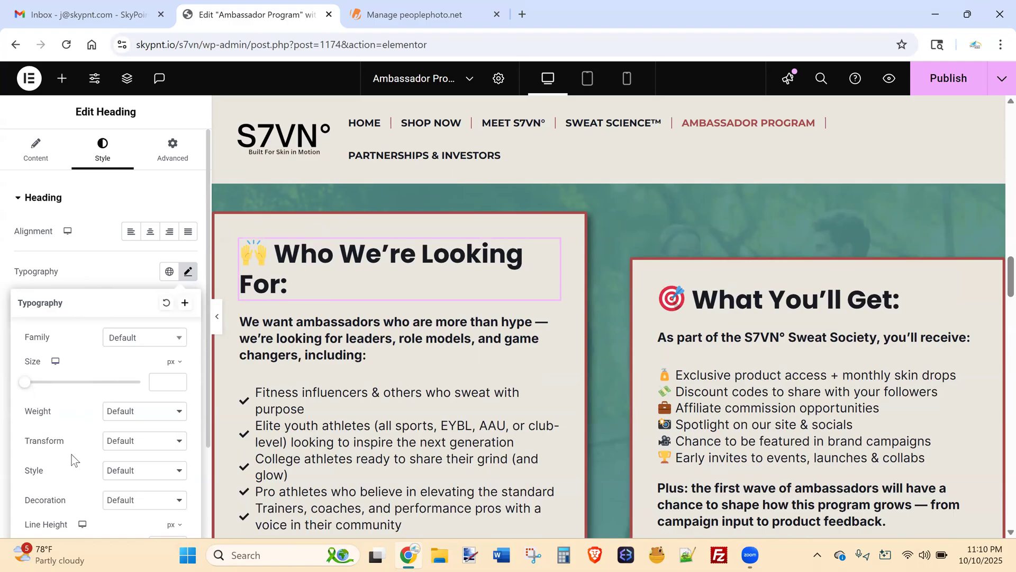
left_click(103, 278)
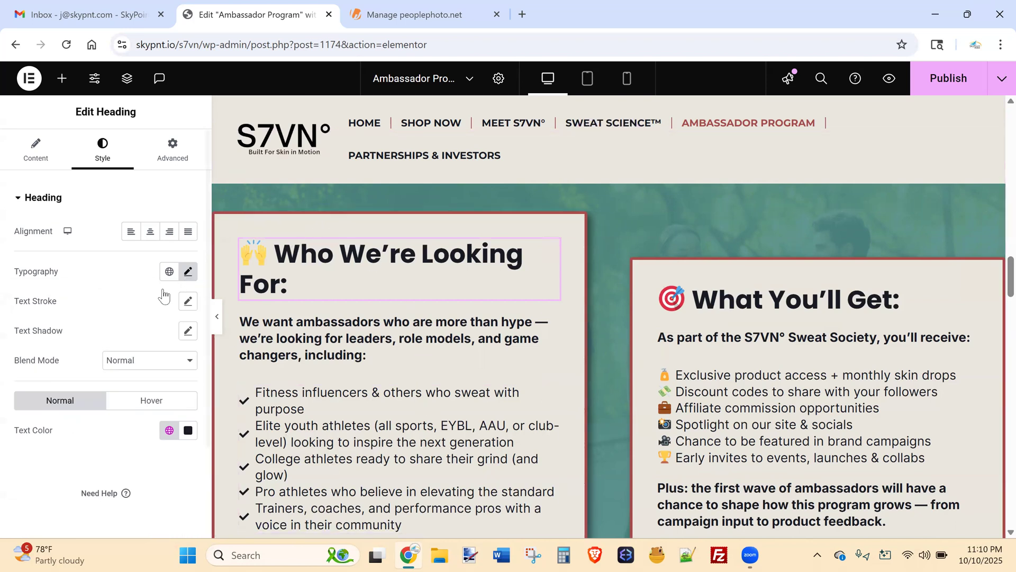
left_click(188, 273)
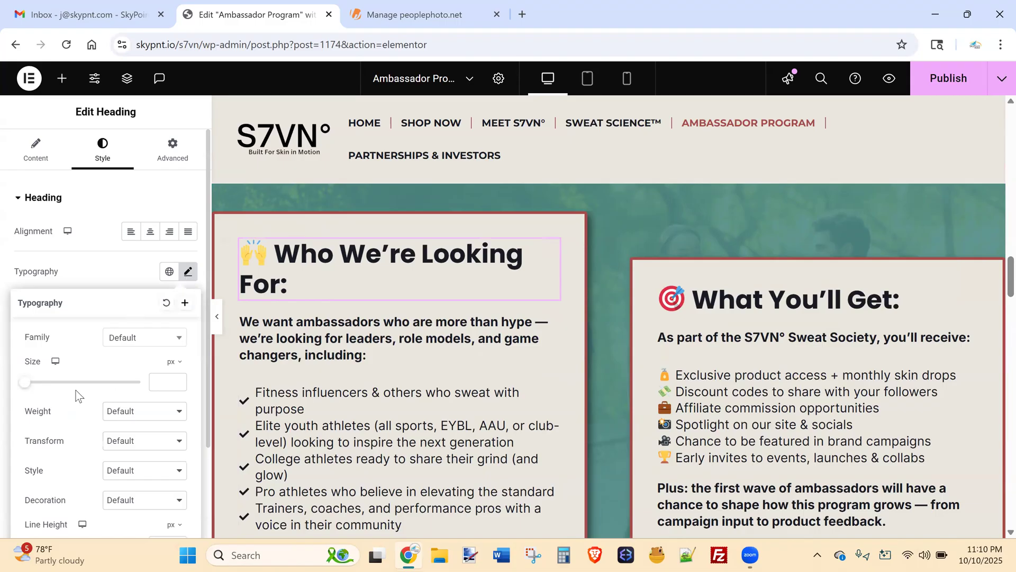
left_click(109, 265)
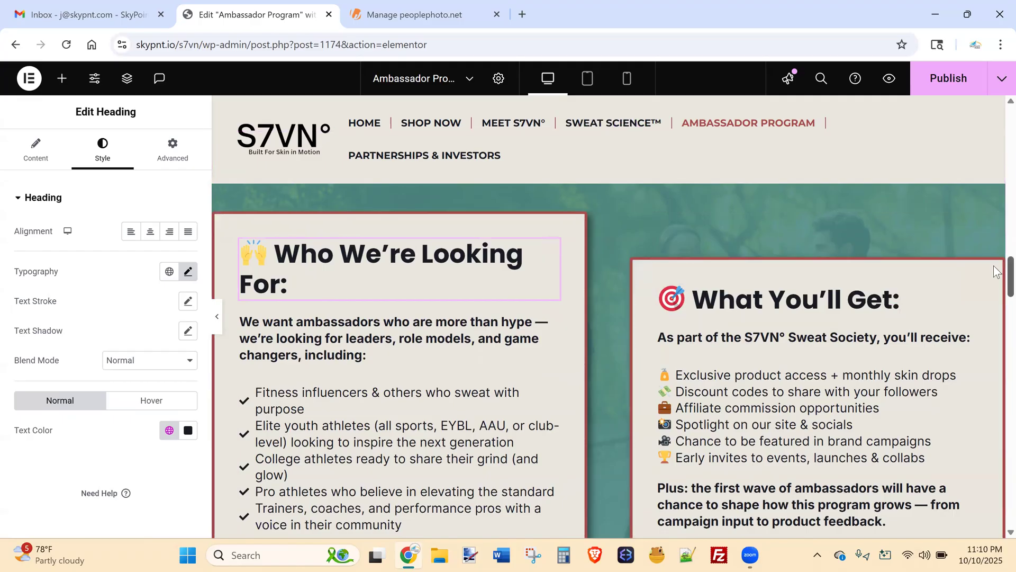
scroll(994, 263, "up", 1)
Select the teal ambassador section and view its background style settings.
scroll(994, 269, "up", 2)
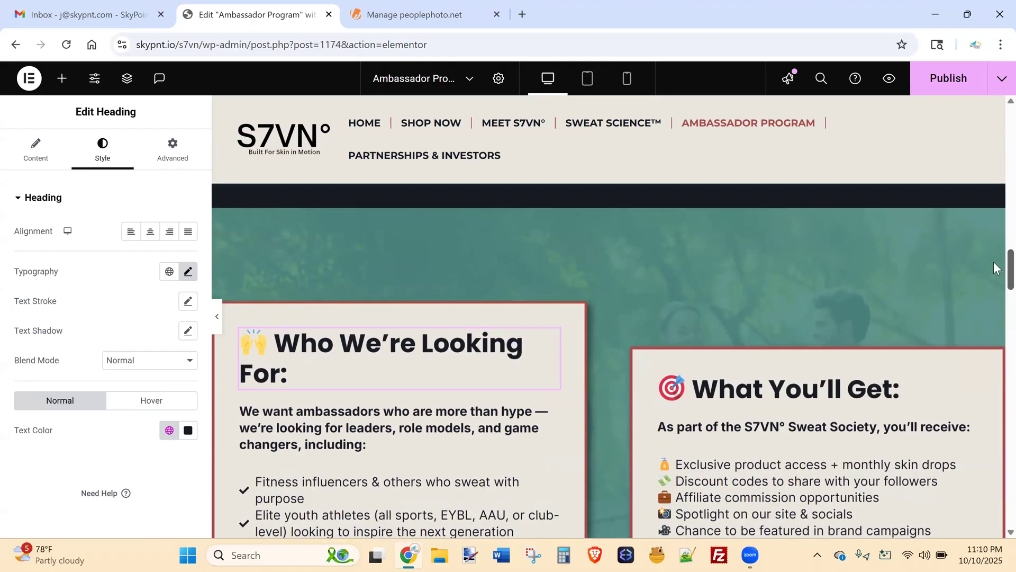
mouse_move(993, 265)
left_mouse_down()
mouse_move(993, 255)
mouse_move(994, 264)
left_mouse_up()
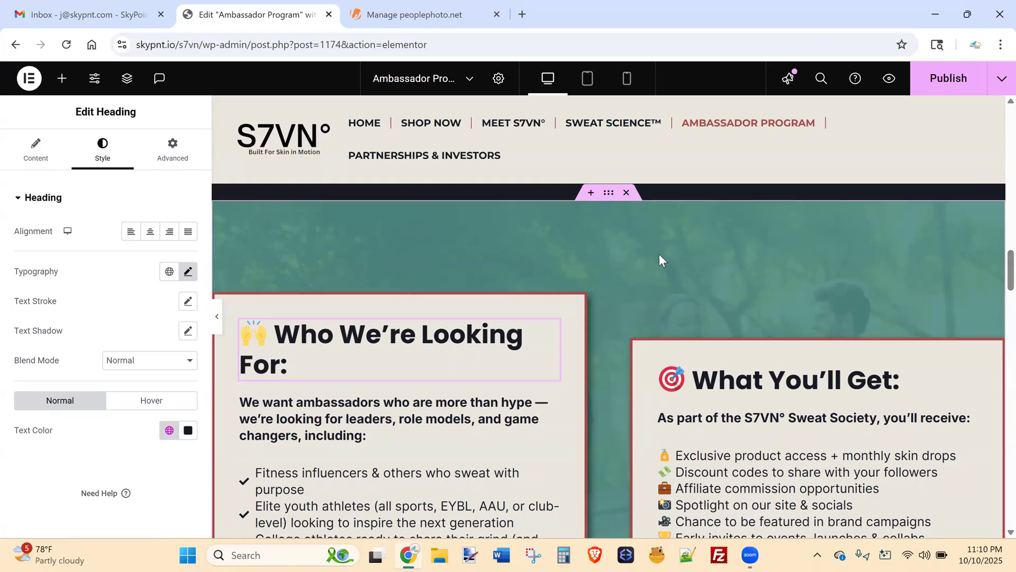
left_click(609, 193)
left_click(103, 159)
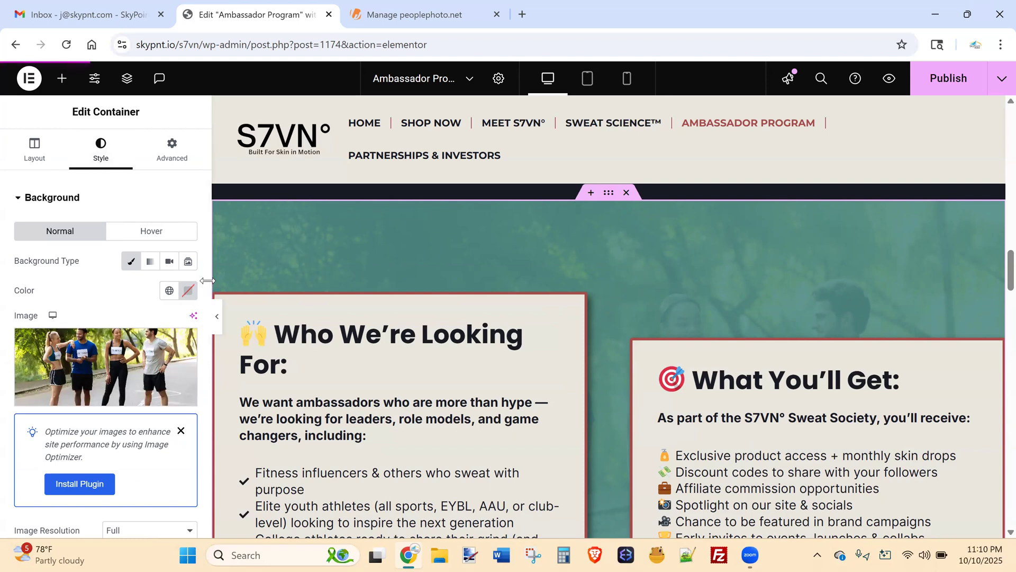
Select the 'What You'll Get' box container for editing.
left_click_drag(208, 280, 210, 339)
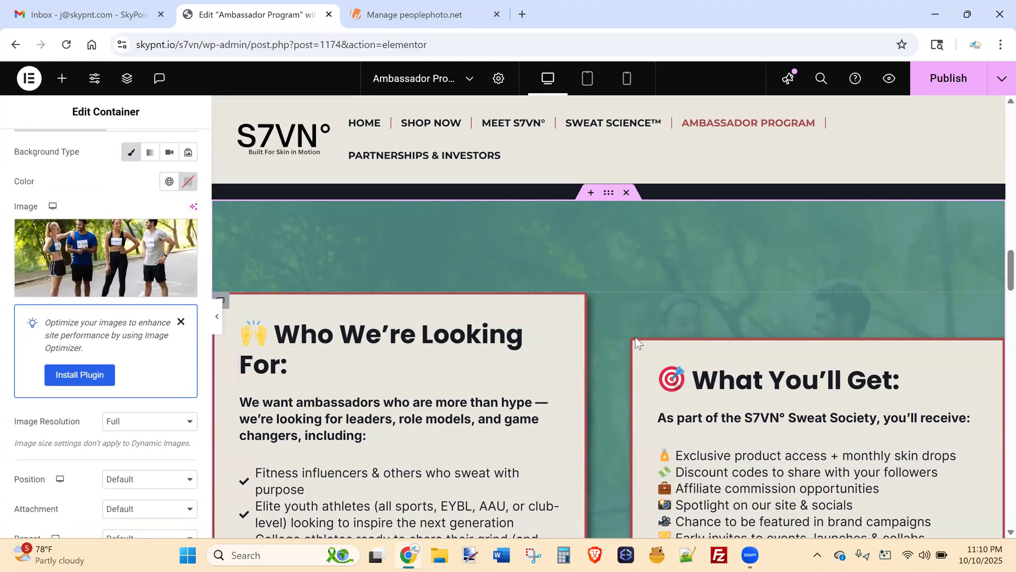
scroll(995, 291, "down", 2)
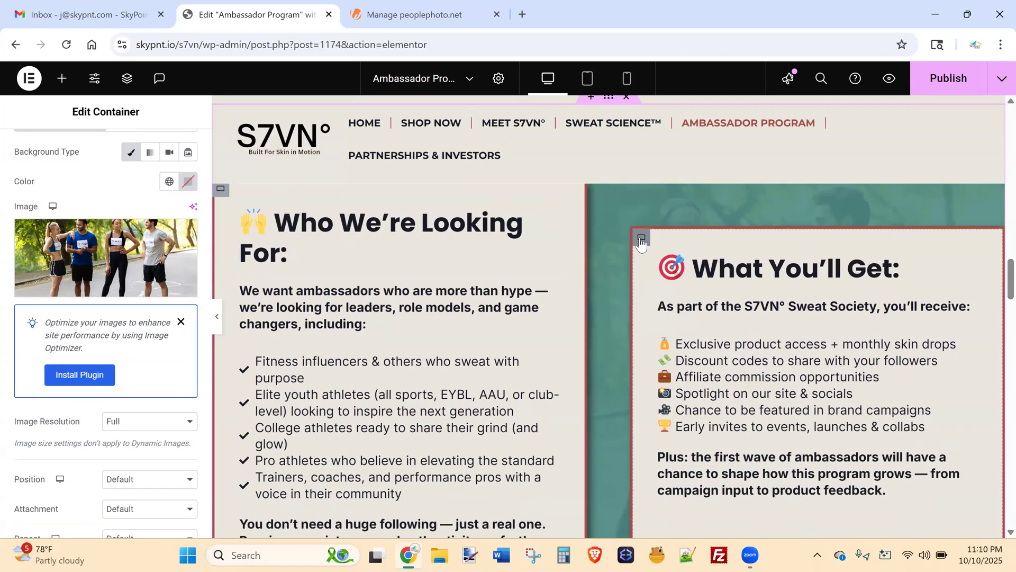
left_click(642, 239)
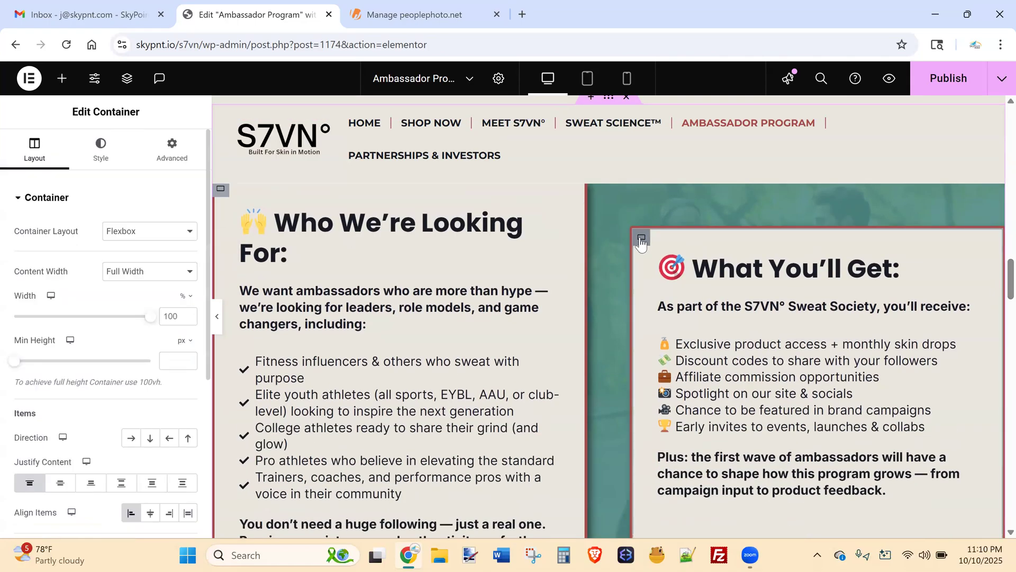
Change the 'What You'll Get' box background from light beige to olive #7E7348.
left_click(102, 149)
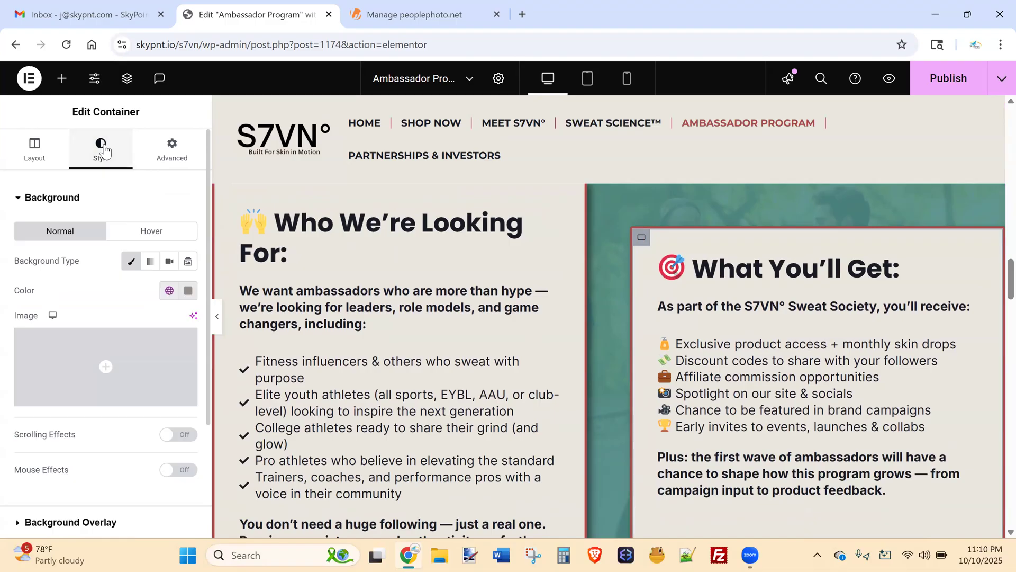
left_click(189, 292)
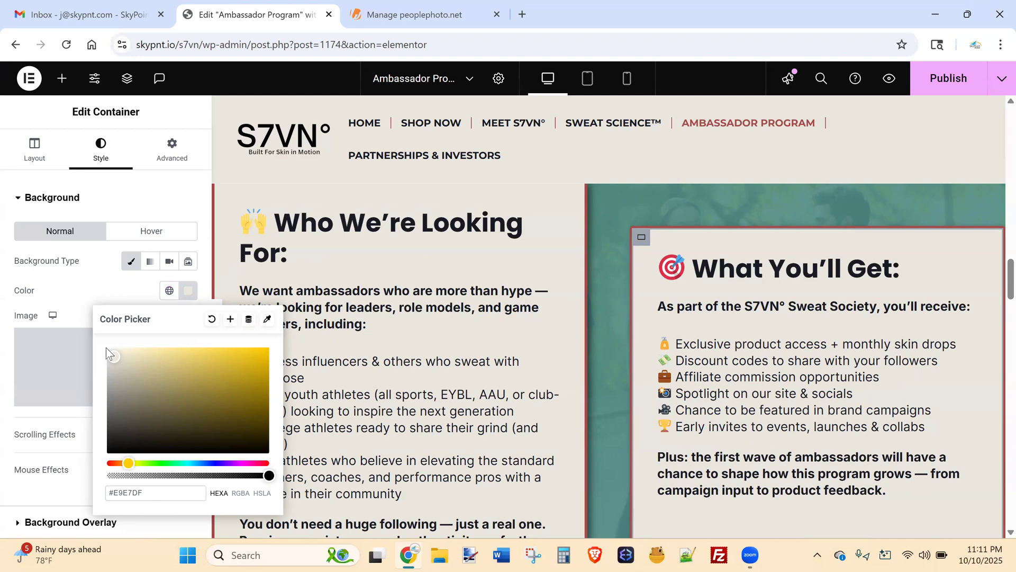
left_click_drag(123, 355, 175, 400)
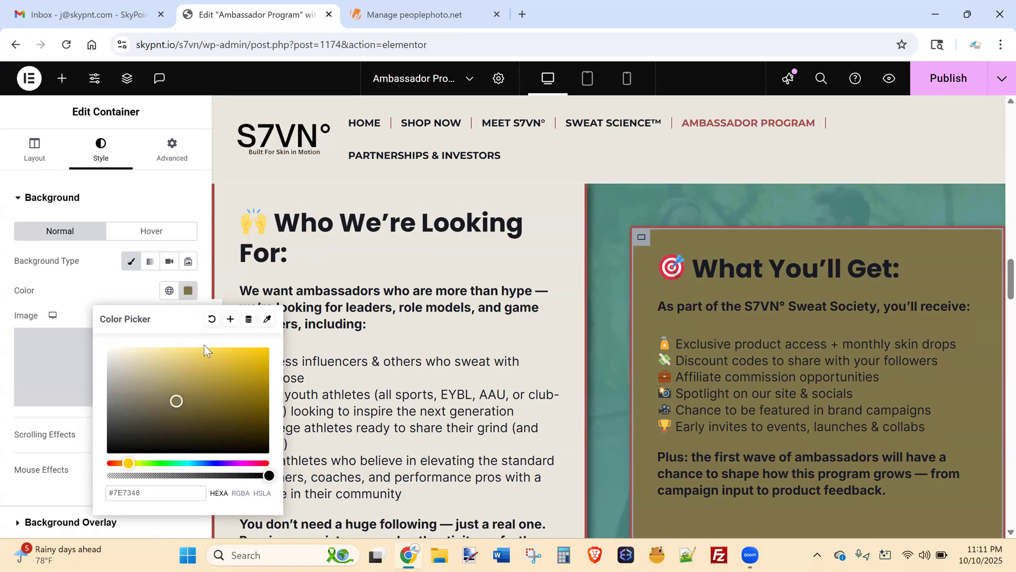
scroll(993, 262, "up", 5)
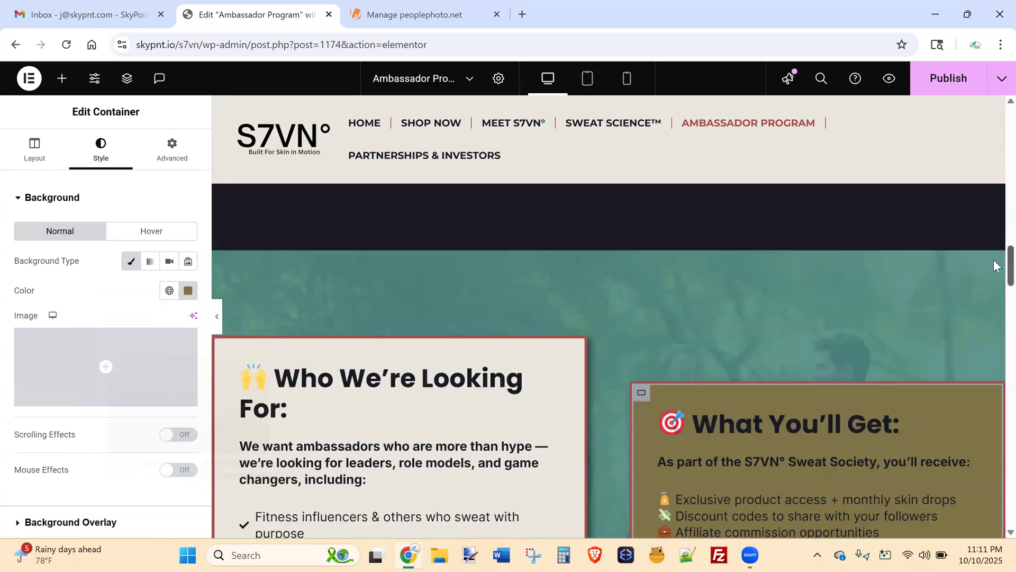
Give the ambassador section a muted dark teal background overlay, #476C68 at 0.9 opacity.
left_click(609, 299)
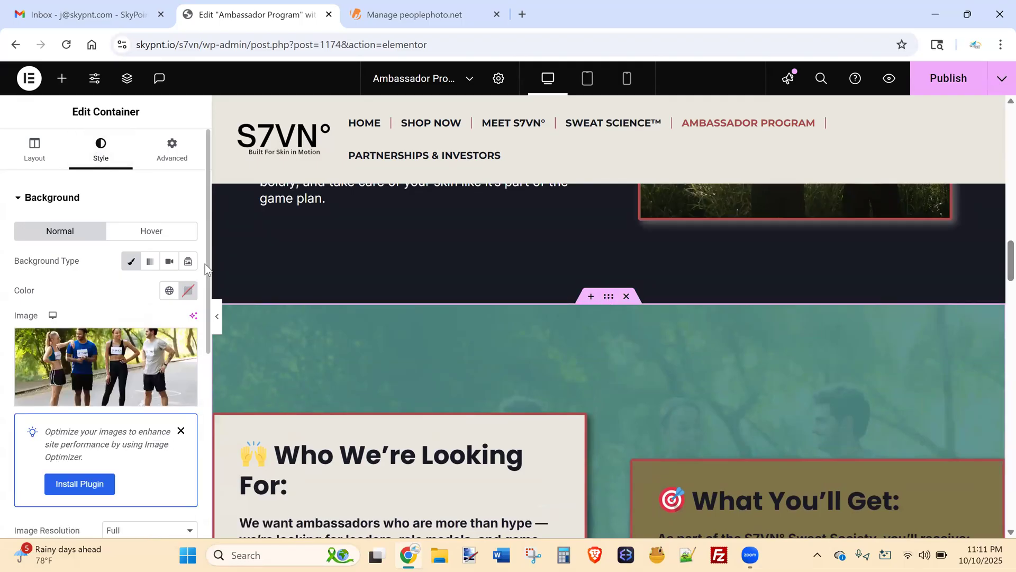
left_click_drag(207, 274, 212, 466)
scroll(212, 465, "down", 1)
scroll(95, 476, "up", 2)
scroll(108, 462, "down", 1)
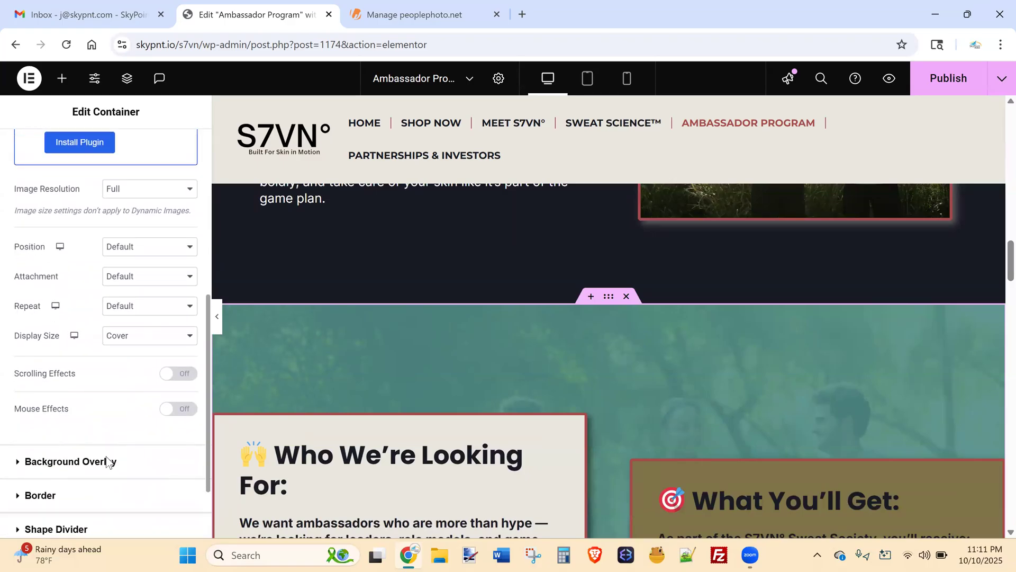
left_click(107, 462)
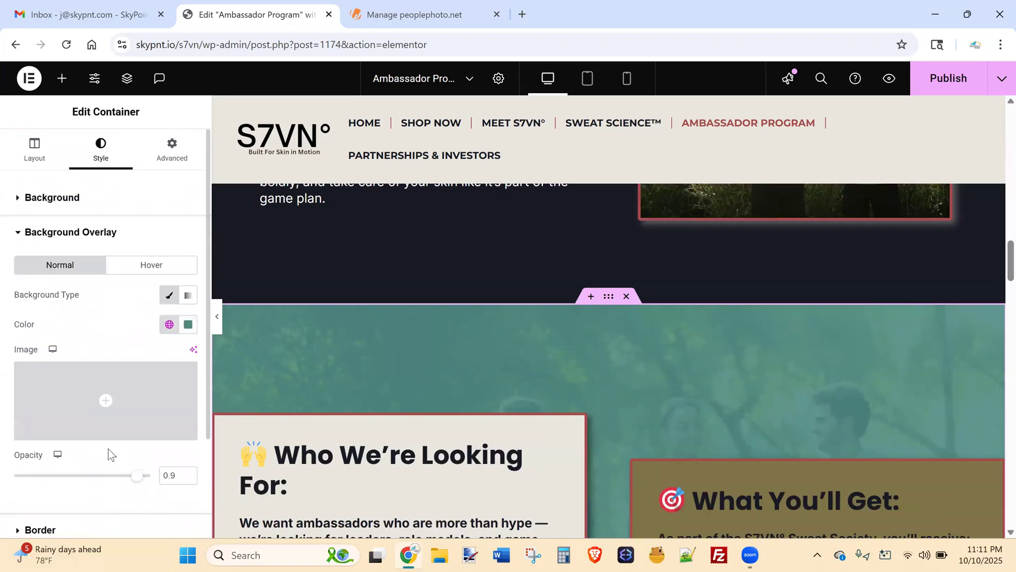
left_click(188, 328)
left_click(216, 183)
left_click_drag(236, 179, 162, 203)
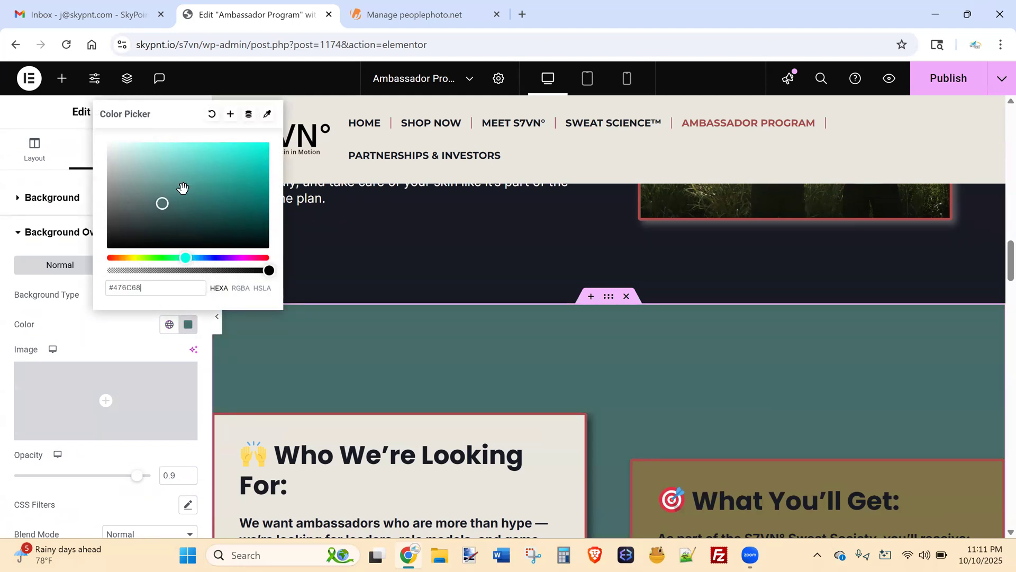
left_click(116, 345)
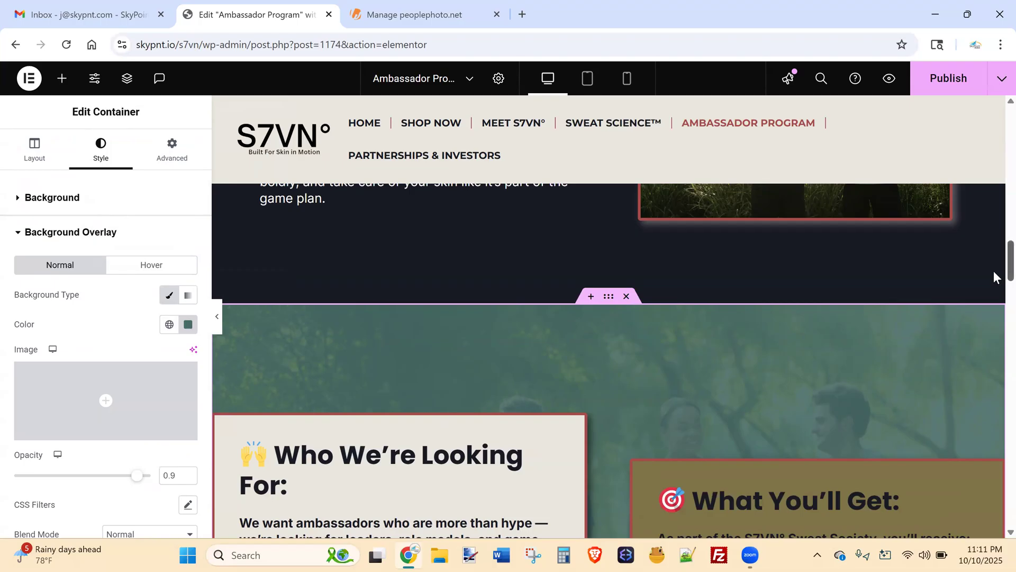
Scroll through the section's remaining settings, then head back to the previous WordPress page.
scroll(994, 277, "down", 4)
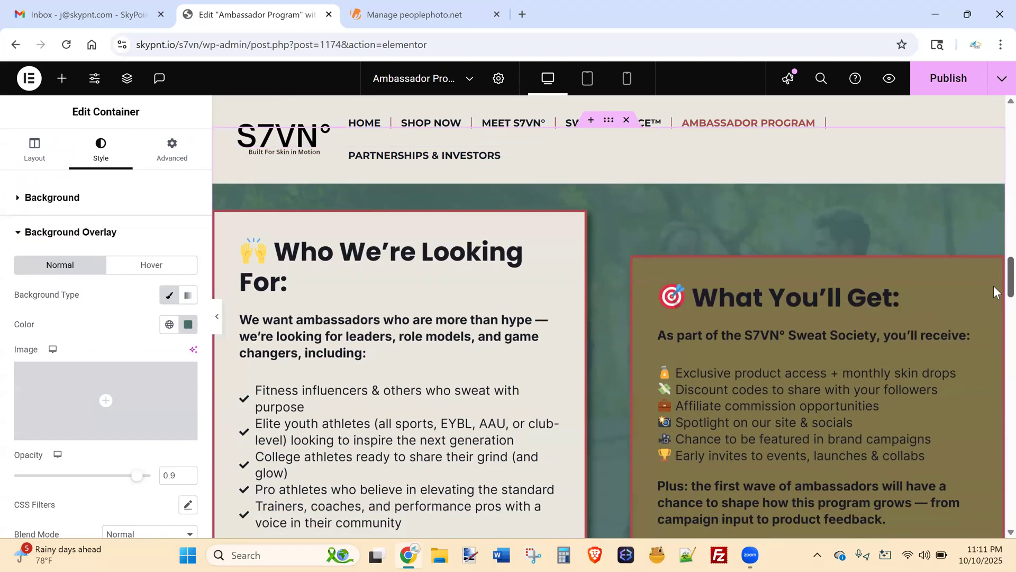
scroll(994, 293, "down", 10)
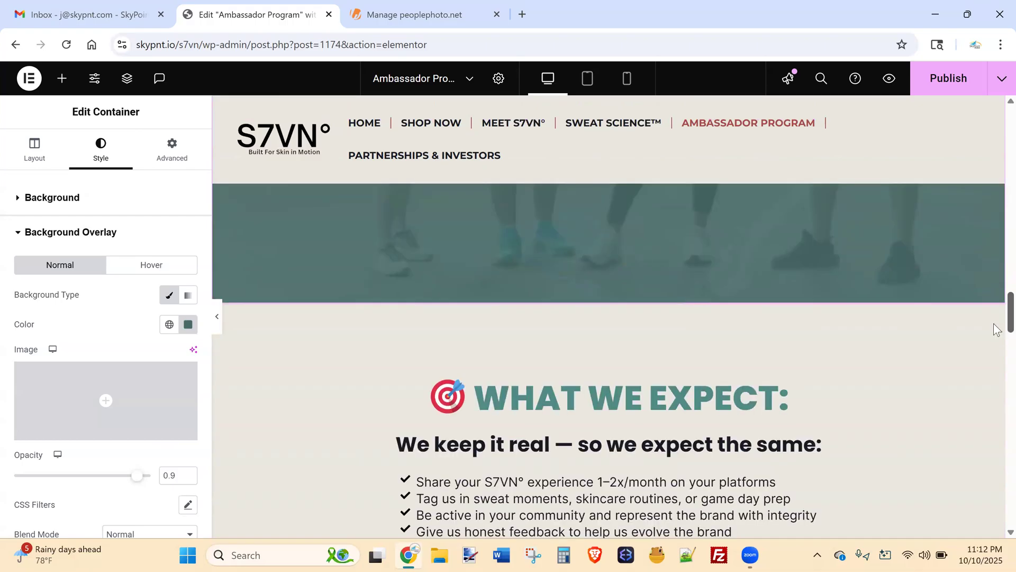
scroll(997, 360, "down", 12)
scroll(997, 399, "down", 7)
scroll(996, 408, "up", 20)
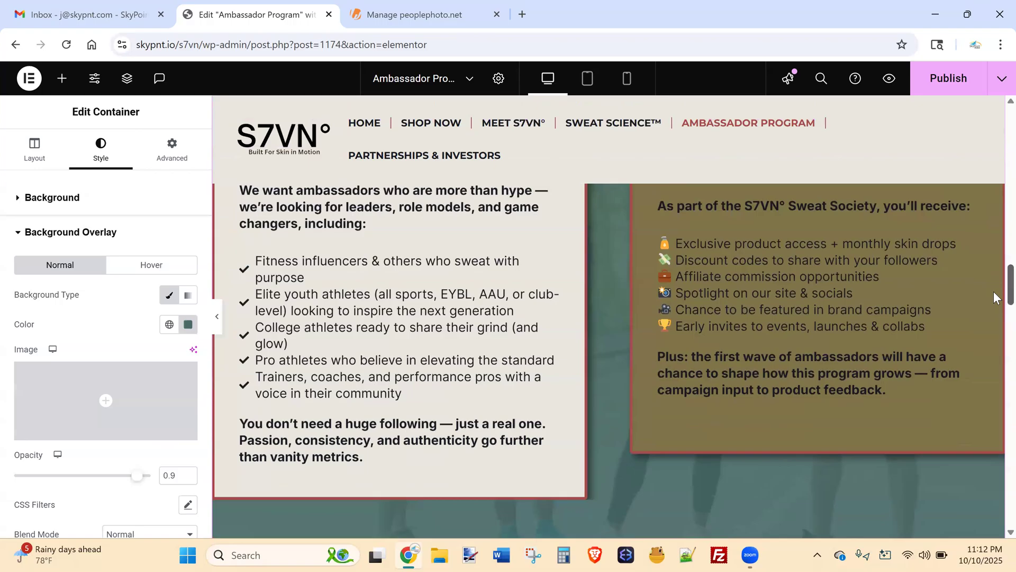
scroll(994, 298, "up", 5)
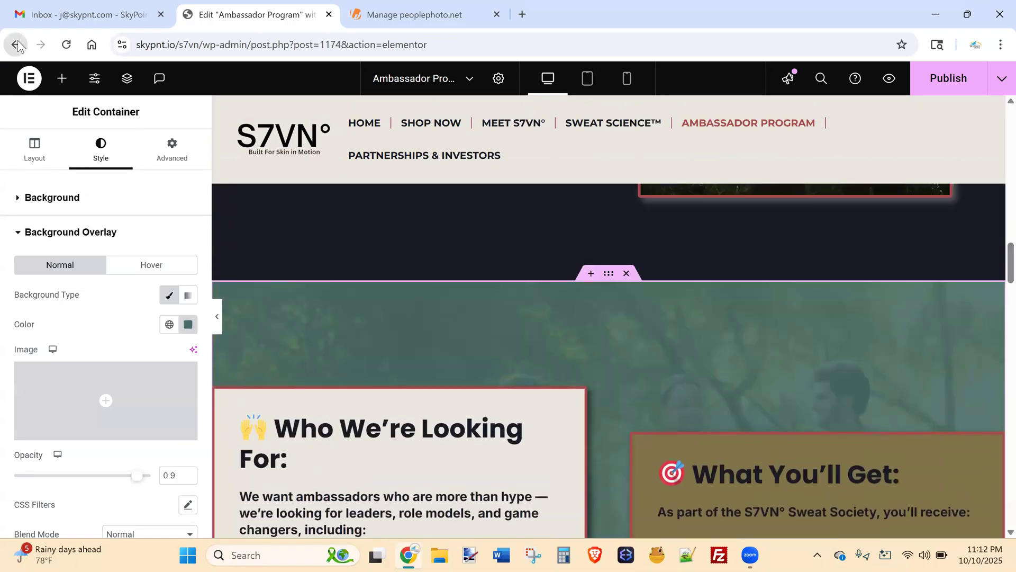
left_click(16, 45)
Leave the page editor and list all products: Power 28°, Reset 28° and Daily Reset 28°.
left_click(570, 167)
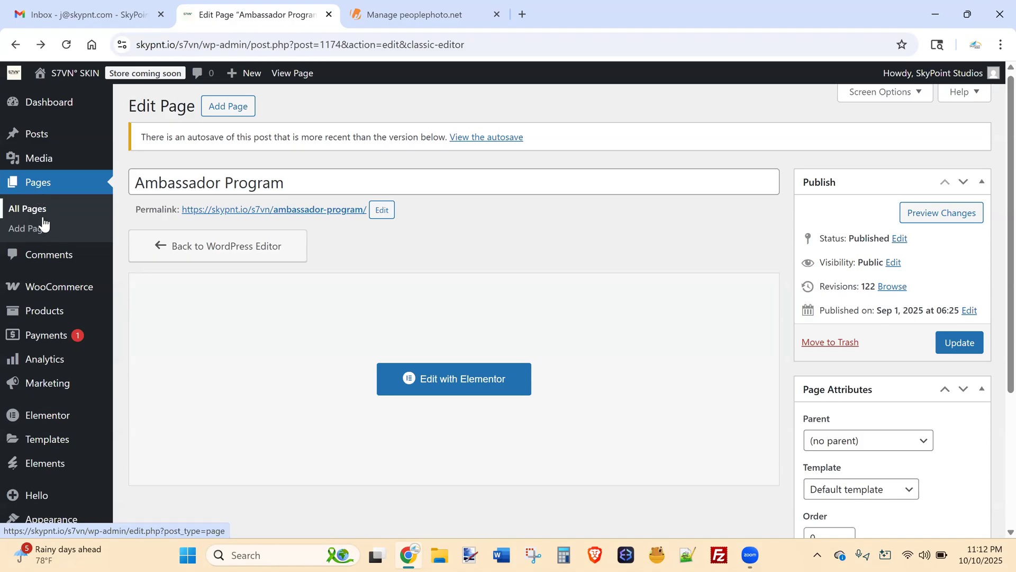
mouse_move(71, 318)
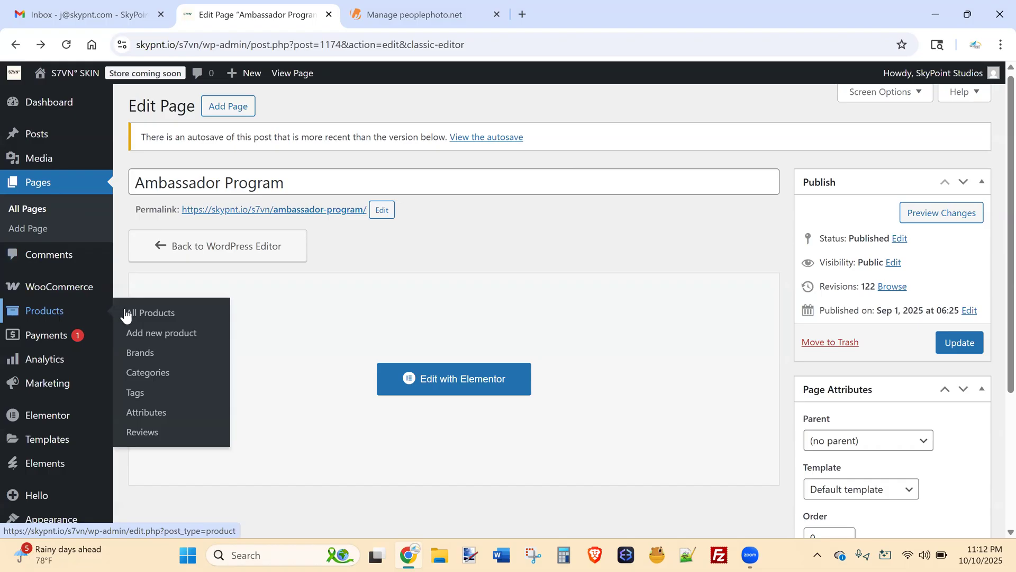
left_click(152, 309)
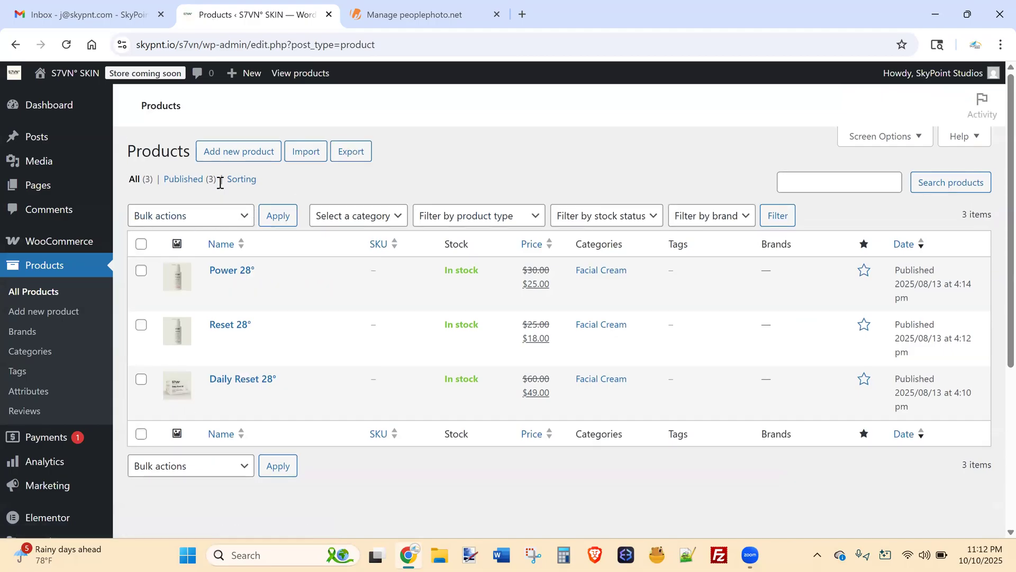
scroll(997, 207, "down", 1)
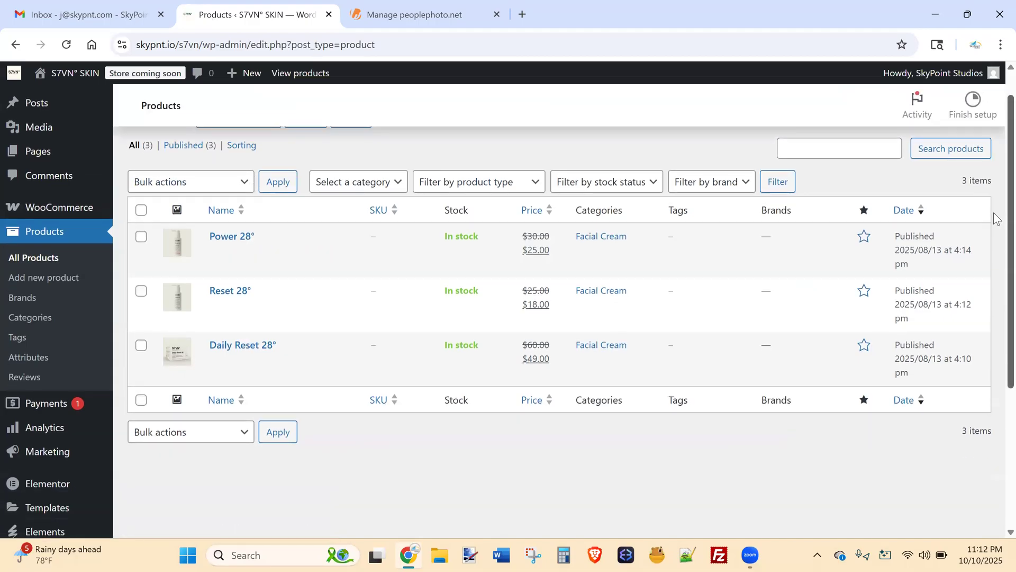
Open Power 28° for editing and review its title and description.
left_click(227, 238)
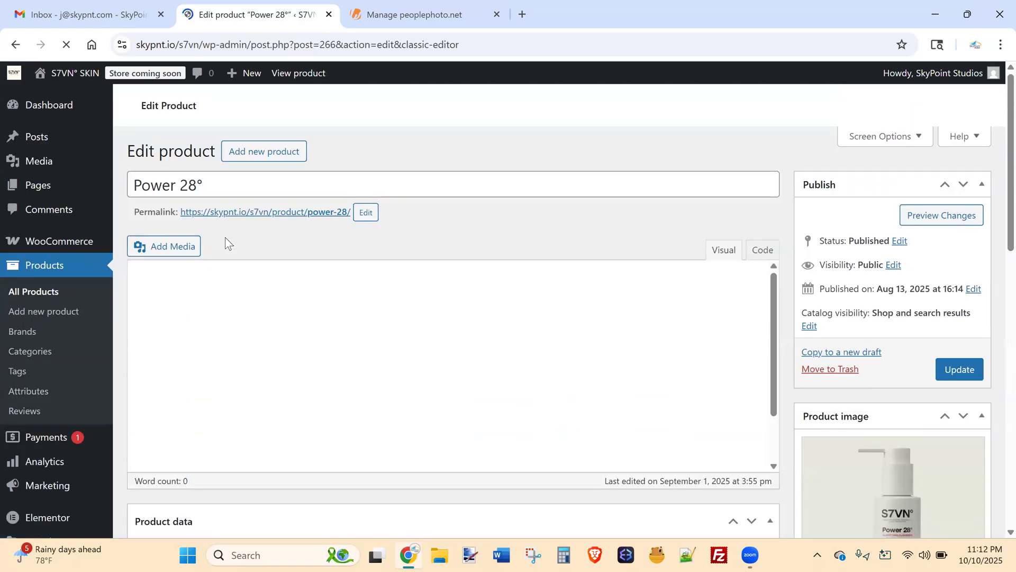
left_click(217, 180)
left_click_drag(167, 180, 128, 185)
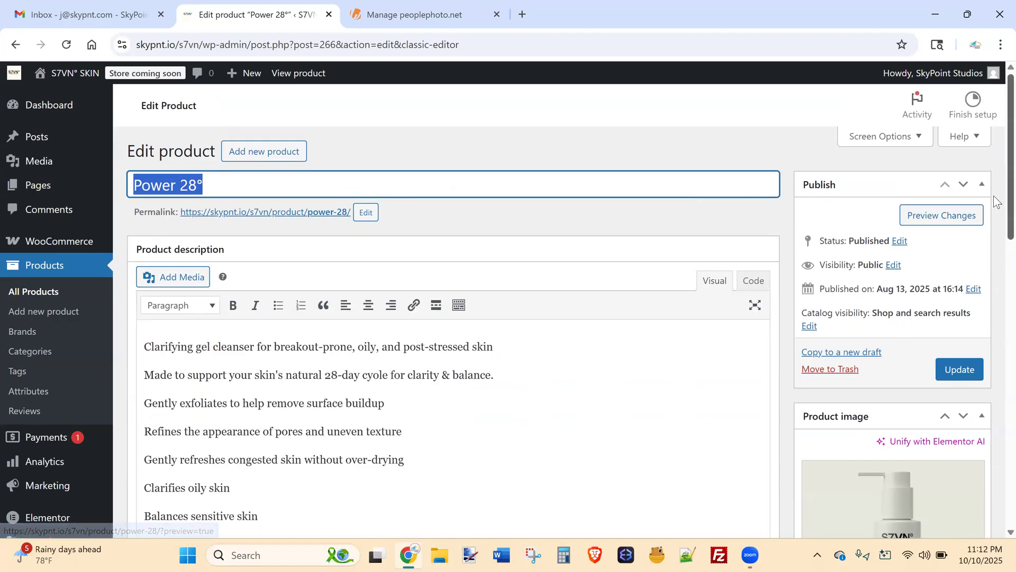
scroll(994, 227, "down", 3)
left_click_drag(335, 429, 448, 432)
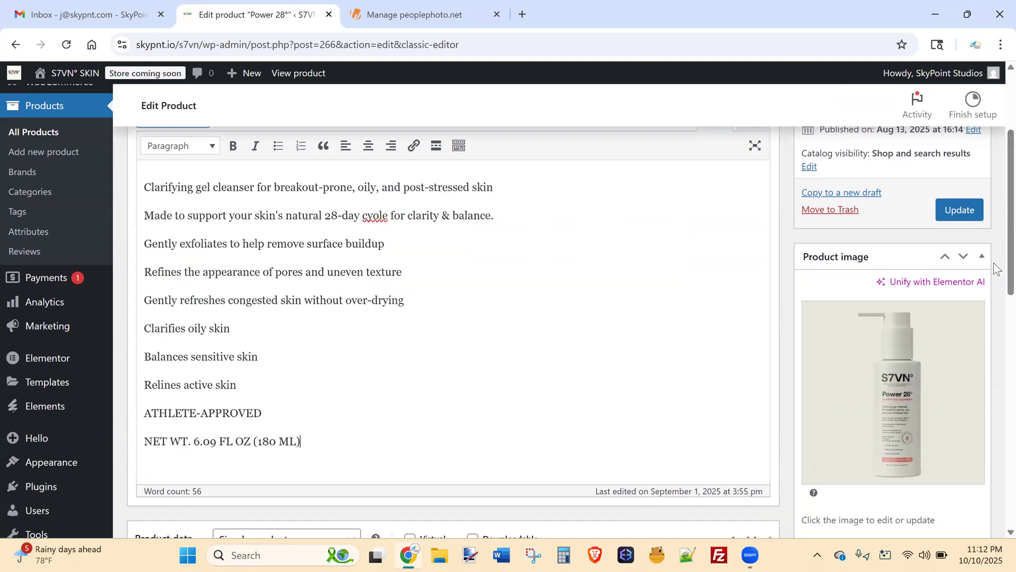
Set Power 28°'s regular price to 30.00 and sale price to 25.00.
scroll(993, 294, "down", 2)
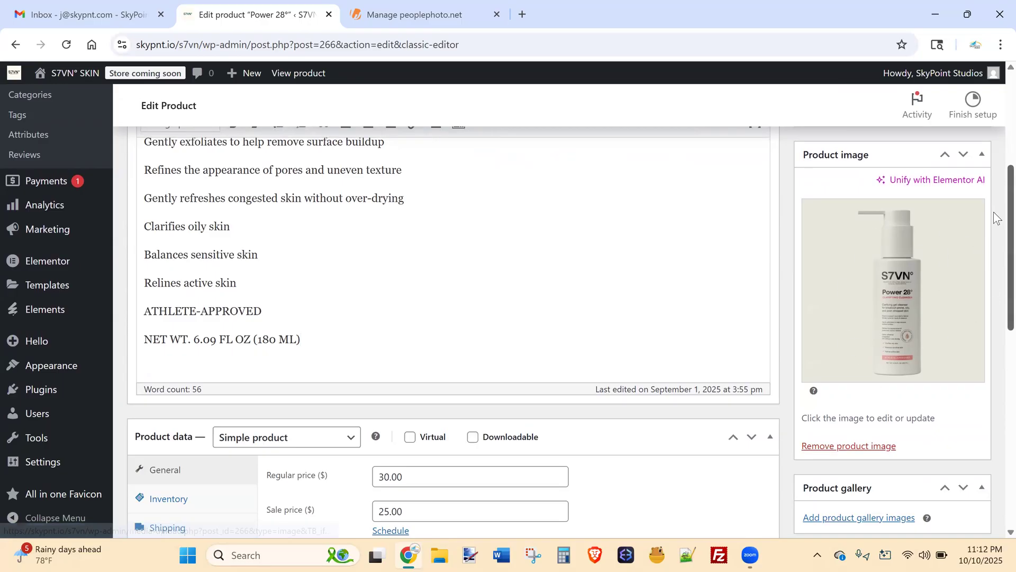
scroll(993, 228, "down", 3)
scroll(993, 262, "down", 3)
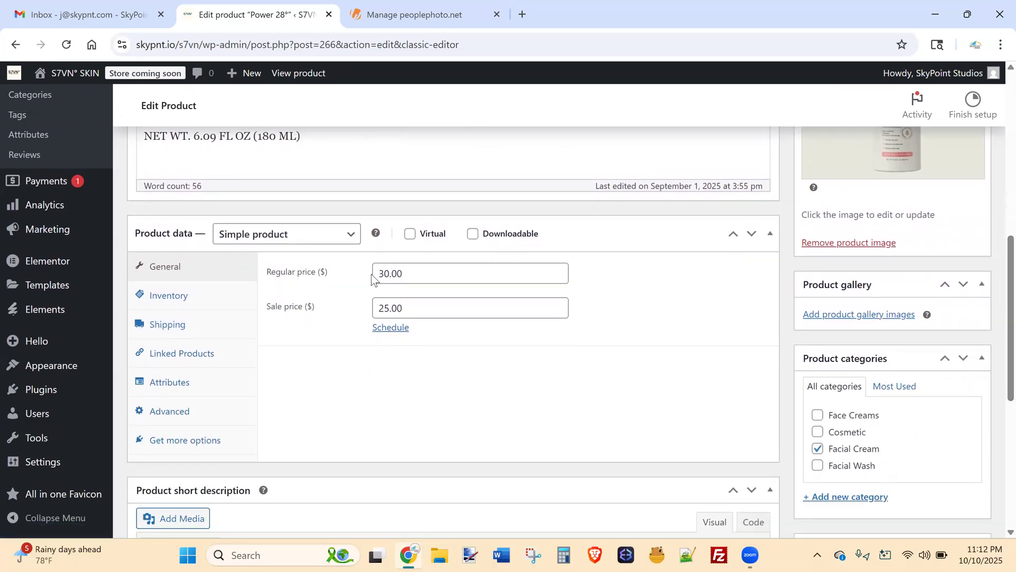
left_click_drag(374, 274, 430, 277)
left_click_drag(406, 311, 352, 315)
left_click(386, 314)
left_click(413, 310)
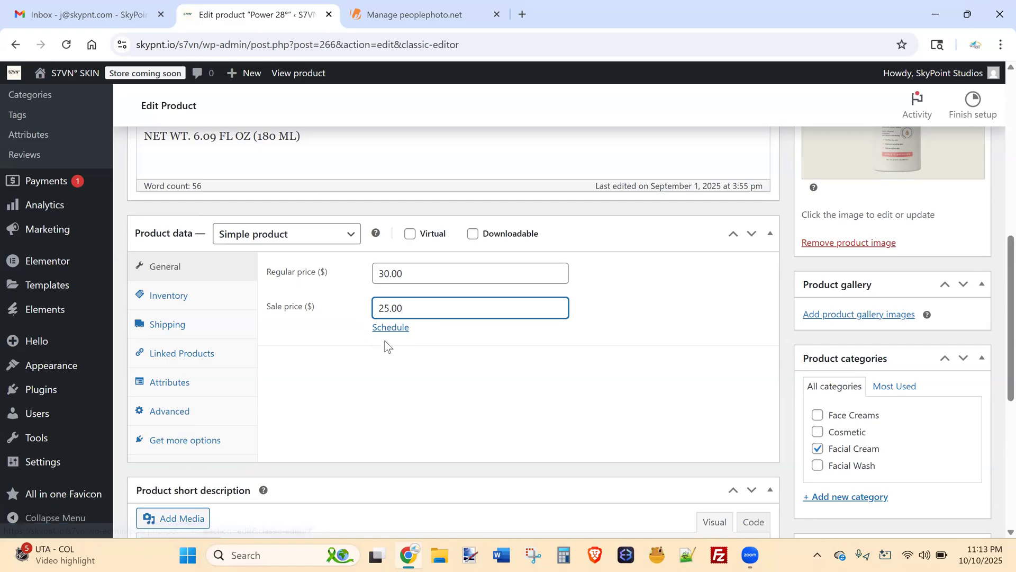
key("Tab")
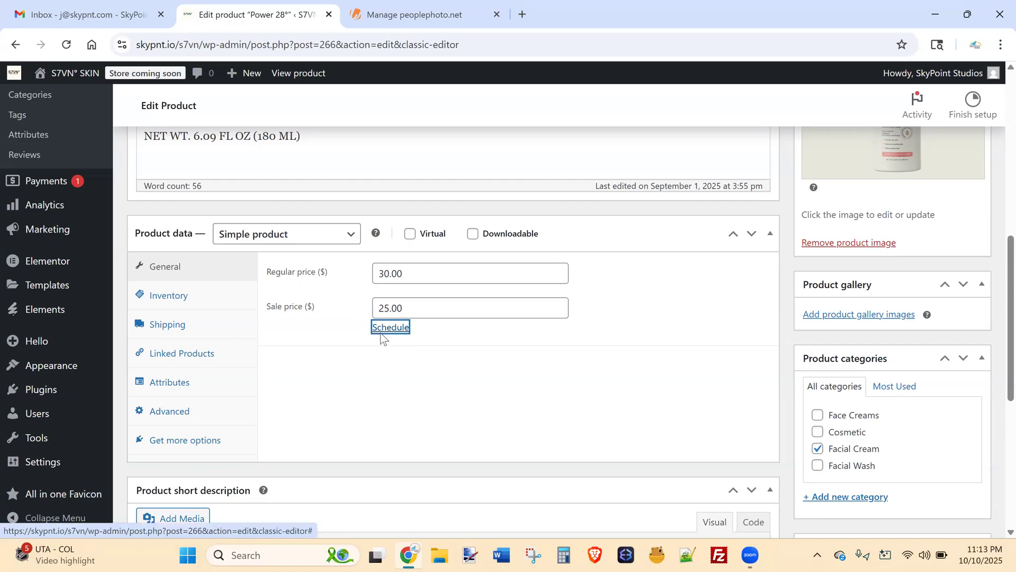
left_click(398, 331)
left_click(401, 342)
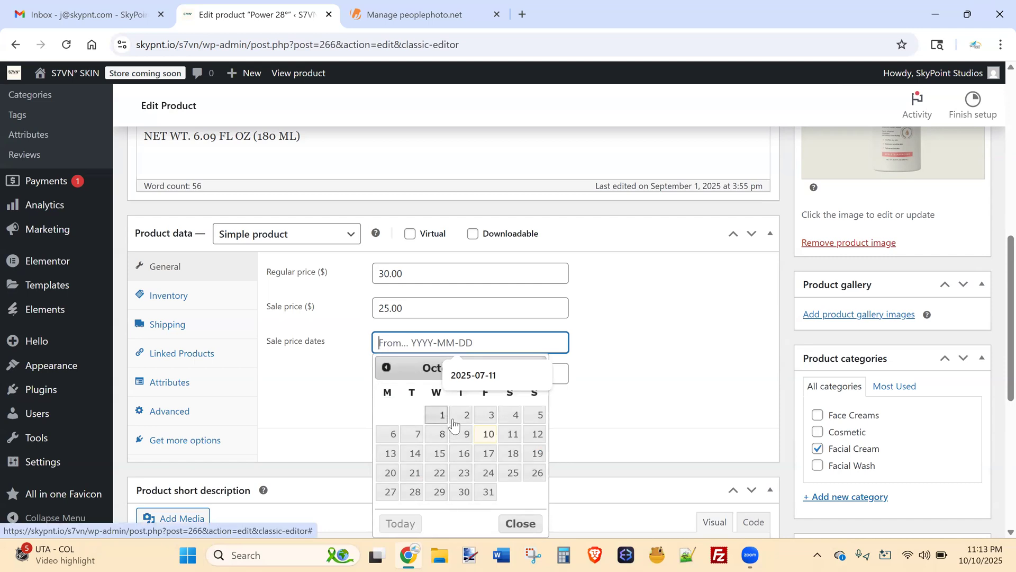
left_click(488, 434)
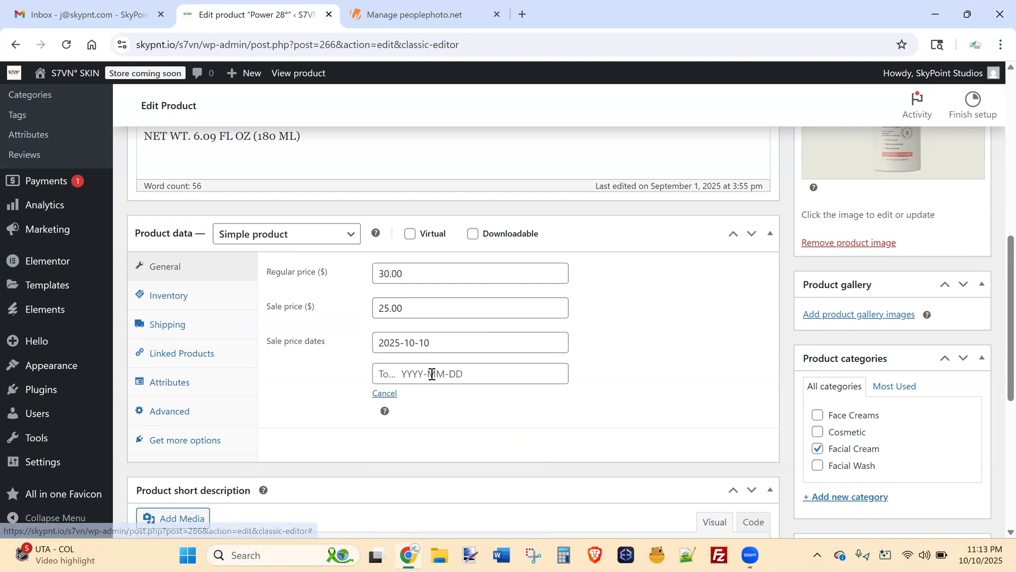
left_click(432, 373)
left_click(535, 194)
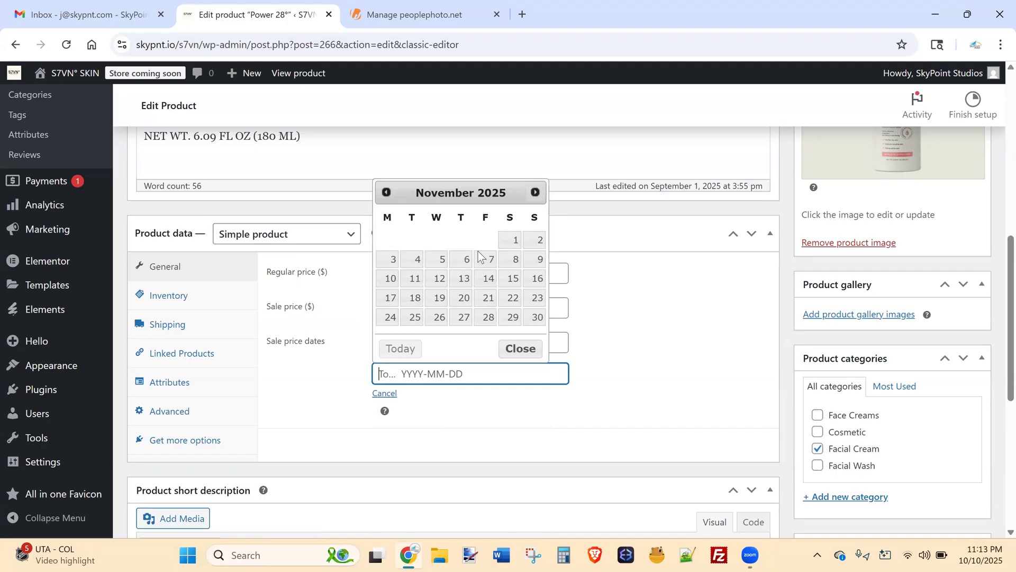
left_click(390, 280)
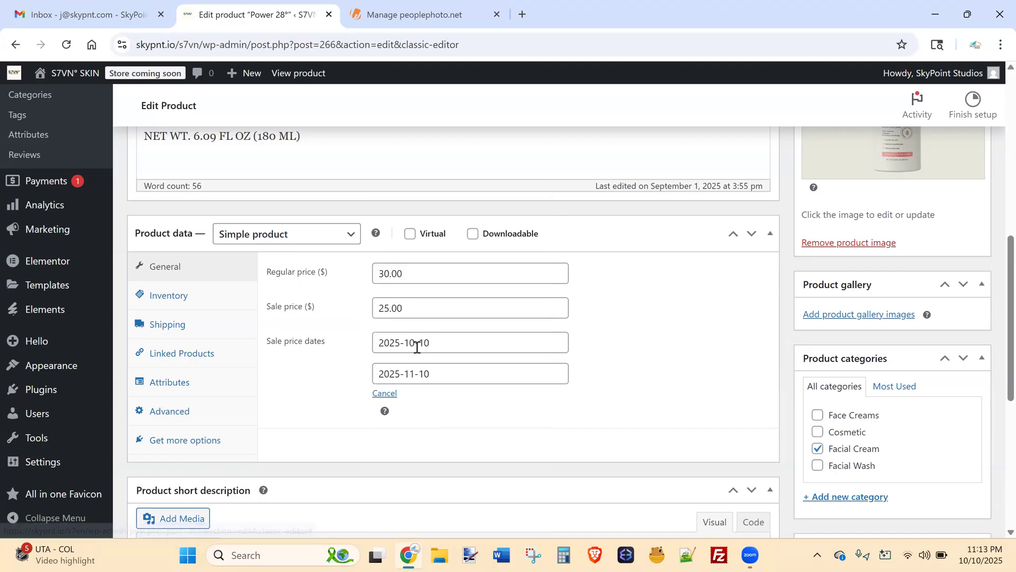
scroll(993, 263, "up", 5)
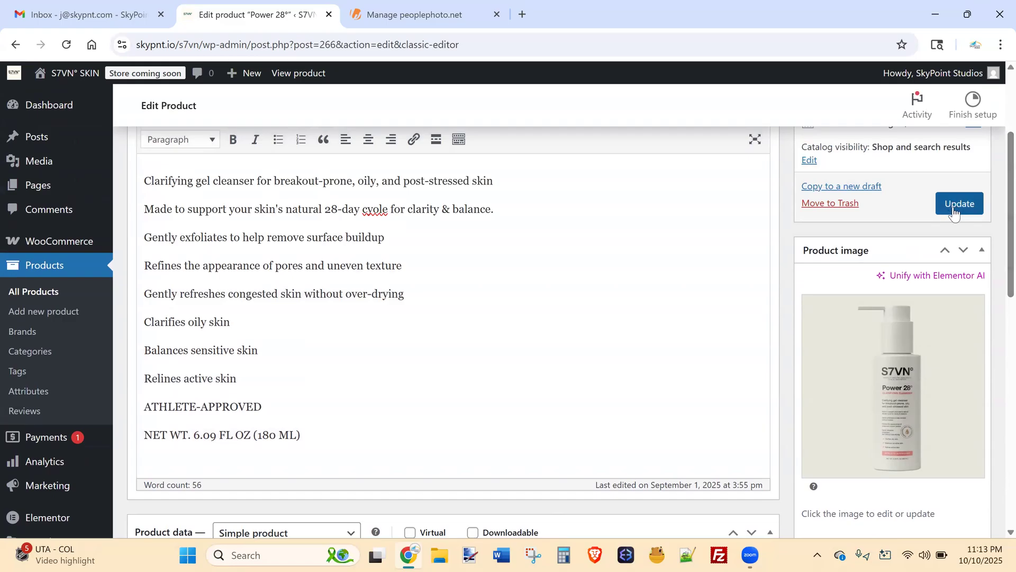
scroll(993, 235, "down", 3)
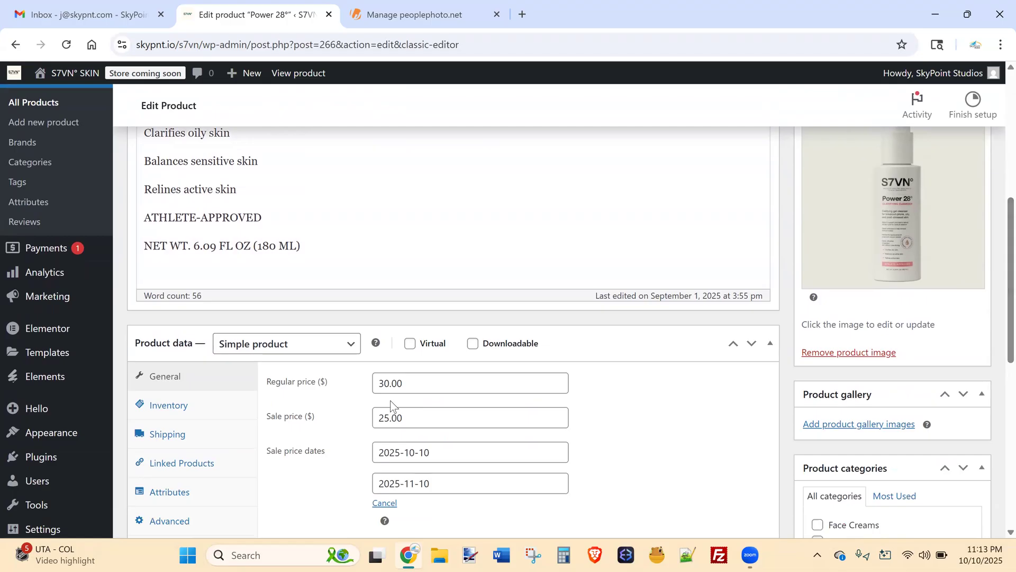
double_click(413, 444)
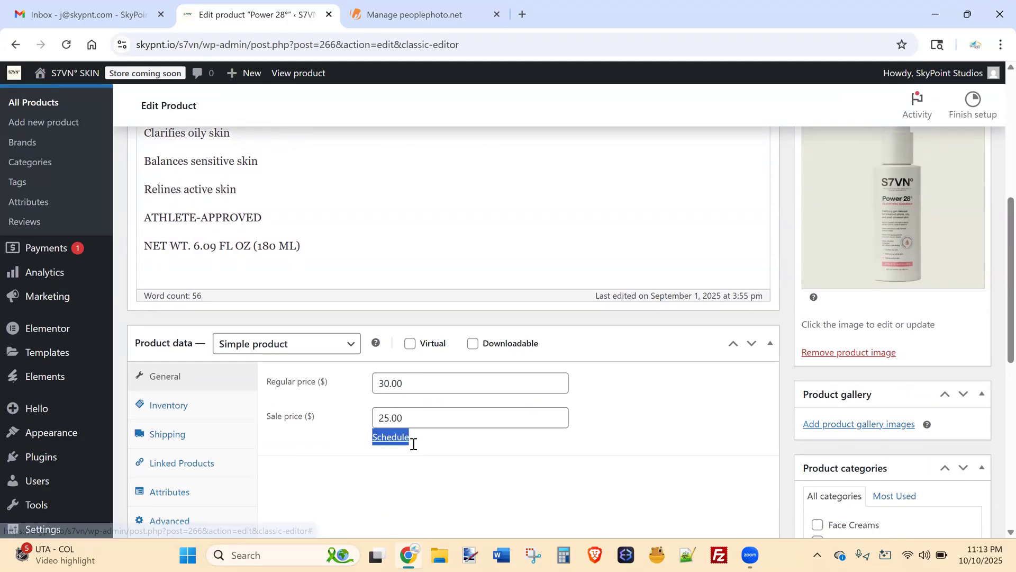
left_click(638, 419)
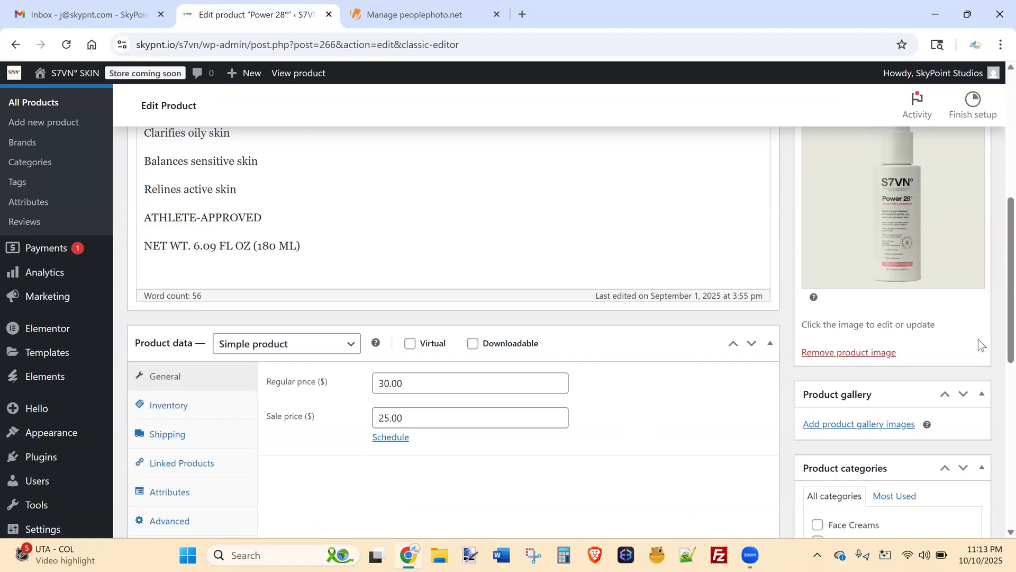
scroll(978, 338, "down", 2)
scroll(994, 347, "up", 4)
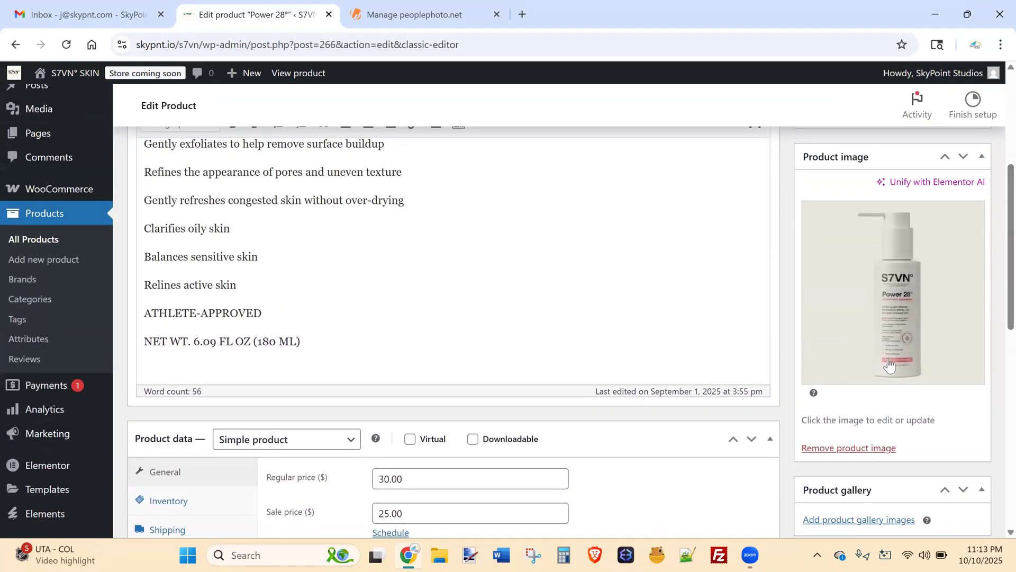
scroll(992, 249, "down", 4)
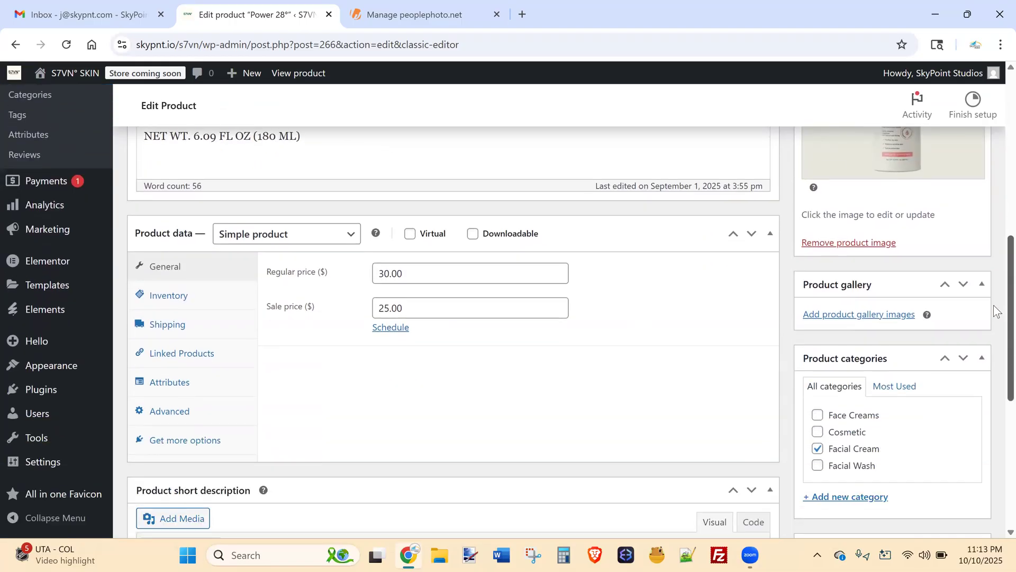
left_click(865, 315)
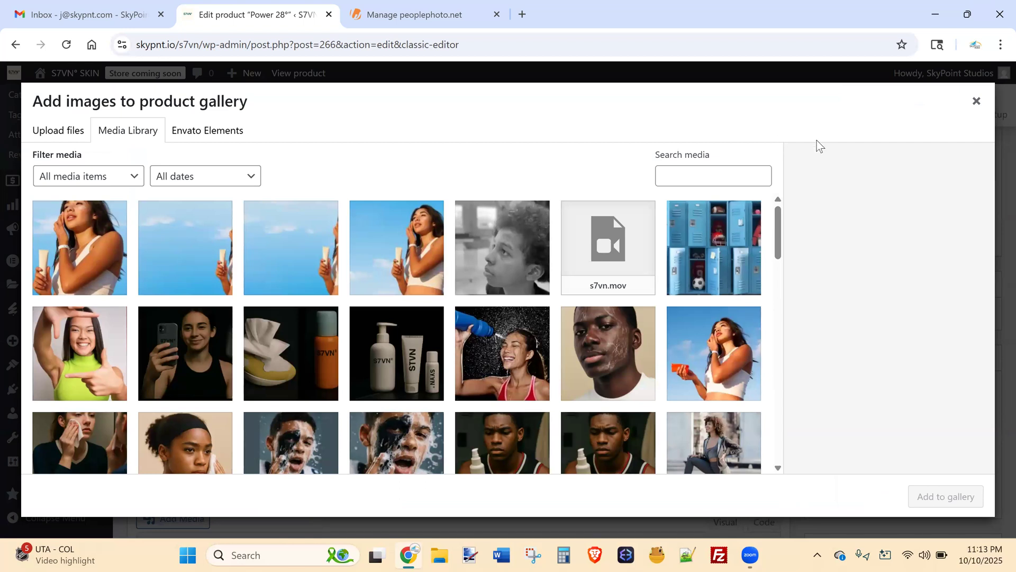
left_click(977, 106)
scroll(947, 286, "up", 3)
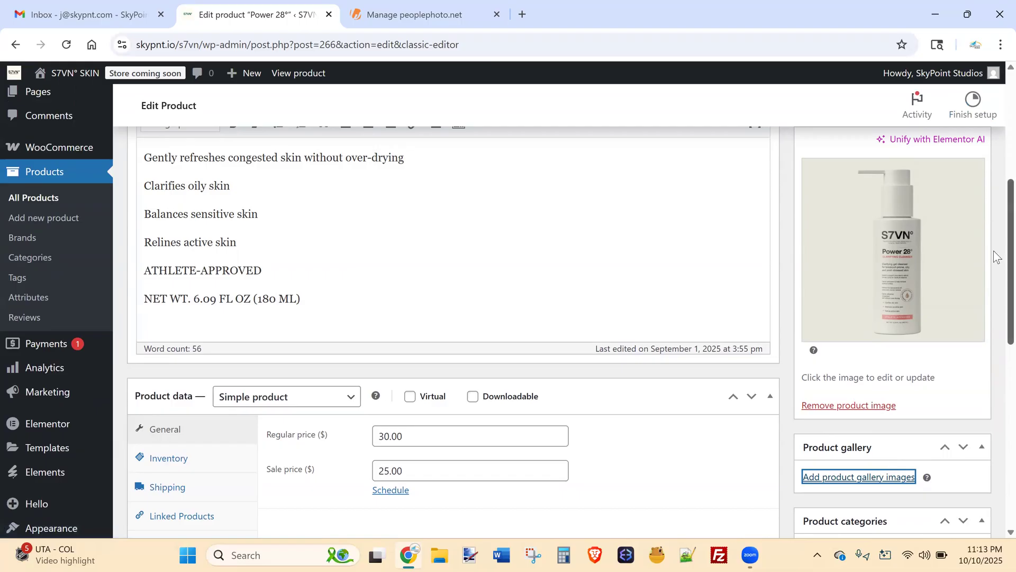
Scroll through the Power 28° edit screen to review its 30.00 and 25.00 prices.
scroll(993, 250, "down", 2)
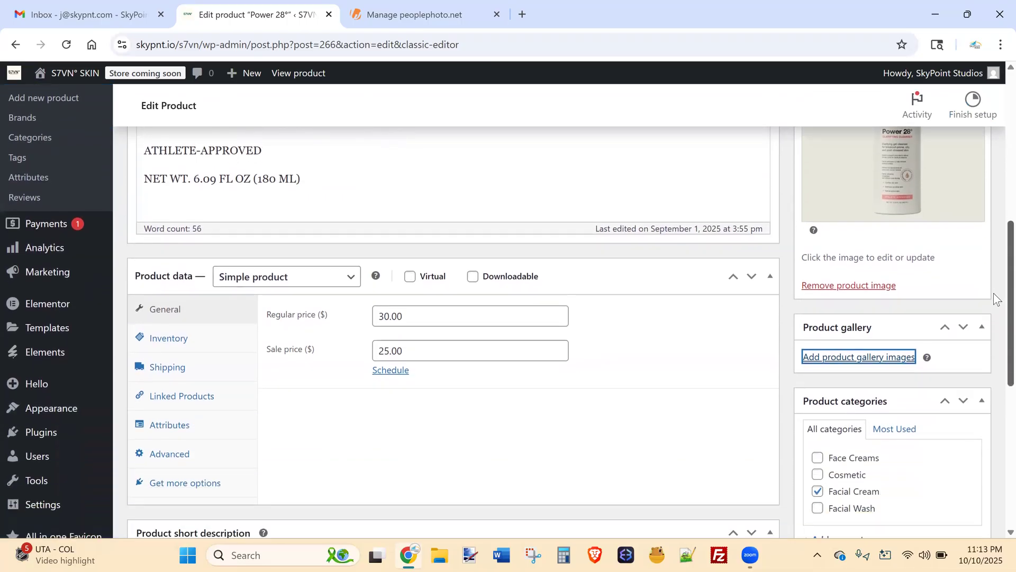
scroll(993, 282, "up", 1)
scroll(993, 269, "up", 1)
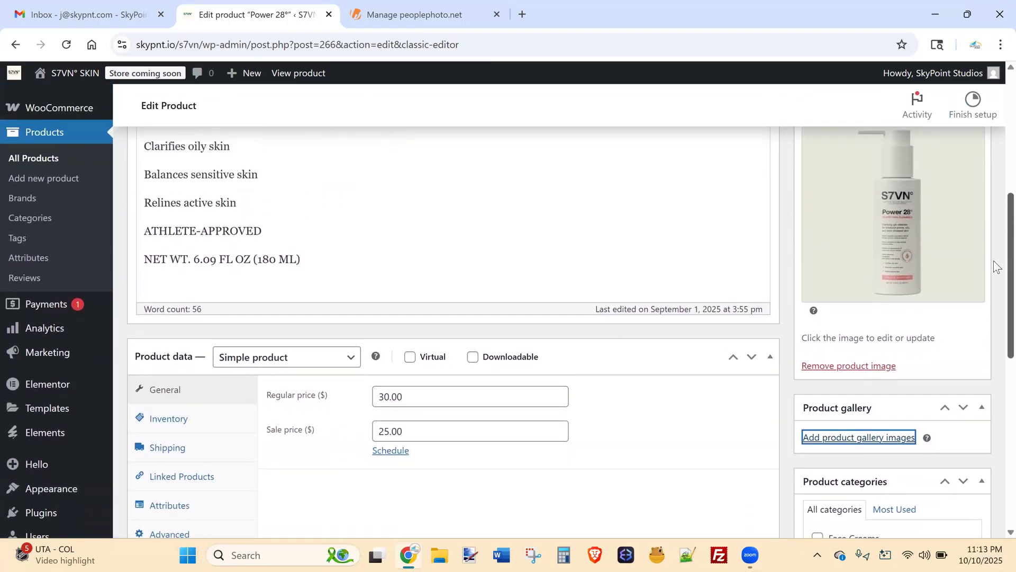
scroll(993, 252, "up", 1)
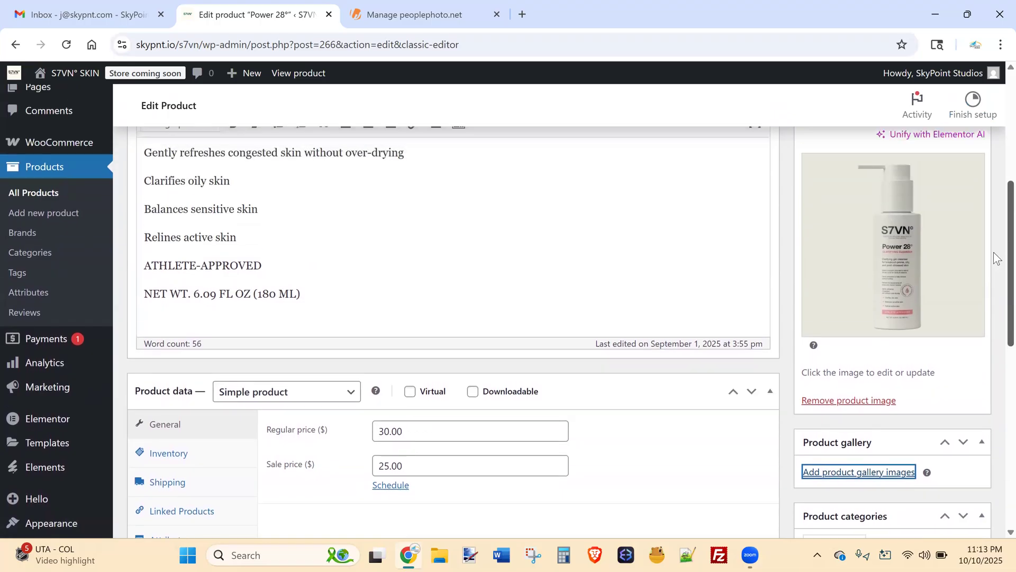
scroll(993, 263, "down", 1)
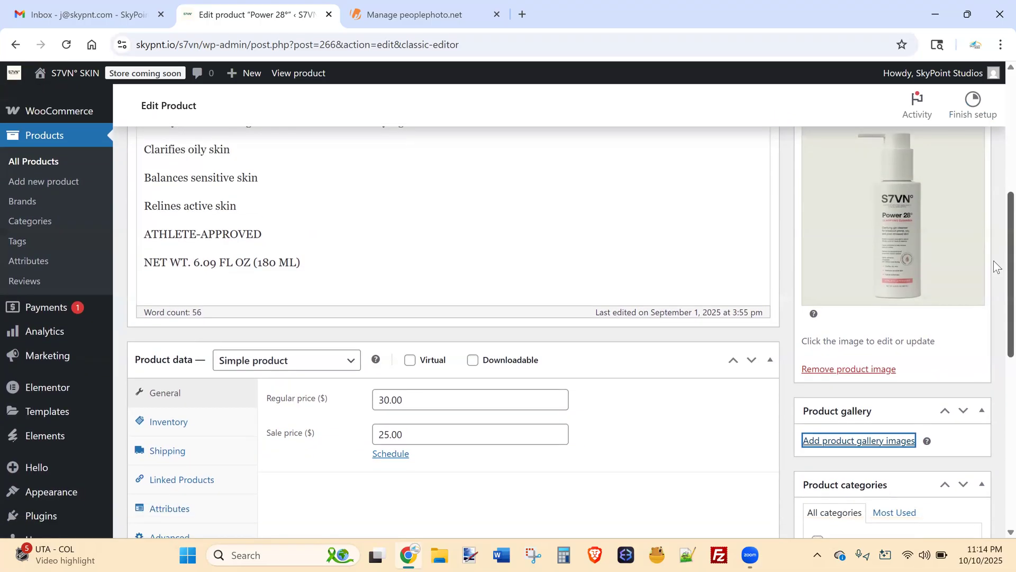
scroll(993, 261, "up", 1)
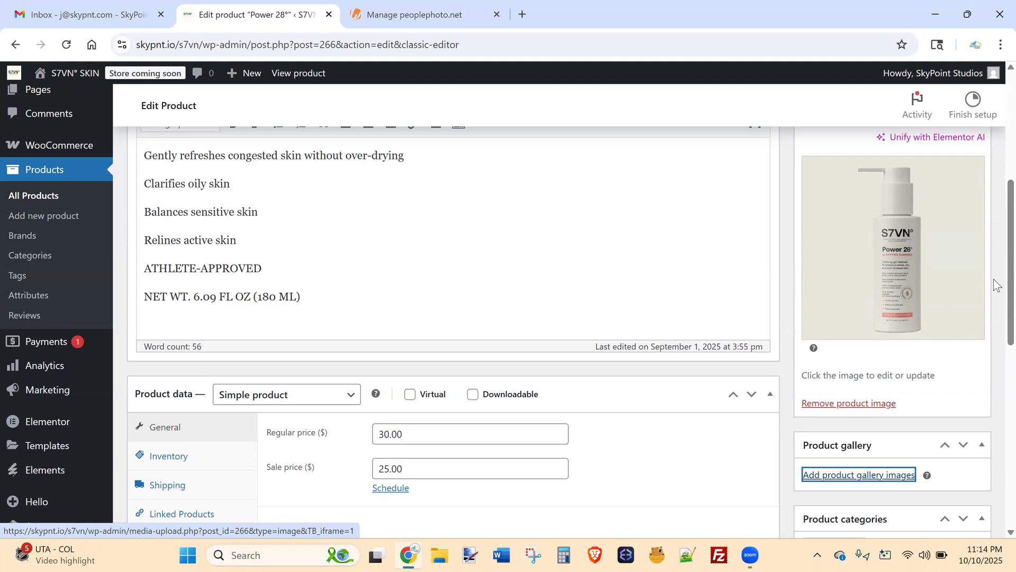
scroll(994, 287, "down", 3)
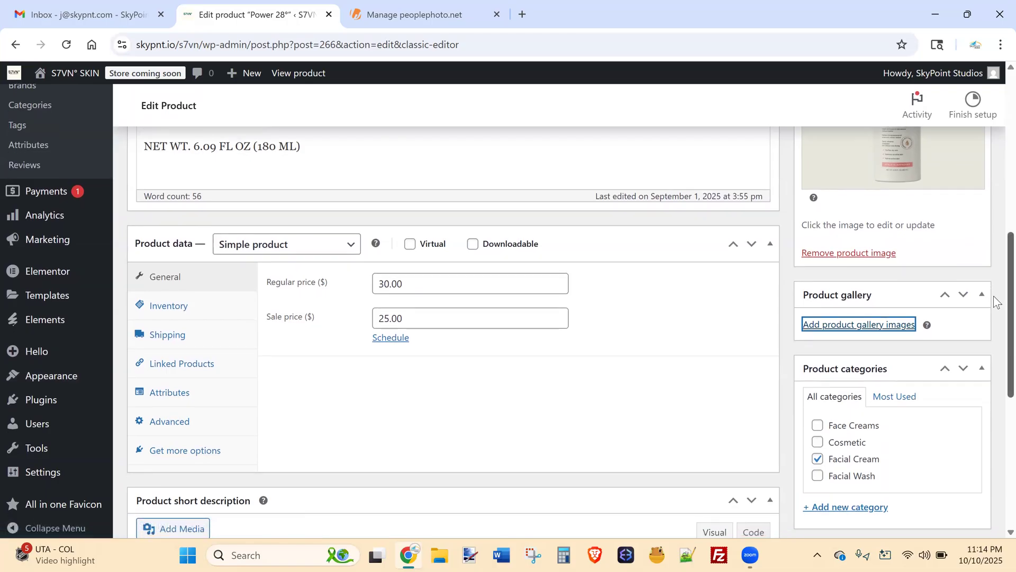
scroll(996, 307, "down", 2)
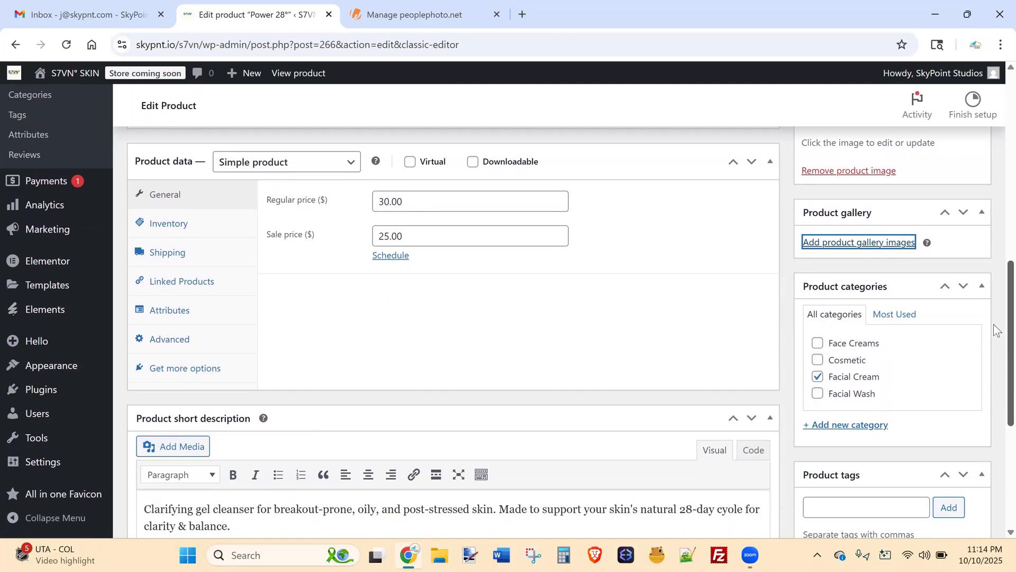
scroll(993, 297, "up", 3)
scroll(995, 265, "up", 3)
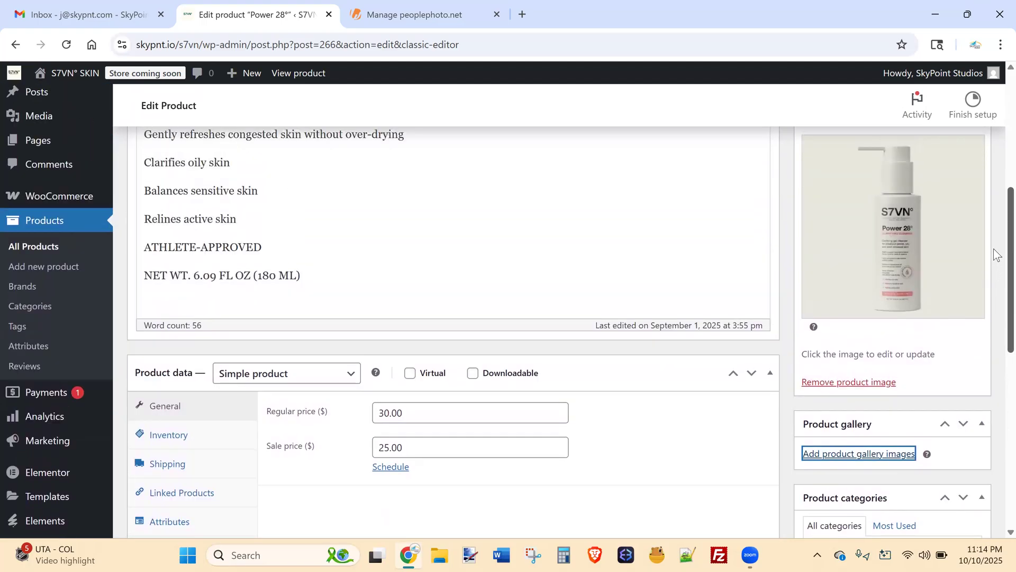
scroll(995, 249, "down", 1)
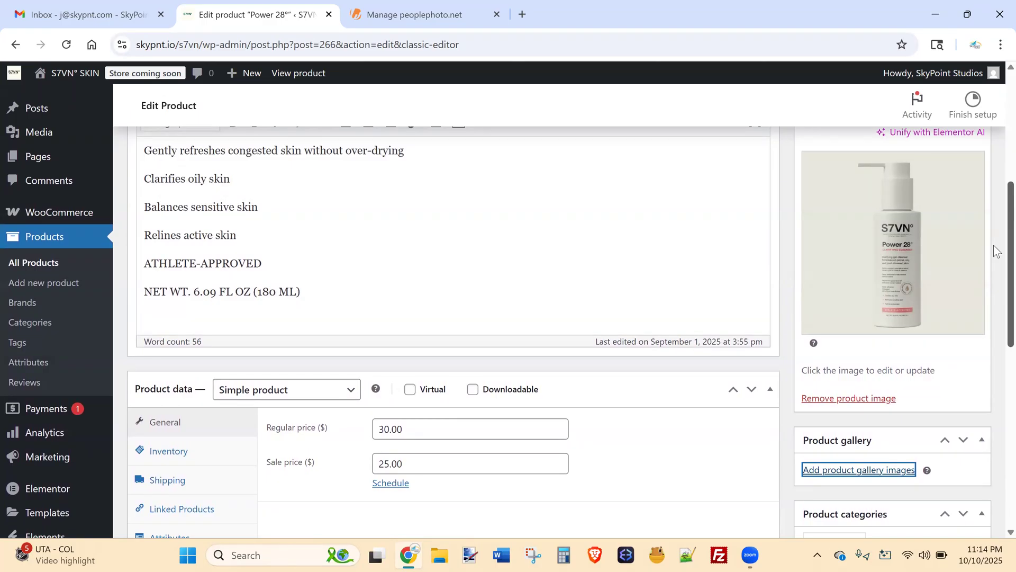
scroll(997, 248, "up", 1)
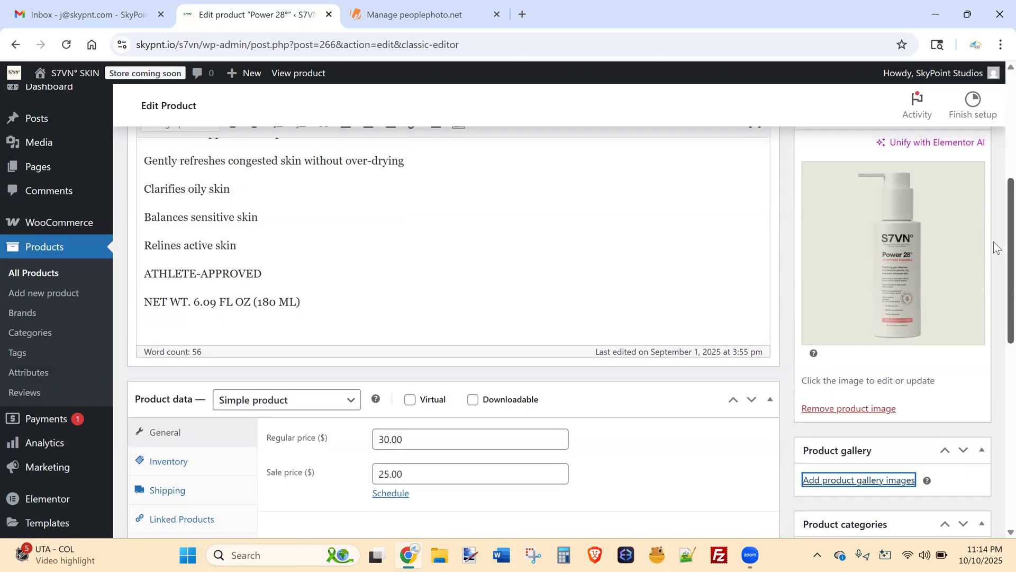
scroll(996, 245, "up", 6)
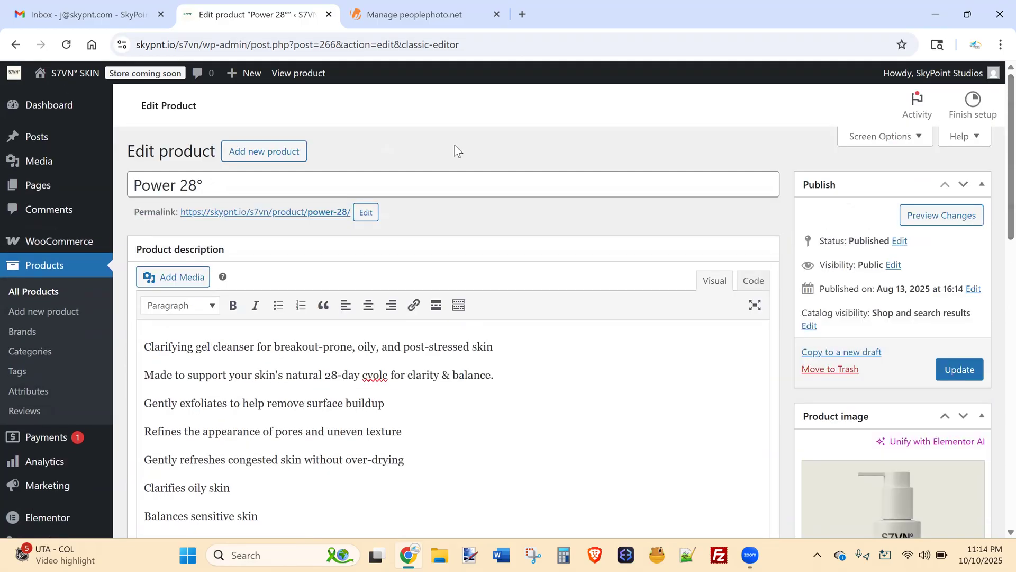
Scroll down to the Product categories box showing Power 28° in Facial Cream.
left_click_drag(211, 187, 132, 184)
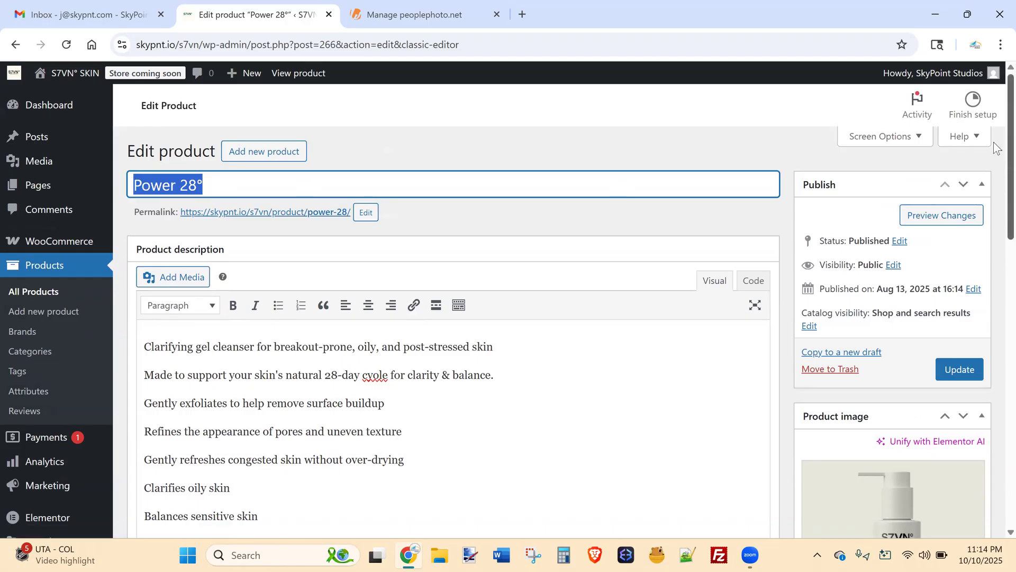
scroll(994, 243, "down", 5)
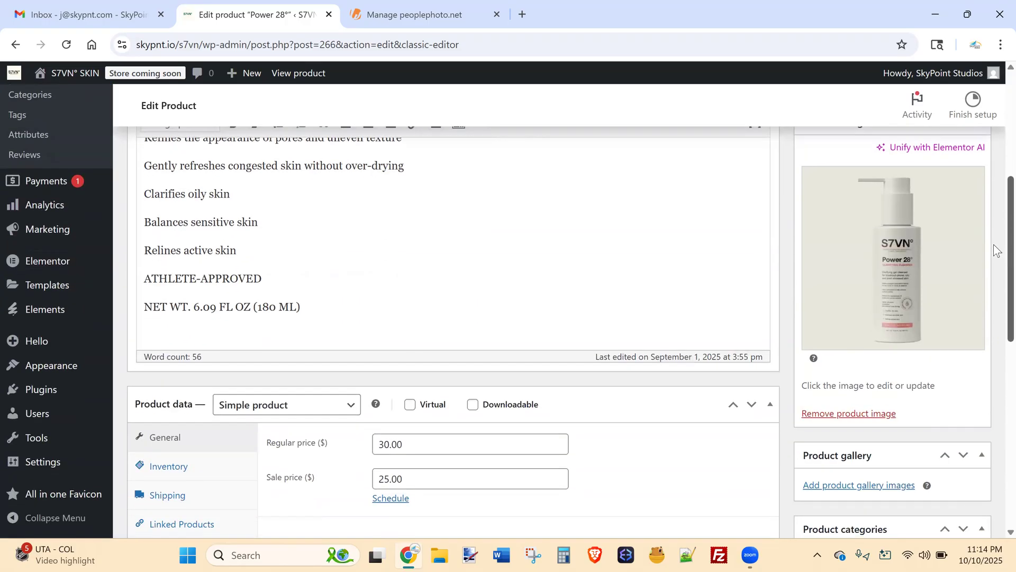
scroll(993, 244, "up", 5)
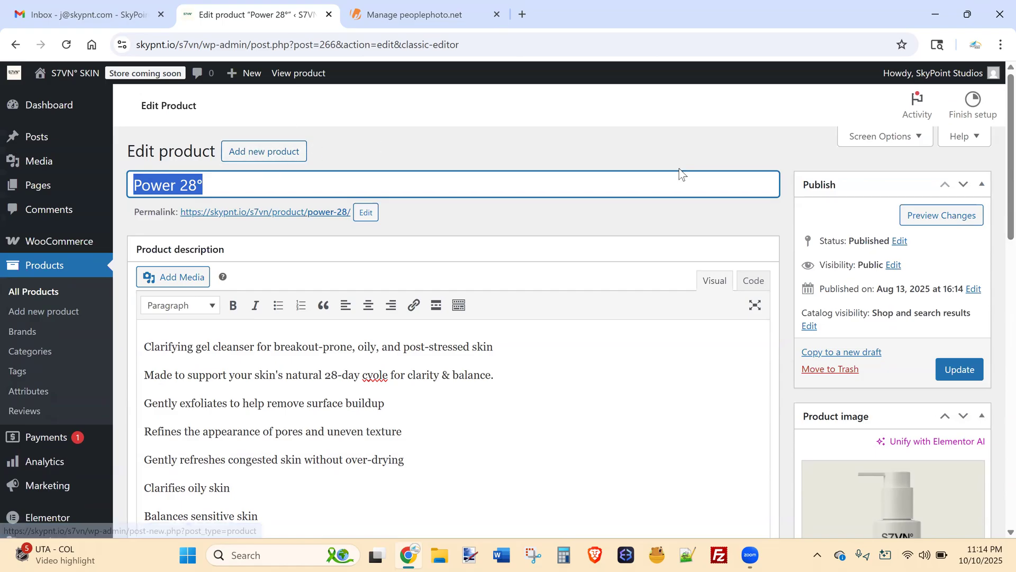
scroll(998, 201, "down", 2)
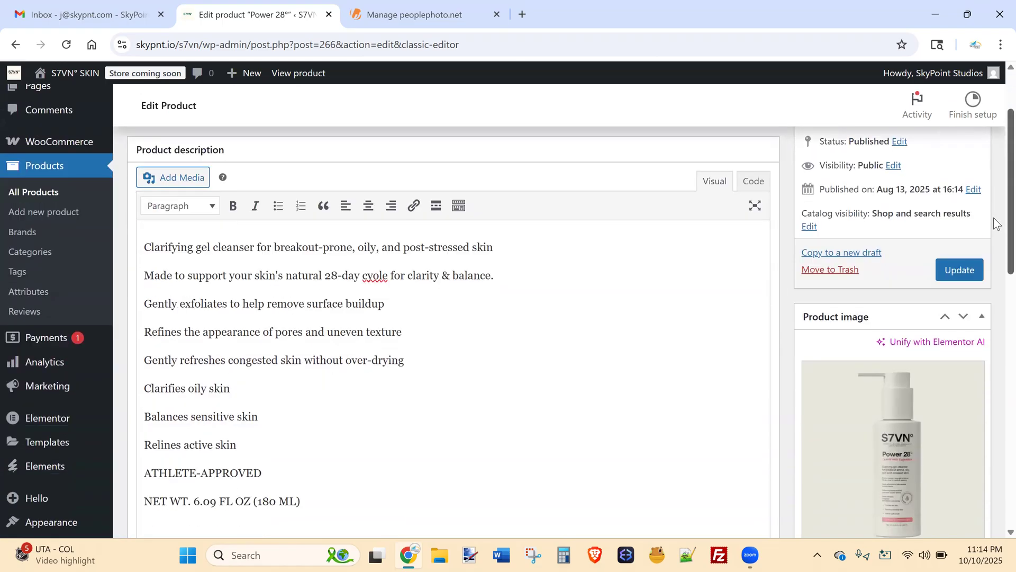
scroll(996, 224, "down", 6)
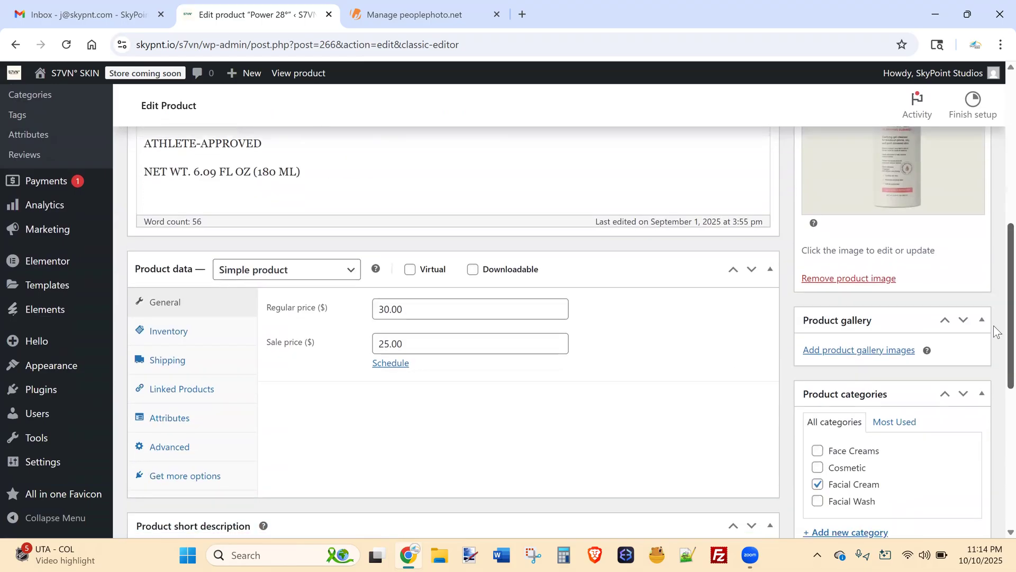
scroll(994, 338, "down", 2)
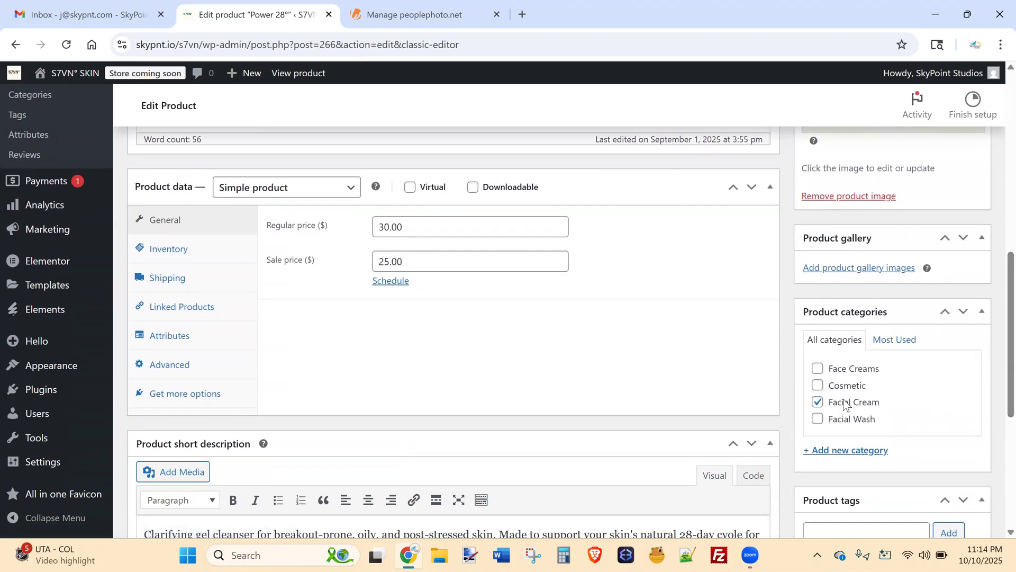
scroll(993, 364, "down", 1)
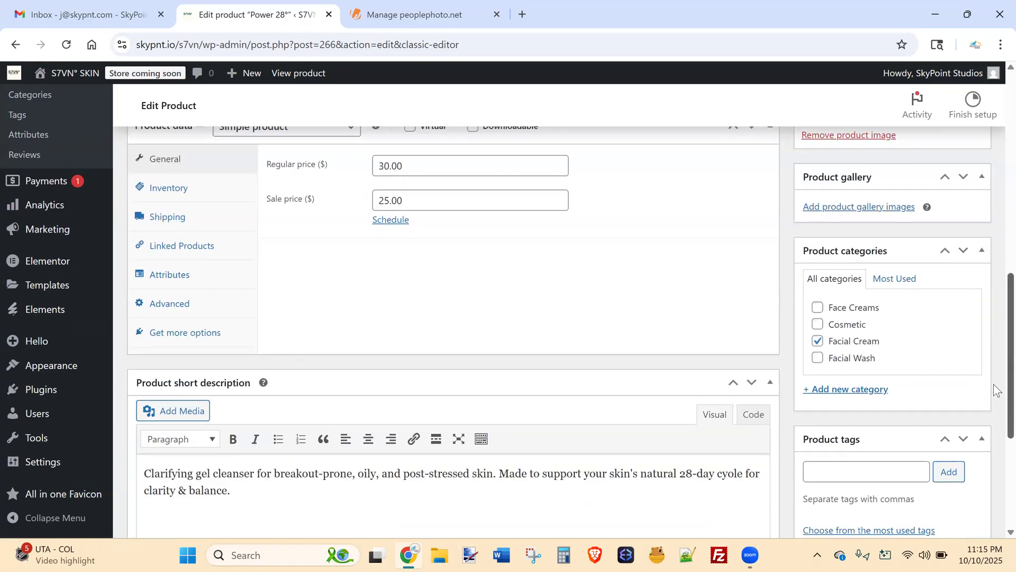
scroll(996, 396, "down", 1)
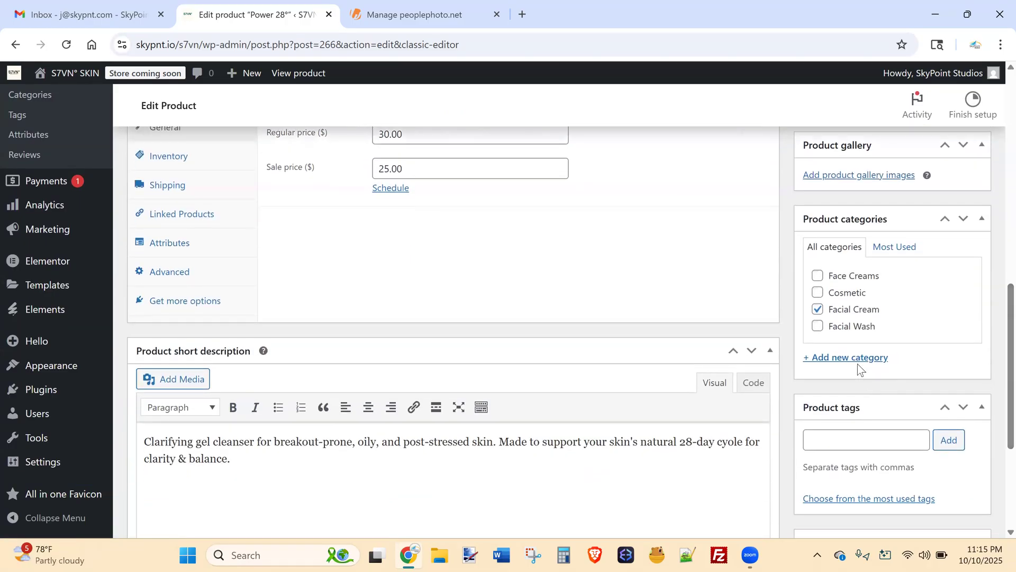
Create an Acne Wash category but leave it unticked, keeping Power 28° in Facial Cream only.
left_click(851, 358)
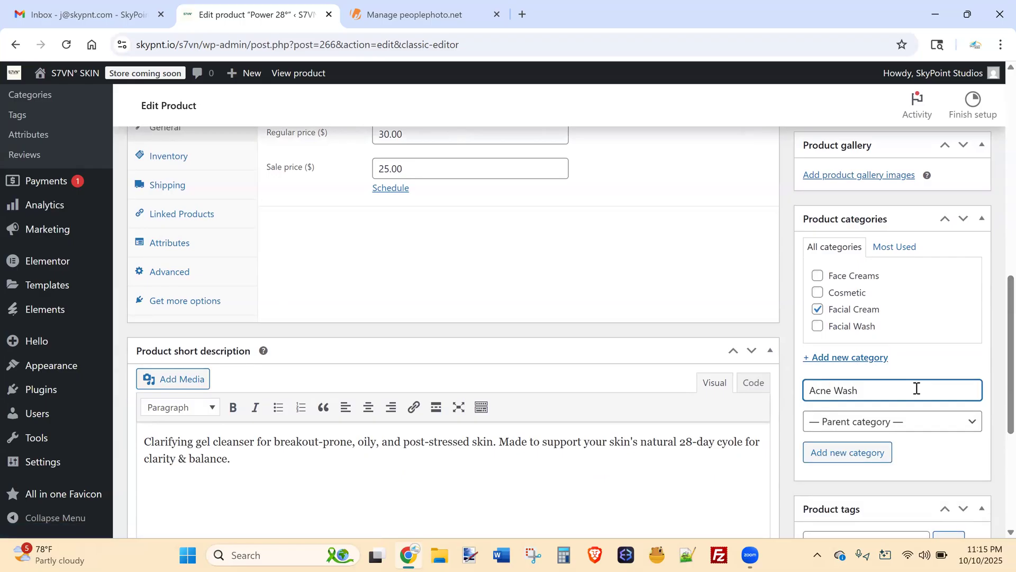
left_click(850, 461)
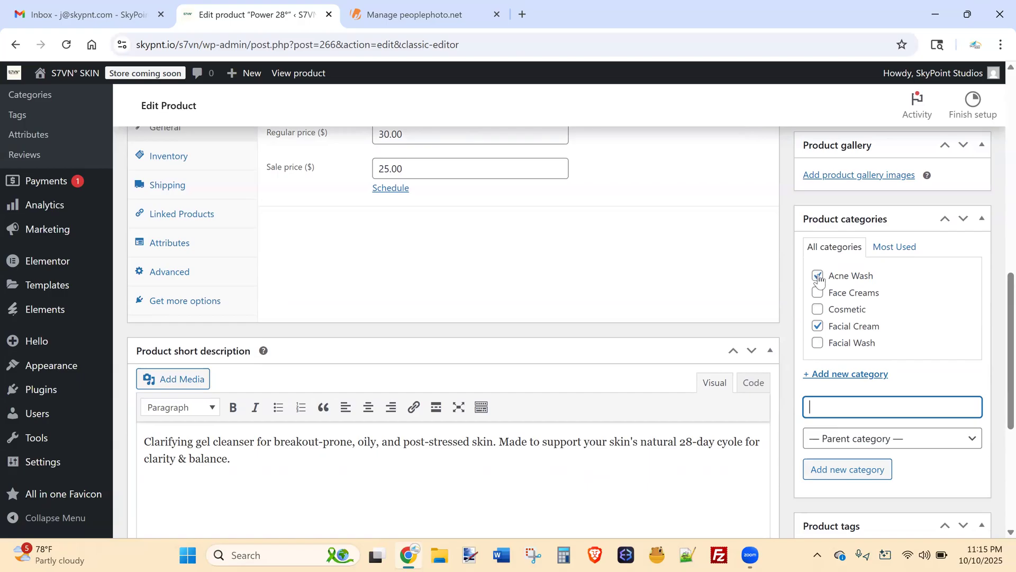
left_click(817, 275)
left_click(818, 276)
left_click(820, 278)
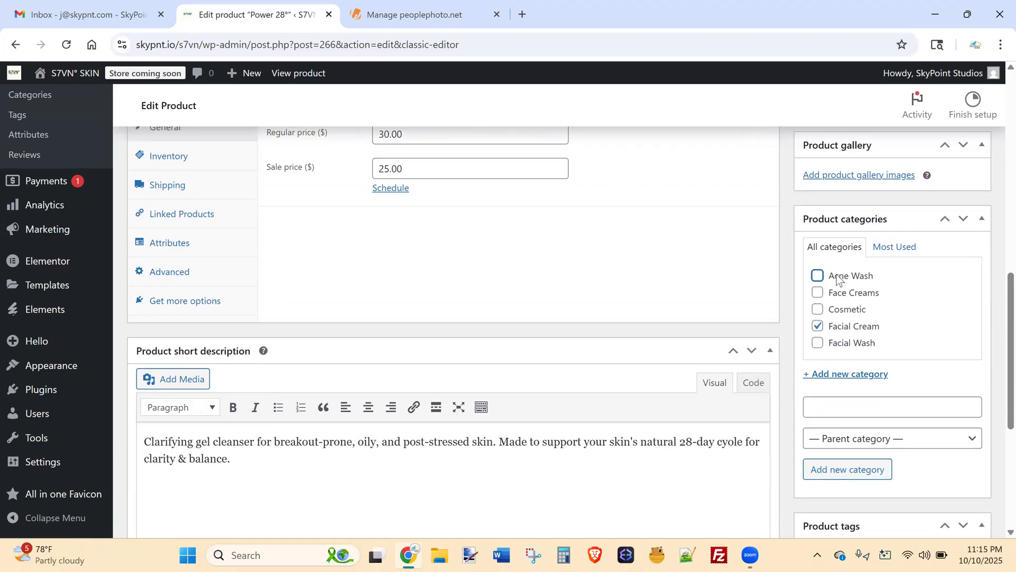
left_click_drag(883, 276, 821, 277)
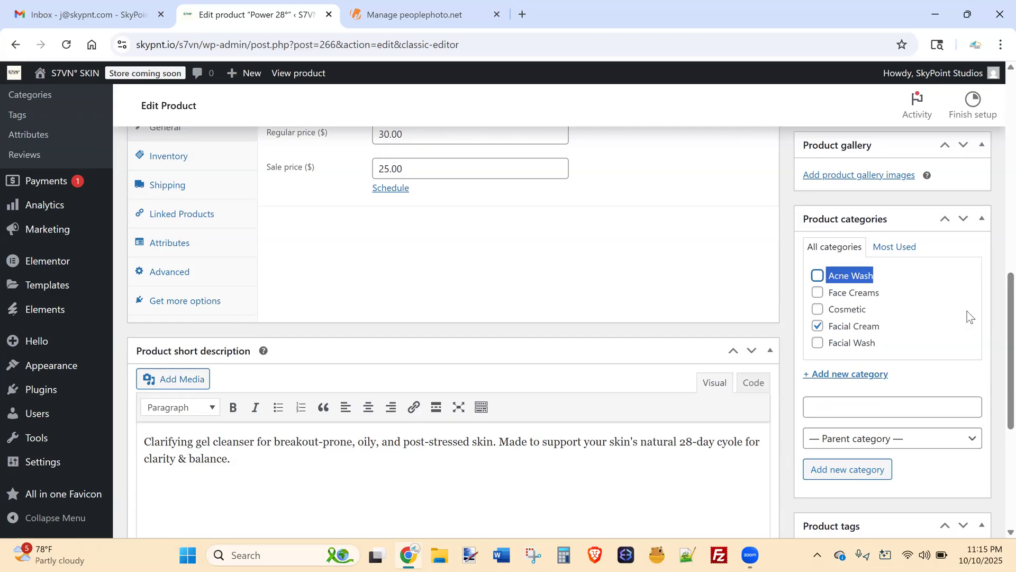
left_click(987, 310)
Open Power 28°'s live product page from its permalink in a new background tab.
scroll(997, 324, "down", 4)
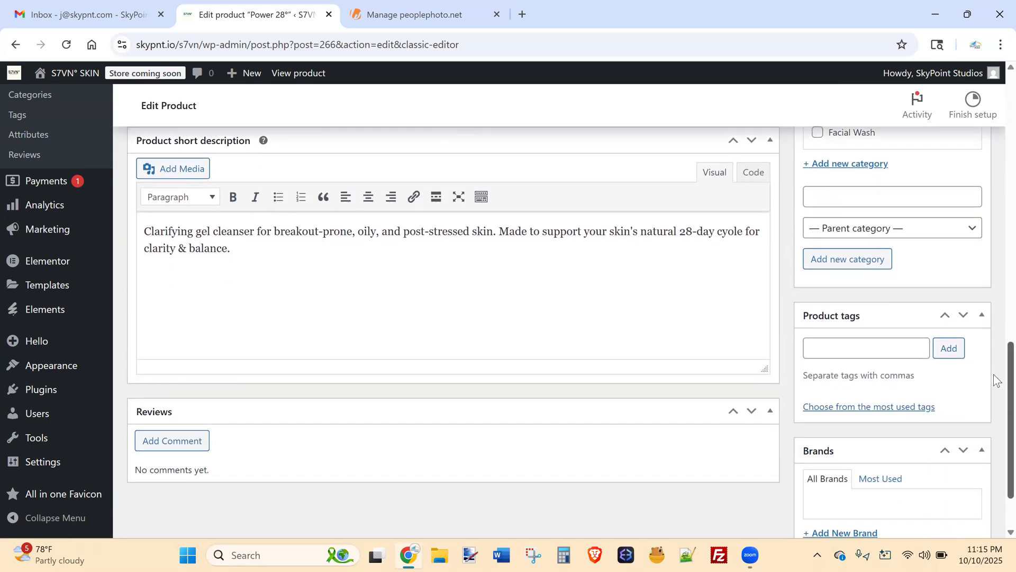
scroll(997, 376, "up", 1)
left_click_drag(278, 286, 136, 256)
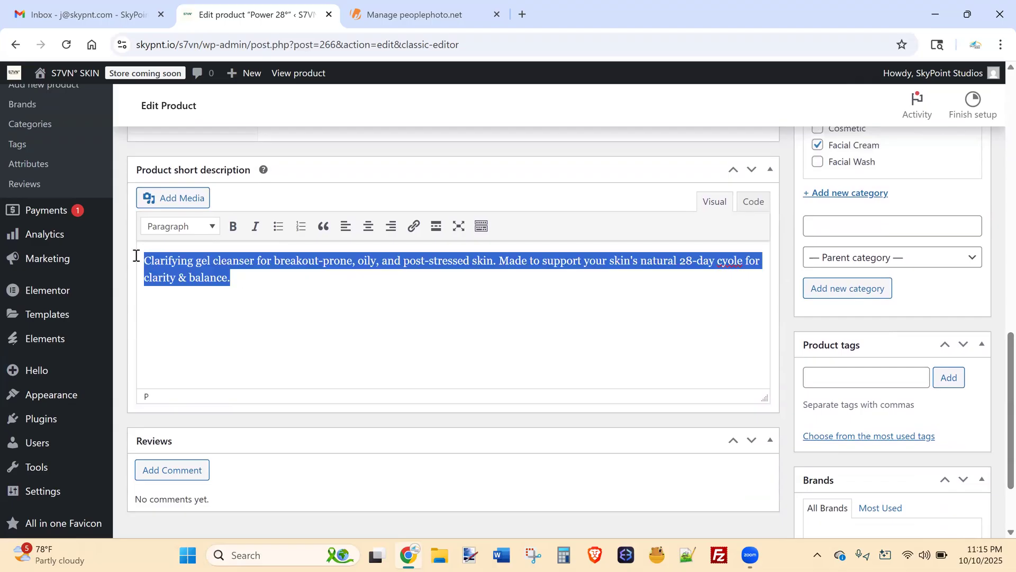
left_click(235, 281)
left_click_drag(235, 281, 179, 260)
left_click_drag(1008, 365, 995, 122)
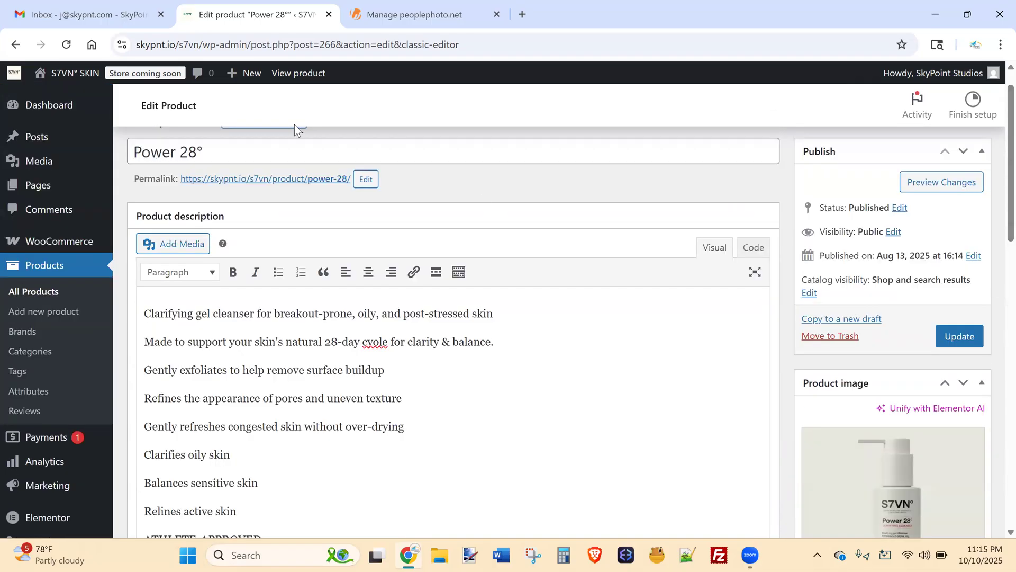
middle_click(265, 180)
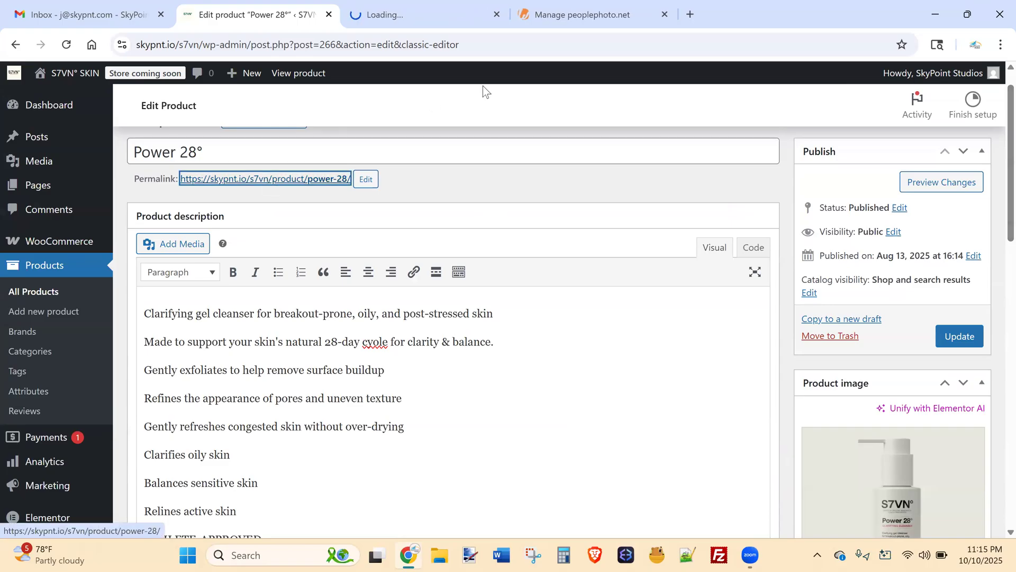
left_click(447, 7)
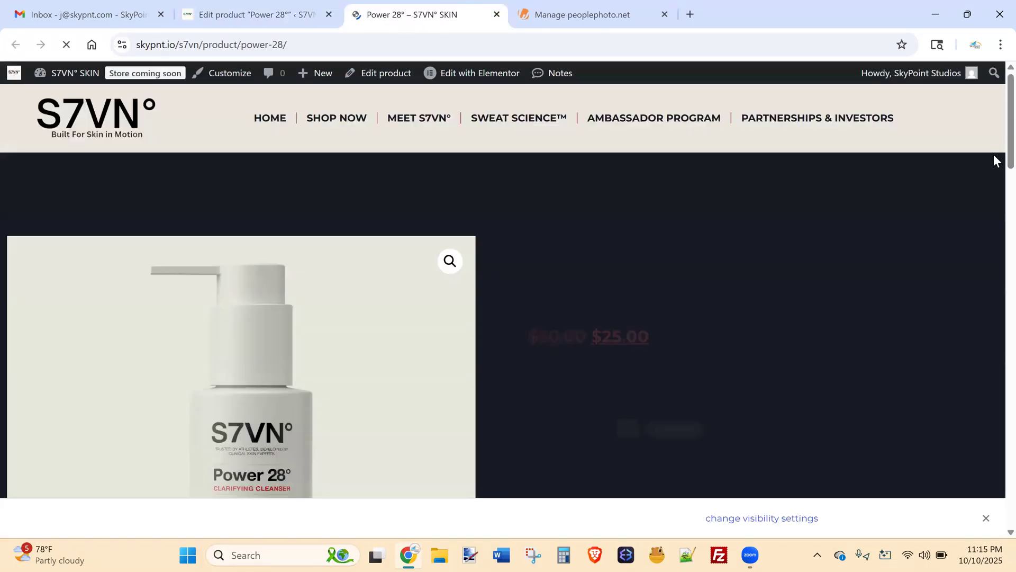
scroll(993, 151, "down", 2)
scroll(993, 212, "down", 12)
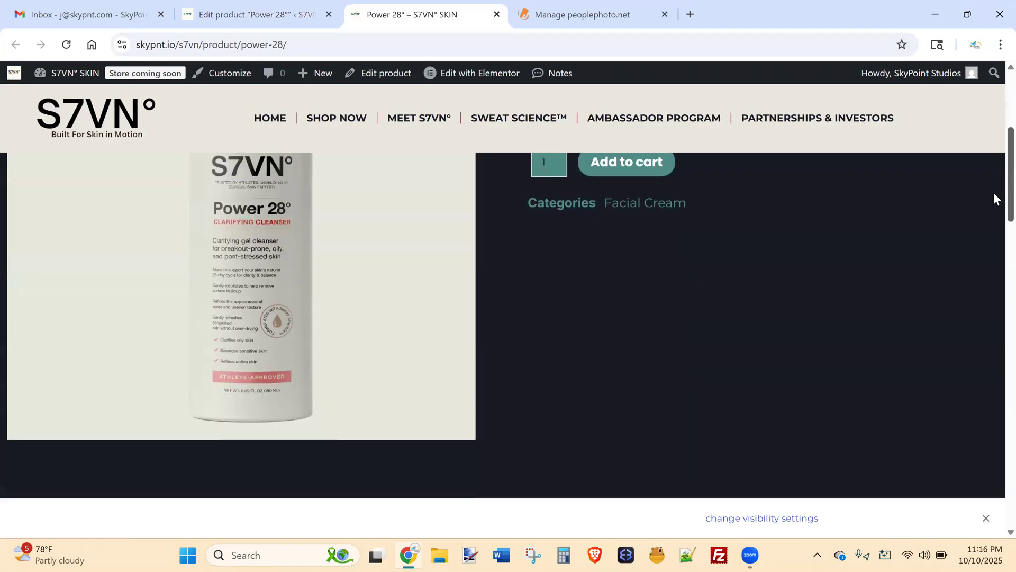
scroll(993, 296, "down", 1)
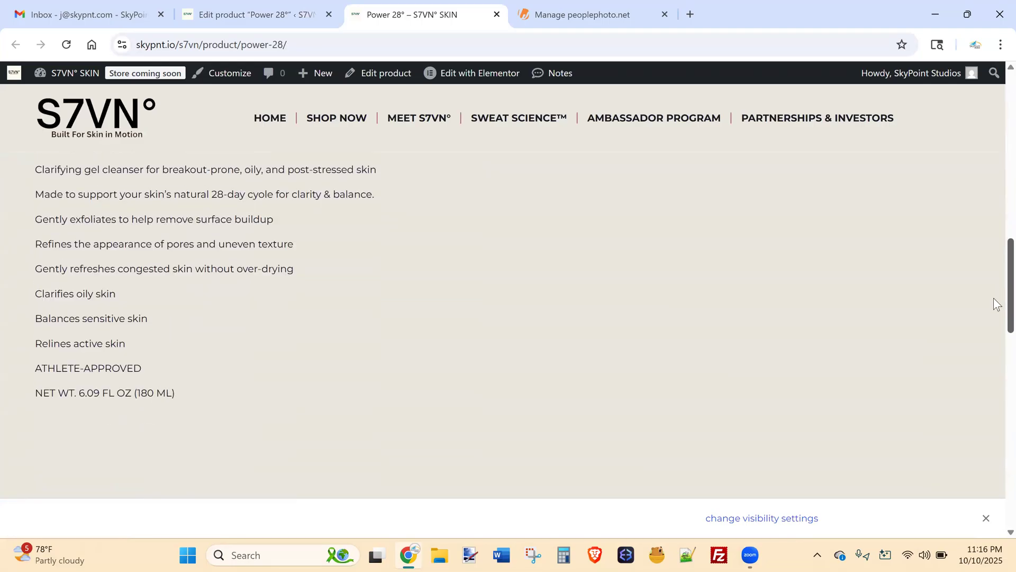
left_click_drag(177, 396, 51, 189)
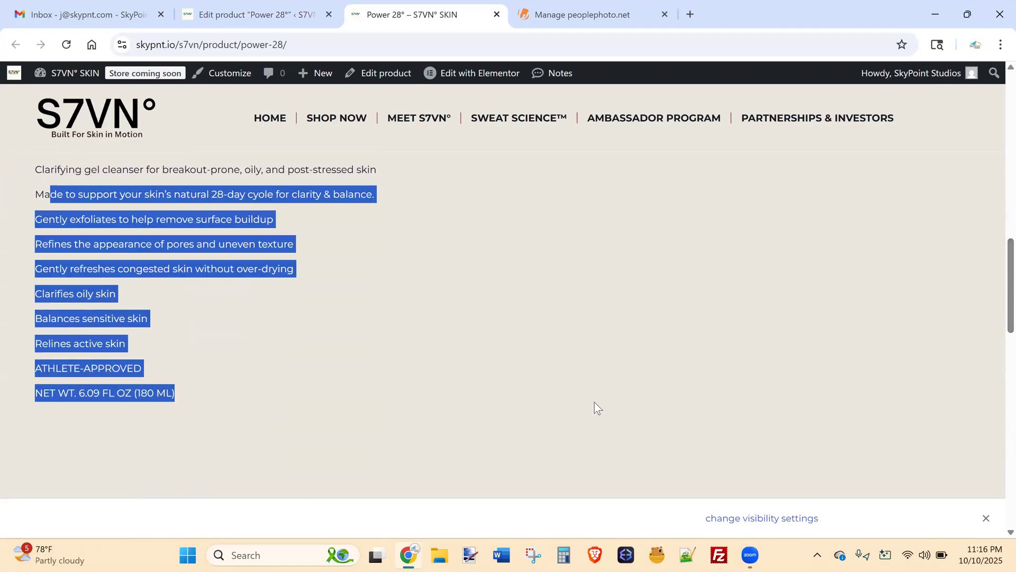
scroll(993, 324, "down", 4)
scroll(994, 321, "down", 3)
scroll(993, 281, "up", 15)
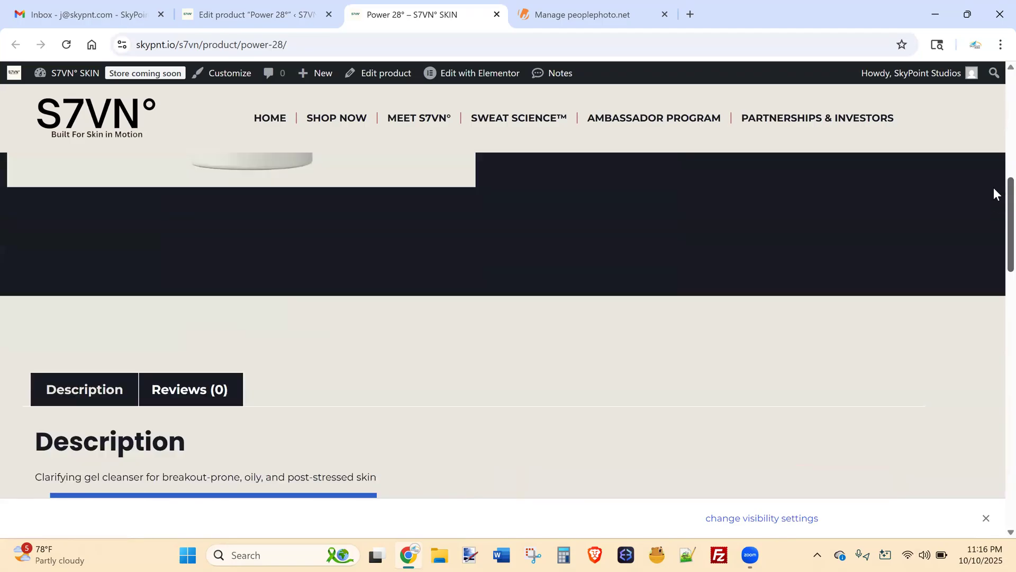
scroll(993, 161, "down", 5)
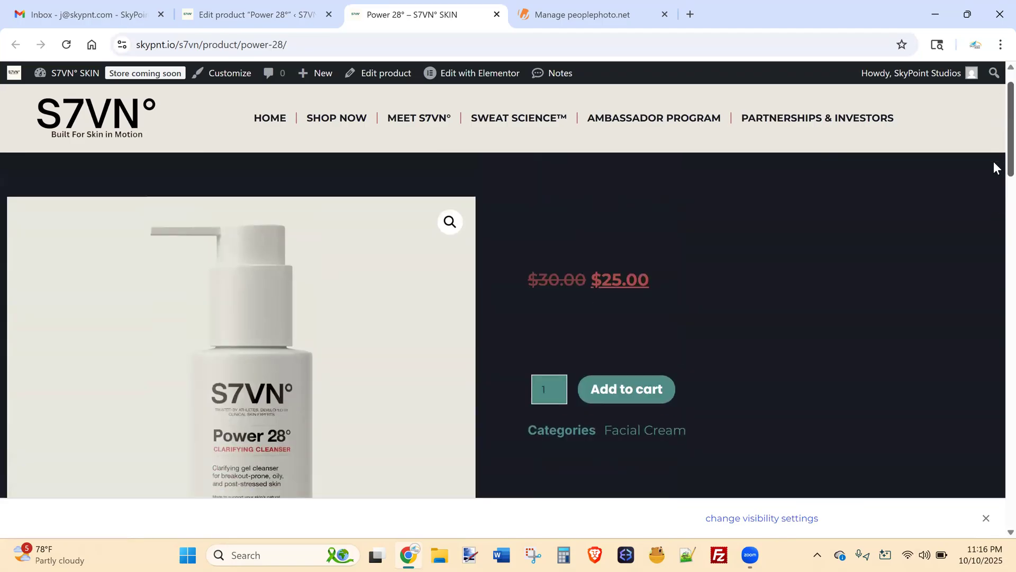
left_click_drag(736, 317, 753, 329)
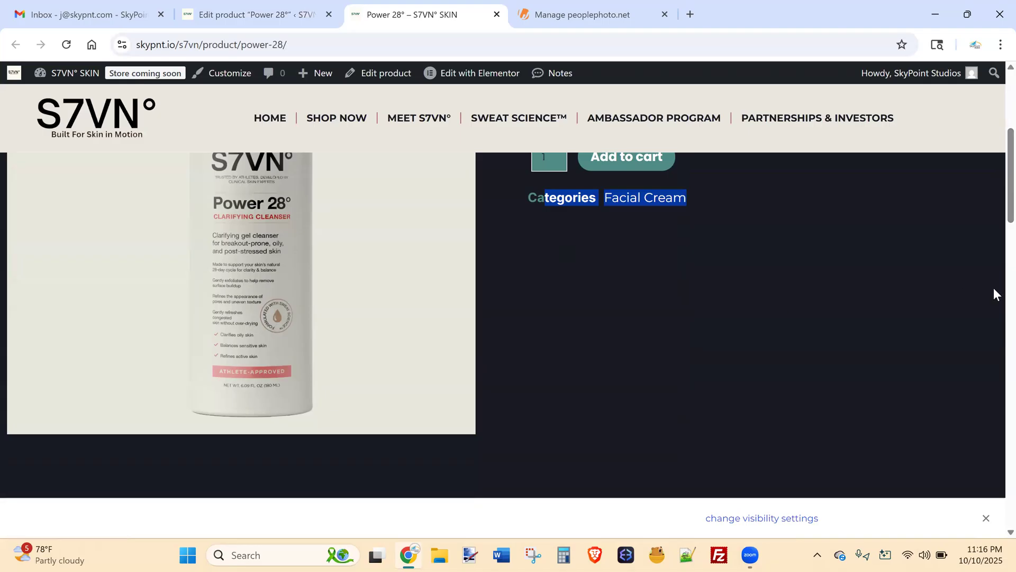
scroll(993, 166, "up", 3)
left_click(853, 276)
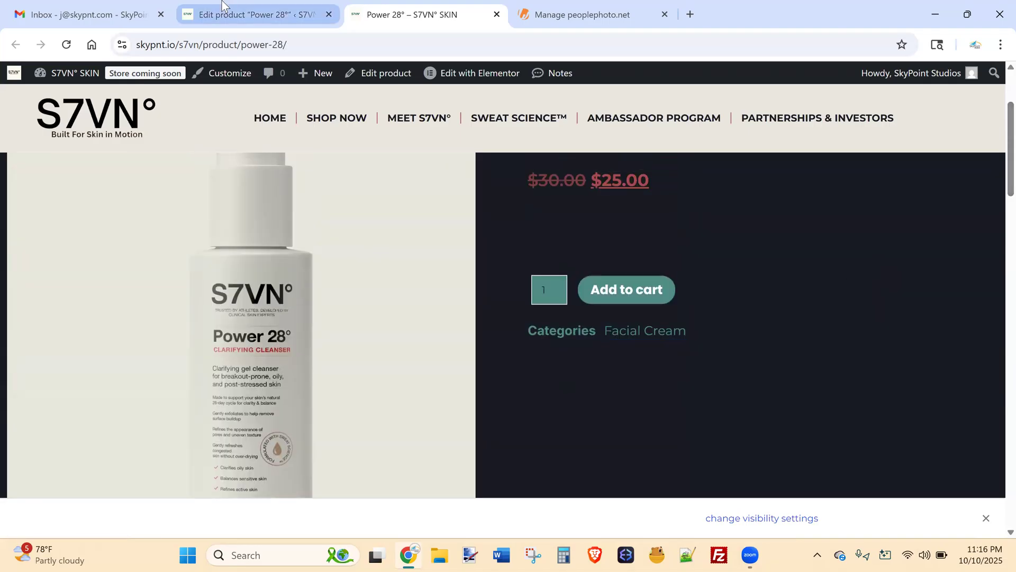
left_click(254, 14)
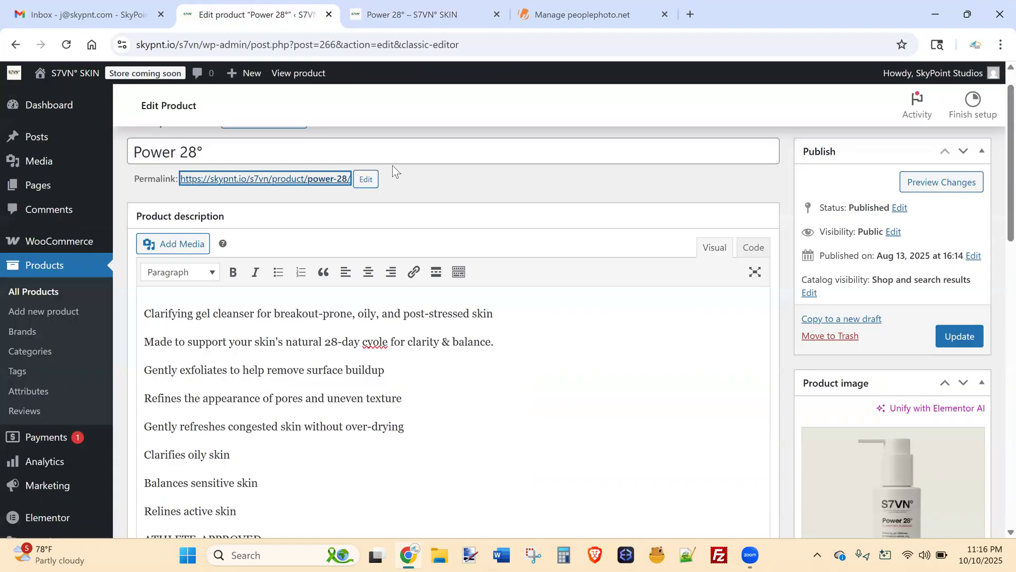
Check Power 28°'s storefront page and its Facial Cream category line.
left_click(458, 11)
left_click_drag(705, 345, 732, 339)
left_click(239, 10)
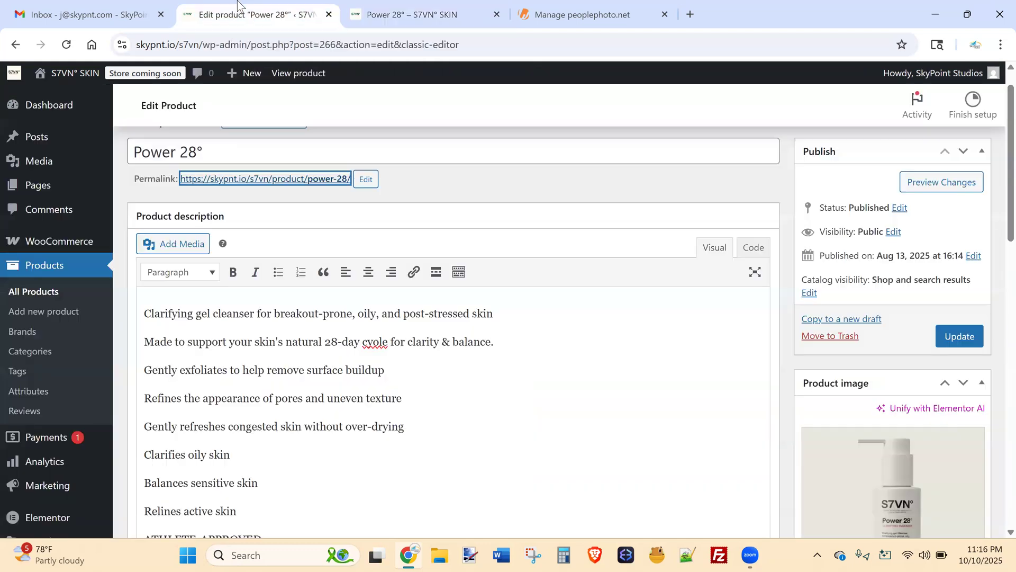
Delete the 25.00 sale price and update the product, keeping only the 30.00 regular price.
scroll(997, 222, "down", 2)
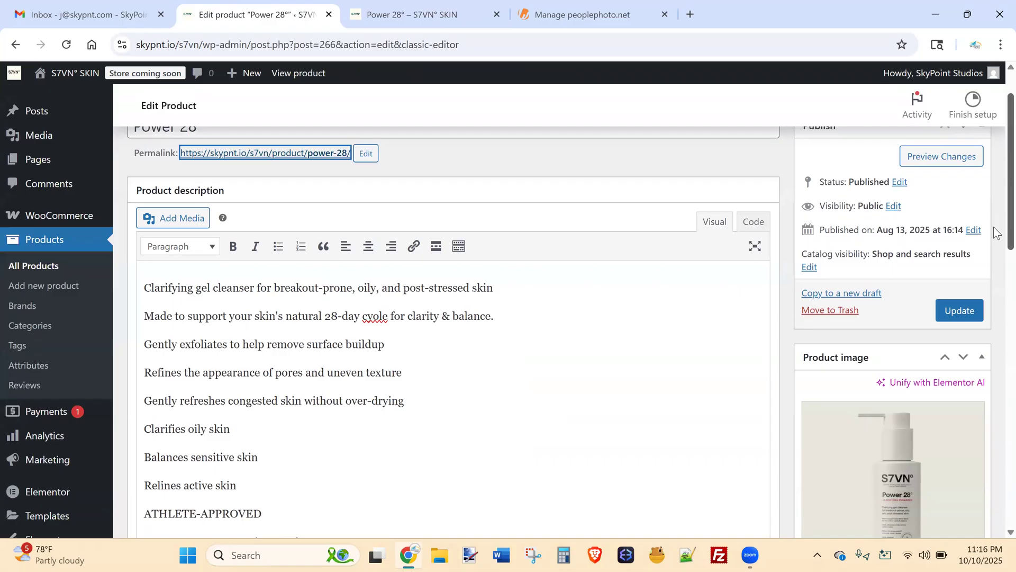
scroll(997, 239, "down", 5)
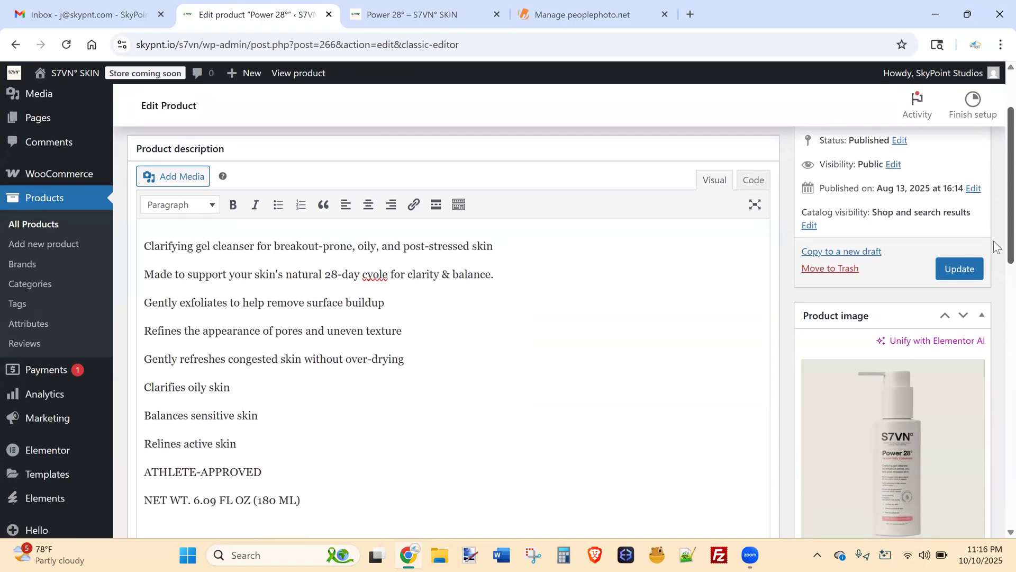
scroll(998, 323, "down", 1)
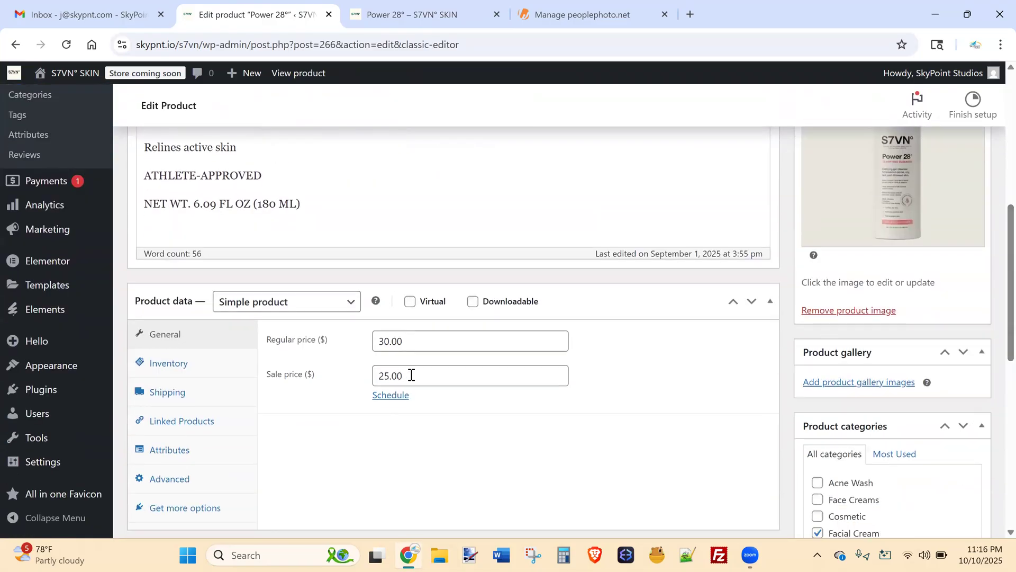
left_click_drag(410, 374, 280, 372)
key("BackSpace")
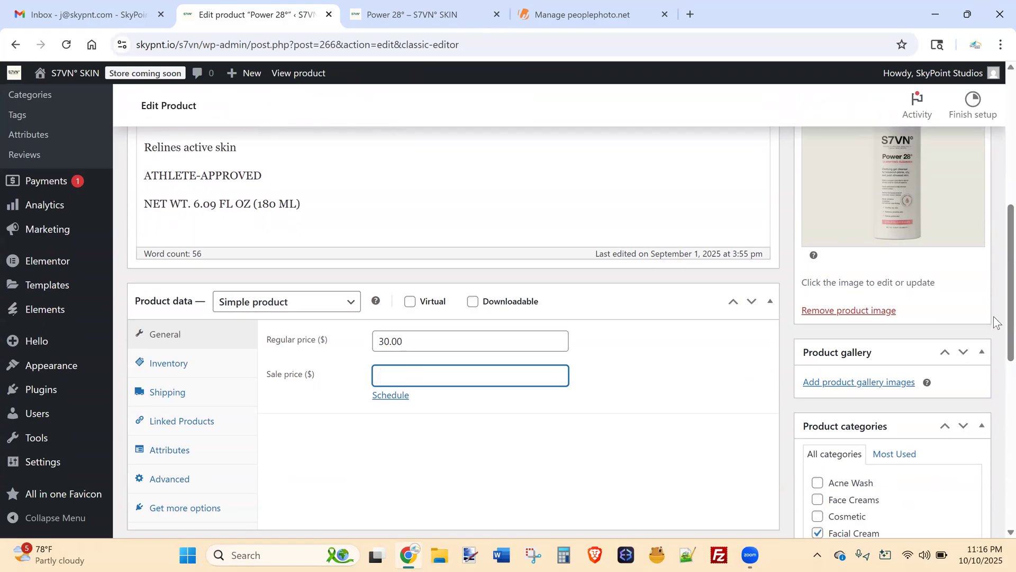
scroll(993, 264, "up", 5)
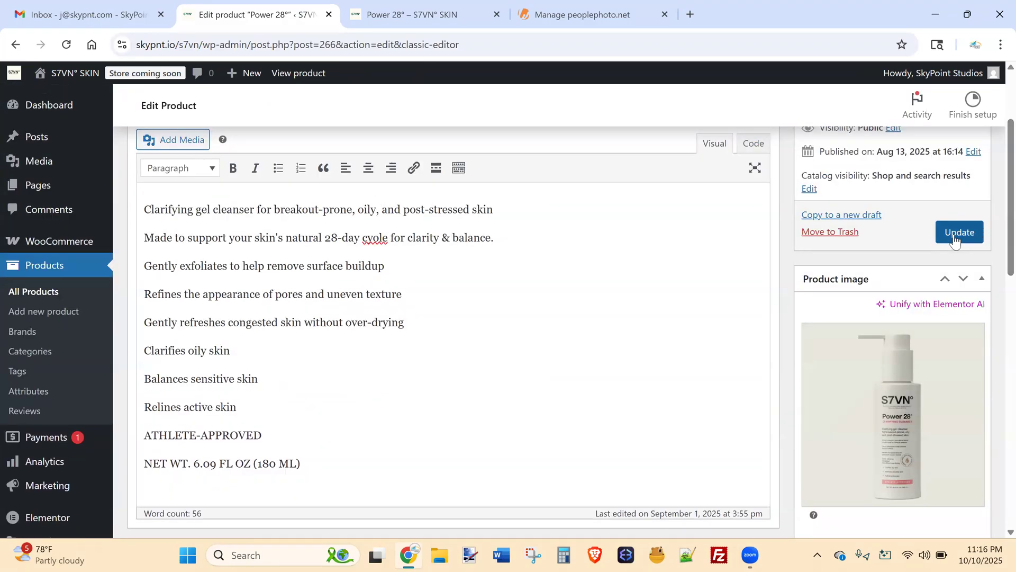
left_click(955, 240)
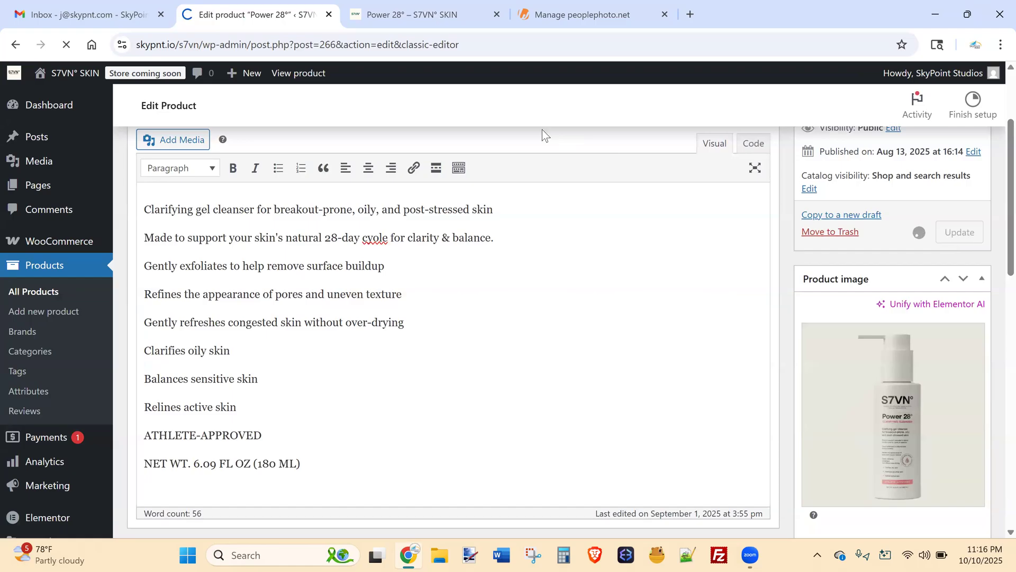
Confirm the live Power 28° page shows only $30.00, then return to the editor's pricing.
left_click(393, 6)
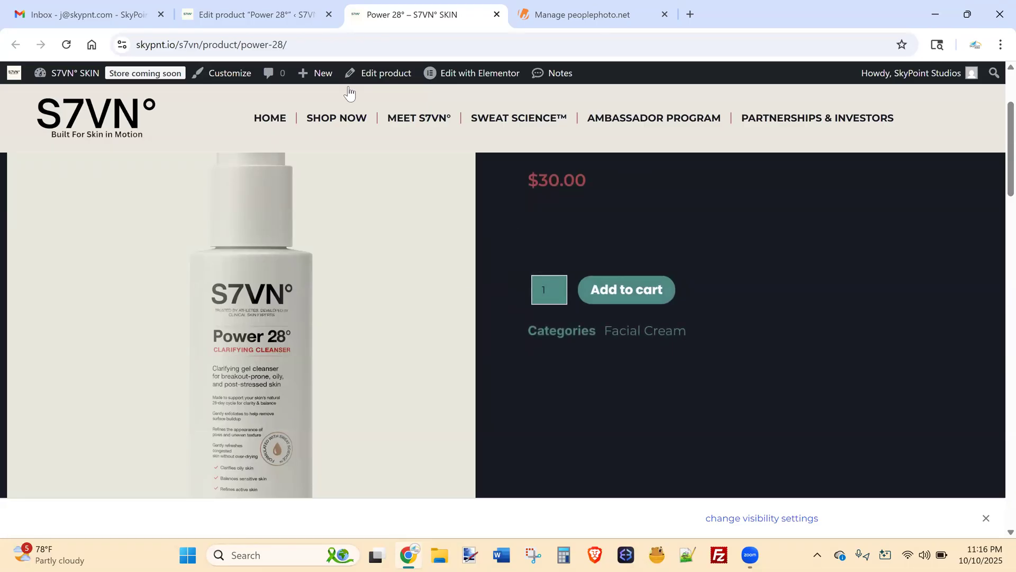
left_click(259, 14)
scroll(995, 239, "down", 5)
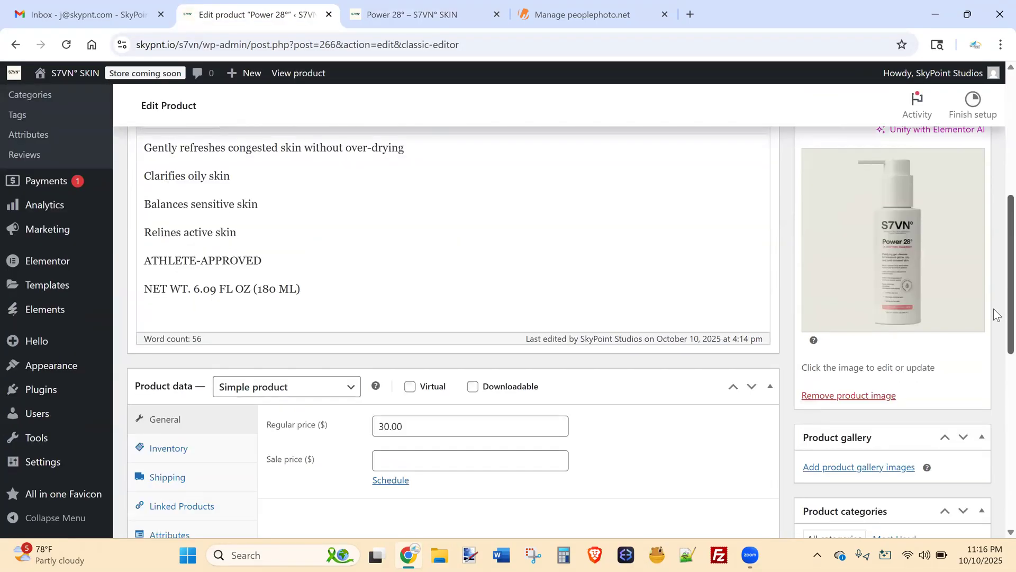
scroll(995, 313, "down", 3)
Enter 25 as Power 28°'s sale price again.
left_click(445, 279)
type("25")
left_click(660, 296)
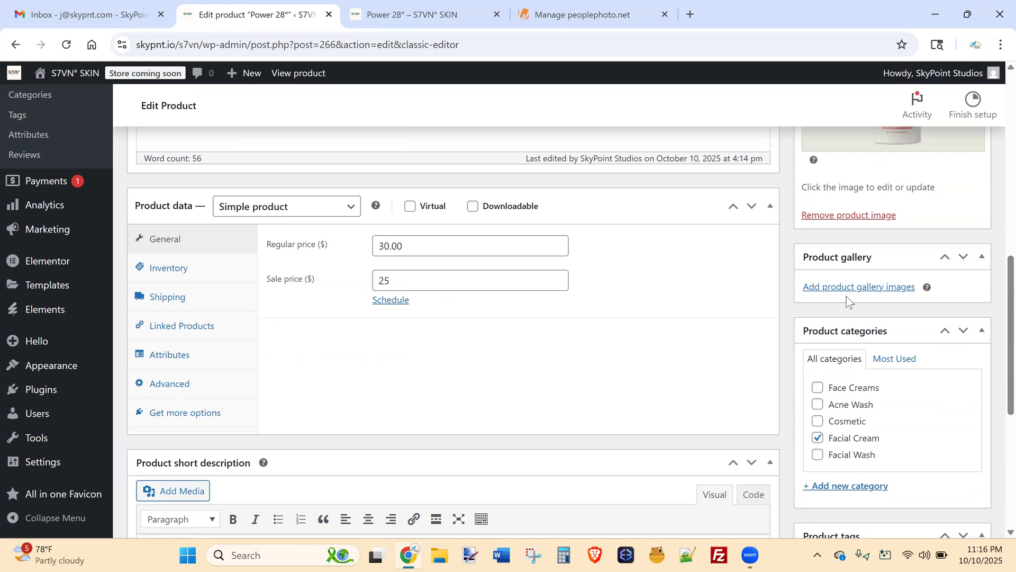
scroll(993, 300, "up", 1)
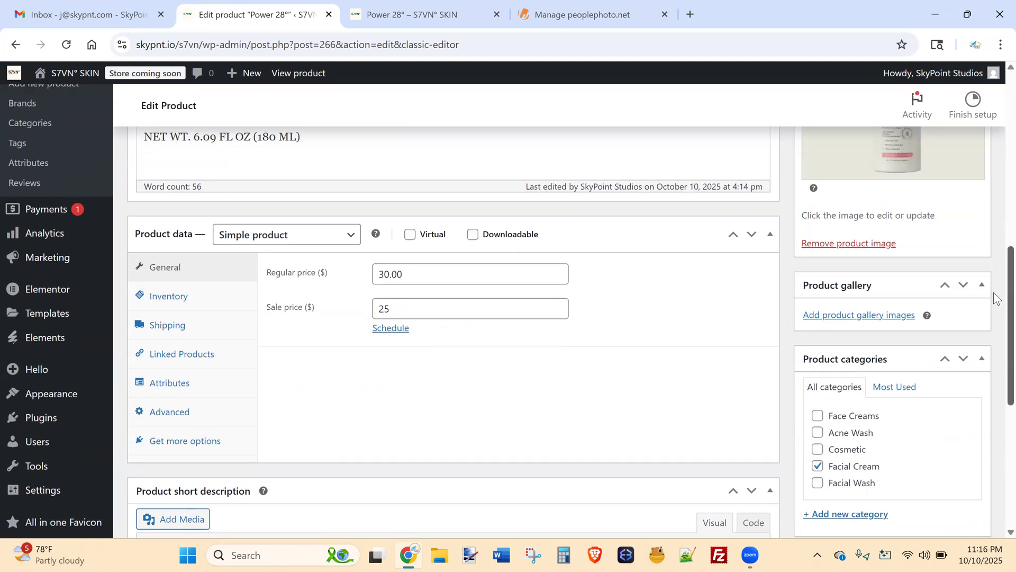
scroll(993, 298, "up", 1)
scroll(994, 297, "up", 1)
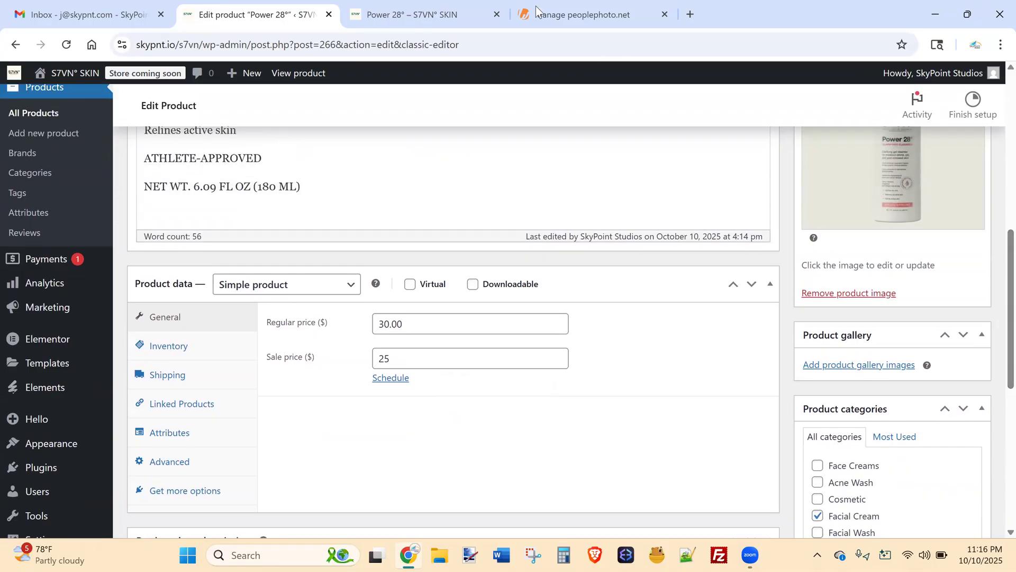
View the Power 28° storefront page and scroll through it to check the $30.00 price.
left_click(424, 14)
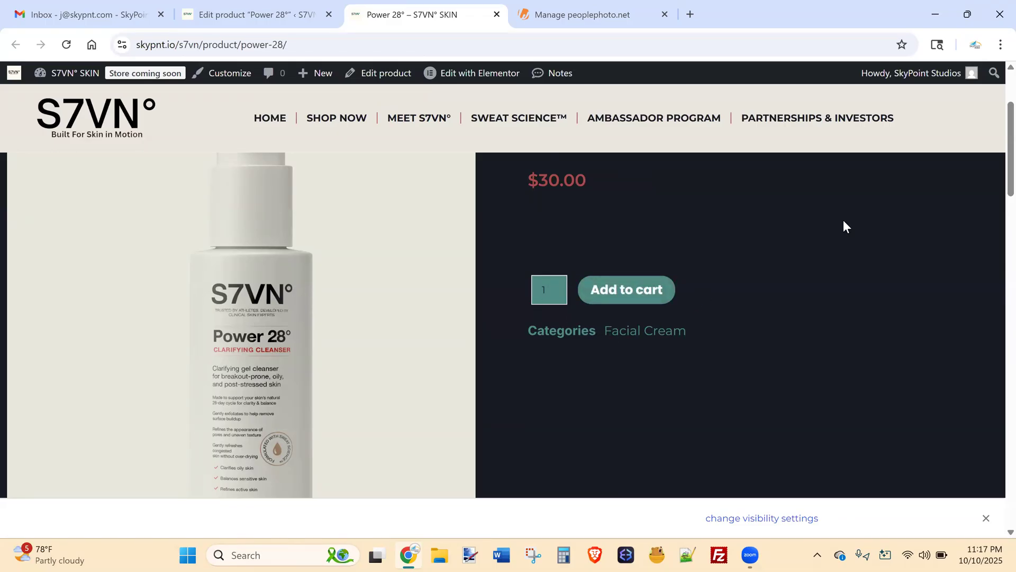
scroll(993, 182, "down", 3)
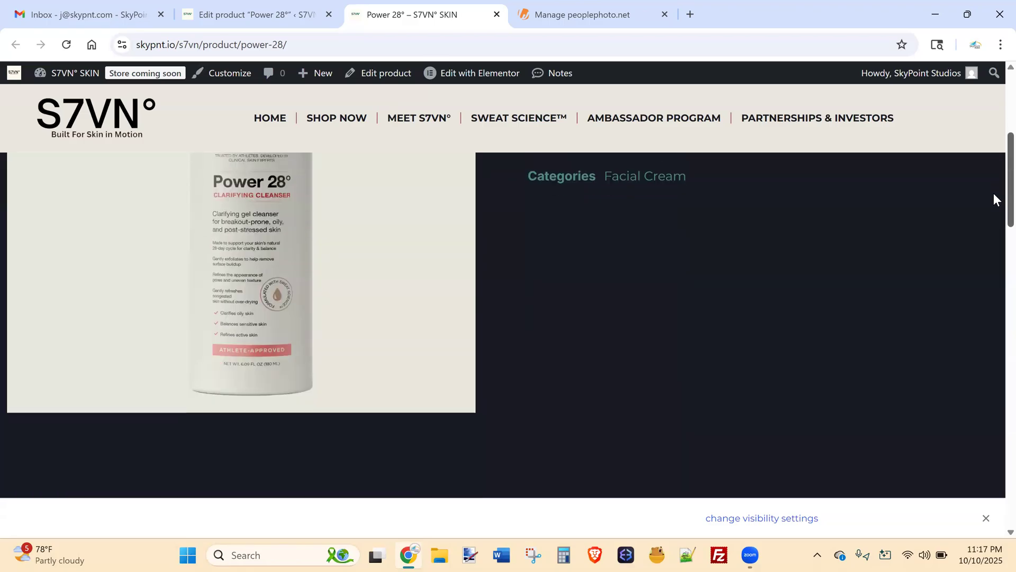
scroll(993, 154, "up", 5)
scroll(993, 186, "down", 4)
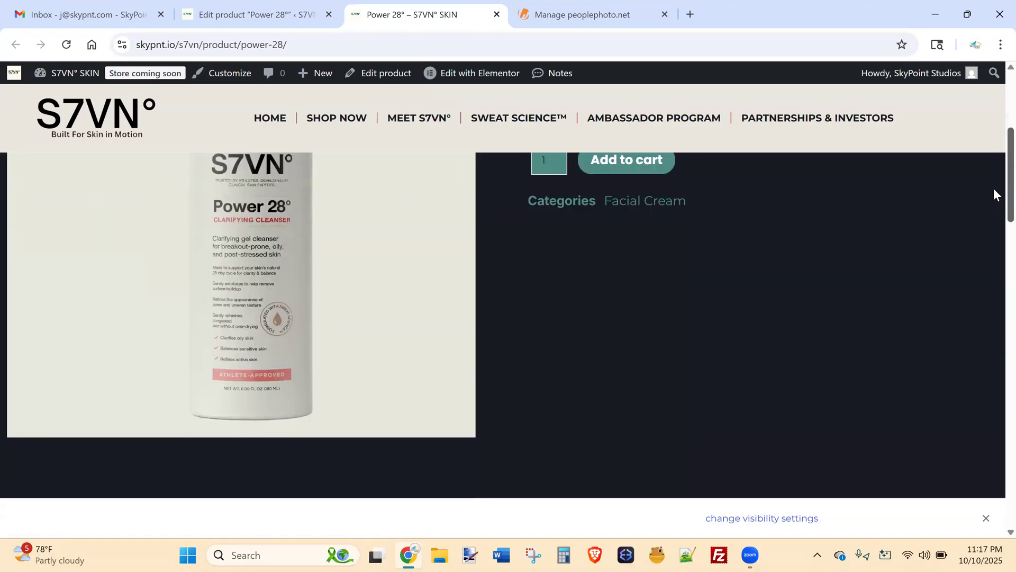
scroll(993, 158, "up", 4)
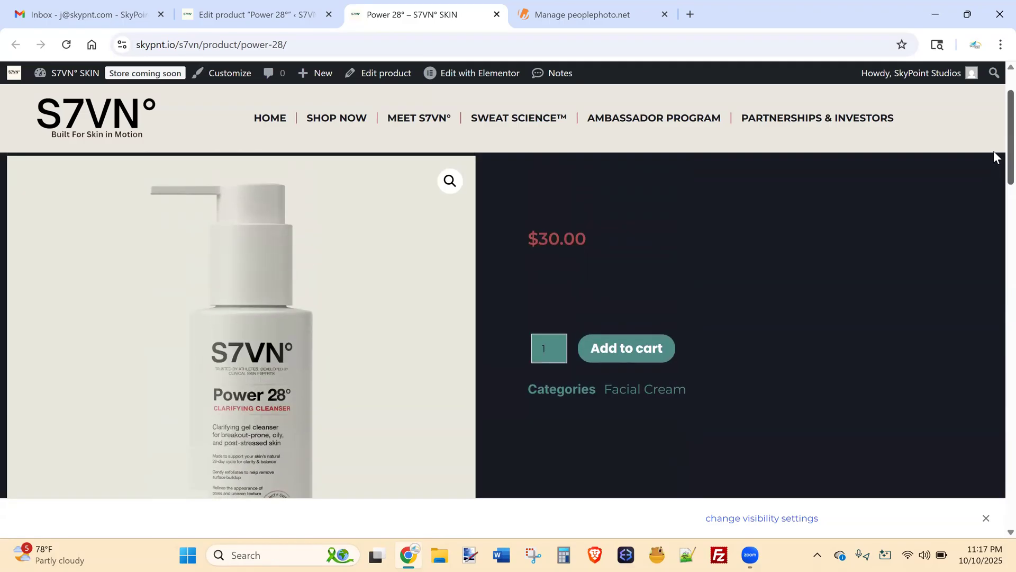
scroll(994, 154, "up", 1)
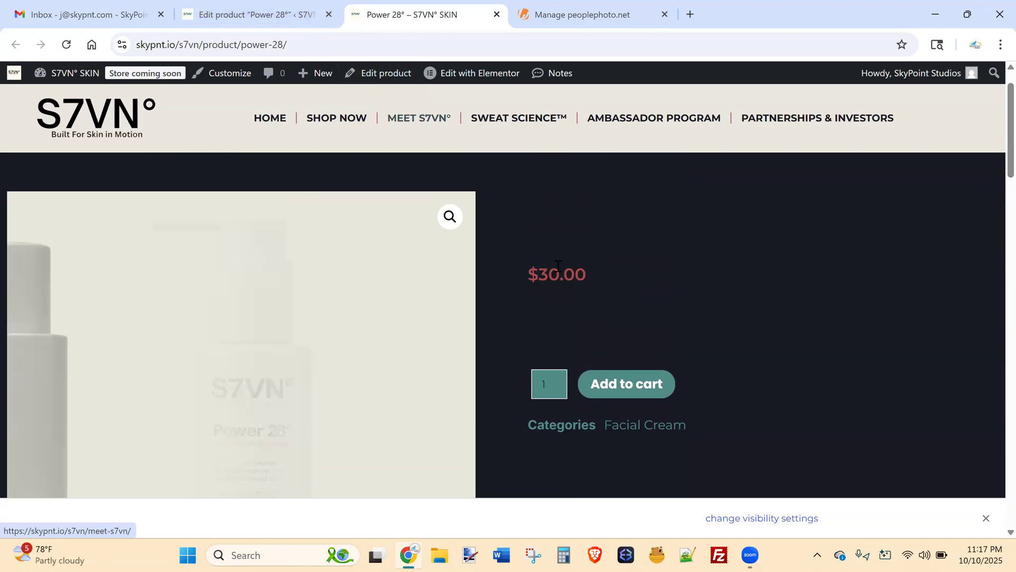
left_click(286, 16)
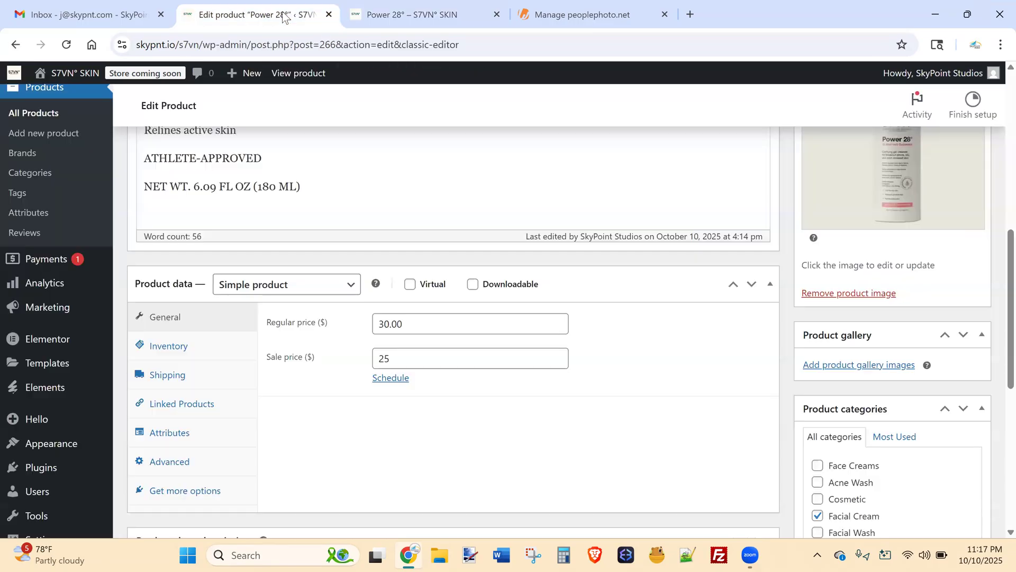
scroll(994, 265, "up", 6)
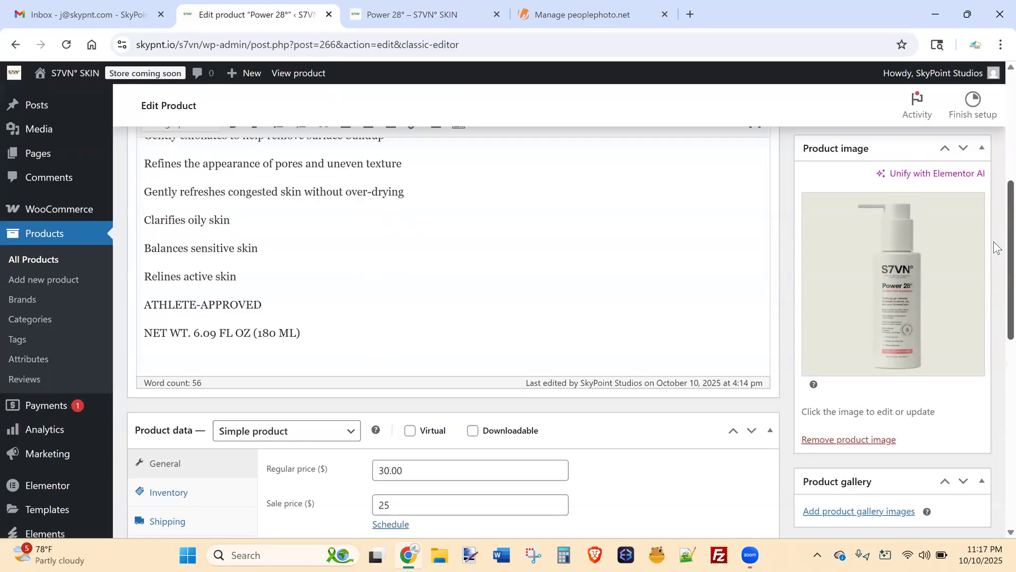
scroll(994, 185, "up", 3)
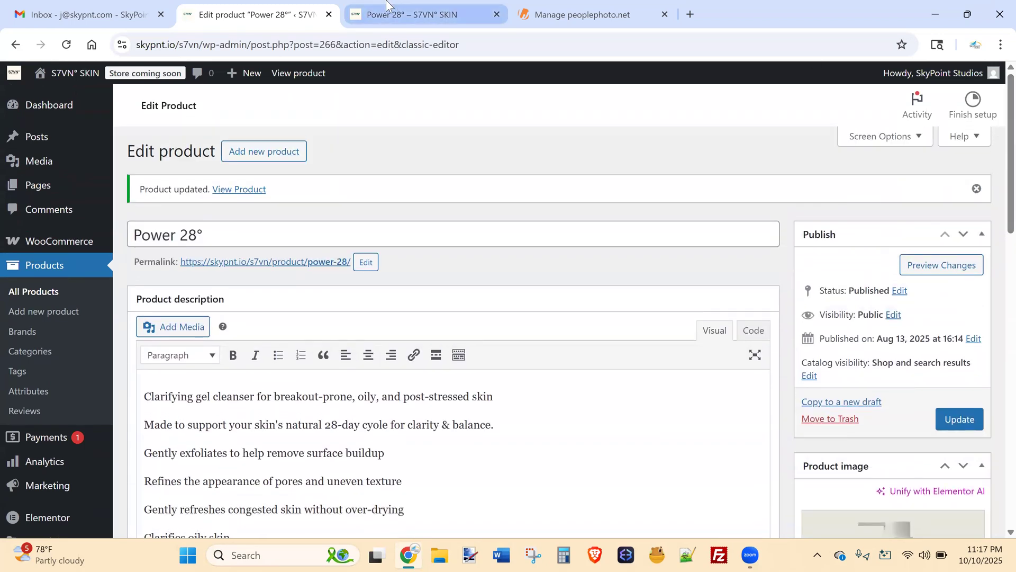
left_click(413, 15)
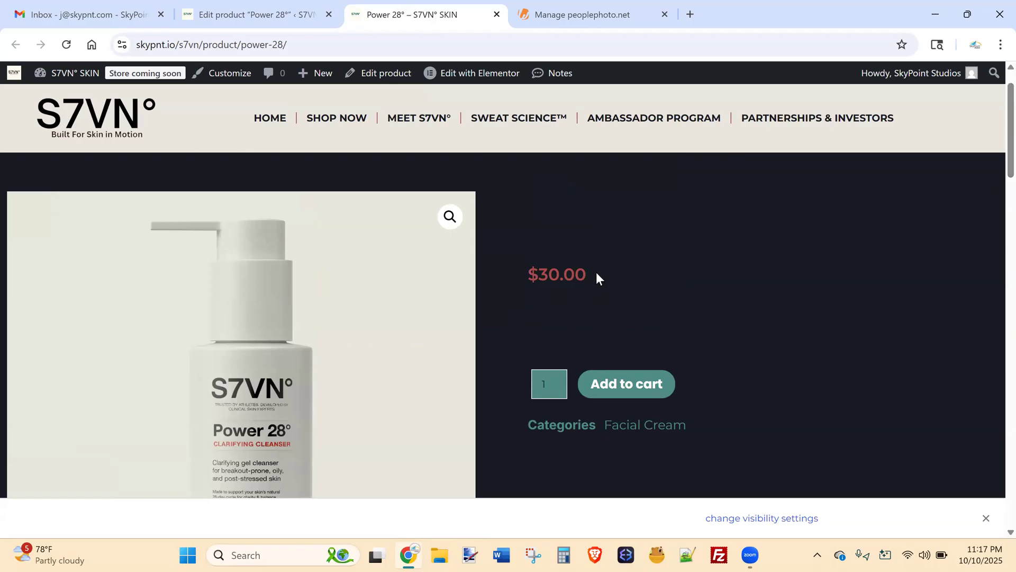
left_click_drag(596, 272, 522, 275)
left_click(574, 280)
left_click_drag(588, 276, 520, 280)
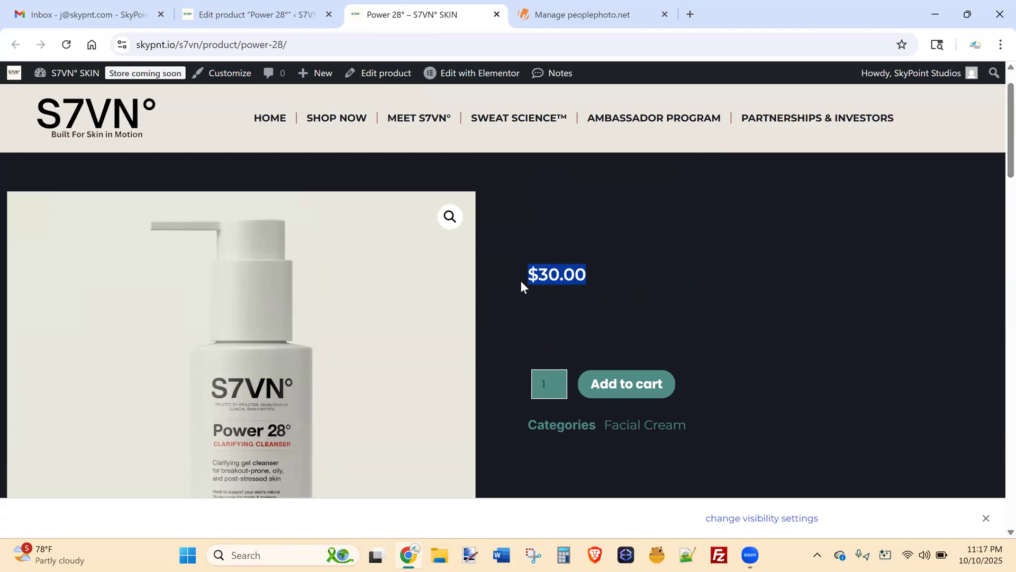
left_click(542, 304)
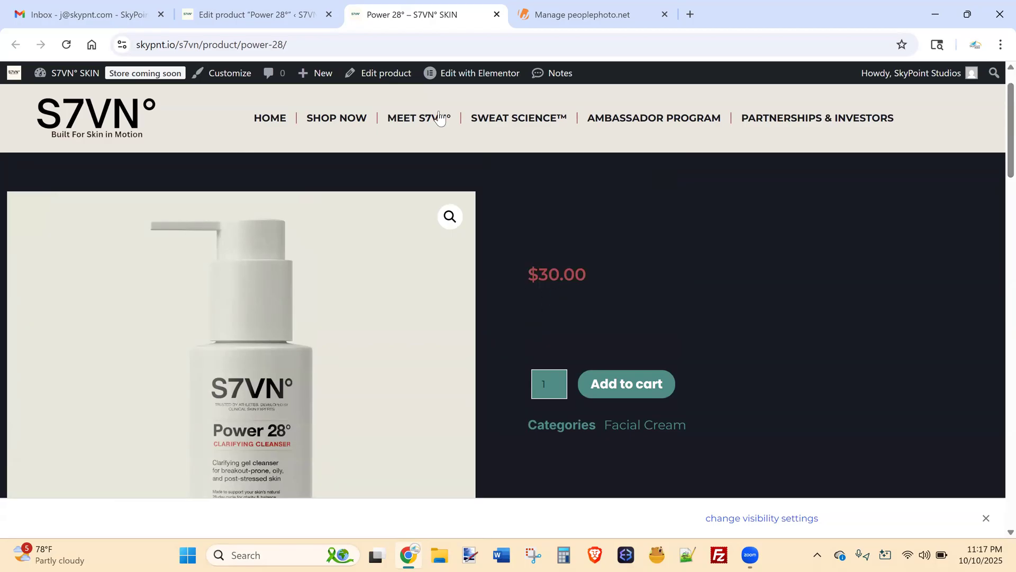
left_click(239, 7)
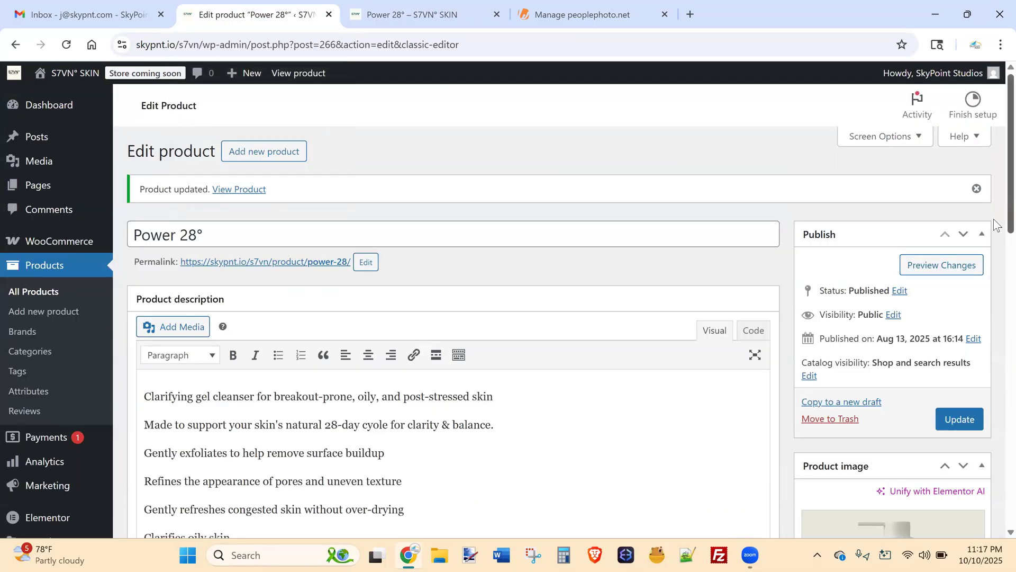
scroll(994, 225, "down", 6)
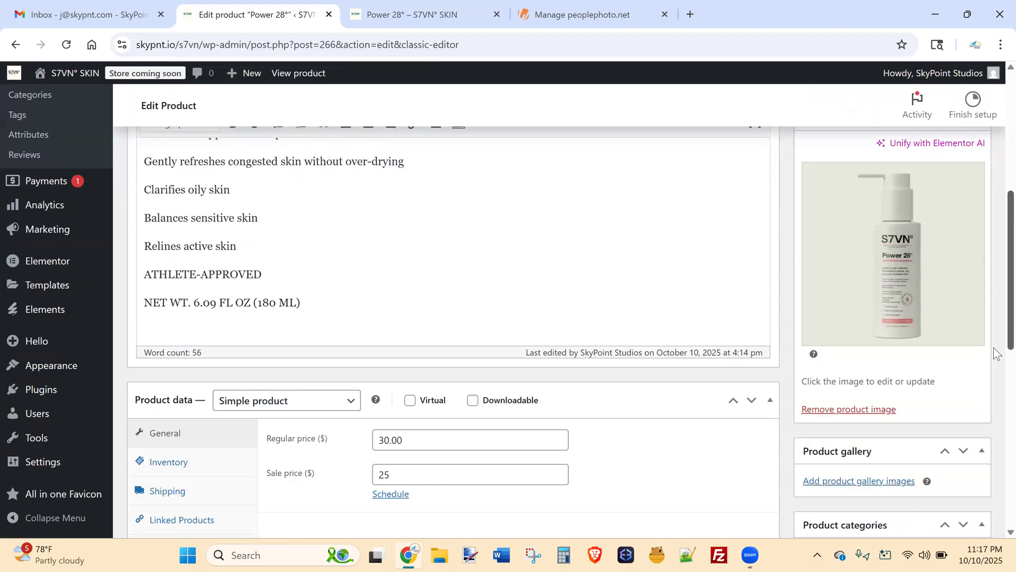
scroll(996, 352, "down", 6)
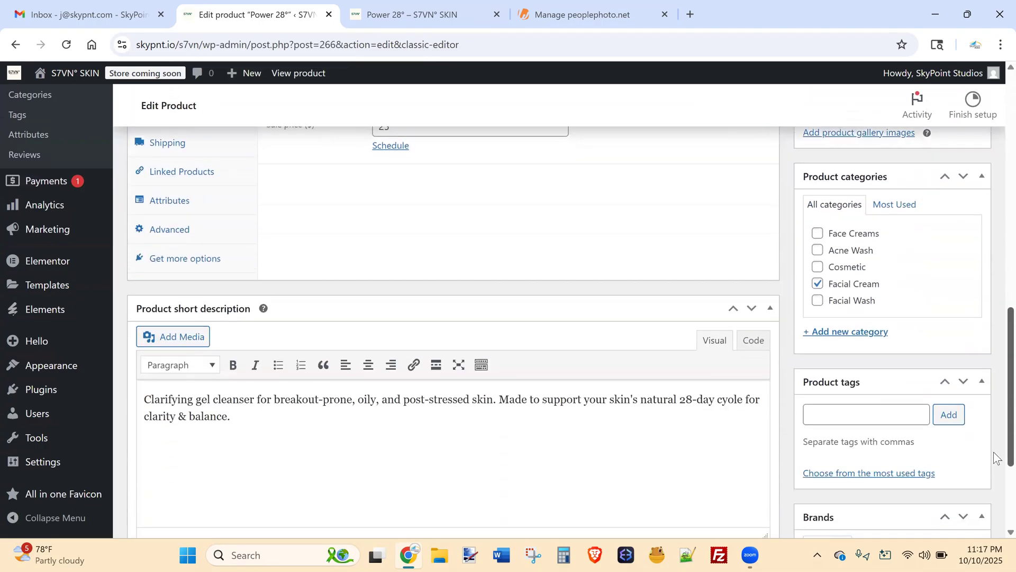
scroll(997, 457, "down", 3)
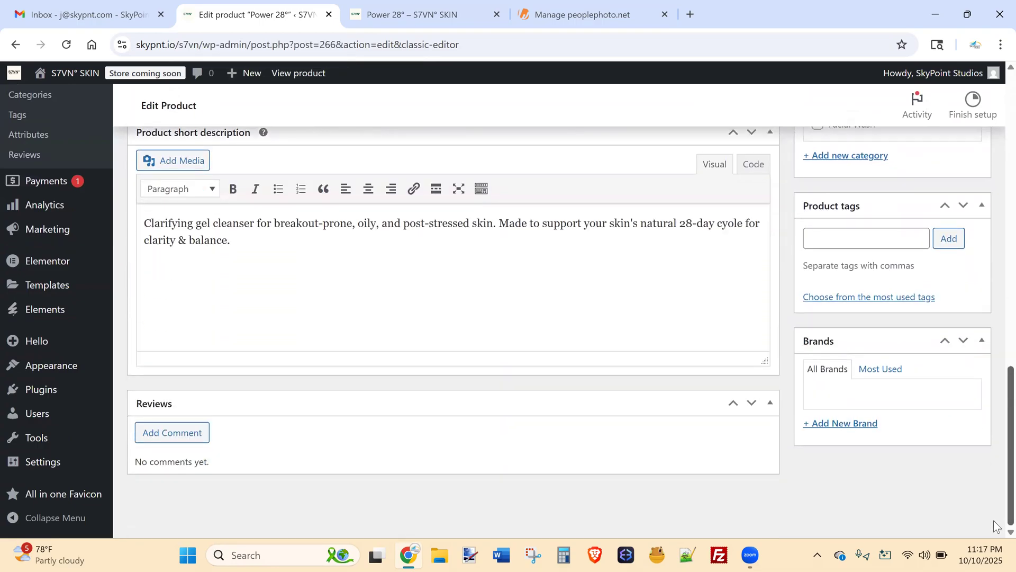
scroll(997, 524, "up", 12)
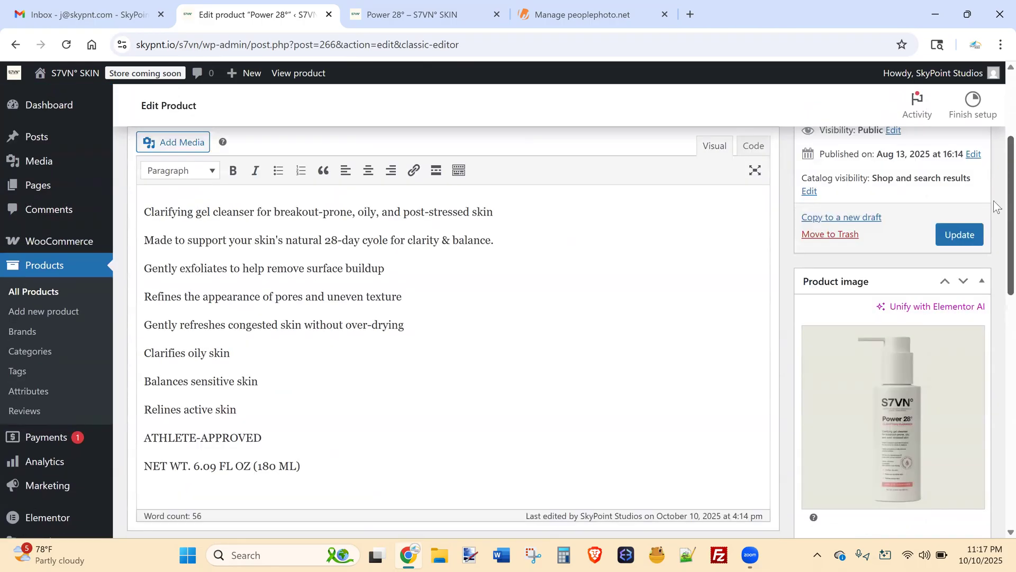
scroll(996, 205, "up", 3)
Start a new product named "This is new product".
left_click(263, 153)
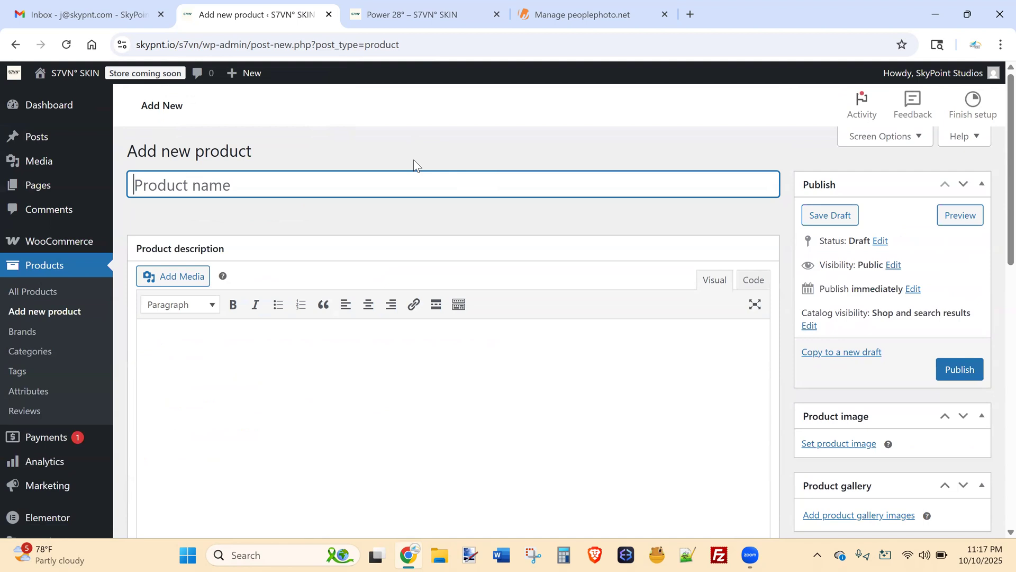
type("This i")
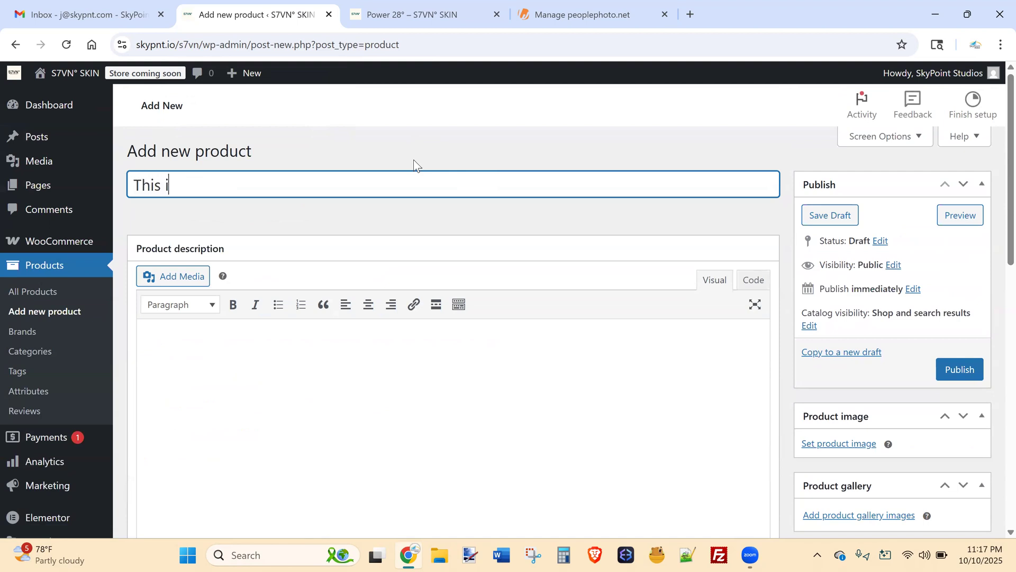
type("s new product")
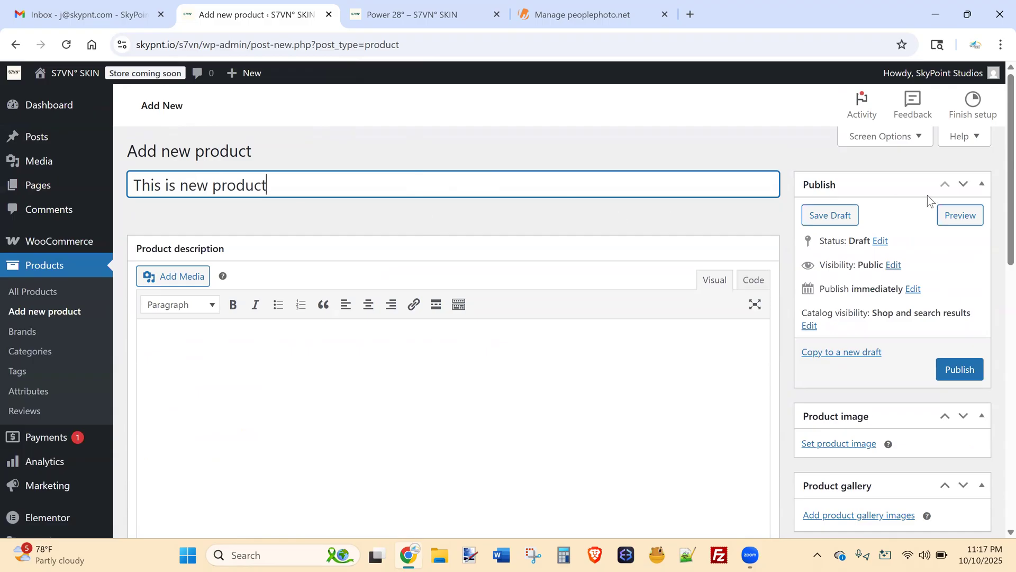
scroll(996, 191, "down", 1)
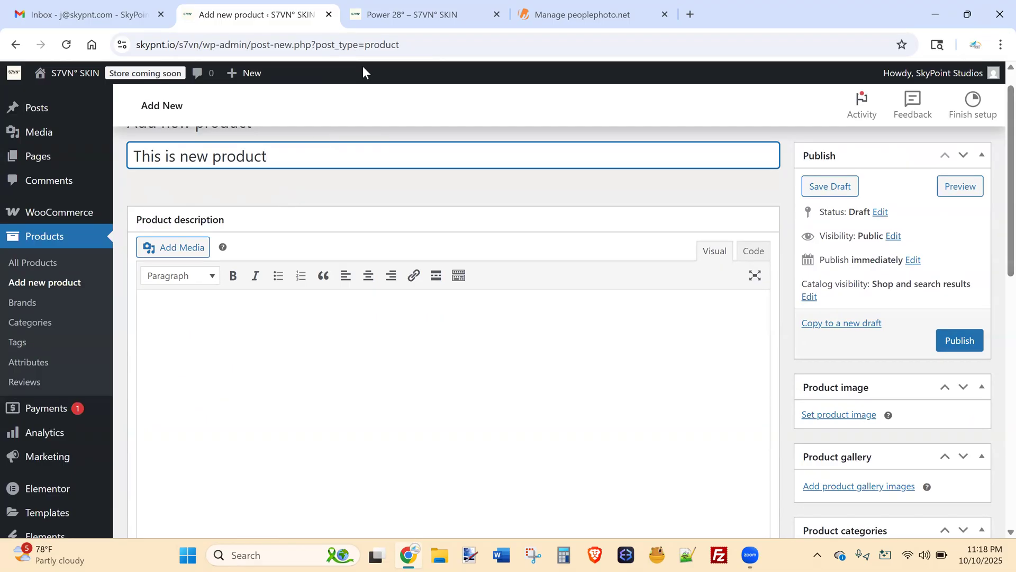
Glance at the live Power 28° page and its web address, then return to the new product editor.
left_click(398, 13)
mouse_move(287, 45)
left_mouse_down()
mouse_move(206, 45)
mouse_move(293, 41)
left_mouse_up()
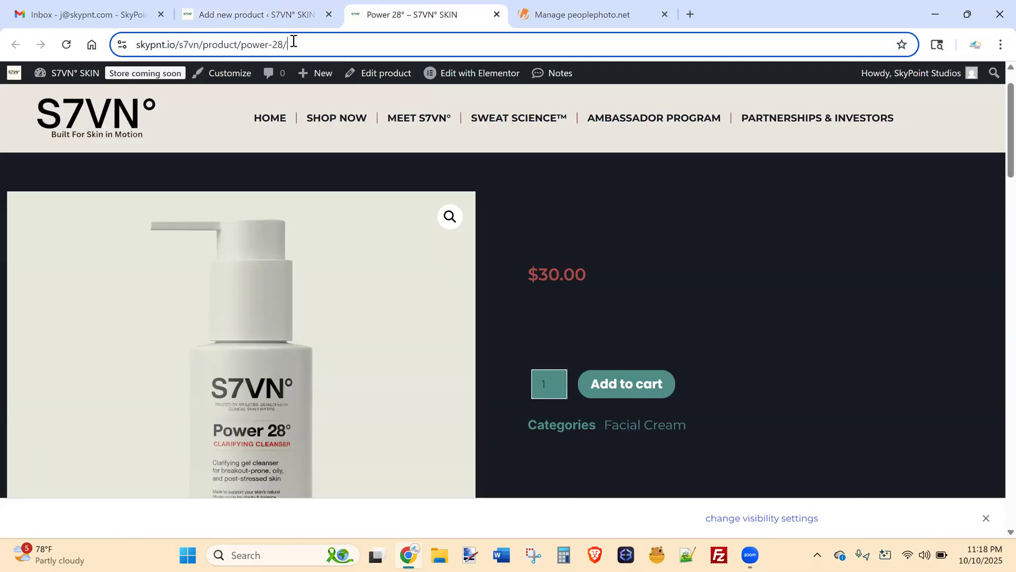
left_click(272, 5)
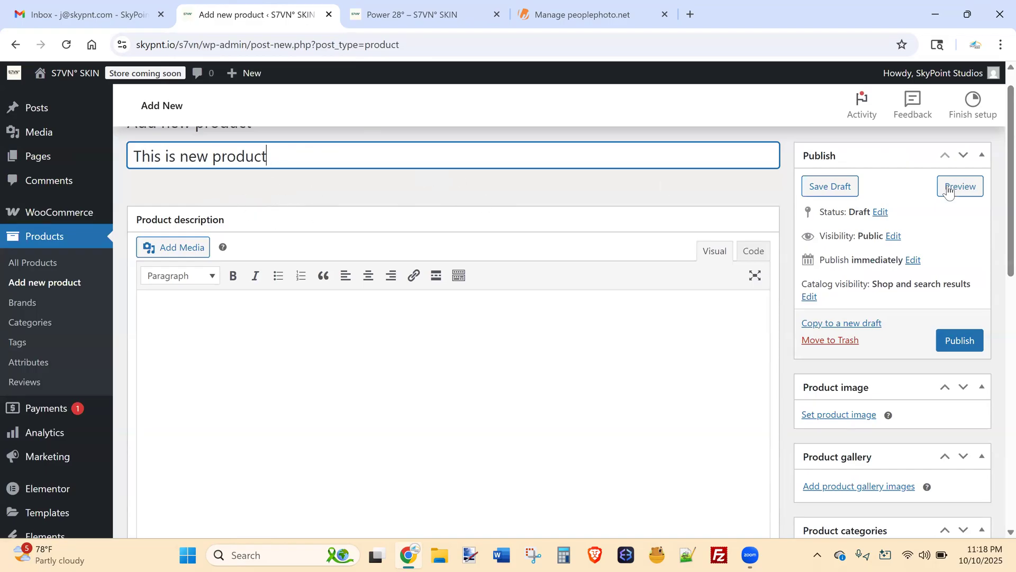
scroll(995, 185, "down", 2)
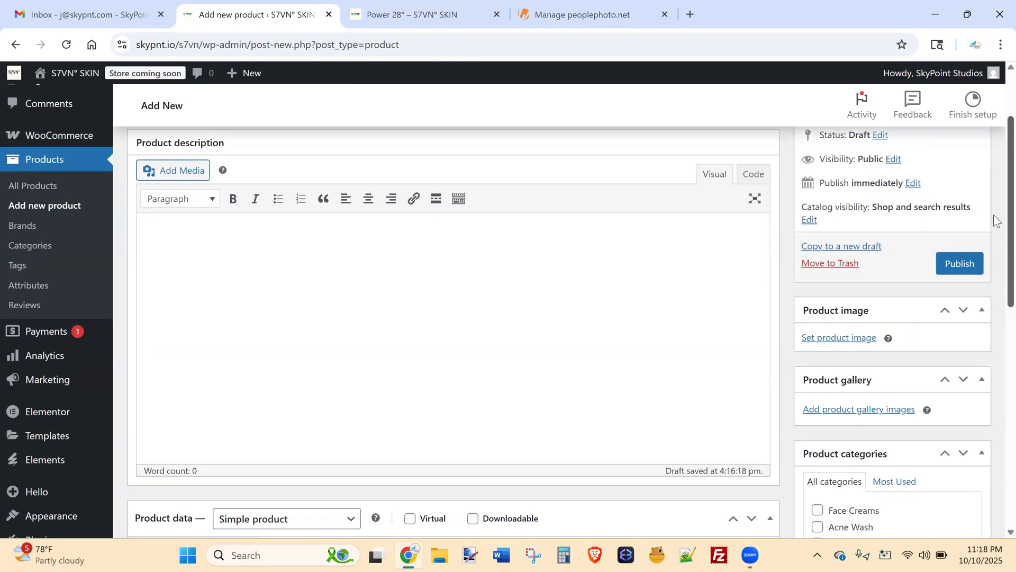
Set the three-bottle S7VN photo as the product image.
left_click(847, 290)
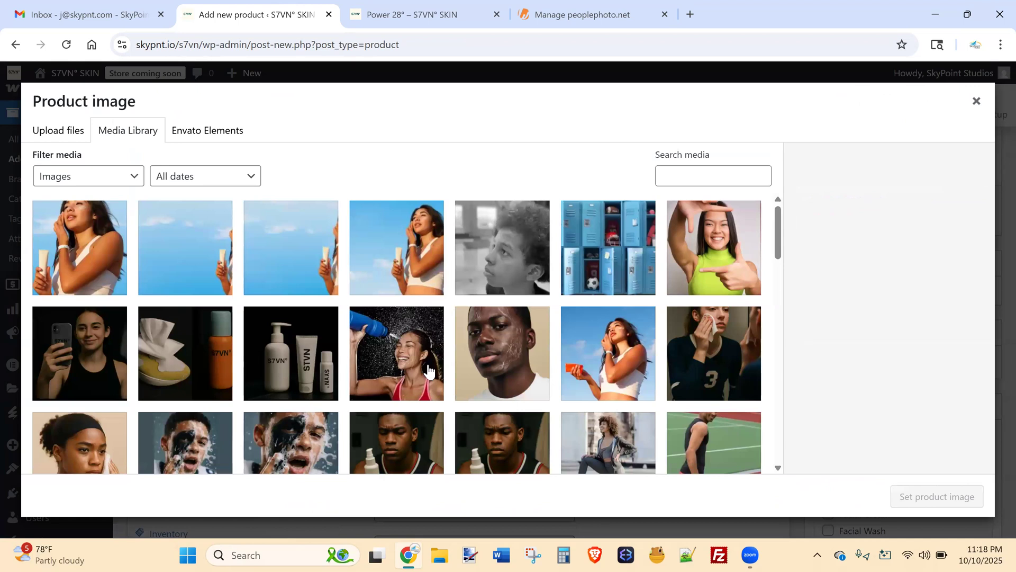
left_click(312, 365)
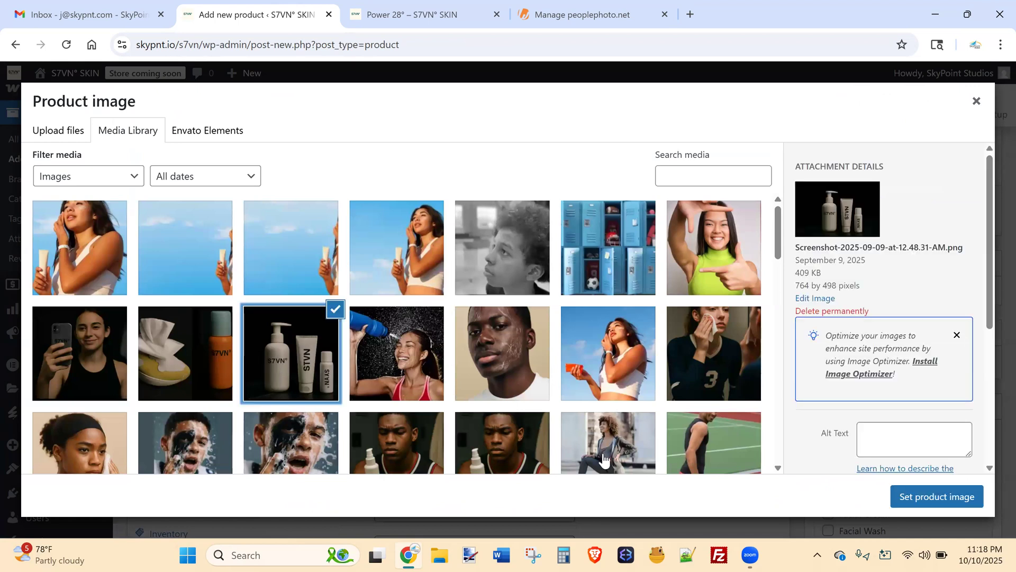
key("Escape")
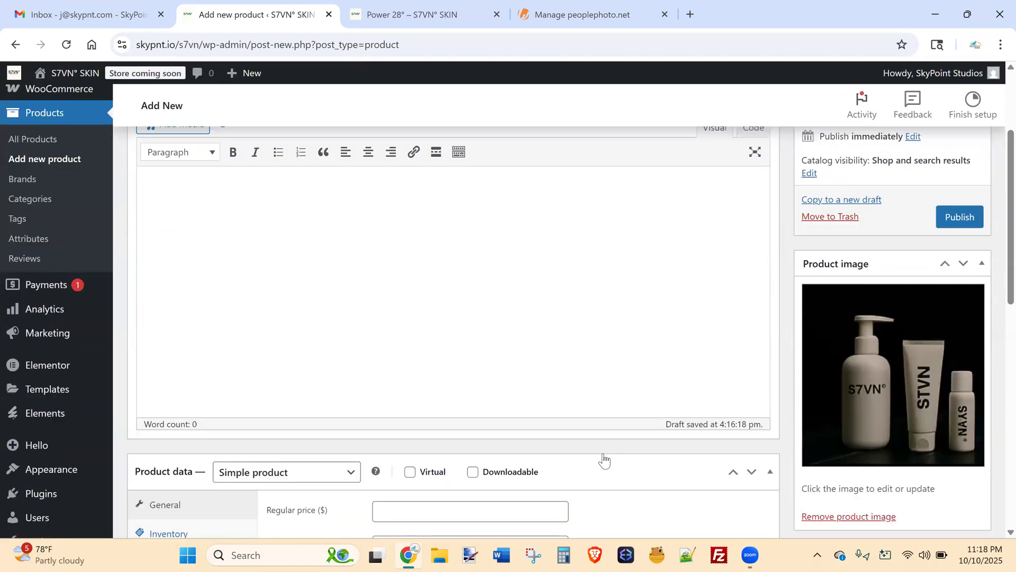
Assign the new product to the Acne Wash category.
scroll(996, 299, "down", 2)
scroll(997, 299, "down", 4)
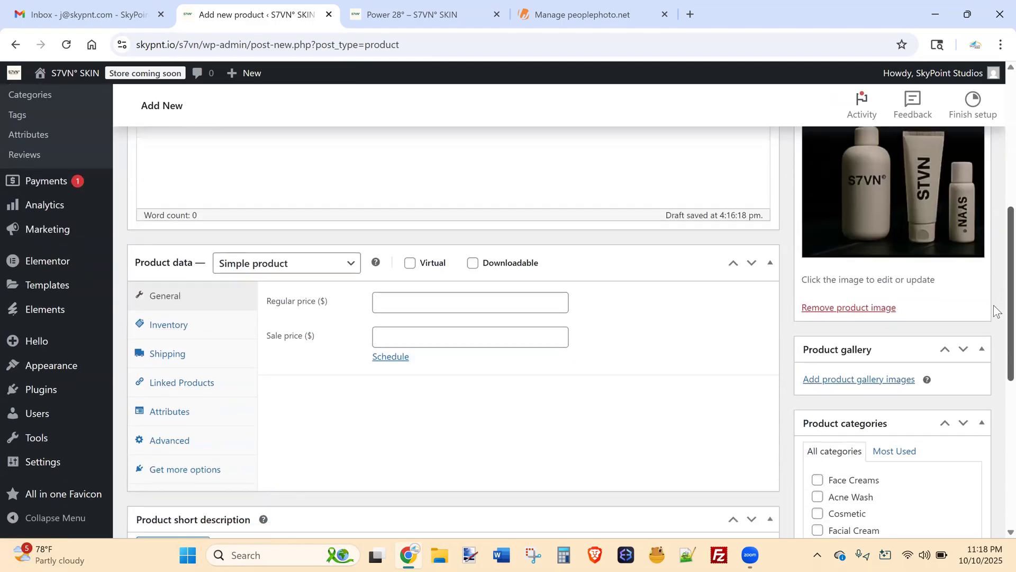
left_click(818, 414)
Set the new product's regular price to 35.
scroll(996, 318, "up", 1)
scroll(996, 315, "up", 1)
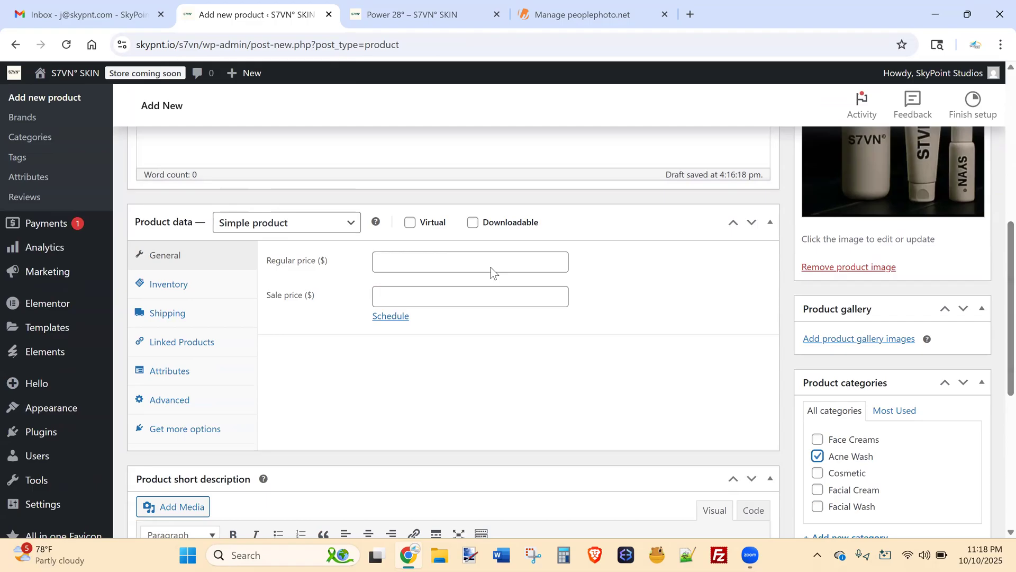
left_click(479, 263)
type("35")
left_click(629, 277)
Enter the description "Here is the description".
scroll(995, 300, "down", 4)
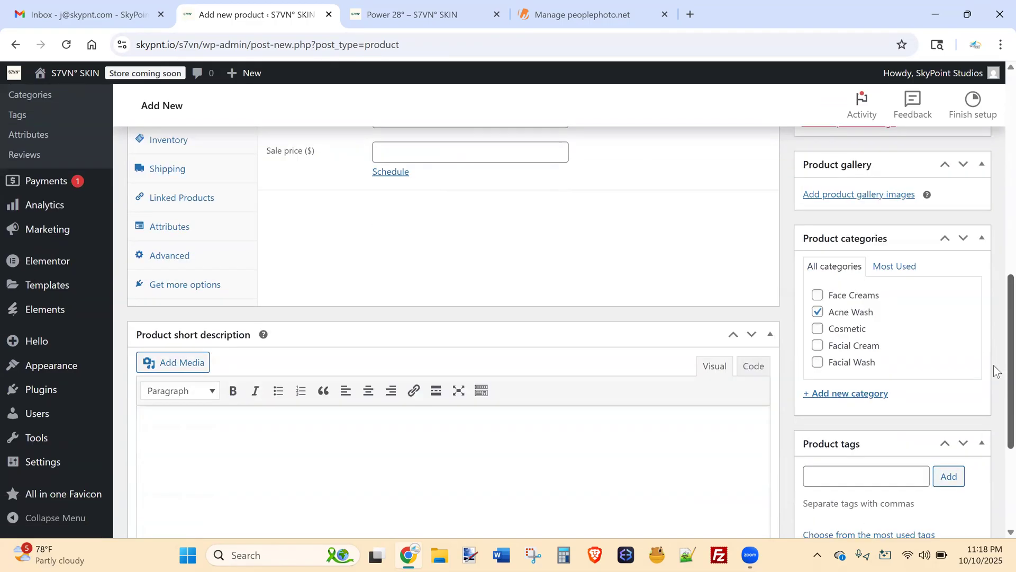
scroll(995, 223, "up", 6)
scroll(997, 198, "up", 4)
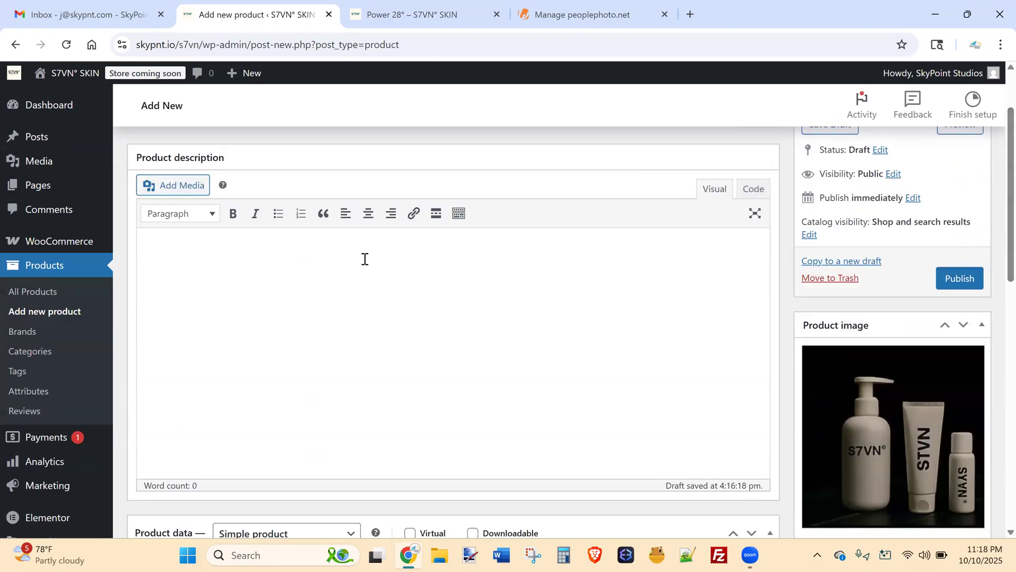
type("Here isthe")
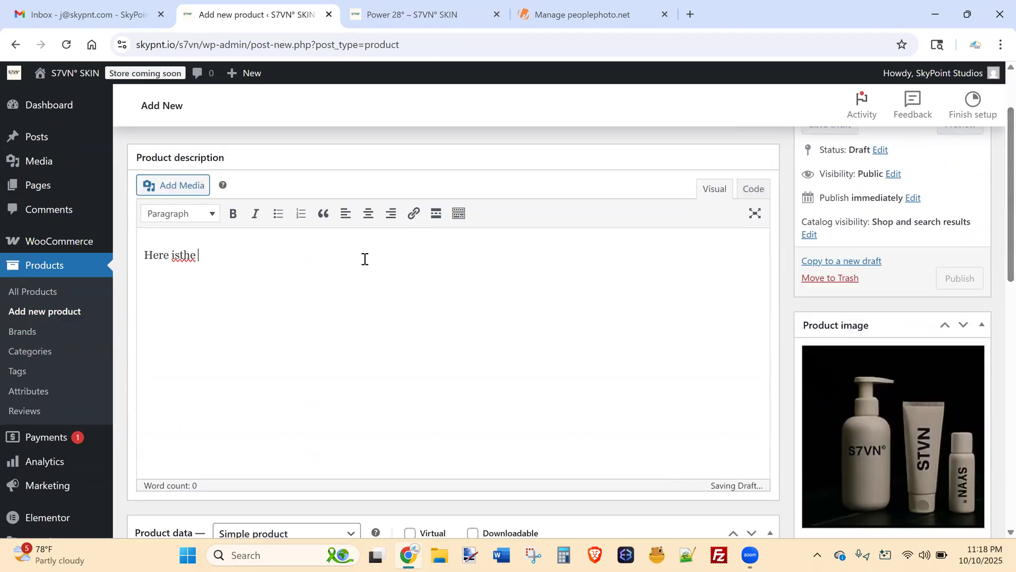
key("BackSpace")
type("description")
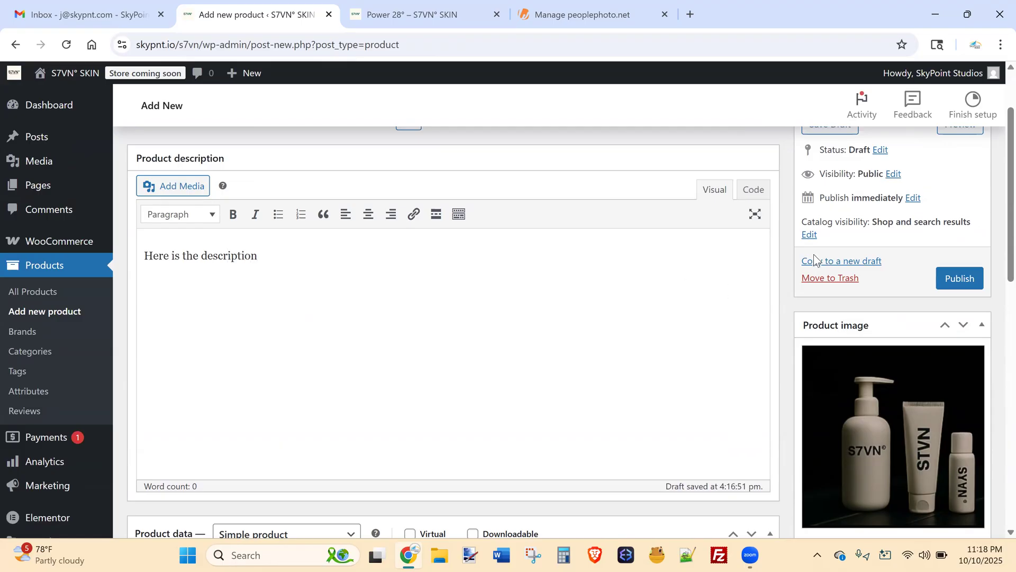
Publish "This is new product", view its live page in a new tab, then go to All Products.
left_click(970, 285)
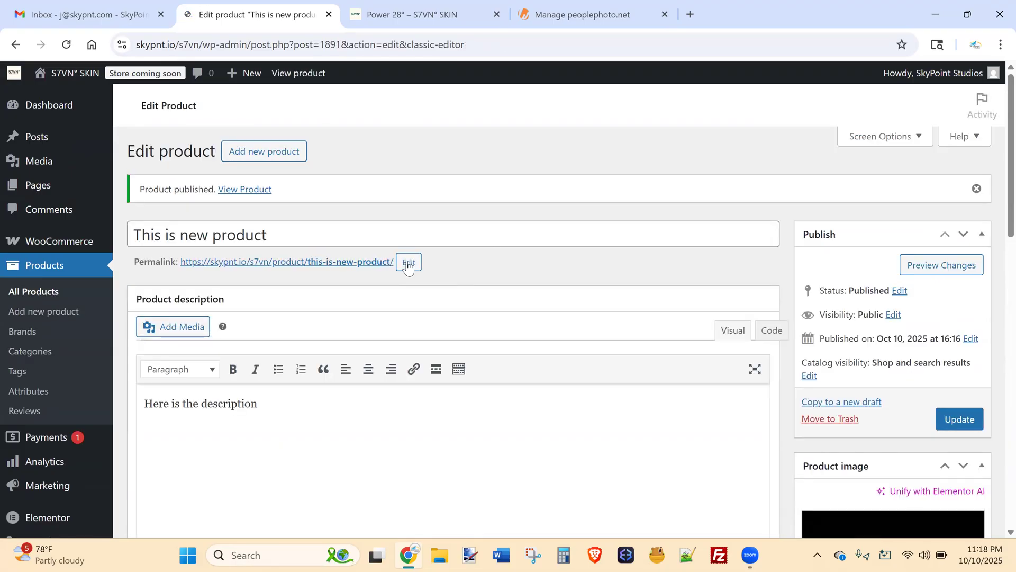
left_click(322, 263)
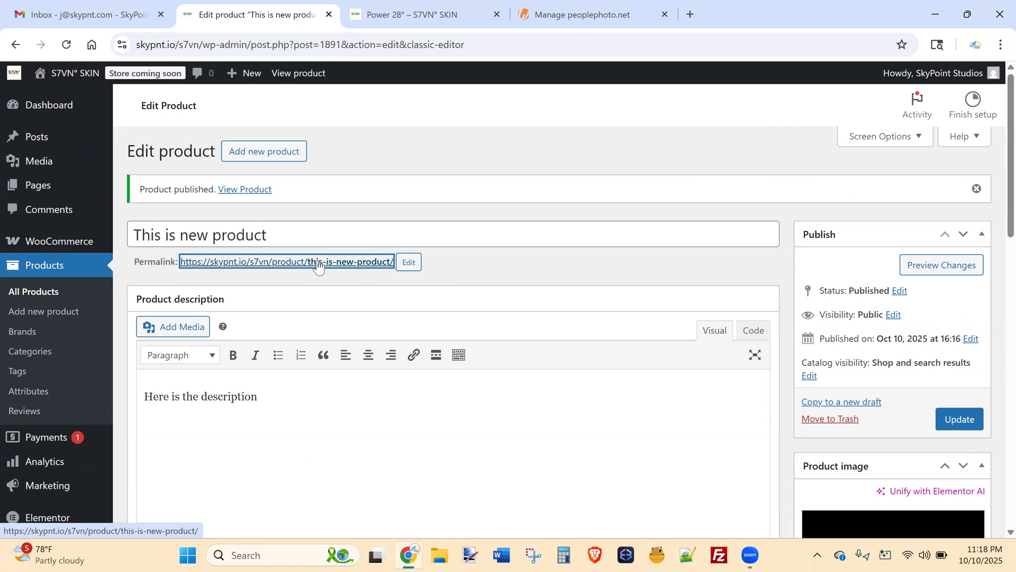
middle_click(318, 266)
left_click(595, 3)
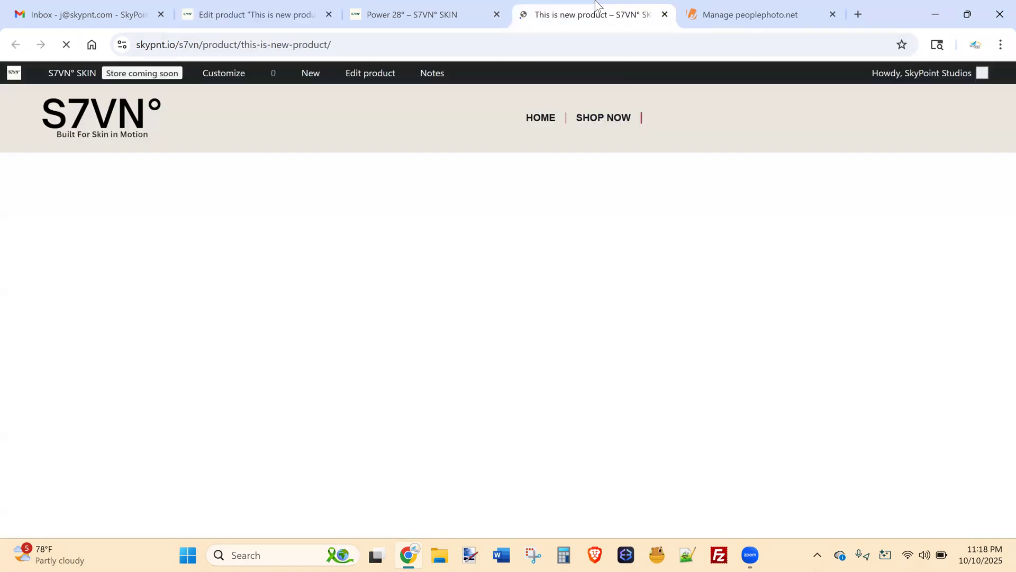
left_click_drag(1009, 125, 993, 138)
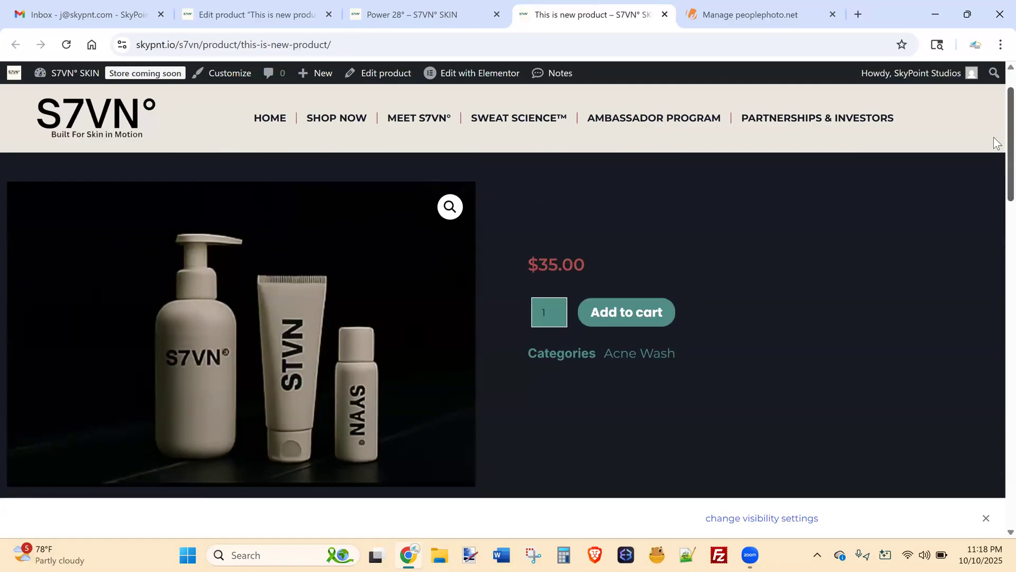
left_click(230, 12)
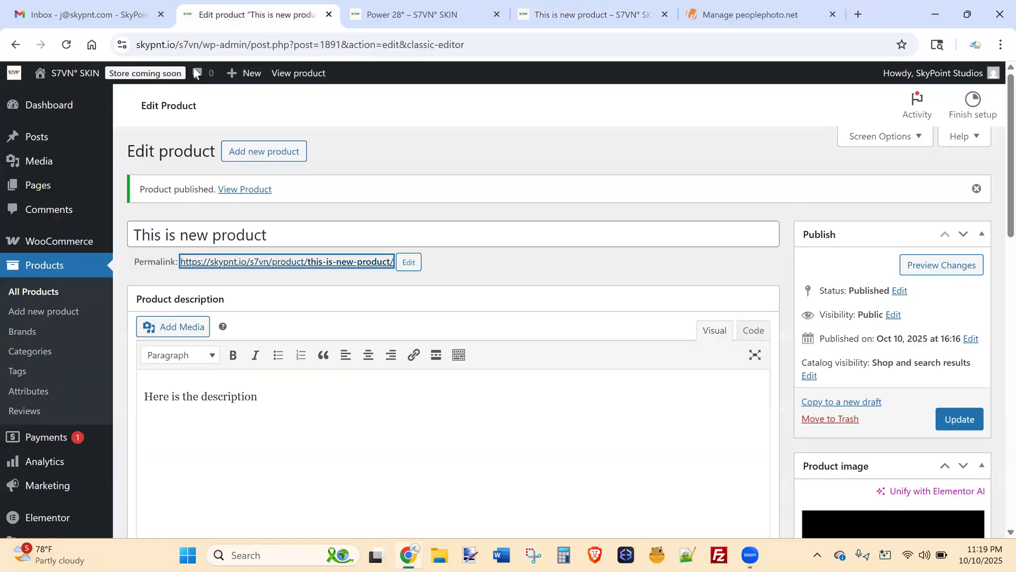
left_click(43, 295)
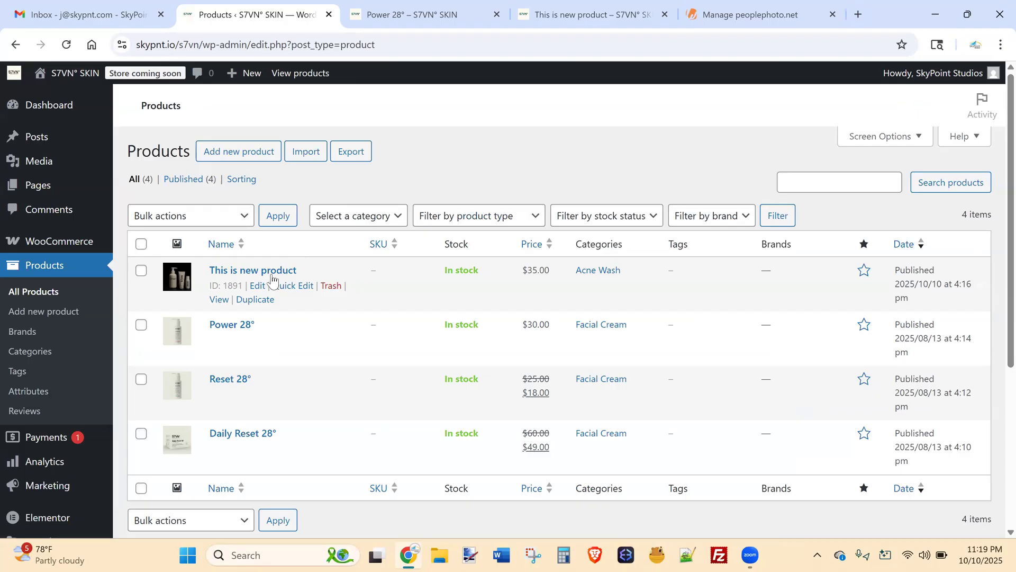
Trash the test product, then restore it from Trash back to the published list.
left_click(330, 289)
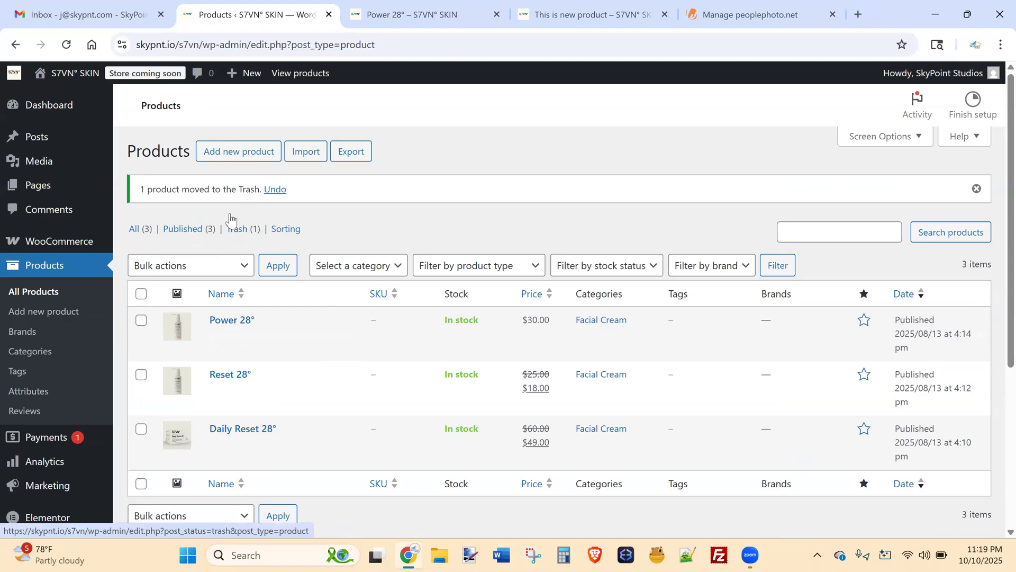
left_click(242, 228)
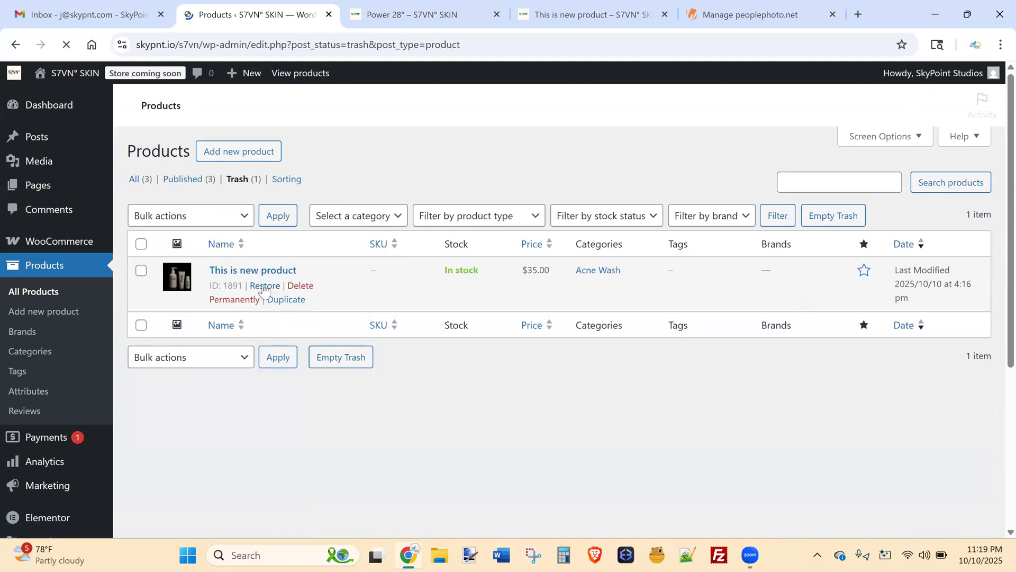
left_click(266, 287)
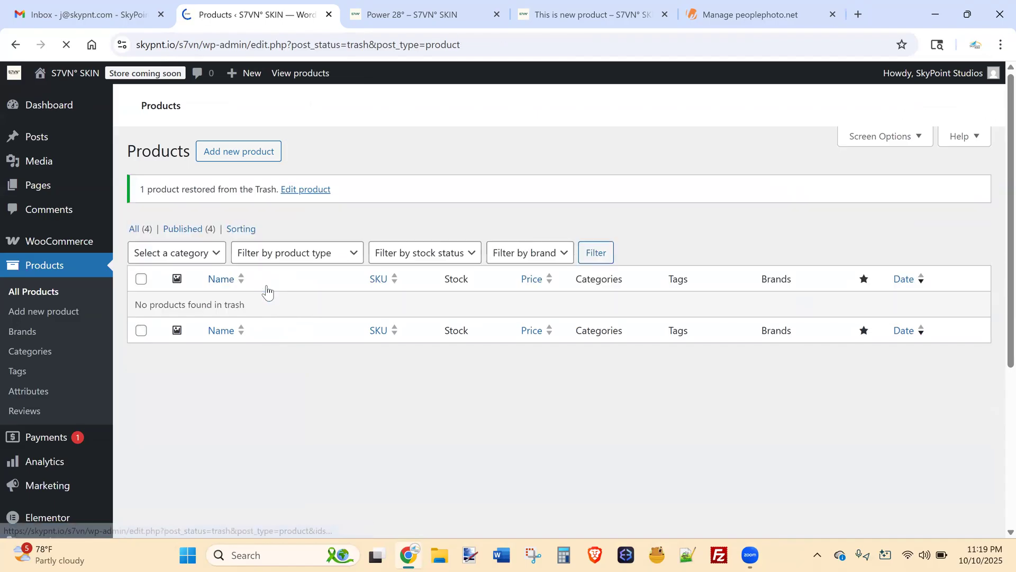
left_click(188, 228)
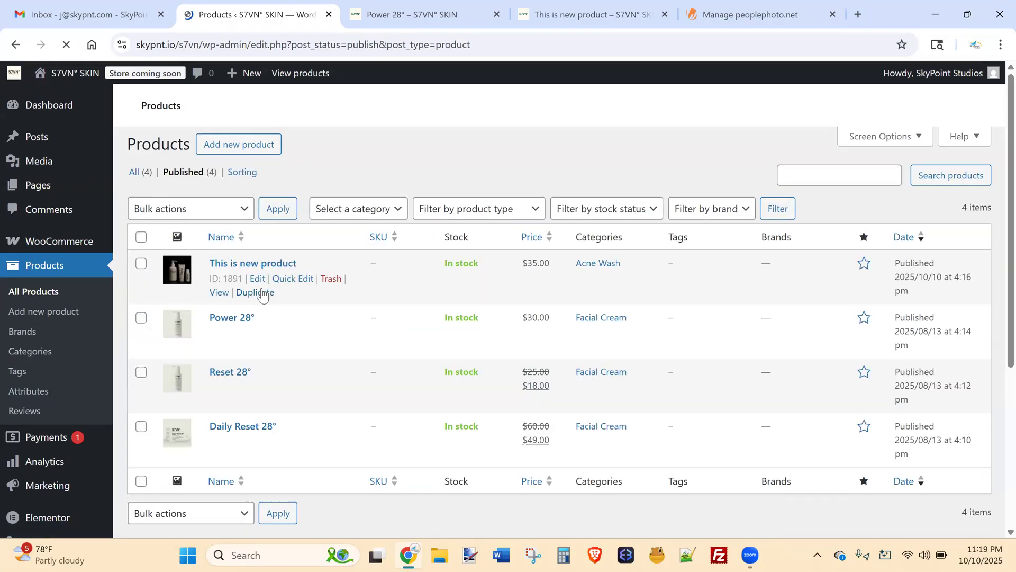
Trash the test product again and delete it permanently, returning to Published.
left_click(331, 286)
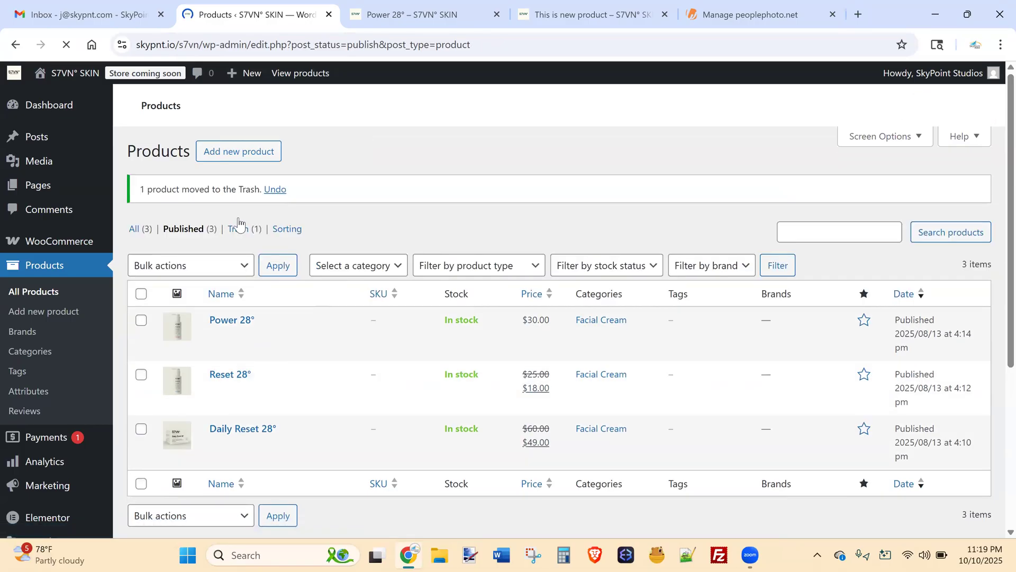
left_click(239, 228)
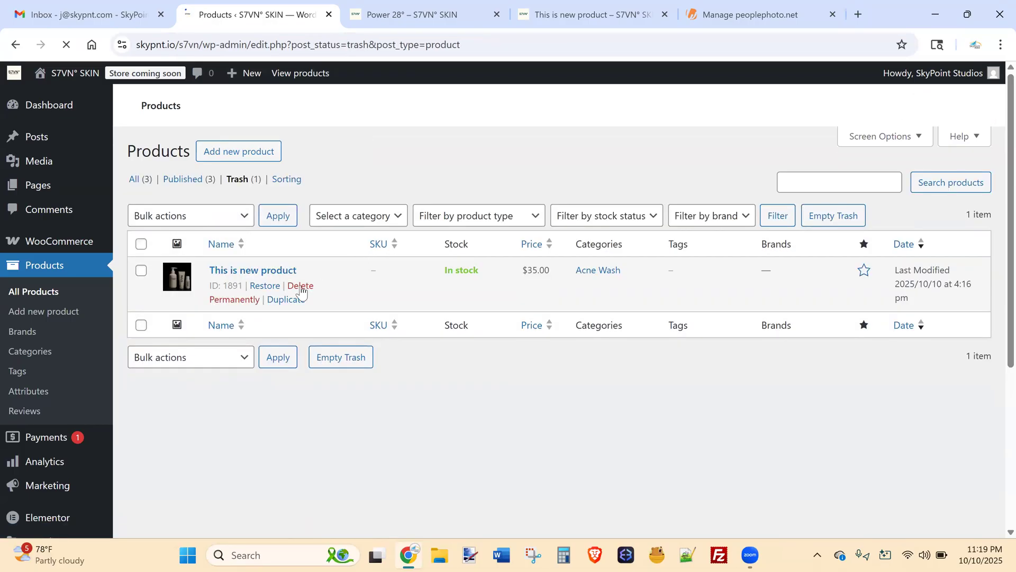
left_click(300, 288)
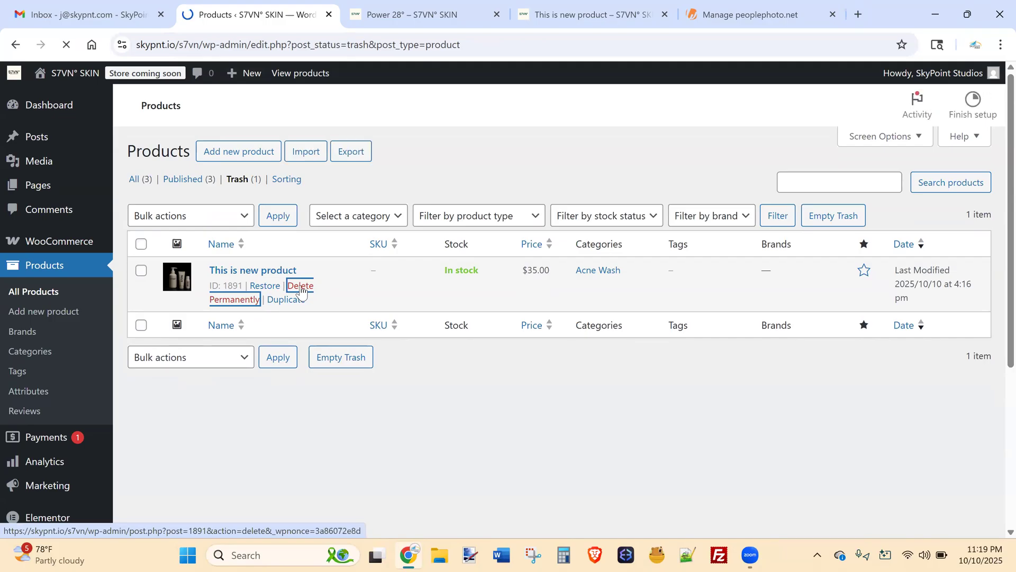
left_click(164, 231)
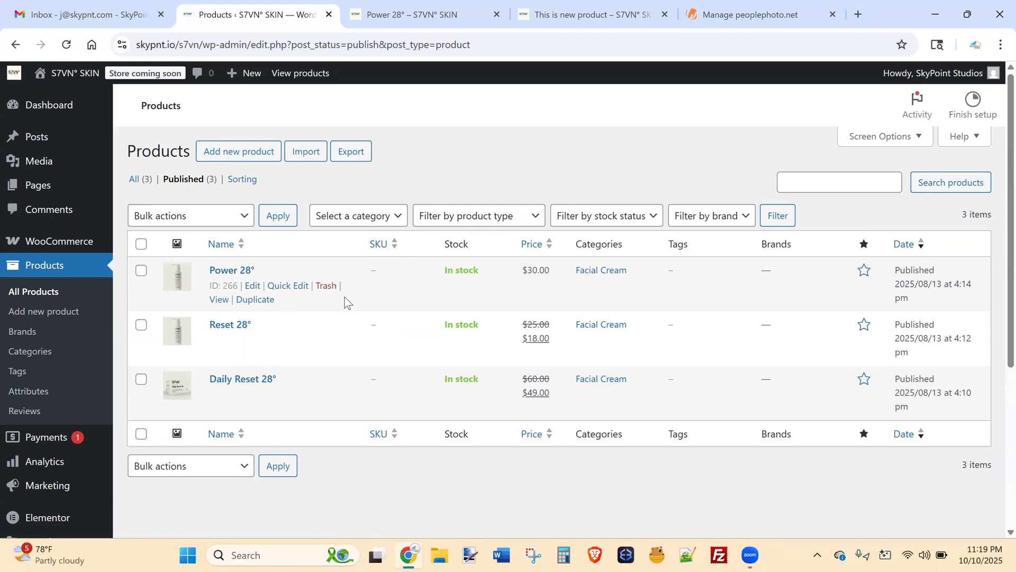
Give Power 28° a sale price of 25.
left_click(231, 271)
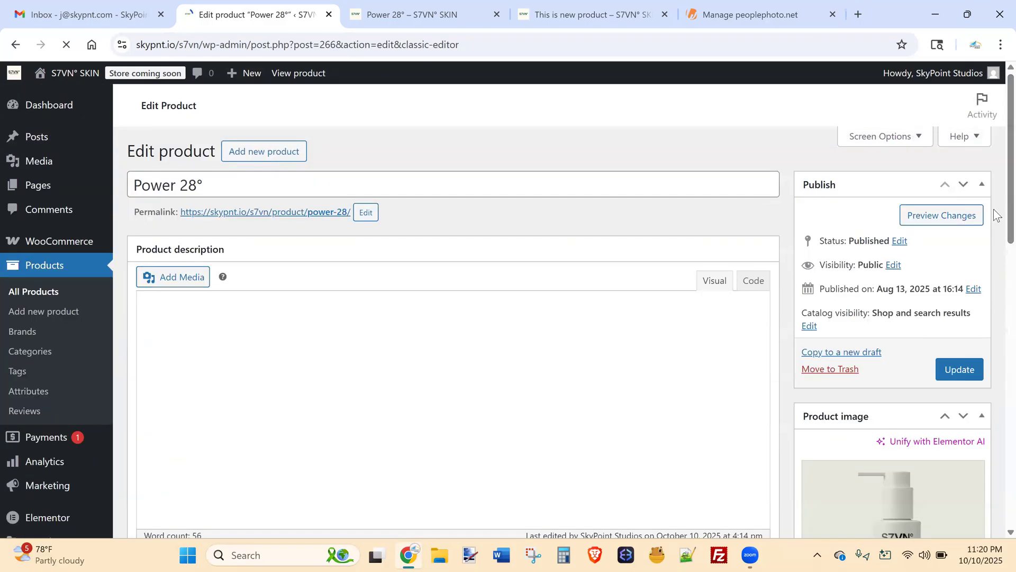
scroll(988, 300, "down", 10)
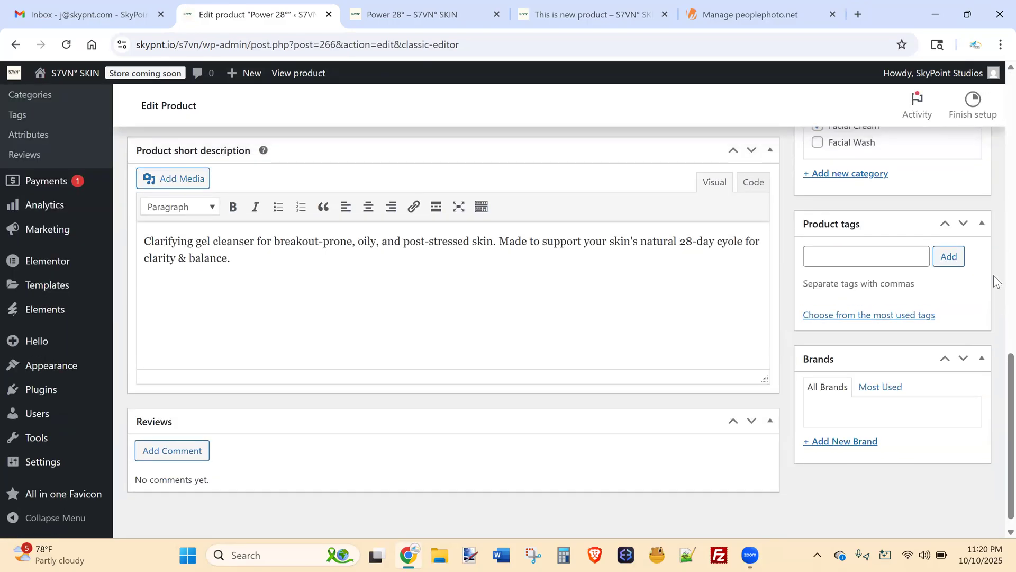
scroll(993, 278, "up", 3)
scroll(993, 240, "up", 1)
left_click(438, 274)
type("25")
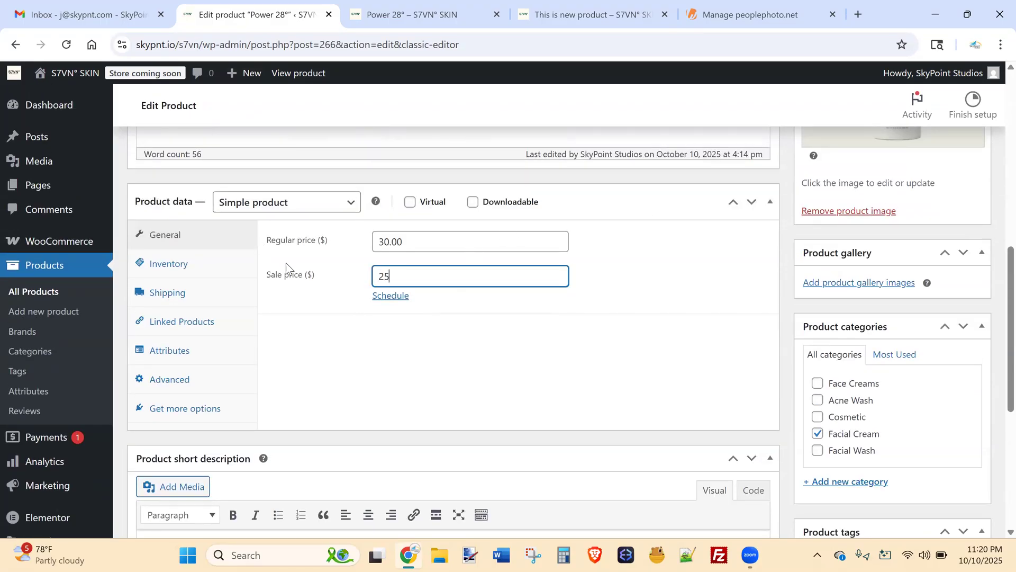
Enable stock tracking for Power 28° with quantity 25.
left_click(161, 269)
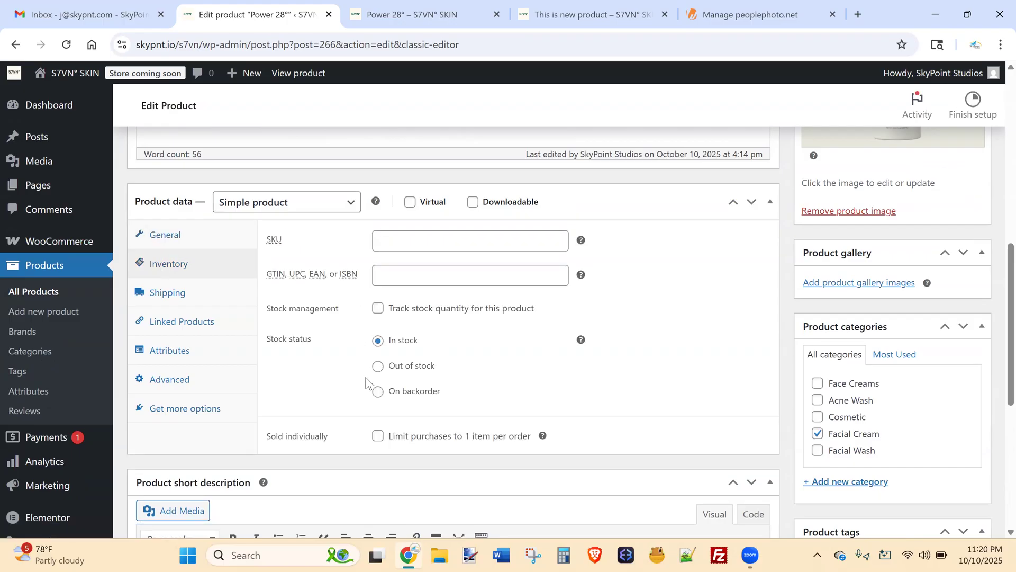
left_click(378, 309)
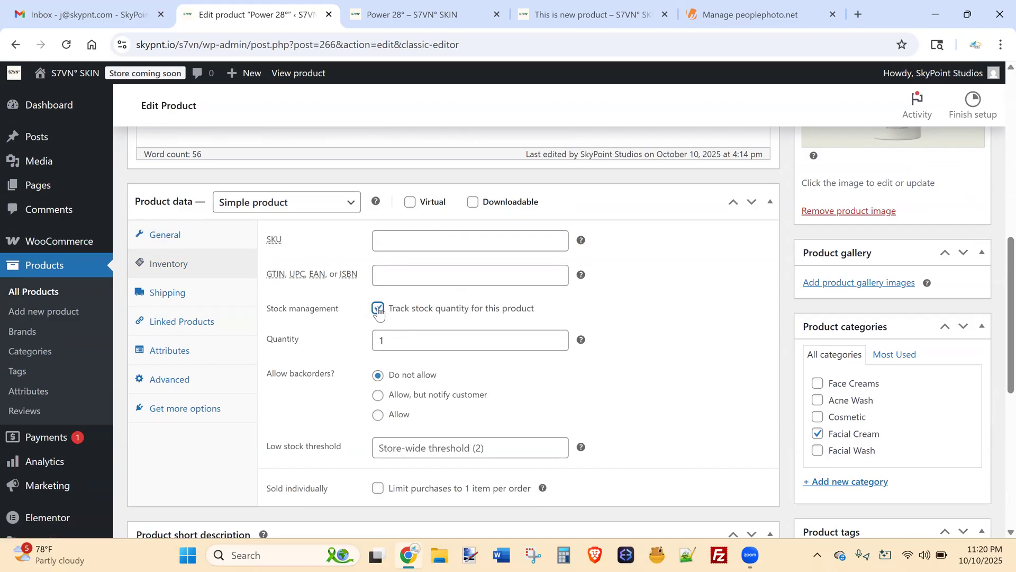
left_click_drag(439, 341, 261, 325)
type("25")
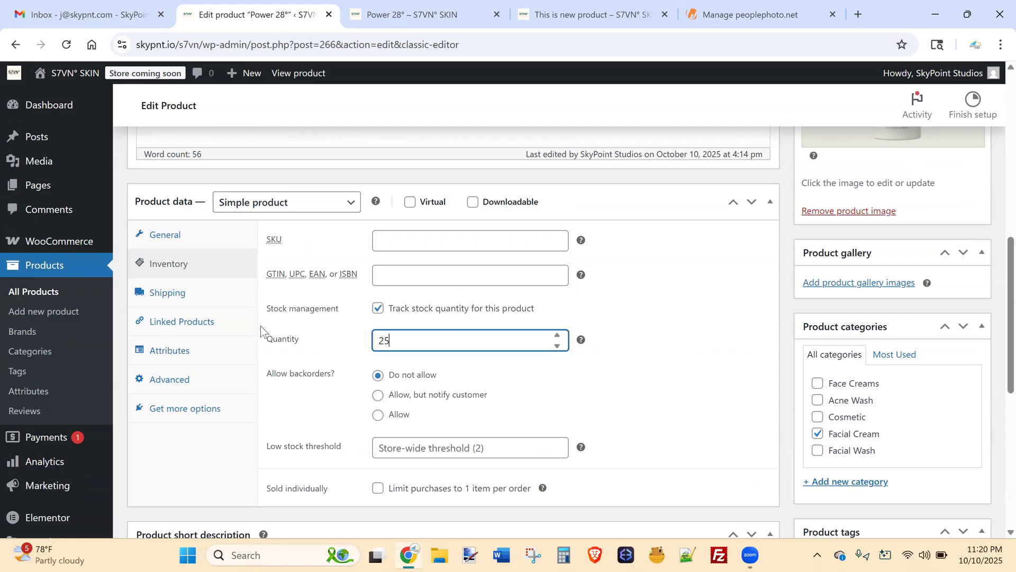
double_click(373, 343)
left_click(390, 342)
left_click_drag(418, 339, 379, 340)
left_click(423, 337)
Keep backorders disallowed and leave stock tracking enabled at quantity 25.
left_click(378, 416)
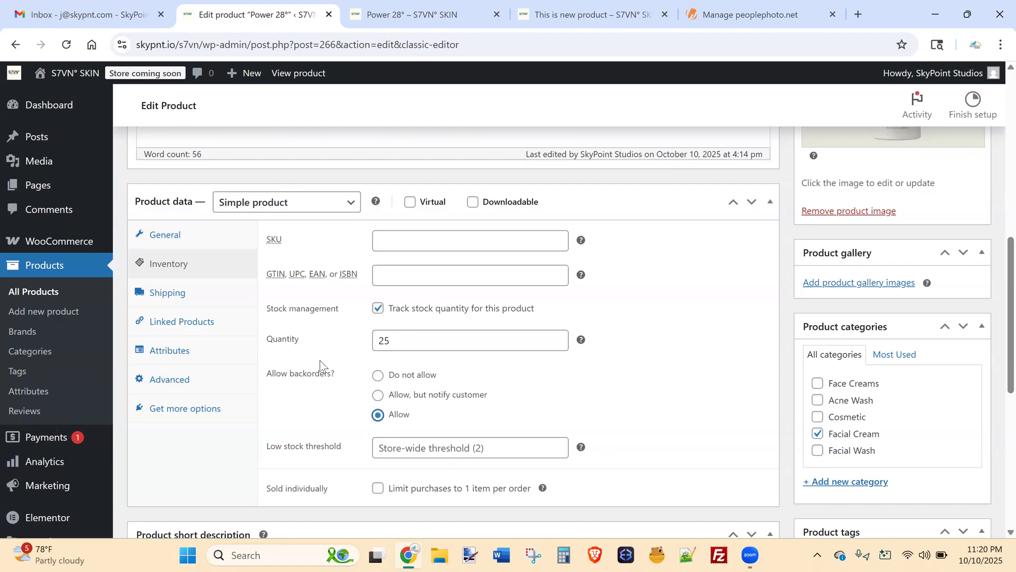
left_click(382, 377)
left_click(378, 308)
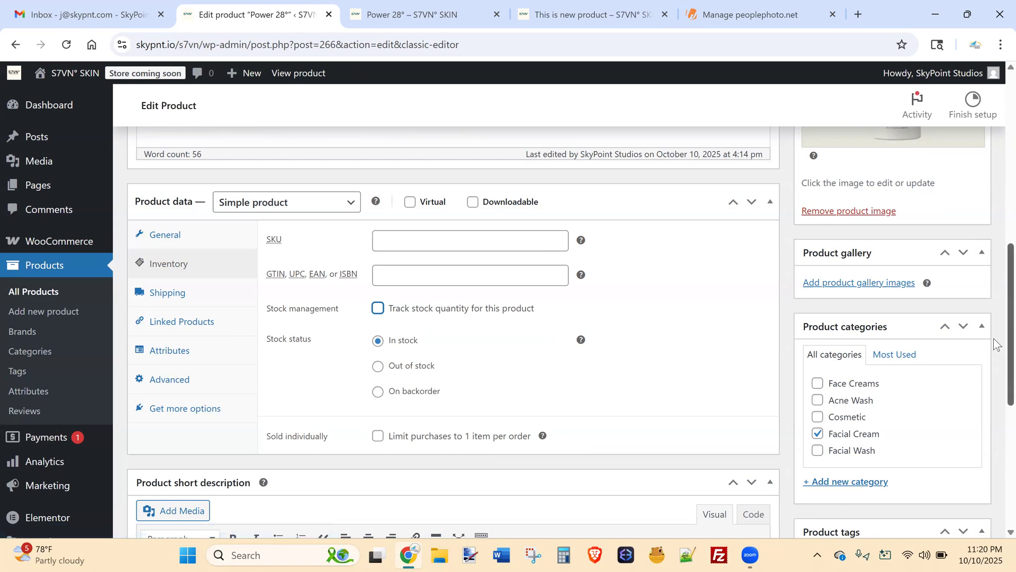
scroll(994, 344, "down", 5)
scroll(994, 371, "up", 5)
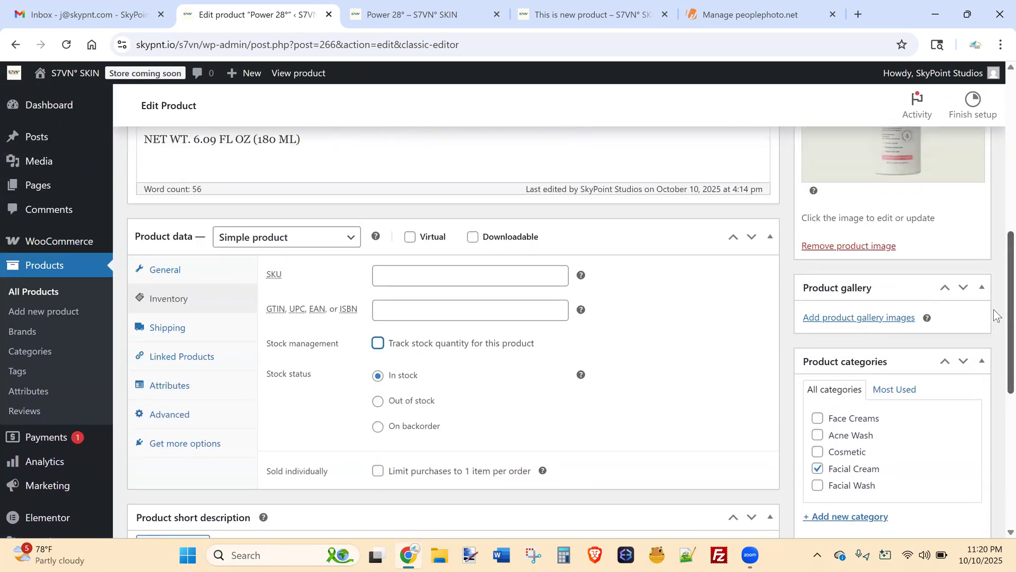
left_click(377, 345)
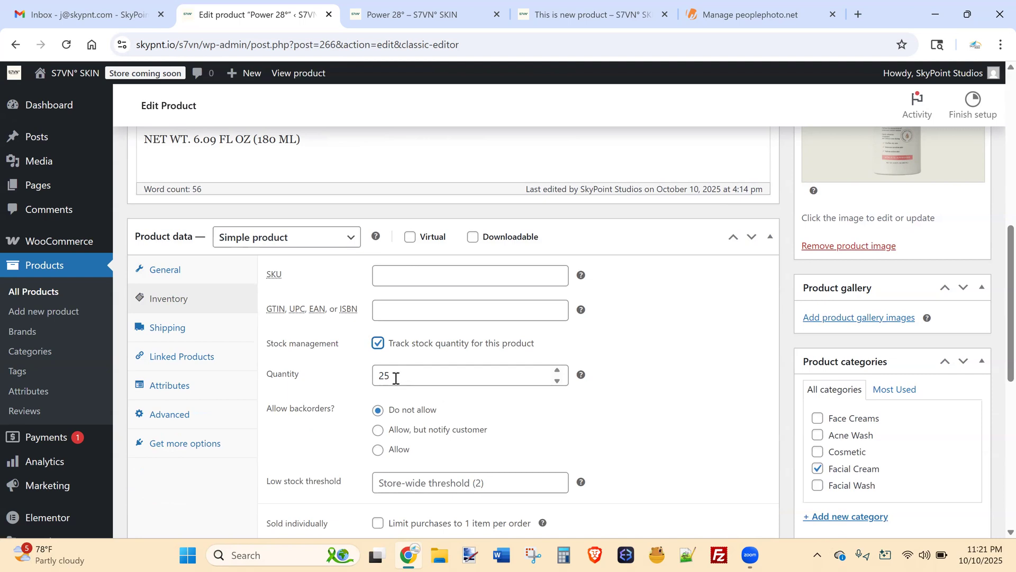
Change Power 28°'s stock quantity from 25 to 5, then turn off stock tracking.
left_click(377, 375)
key("Delete")
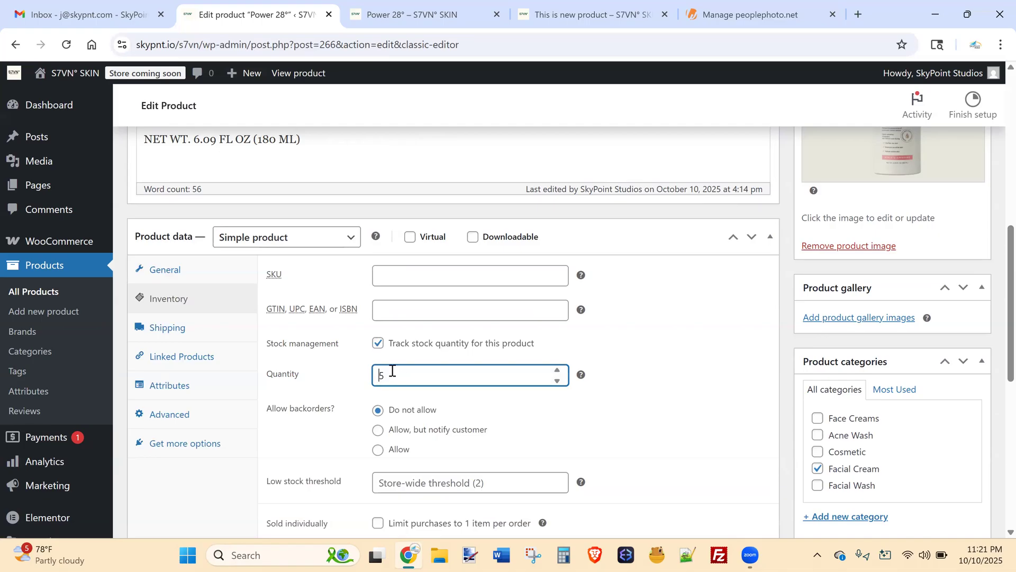
left_click(379, 344)
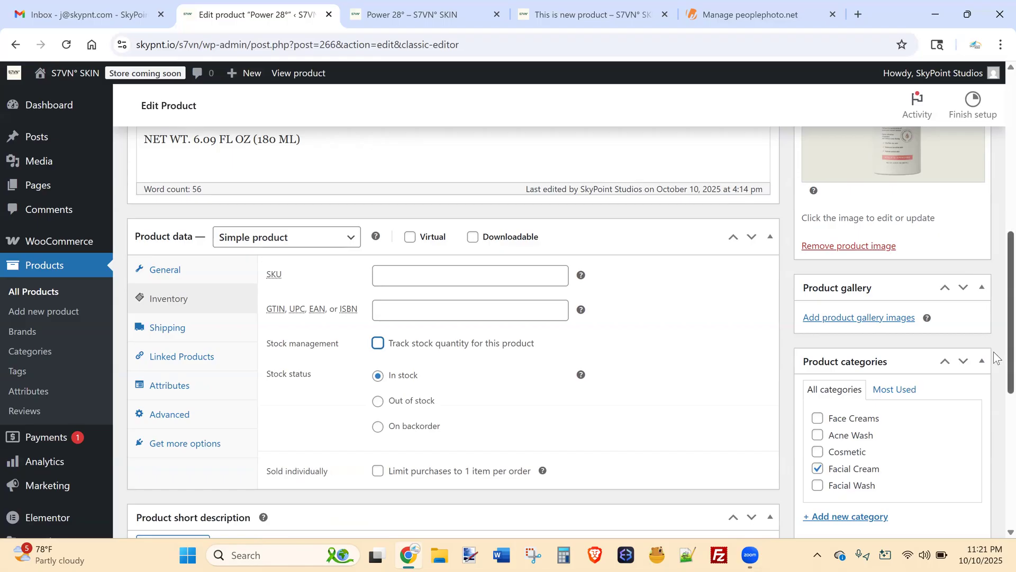
Go to the All Products list showing Power 28°, Reset 28° and Daily Reset 28°.
scroll(996, 355, "up", 1)
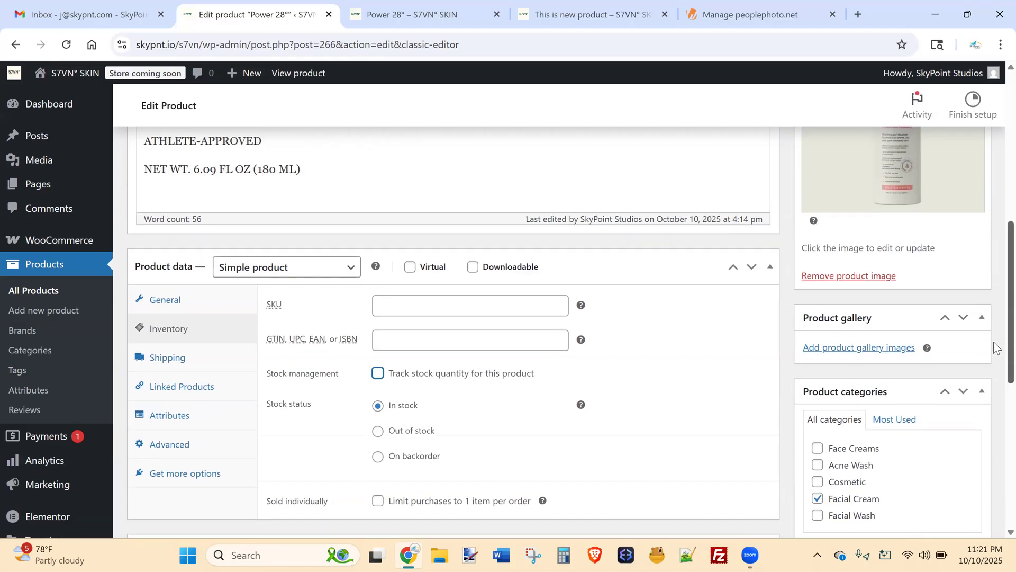
scroll(998, 346, "up", 6)
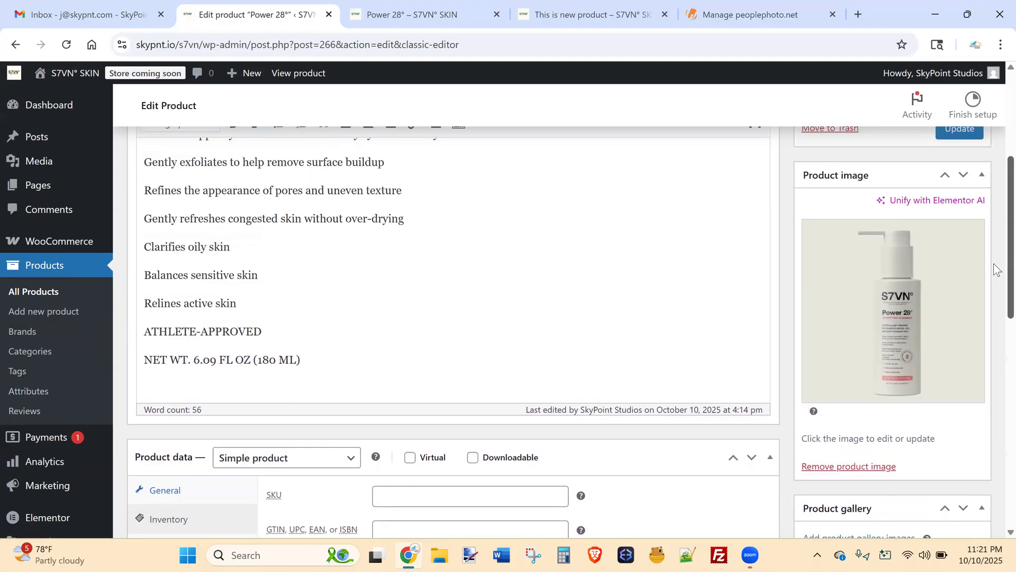
scroll(995, 222, "up", 2)
left_click(34, 292)
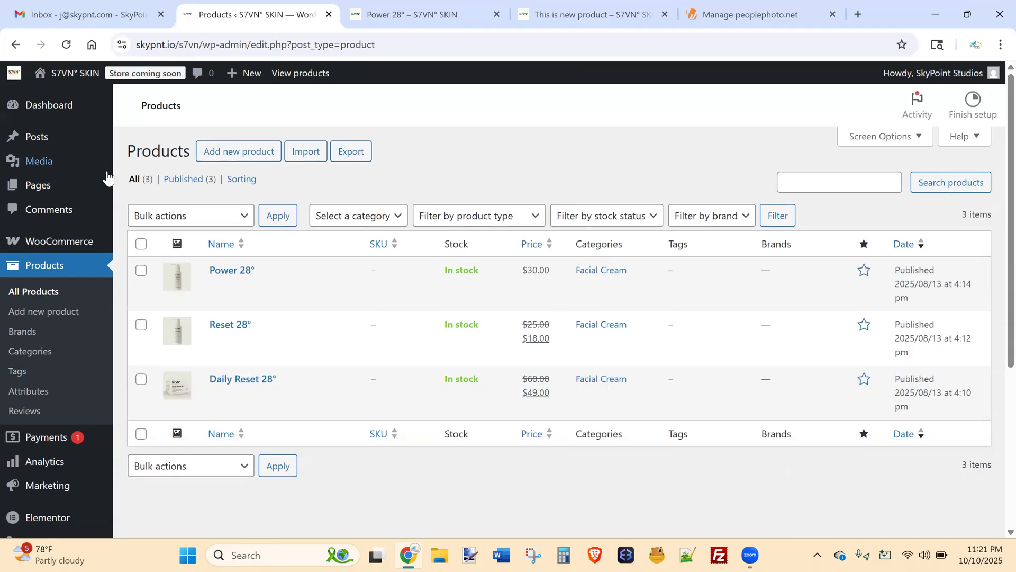
Start a new draft post from the Posts list and place the cursor in its title field.
left_click(58, 143)
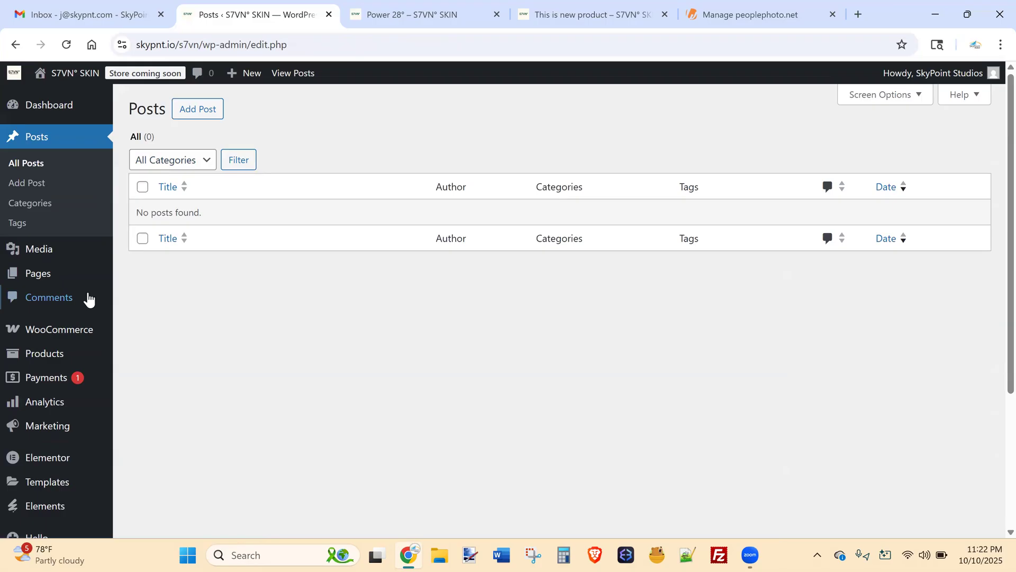
left_click(201, 114)
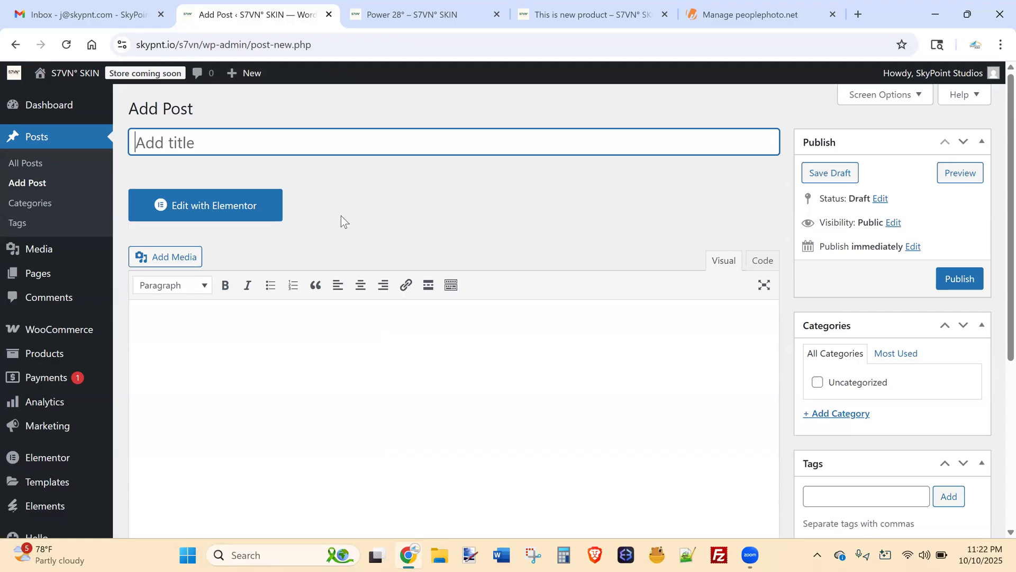
left_click_drag(203, 44, 64, 68)
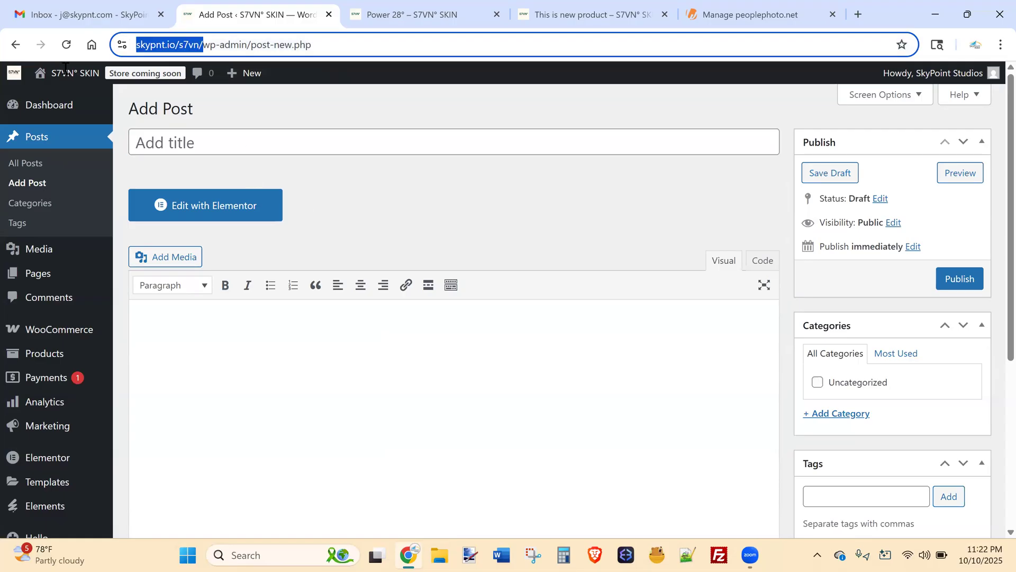
left_click_drag(203, 44, 210, 44)
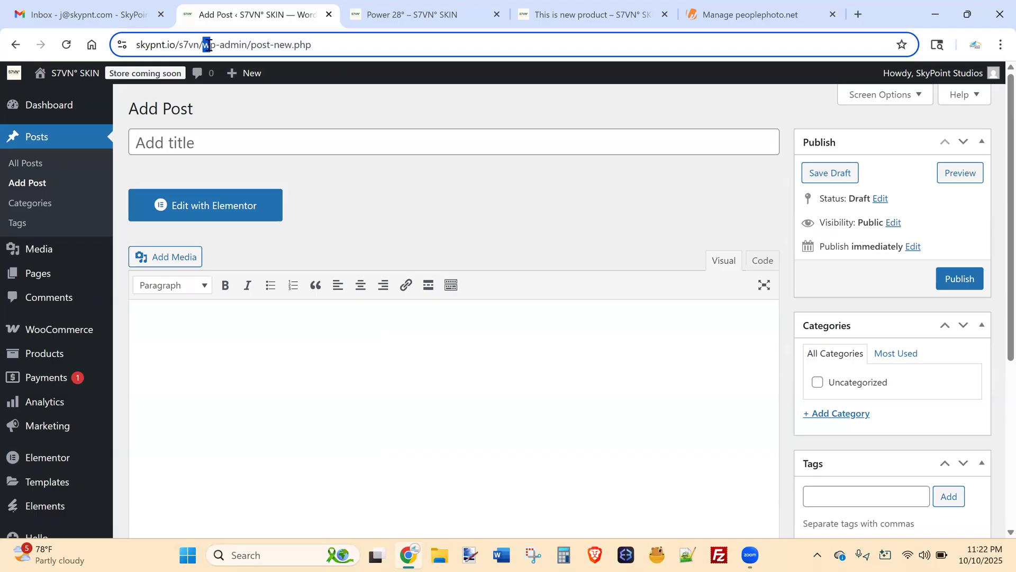
left_click(204, 45)
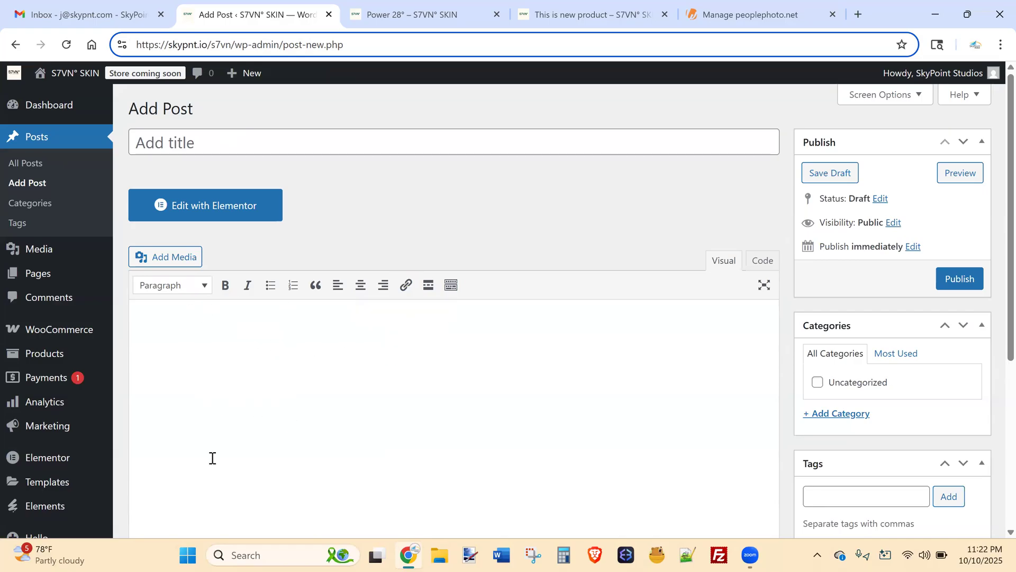
left_click(232, 143)
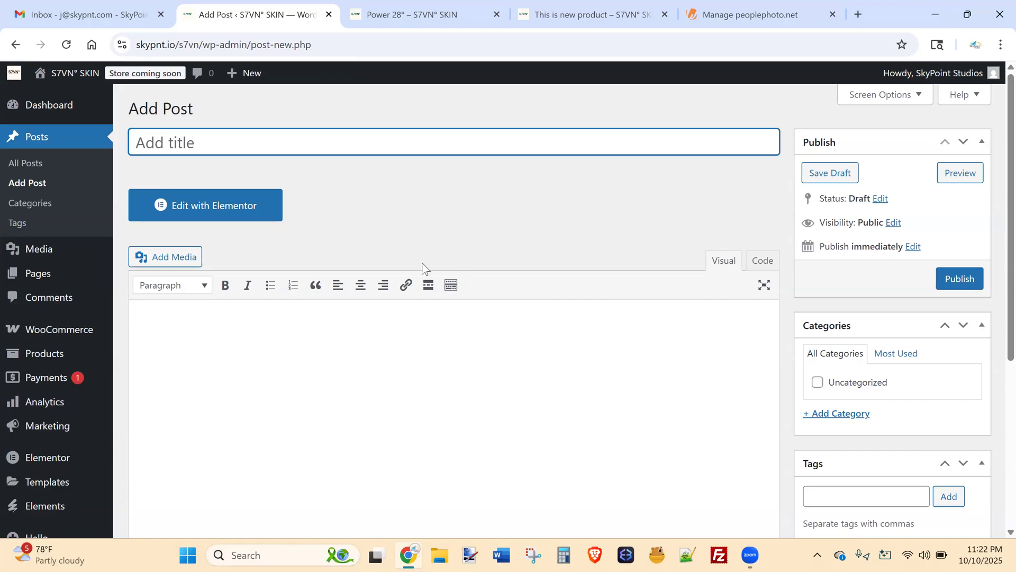
Title the post 'This is the title' with body text 'This is the content'.
type("This is the title")
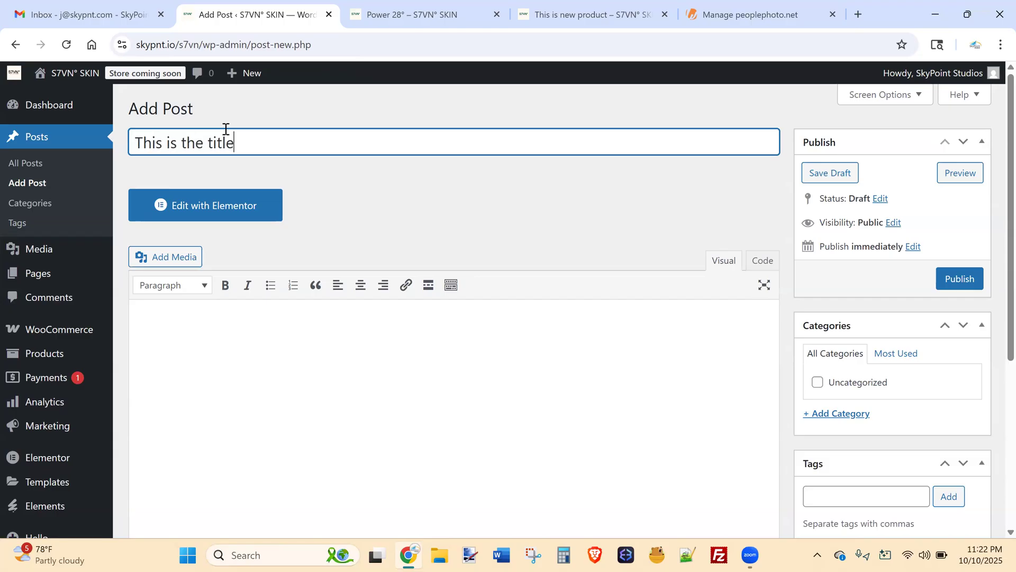
key("Tab")
left_click(249, 373)
type("This is ")
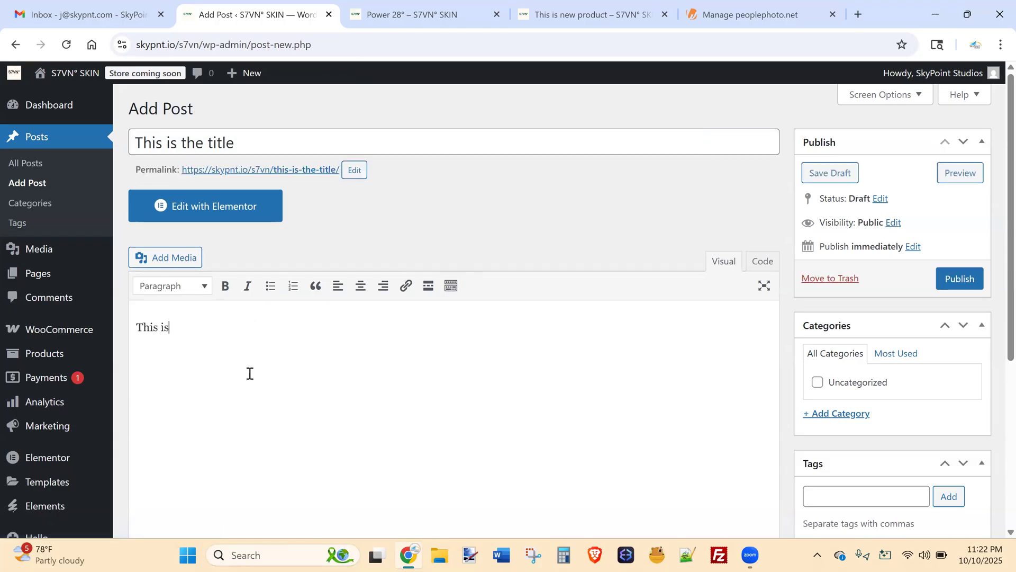
type("the content")
Create a new Basketball category and assign it to the post.
scroll(953, 249, "down", 1)
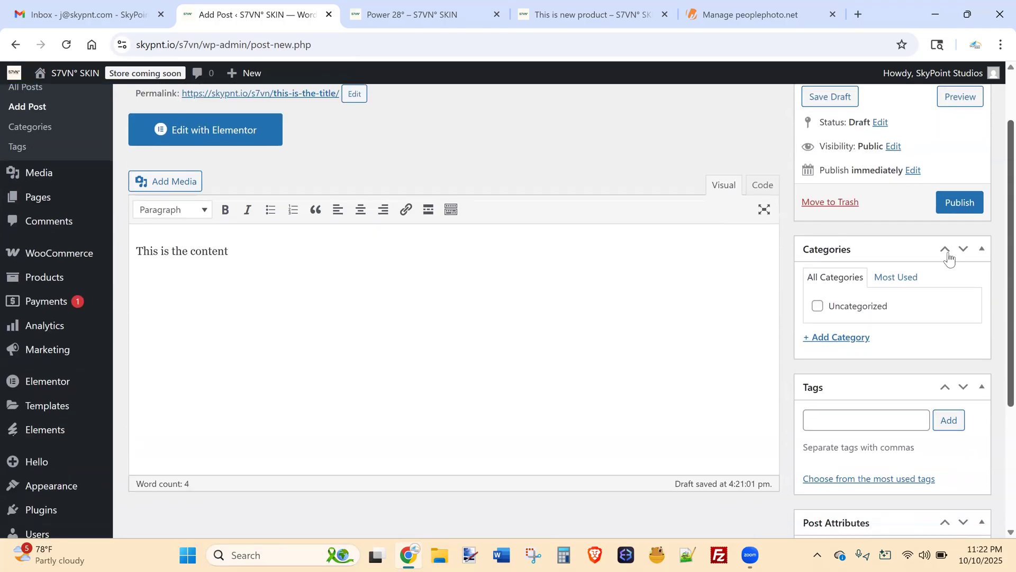
left_click(829, 345)
type("S")
type("asketbal")
type("l")
left_click(840, 432)
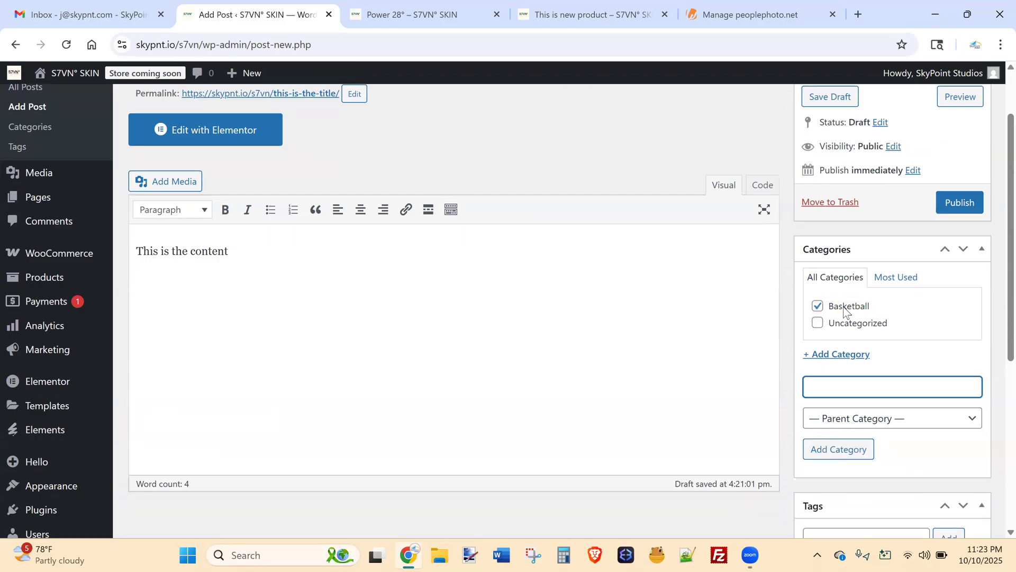
Open the featured image picker and close it without choosing an image.
scroll(997, 270, "down", 2)
scroll(997, 270, "down", 5)
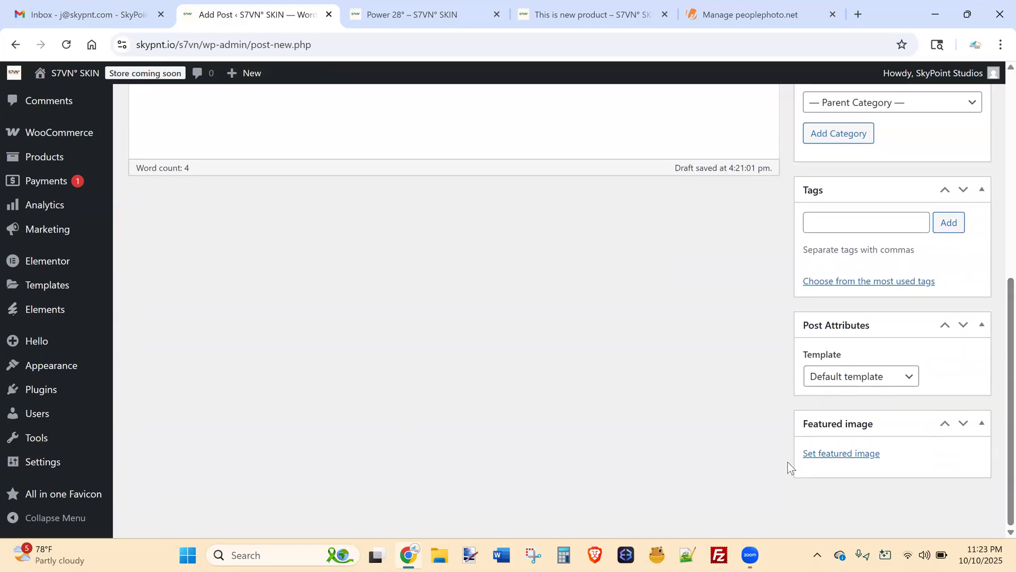
left_click(834, 454)
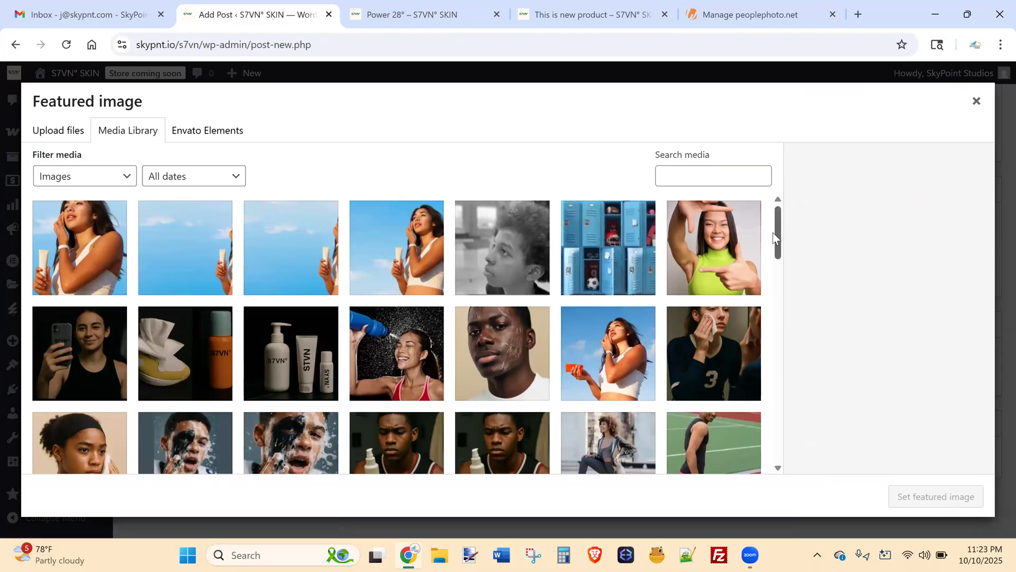
left_click_drag(774, 238, 899, 222)
left_click(975, 101)
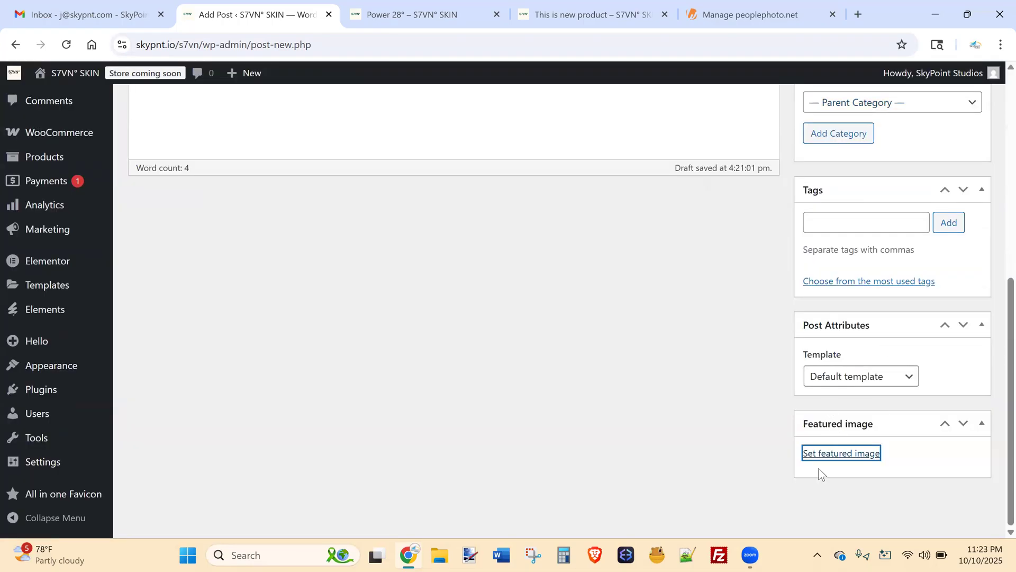
scroll(993, 403, "up", 6)
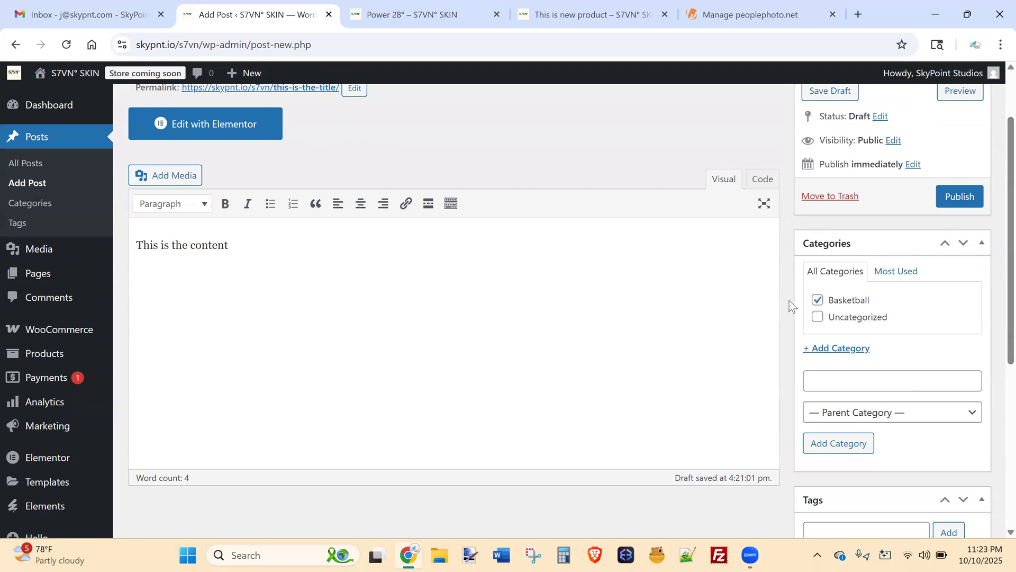
scroll(998, 193, "up", 2)
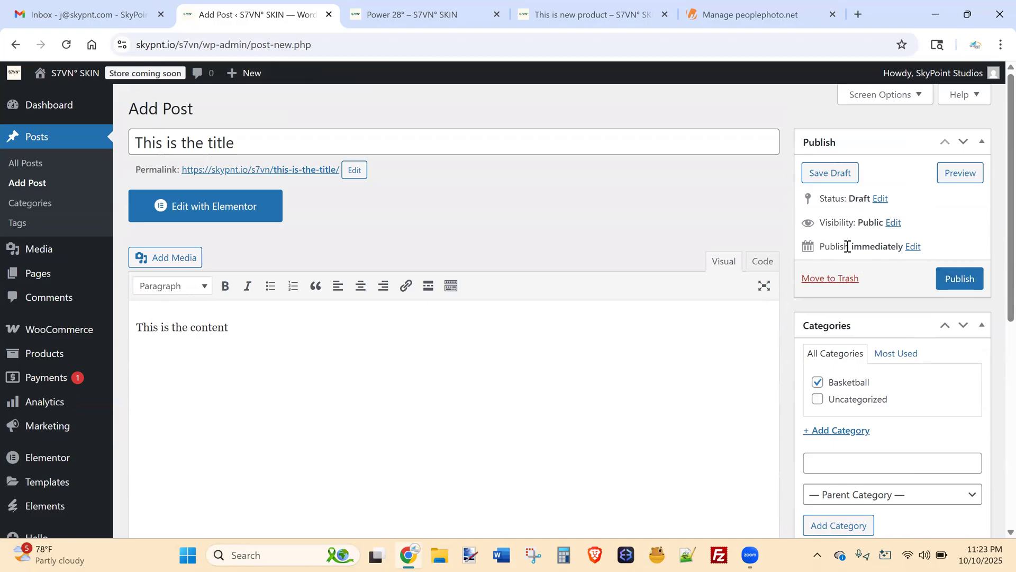
Open the post's publish date fields, keeping the month at 10-Oct, 2025 at 16:20.
left_click(914, 247)
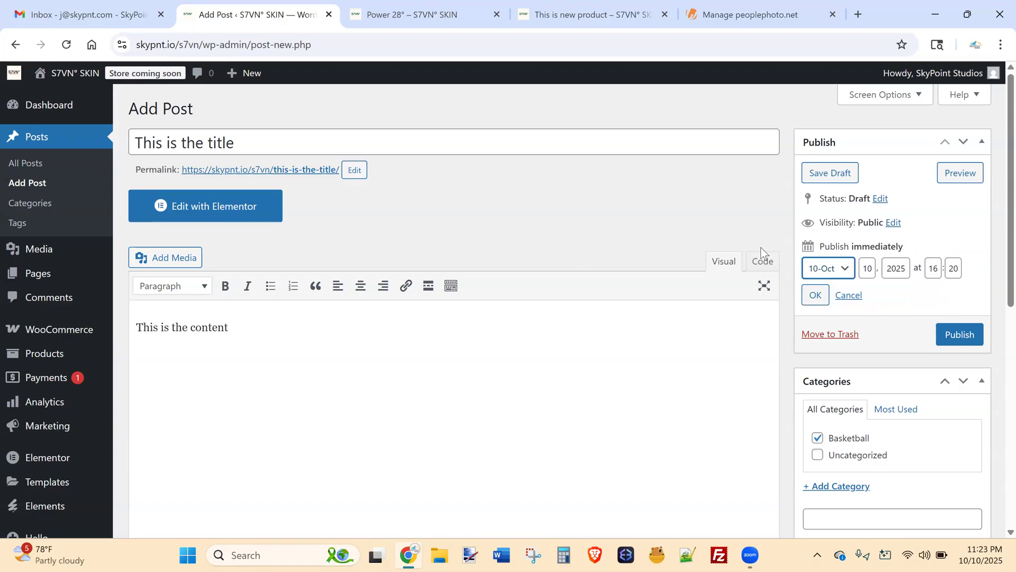
left_click(824, 271)
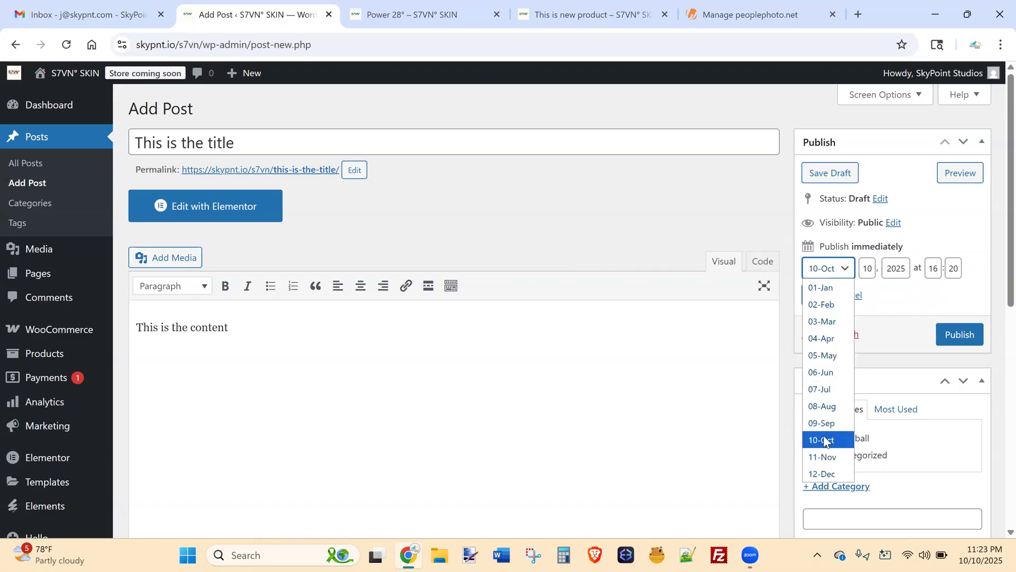
key("Down")
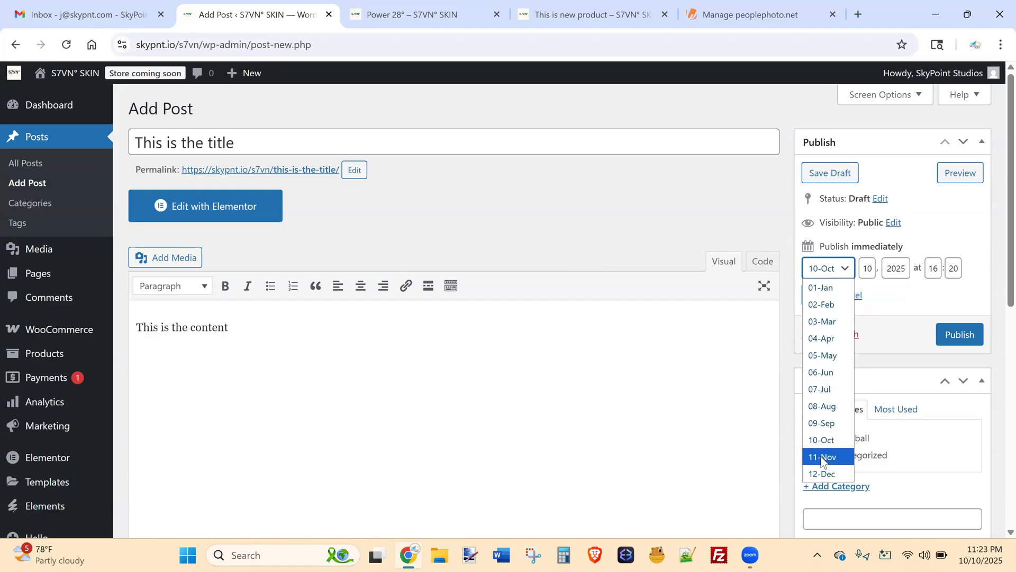
left_click(729, 161)
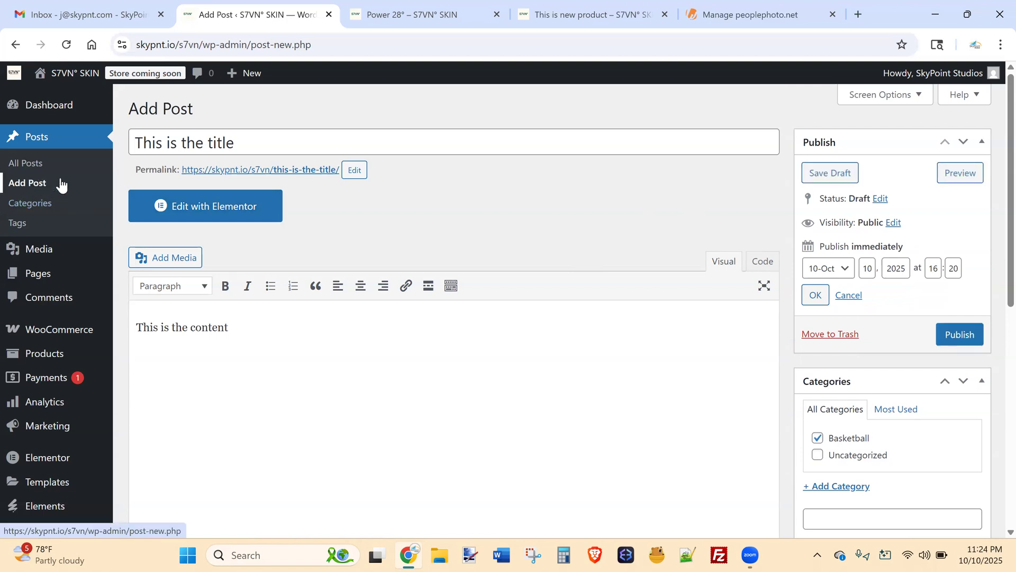
mouse_move(76, 264)
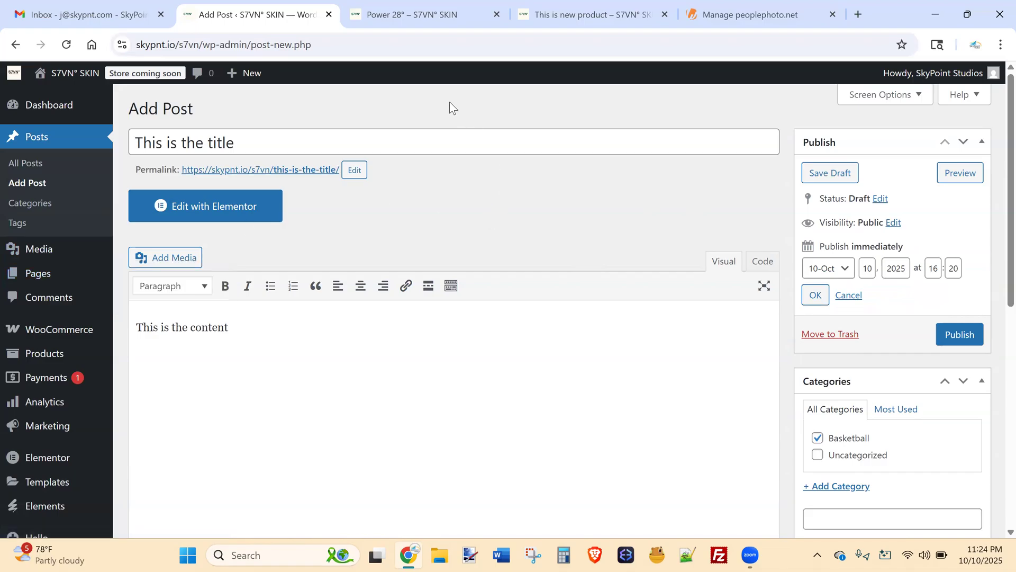
View the S7VN° storefront home page in the other tab, then return to the post editor.
left_click(364, 7)
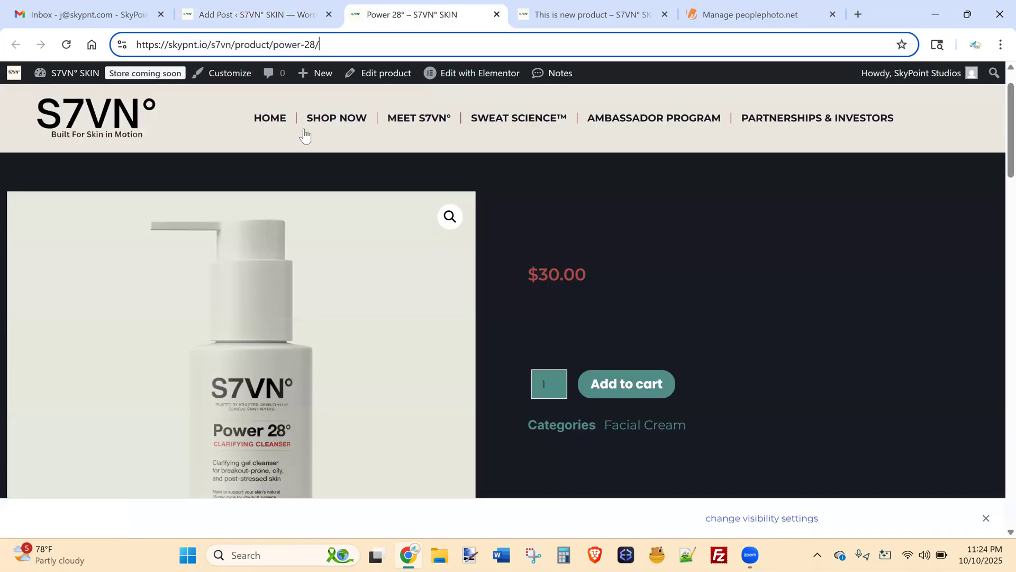
left_click(264, 120)
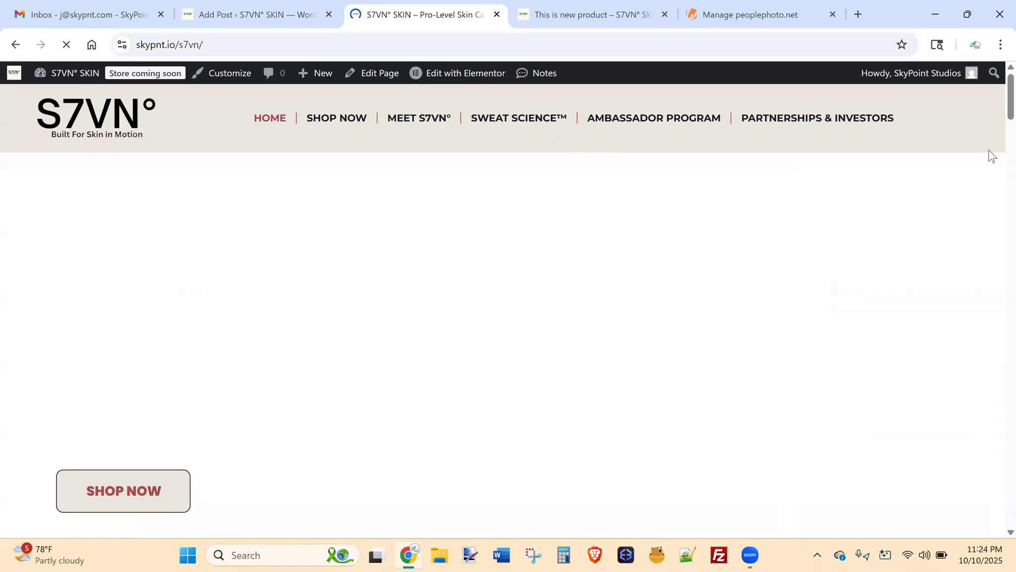
left_click_drag(994, 101, 988, 53)
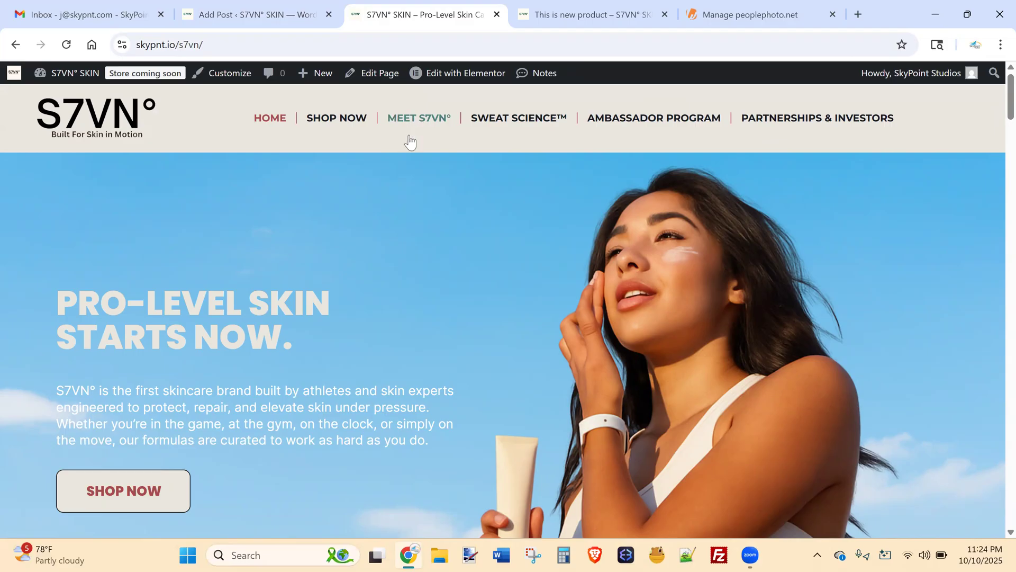
left_click(238, 7)
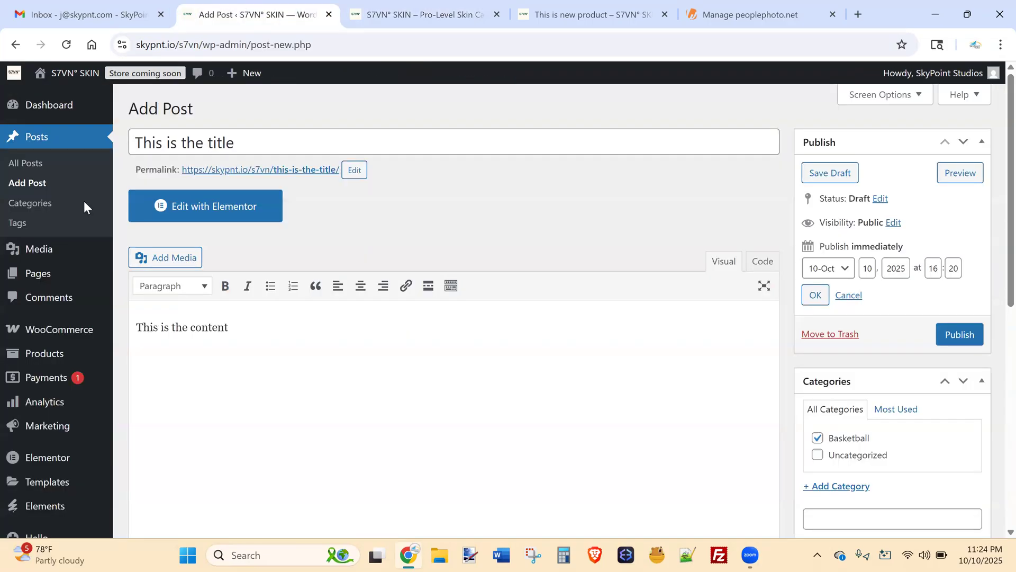
Discard the unsaved post, publish a new page titled 'Blog', and go to Appearance > Menus.
mouse_move(102, 273)
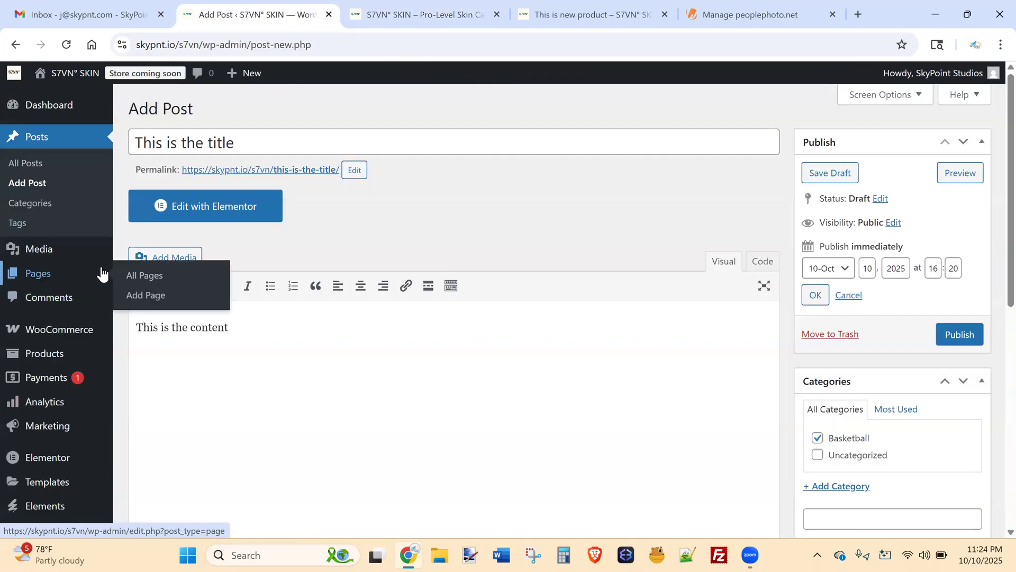
left_click(135, 297)
left_click(583, 130)
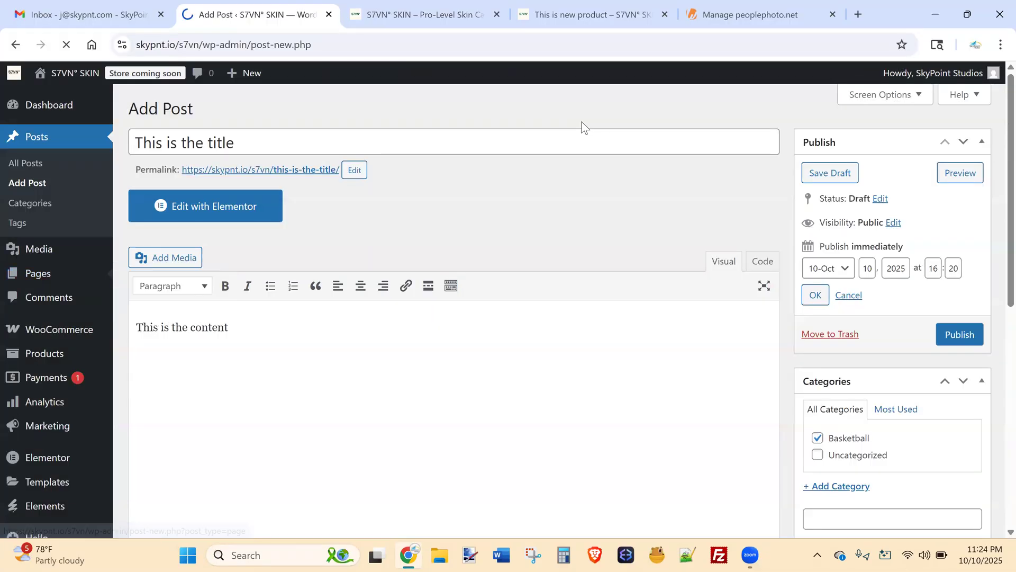
type("B")
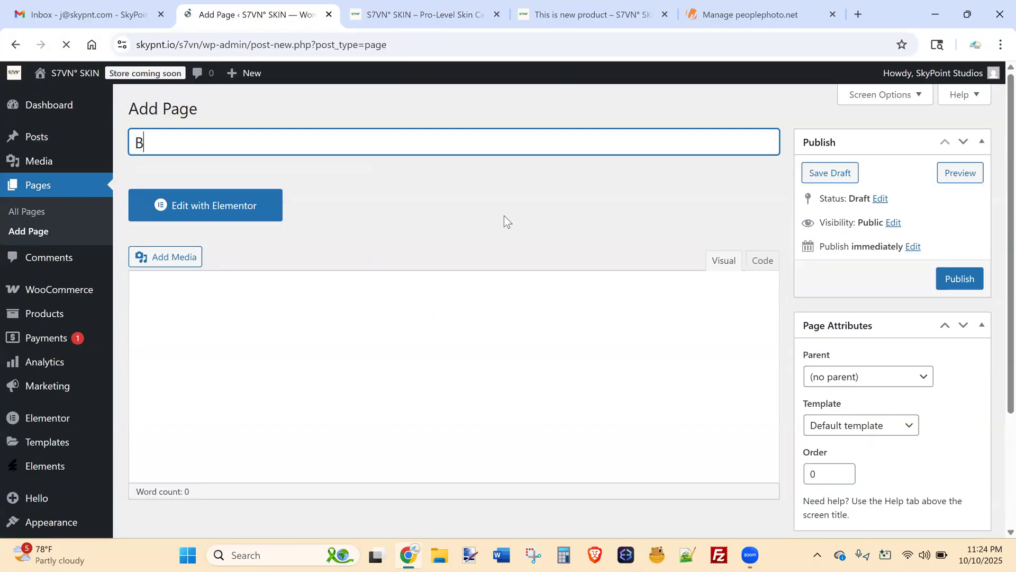
type("log")
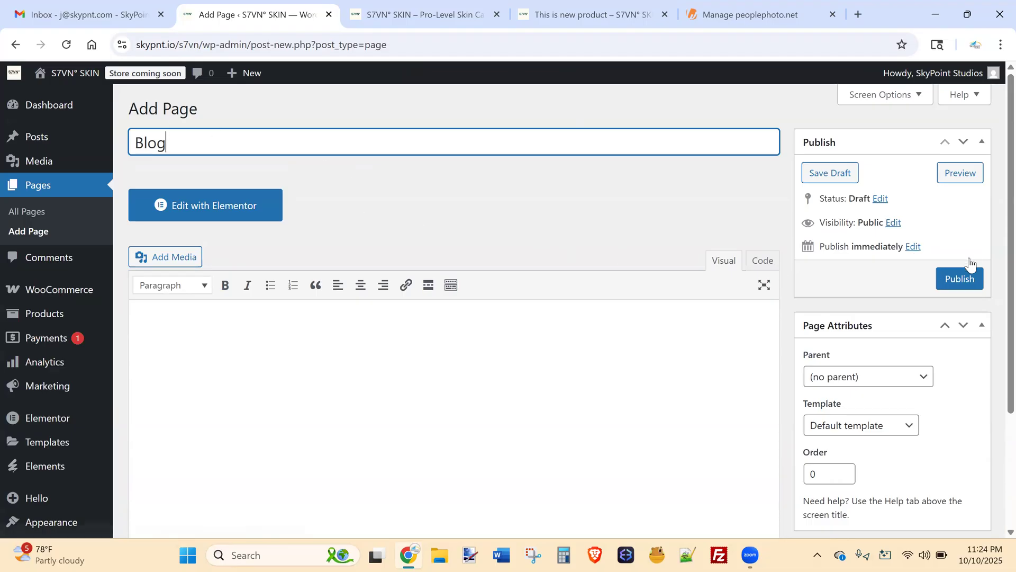
left_click(957, 280)
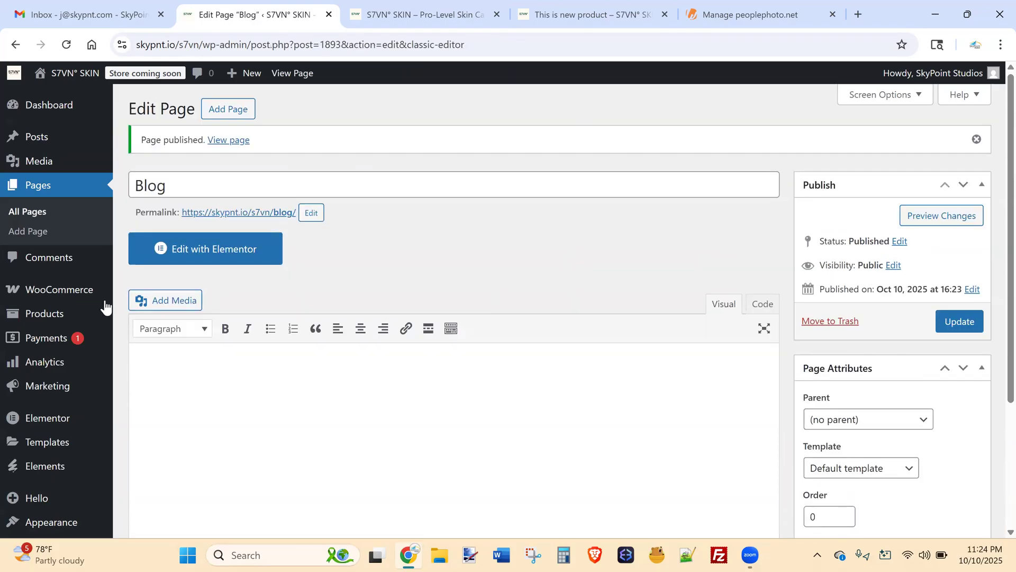
scroll(998, 169, "down", 2)
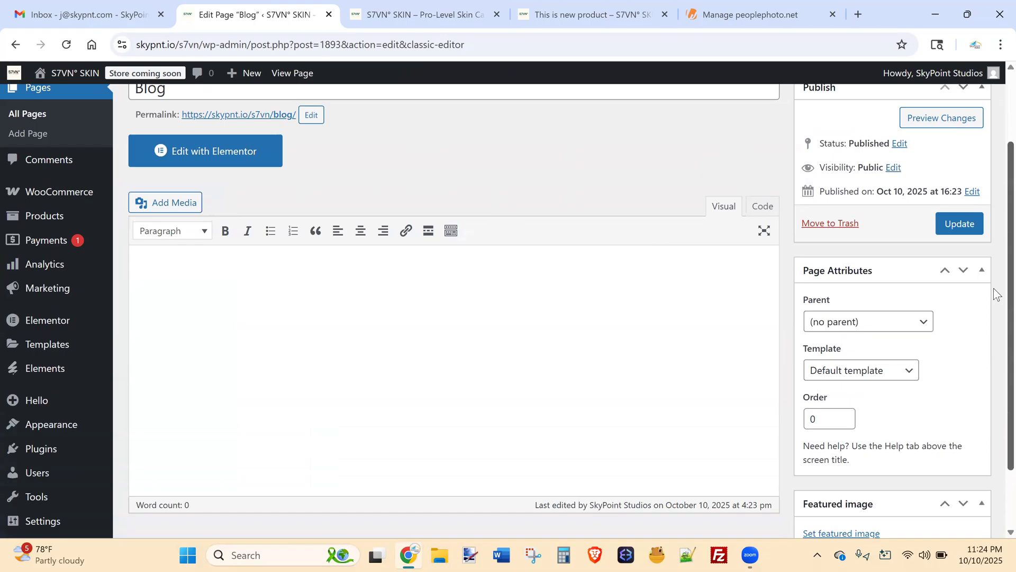
mouse_move(23, 403)
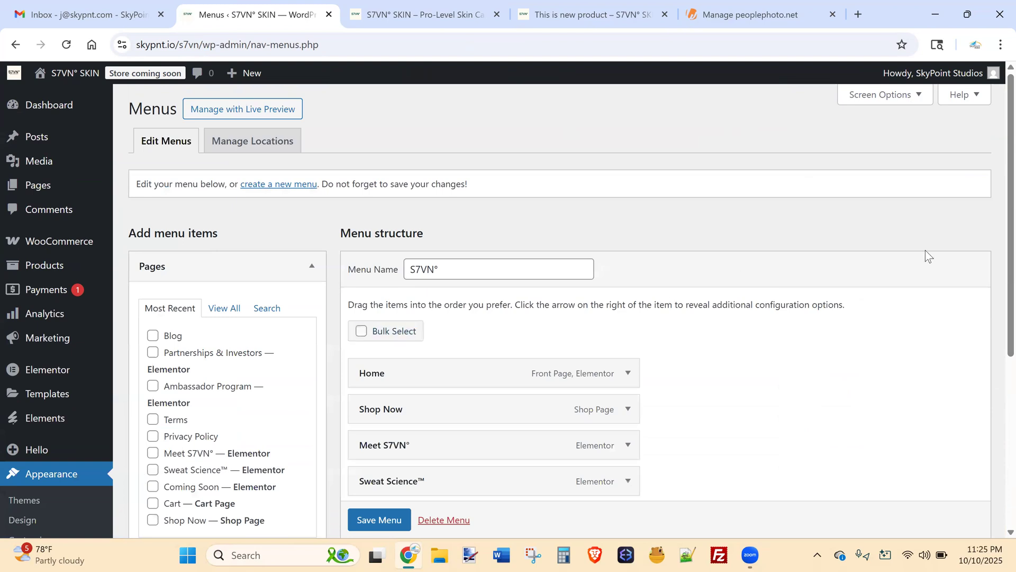
Add the Blog page to the S7VN° menu as a sub item of Meet S7VN° and save.
scroll(994, 211, "down", 3)
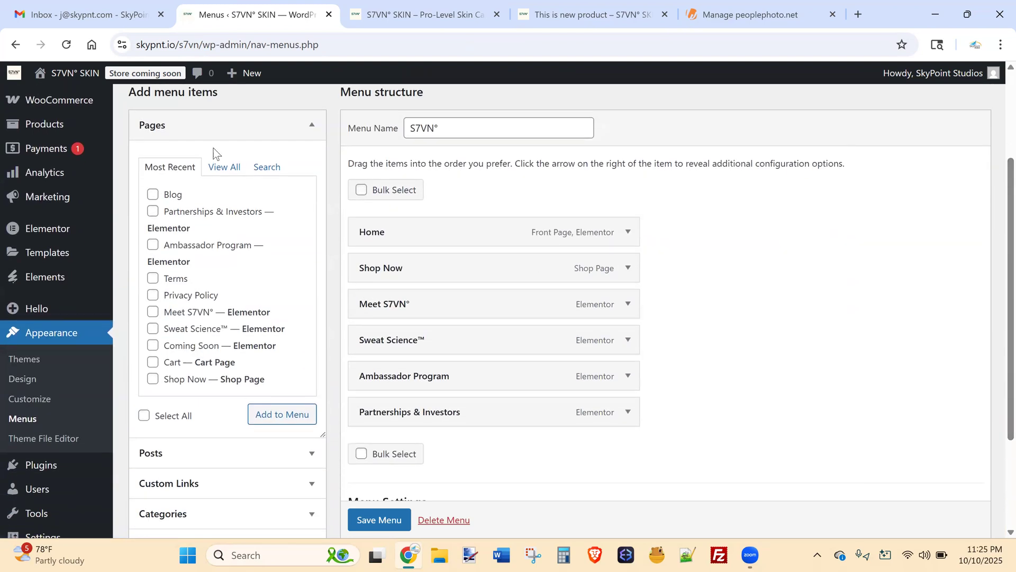
left_click(276, 416)
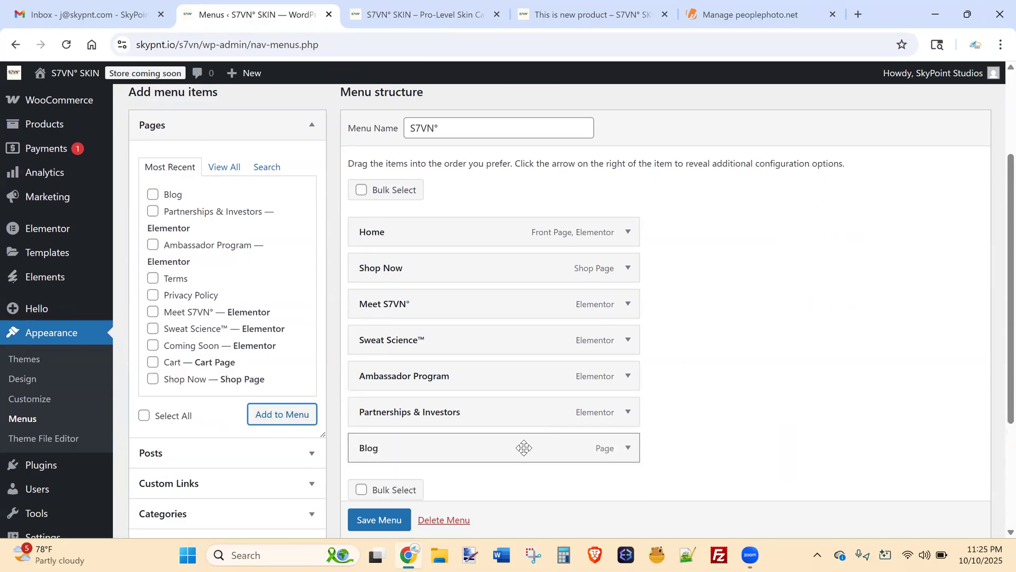
left_click_drag(511, 449, 527, 338)
scroll(593, 339, "down", 2)
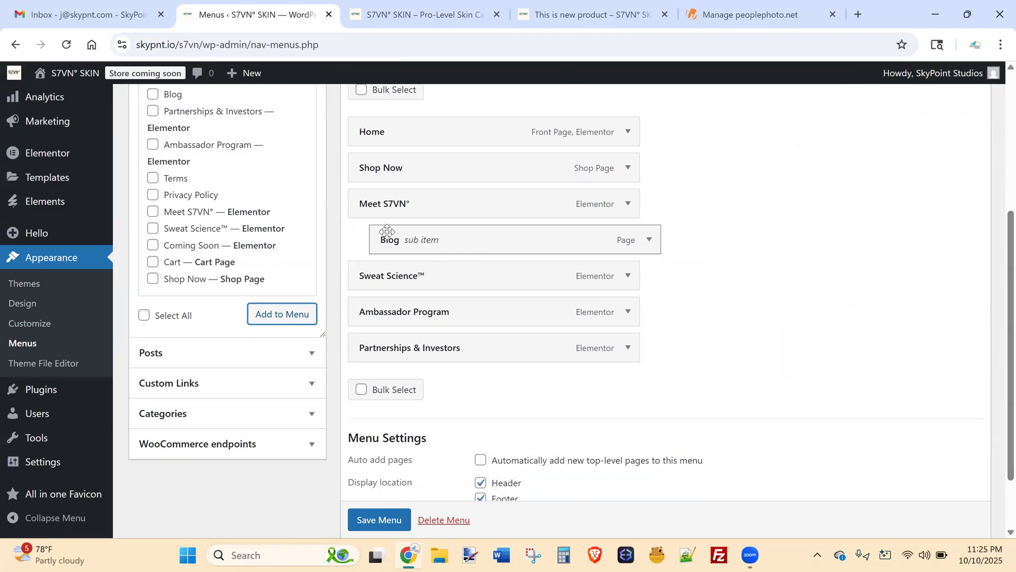
mouse_move(421, 243)
left_mouse_down()
mouse_move(402, 273)
mouse_move(422, 229)
left_mouse_up()
scroll(380, 464, "down", 1)
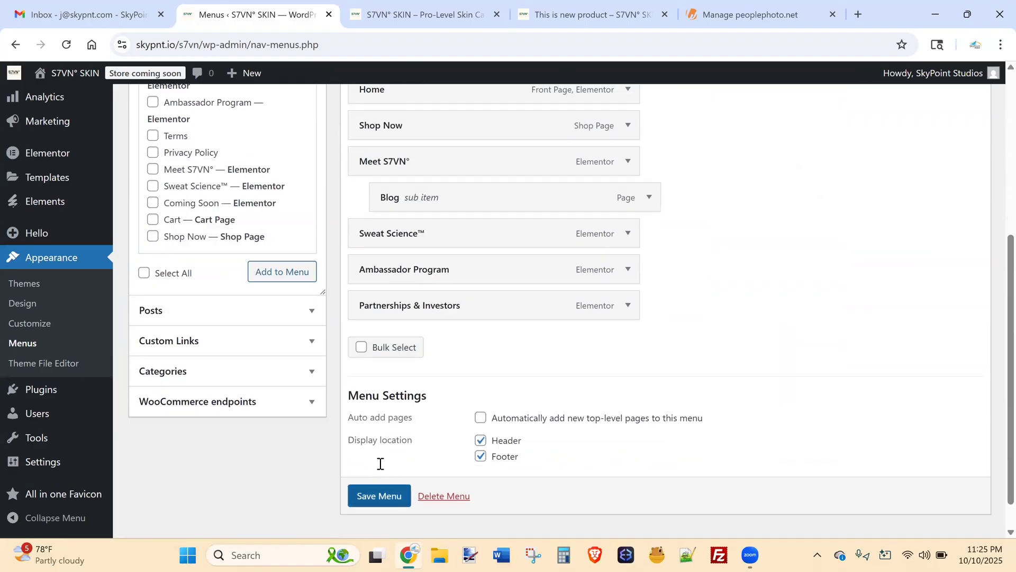
left_click(379, 495)
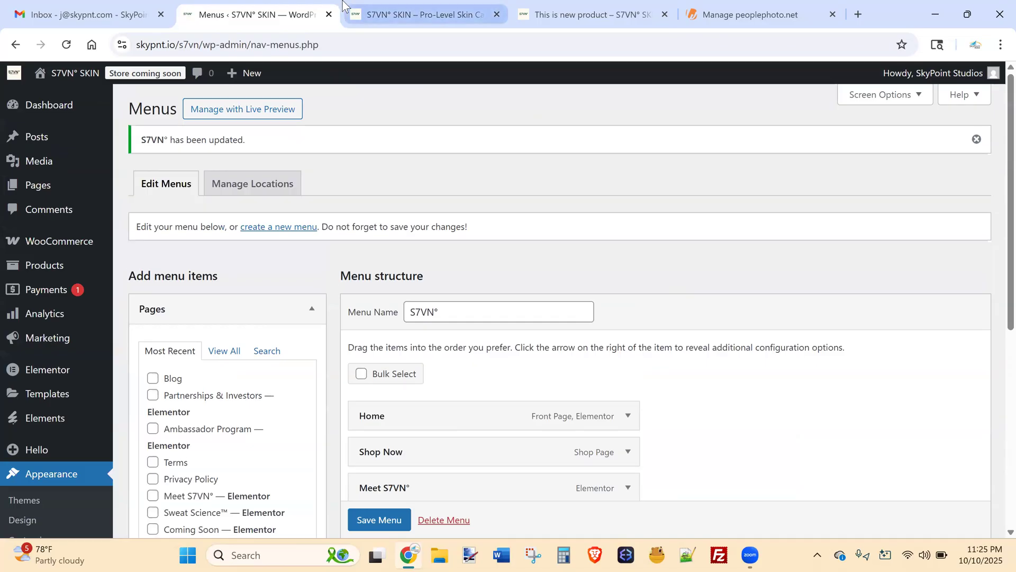
Reload the storefront to check Blog in the Meet S7VN° dropdown, then return to the menu editor.
left_click(418, 15)
left_click(67, 44)
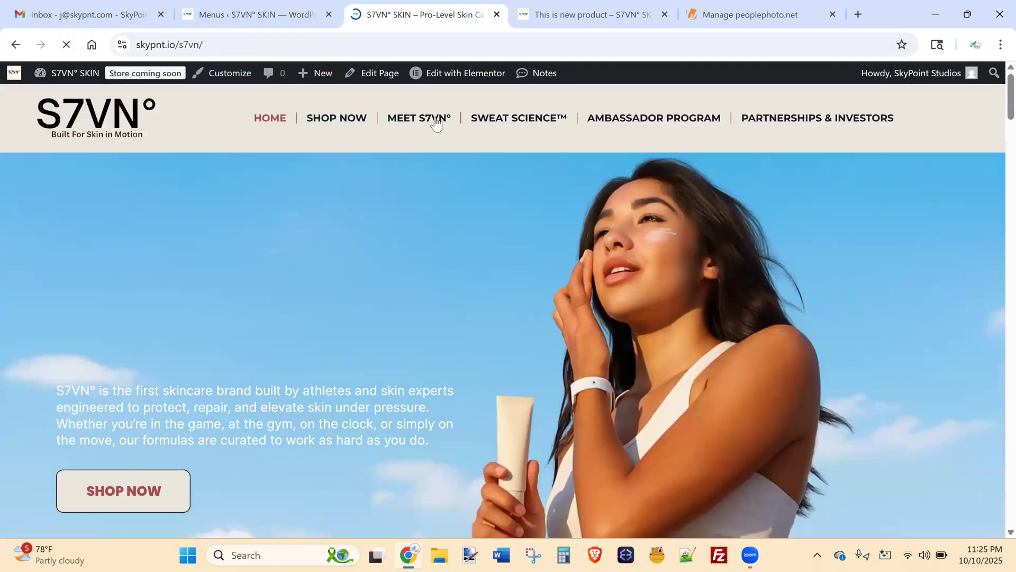
mouse_move(435, 121)
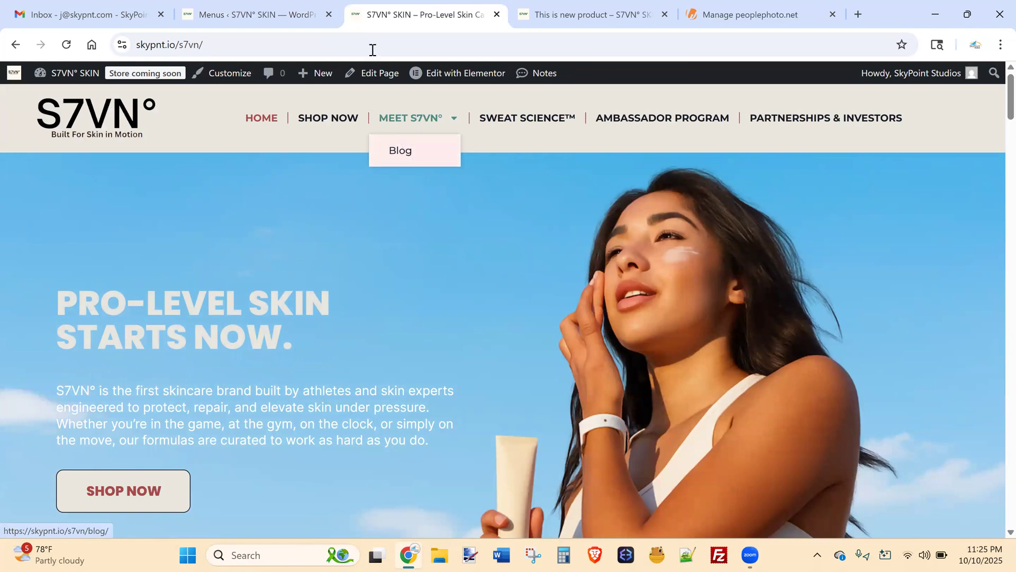
left_click(249, 15)
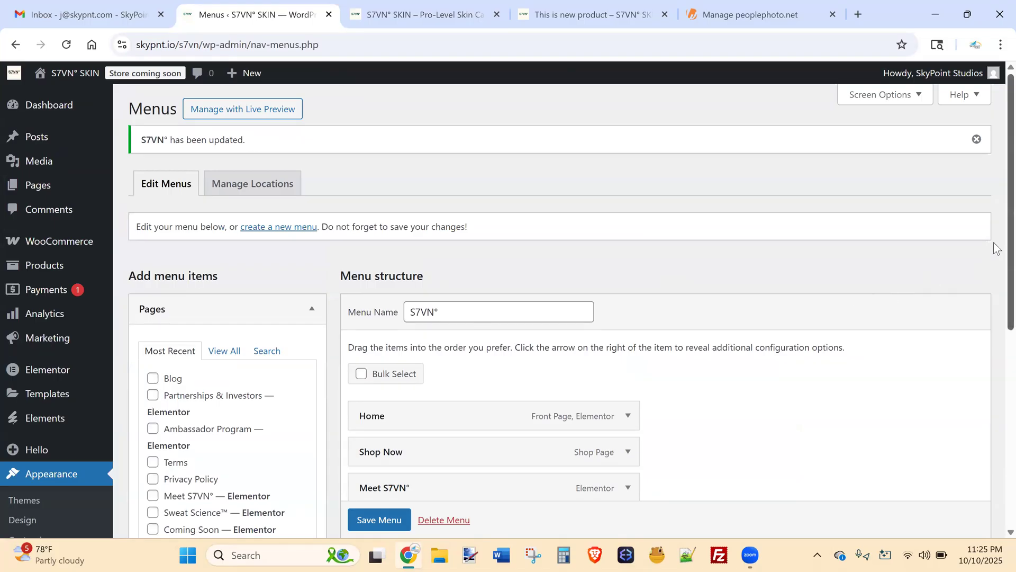
Add the Privacy Policy page to the menu nested under Meet S7VN° and check the storefront.
scroll(997, 248, "down", 3)
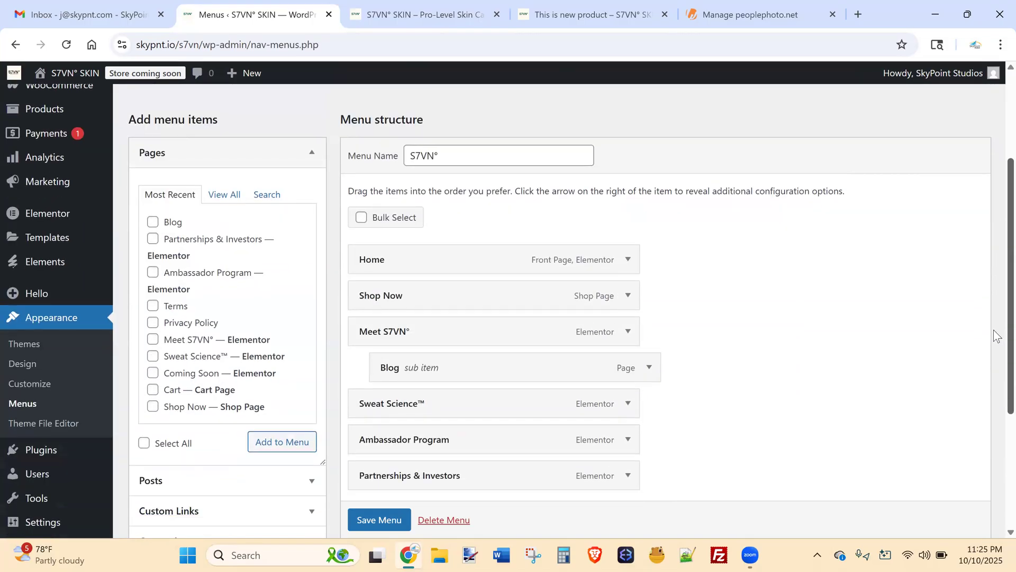
scroll(997, 336, "down", 1)
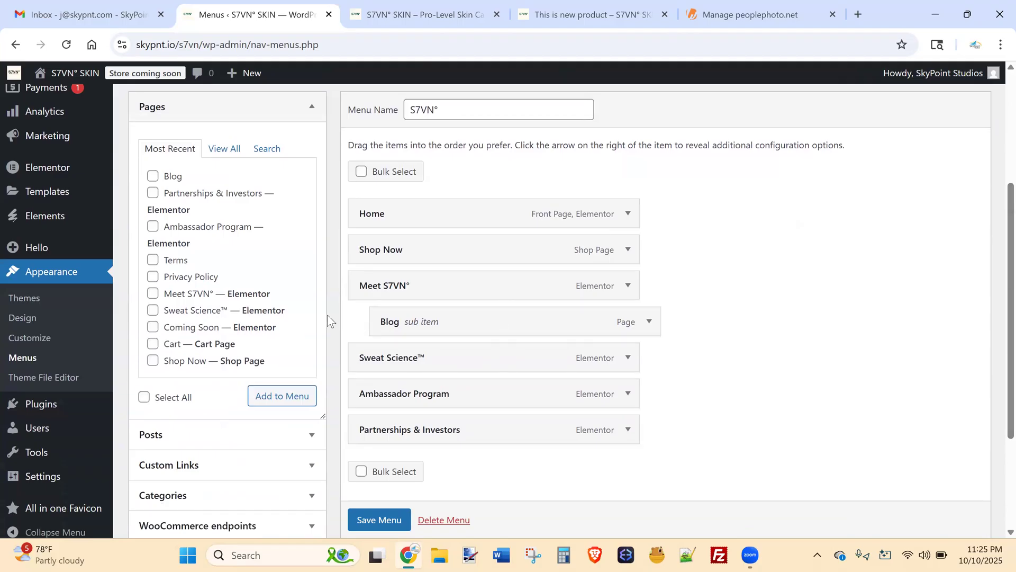
left_click(310, 405)
left_click_drag(463, 471, 470, 320)
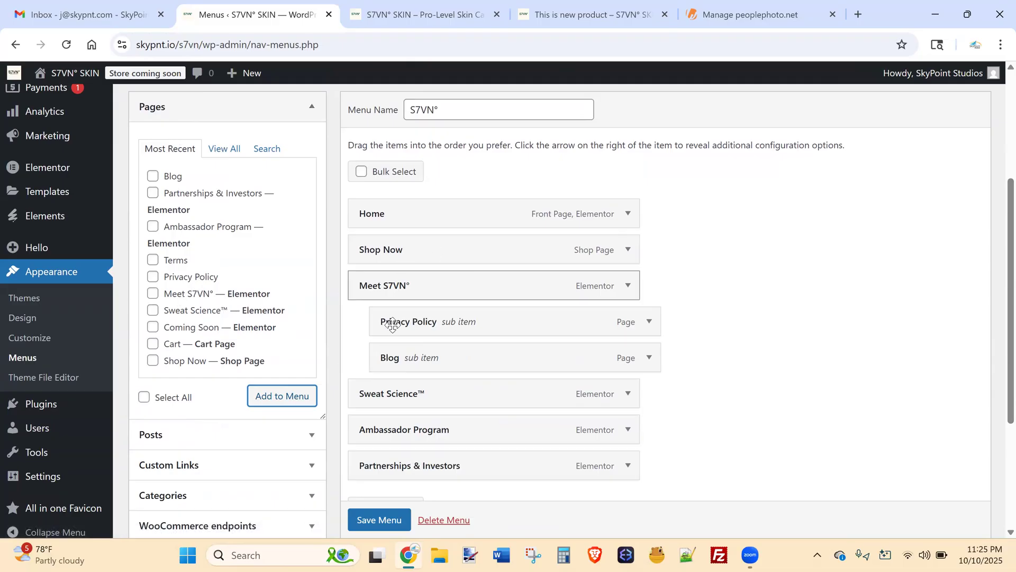
left_click(423, 14)
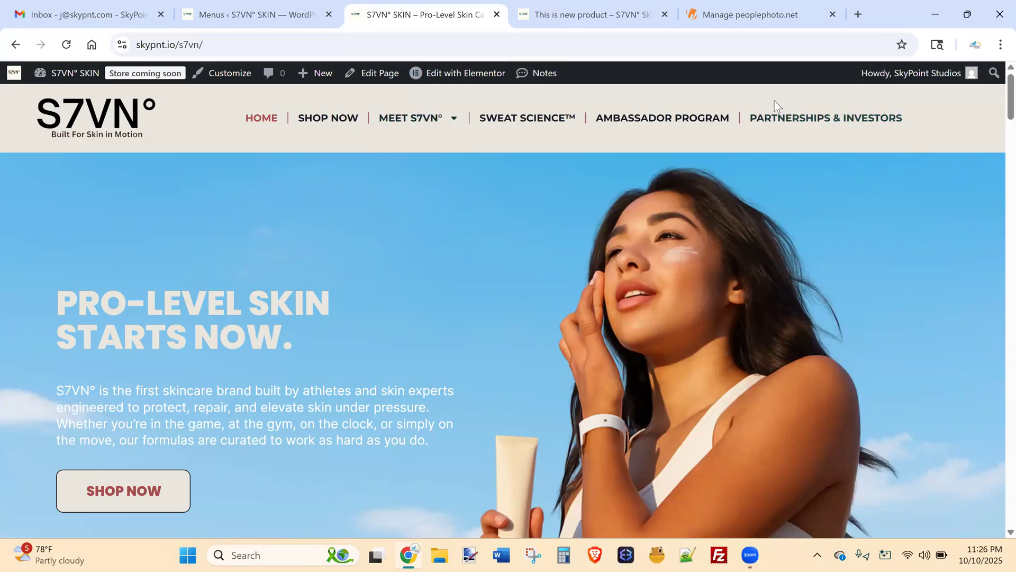
left_click(240, 3)
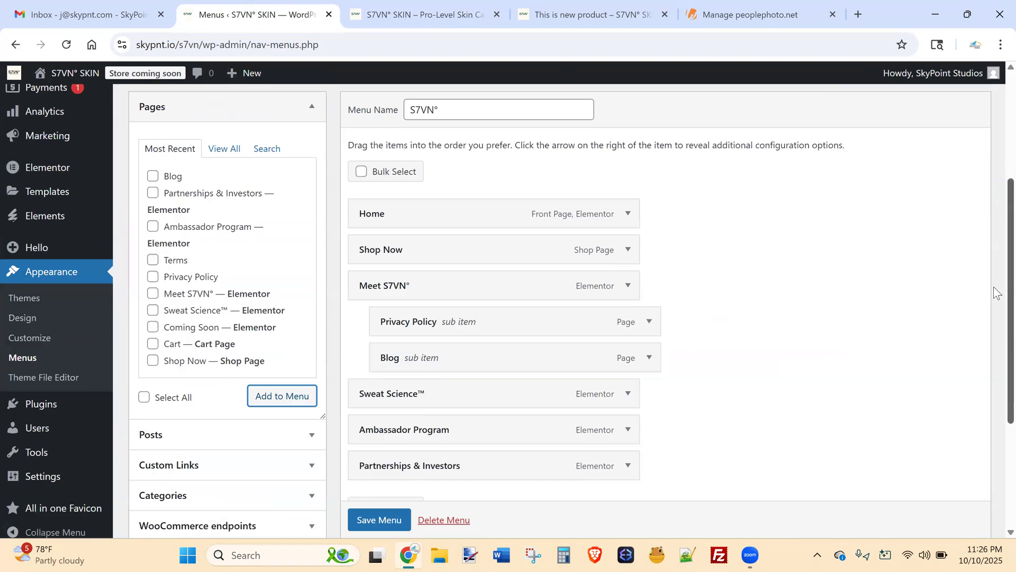
Move Blog to a top-level item at the end of the menu, save, and reload the storefront.
scroll(947, 302, "down", 1)
left_click_drag(508, 318, 486, 426)
left_click_drag(998, 354, 998, 417)
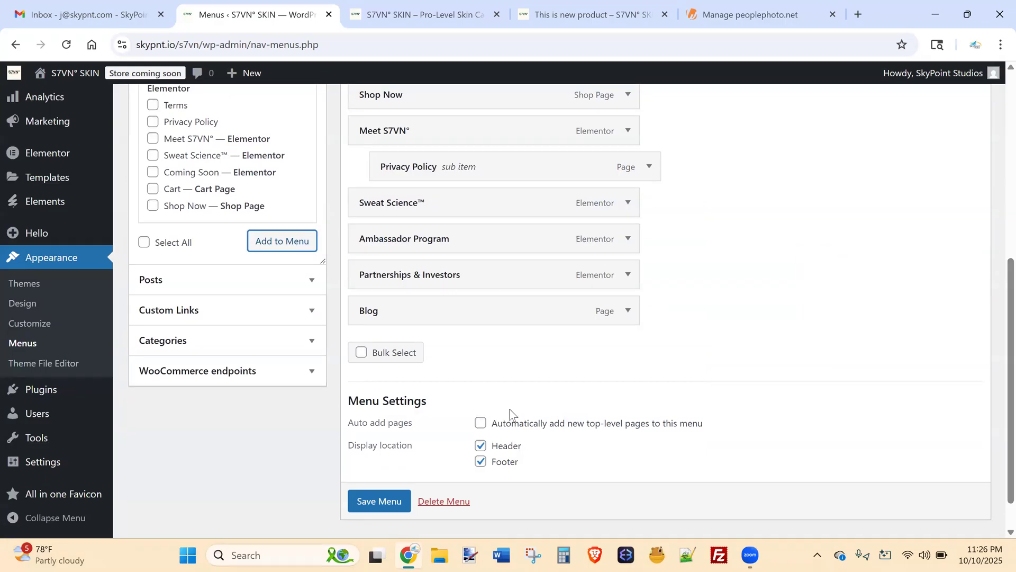
left_click(379, 501)
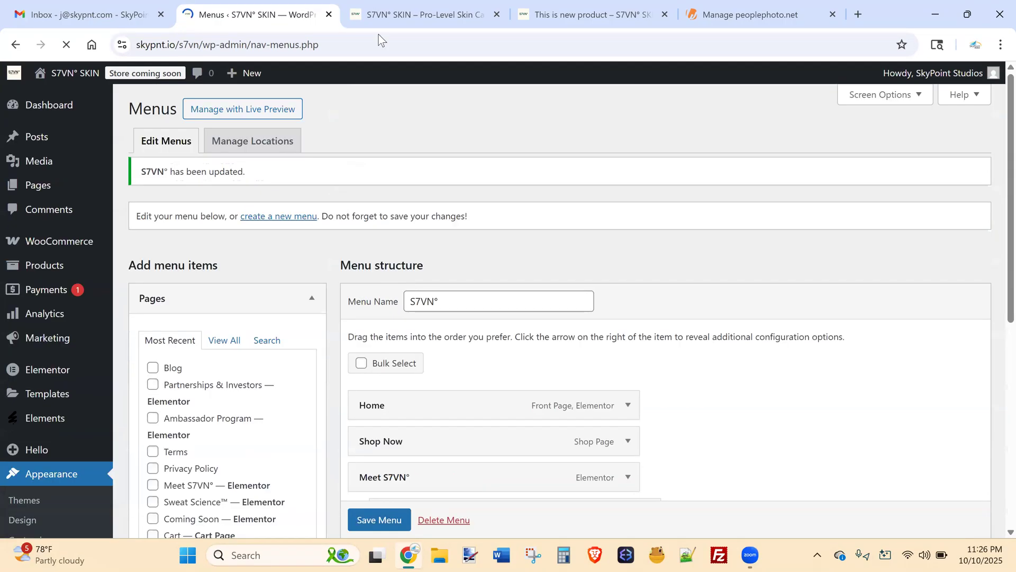
left_click(402, 14)
left_click(66, 44)
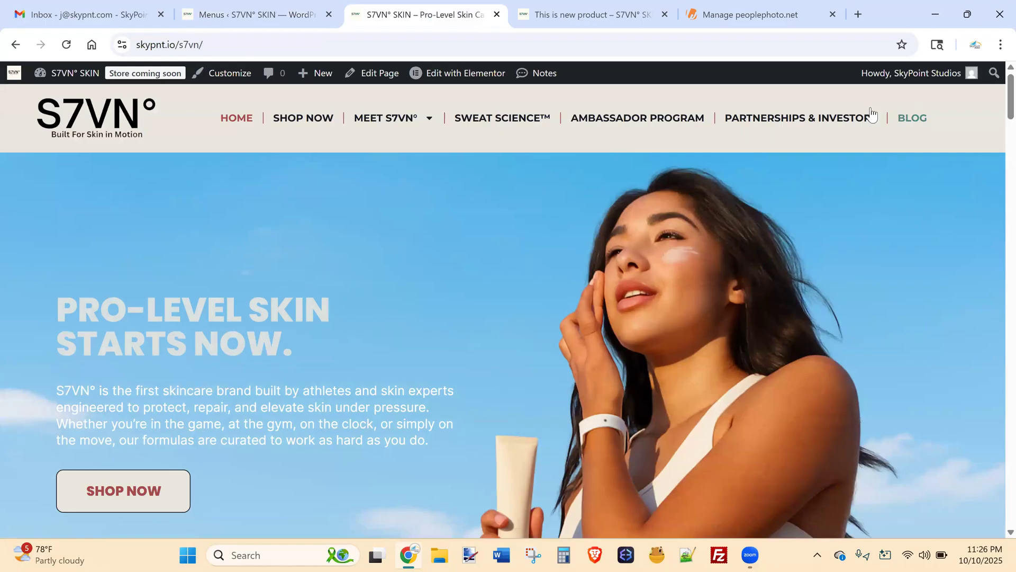
left_click(269, 16)
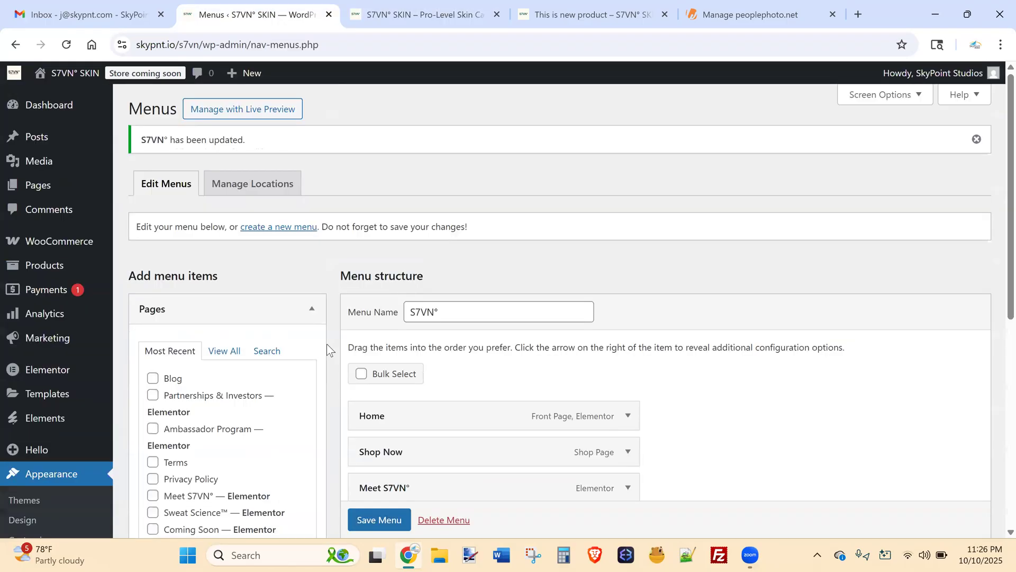
Move Privacy Policy to the top level, save the menu, and confirm it on the storefront.
scroll(995, 262, "down", 5)
left_click_drag(415, 285, 376, 431)
scroll(976, 293, "down", 3)
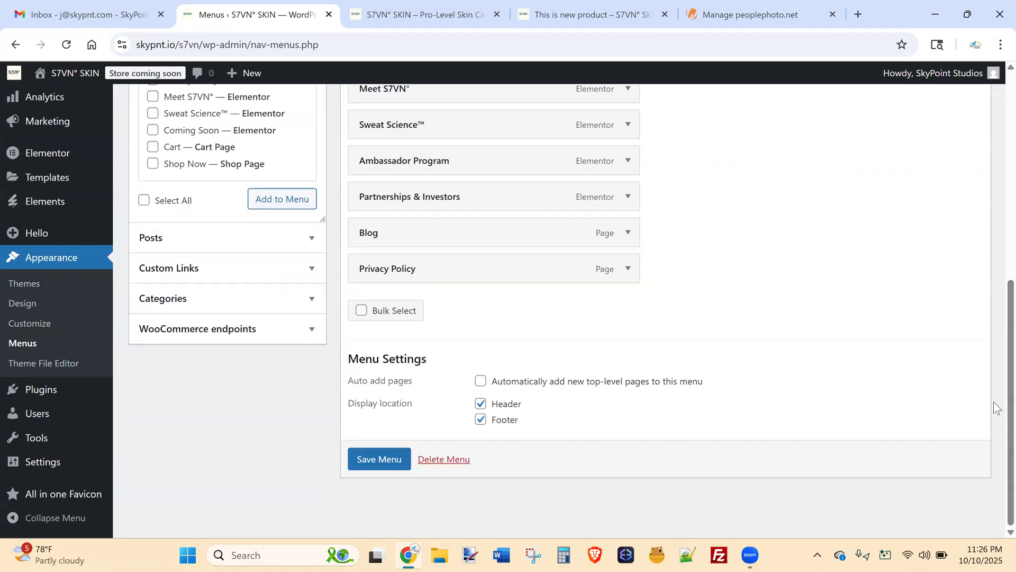
left_click(383, 473)
left_click(407, 13)
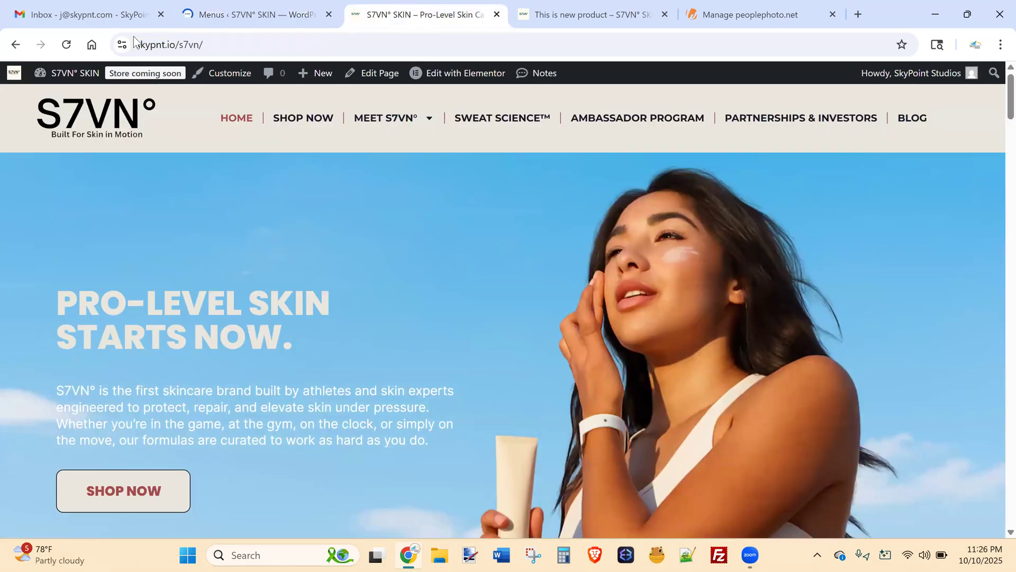
left_click(66, 45)
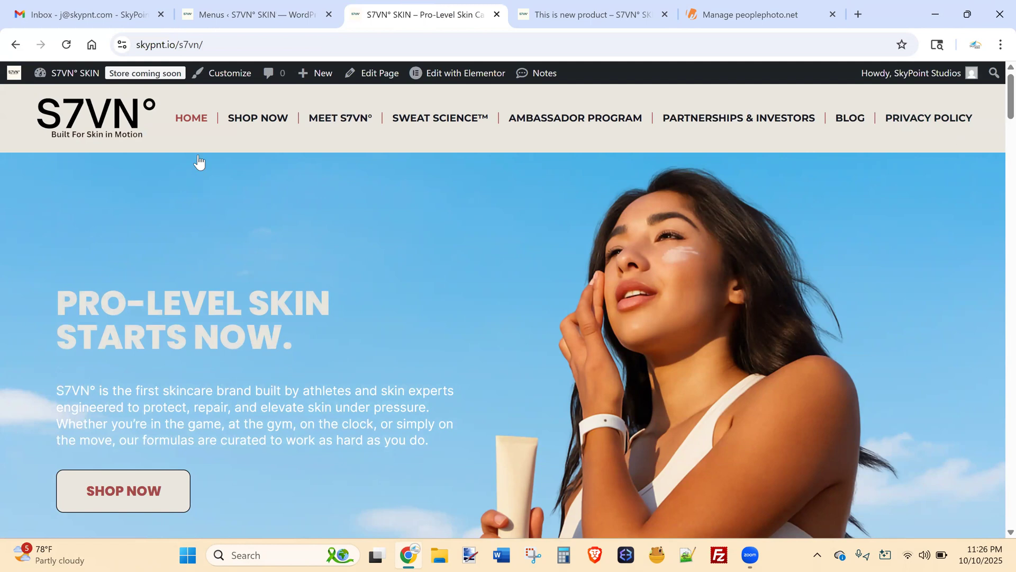
left_click(259, 10)
left_click(416, 4)
left_click(259, 15)
scroll(996, 292, "down", 2)
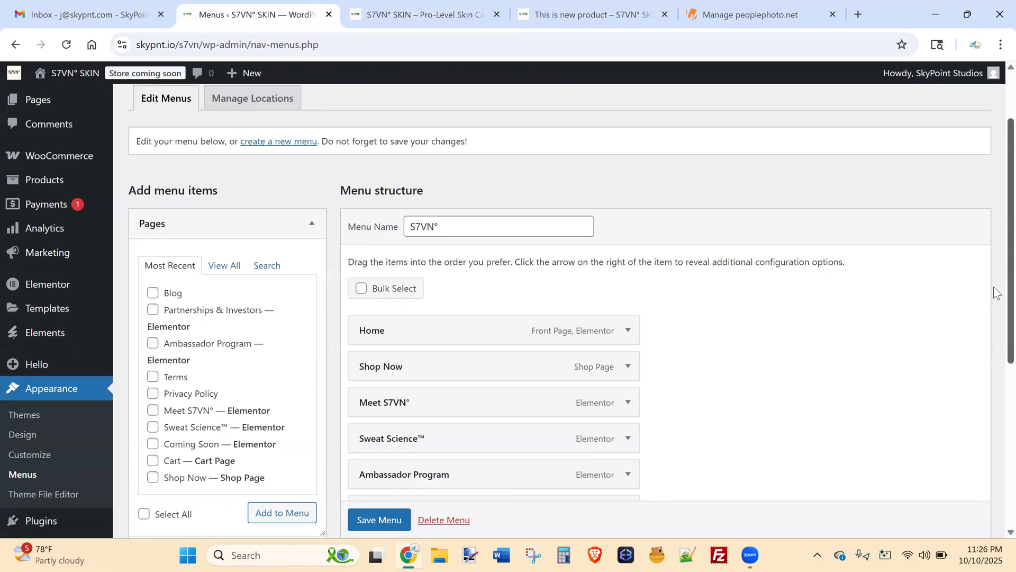
scroll(997, 292, "down", 3)
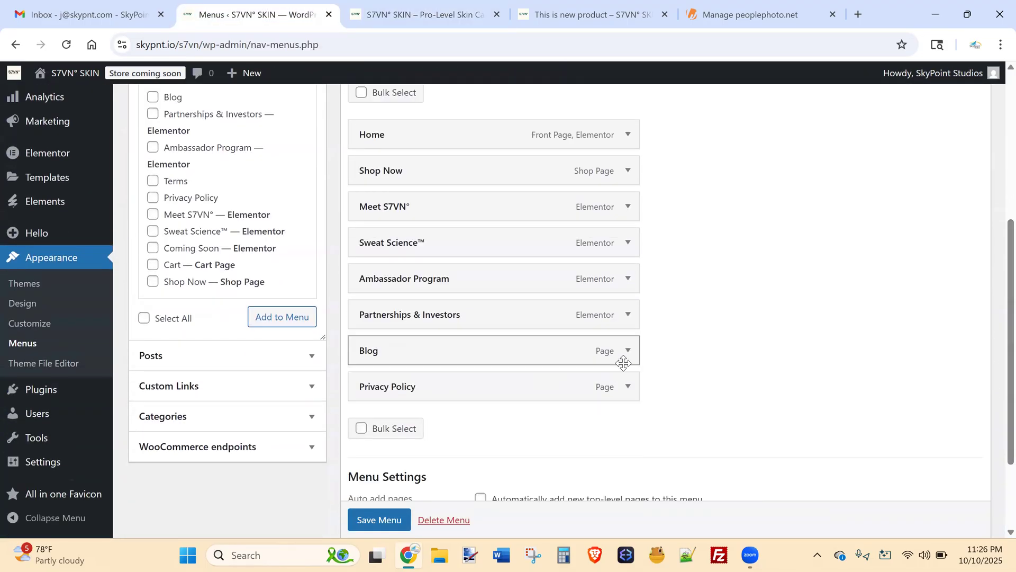
left_click(628, 351)
scroll(476, 408, "down", 2)
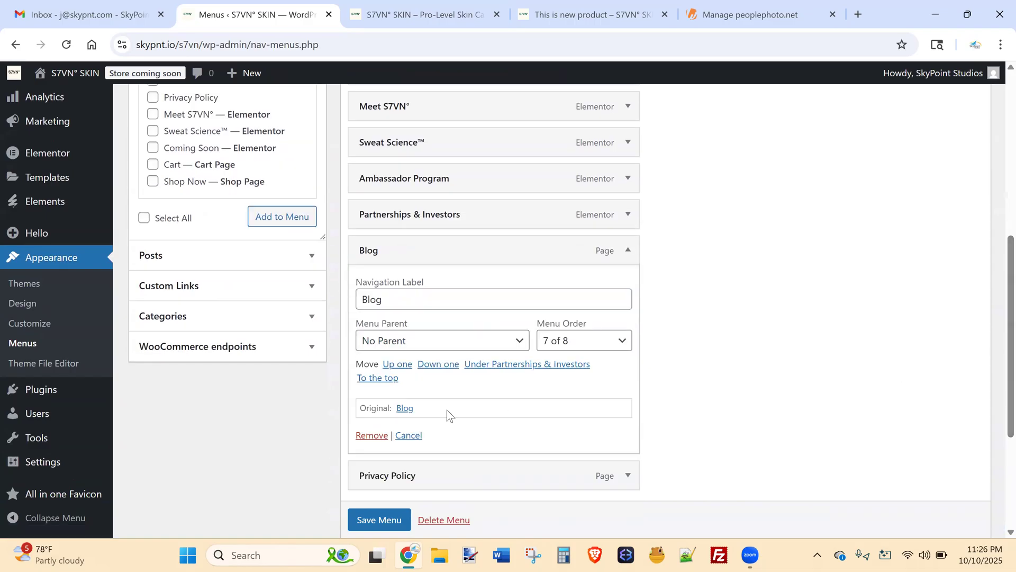
left_click(373, 435)
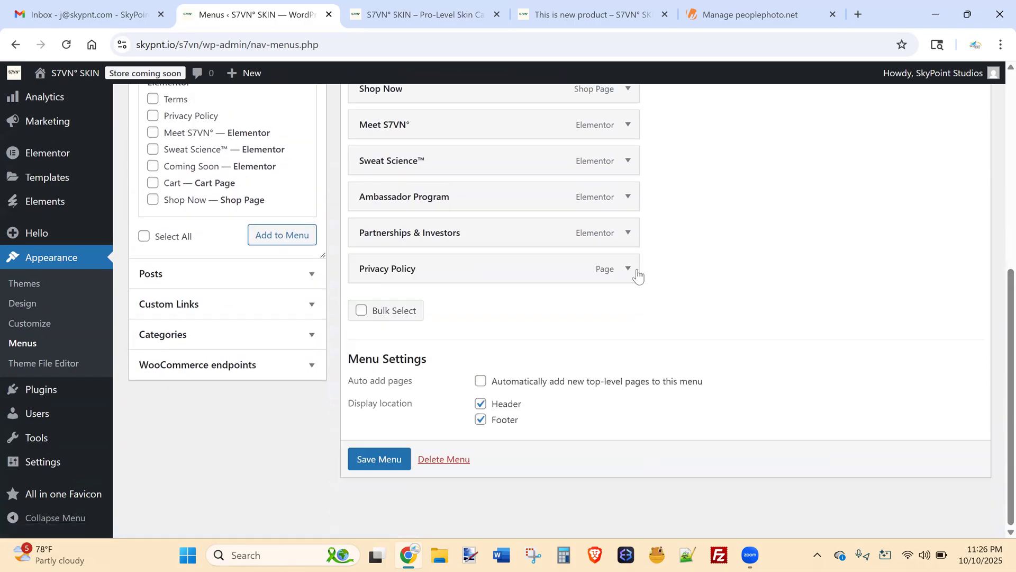
left_click(637, 272)
left_click(367, 437)
left_click(379, 459)
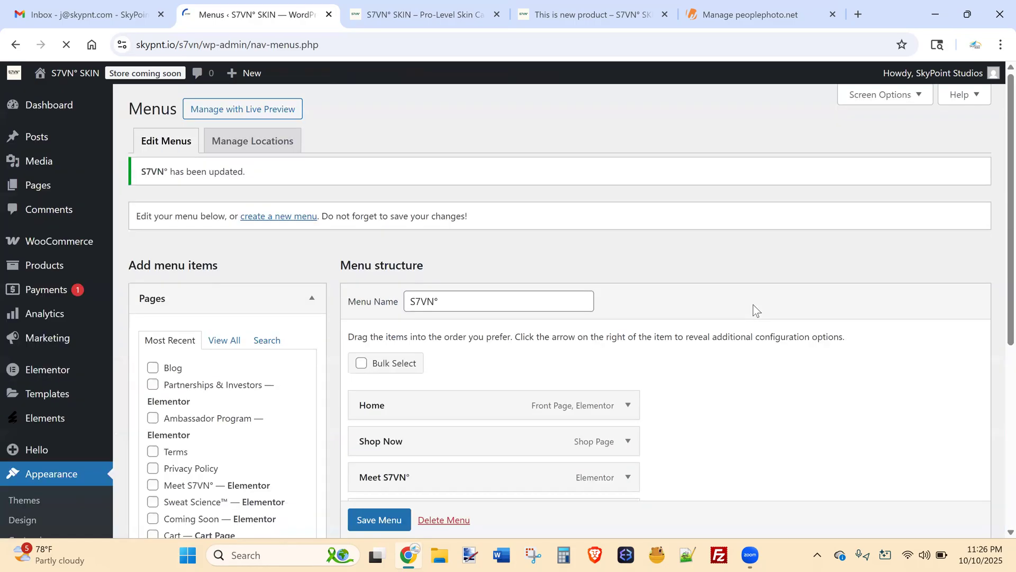
scroll(998, 207, "down", 3)
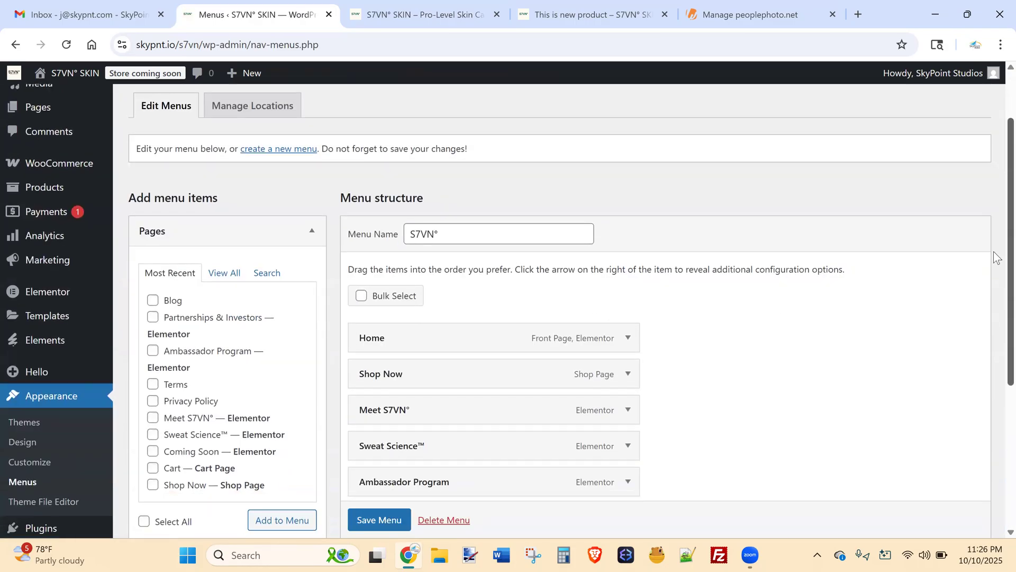
scroll(997, 303, "down", 2)
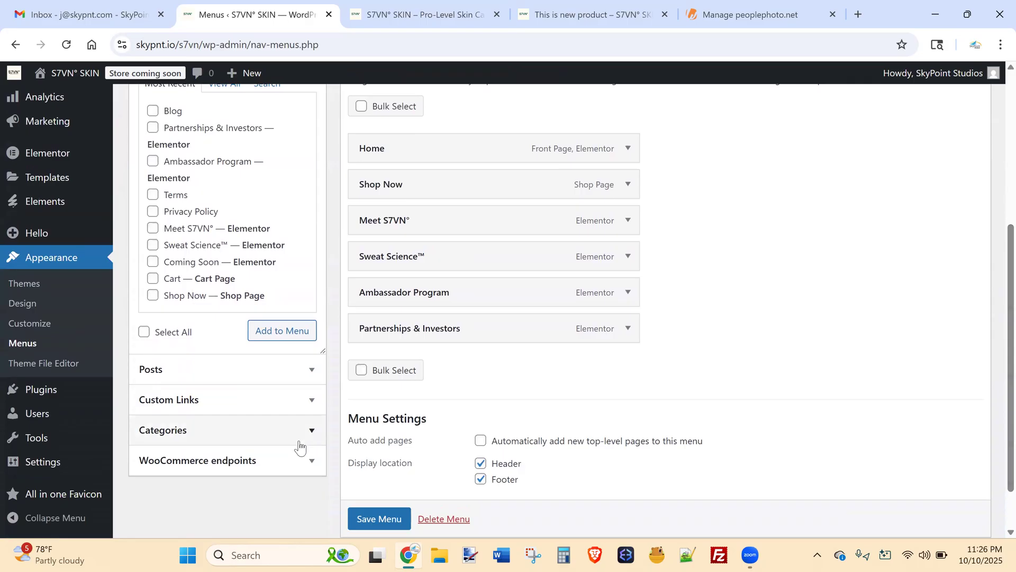
mouse_move(62, 468)
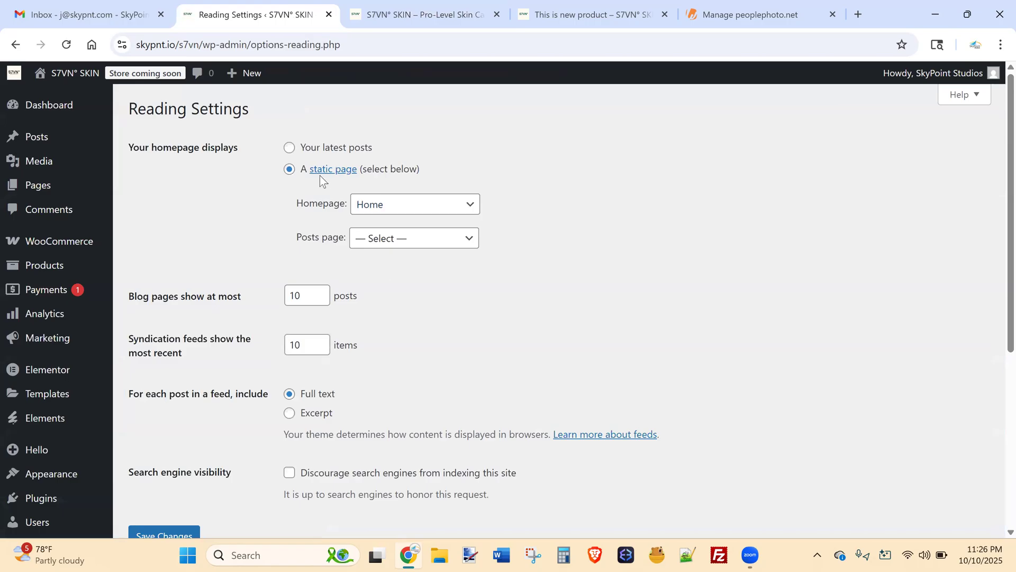
Choose Blog as the Posts page, keeping Home as the homepage, and save Reading settings.
left_click(409, 239)
left_click(384, 297)
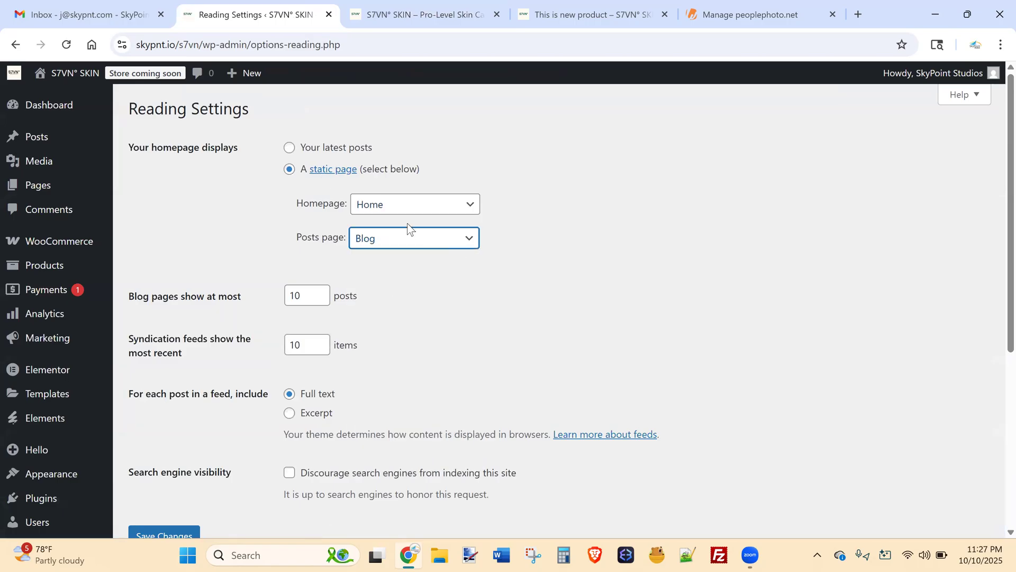
scroll(993, 260, "down", 6)
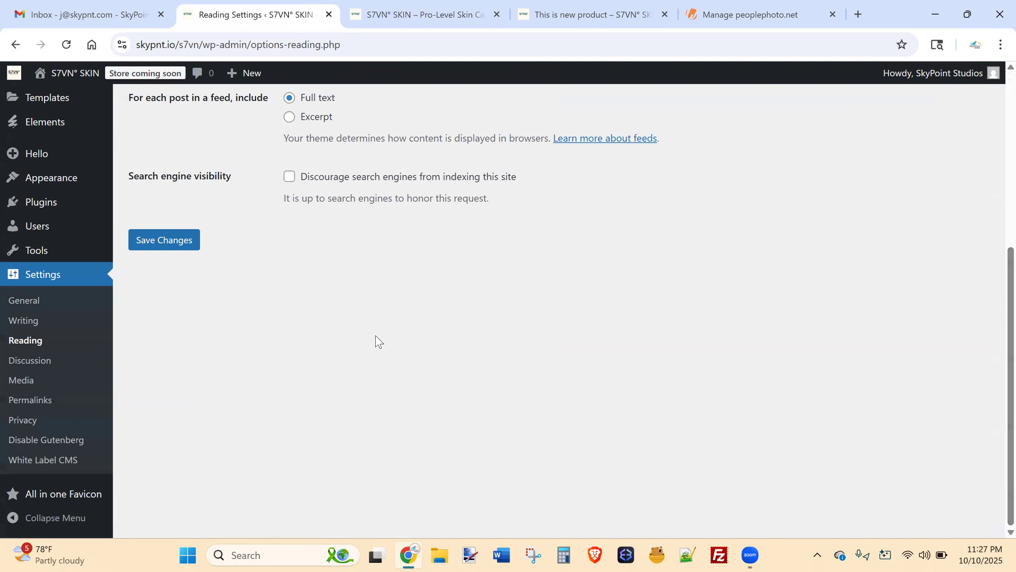
left_click(161, 241)
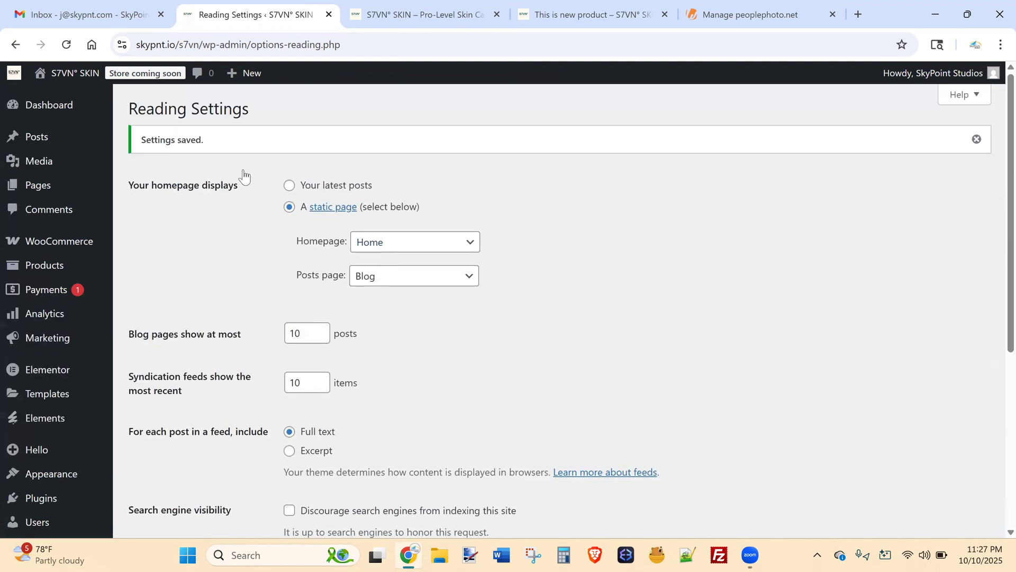
Start a new post titled 'New post' and put it in the Basketball category.
mouse_move(132, 141)
left_click(148, 157)
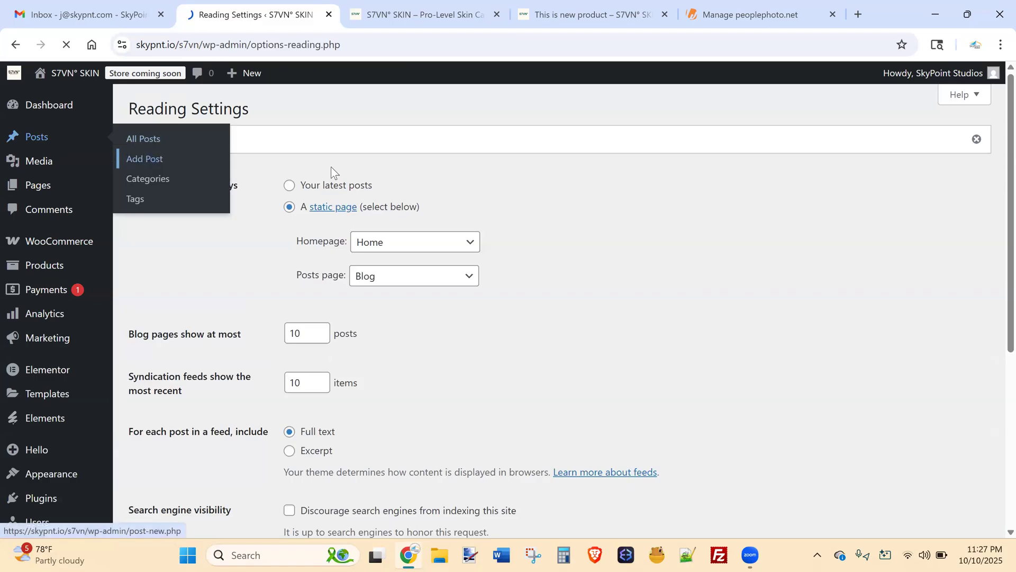
type("New post")
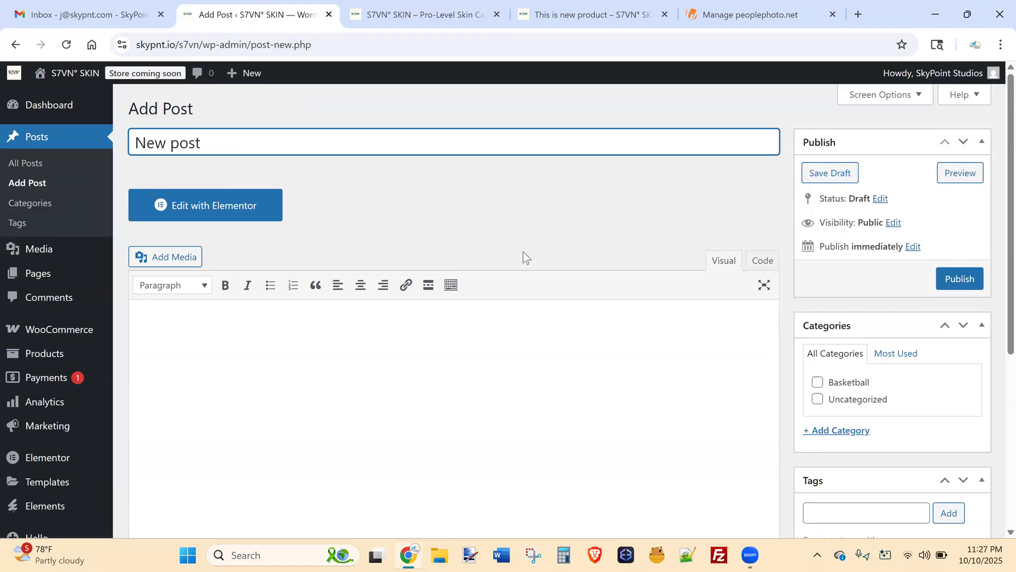
left_click(818, 382)
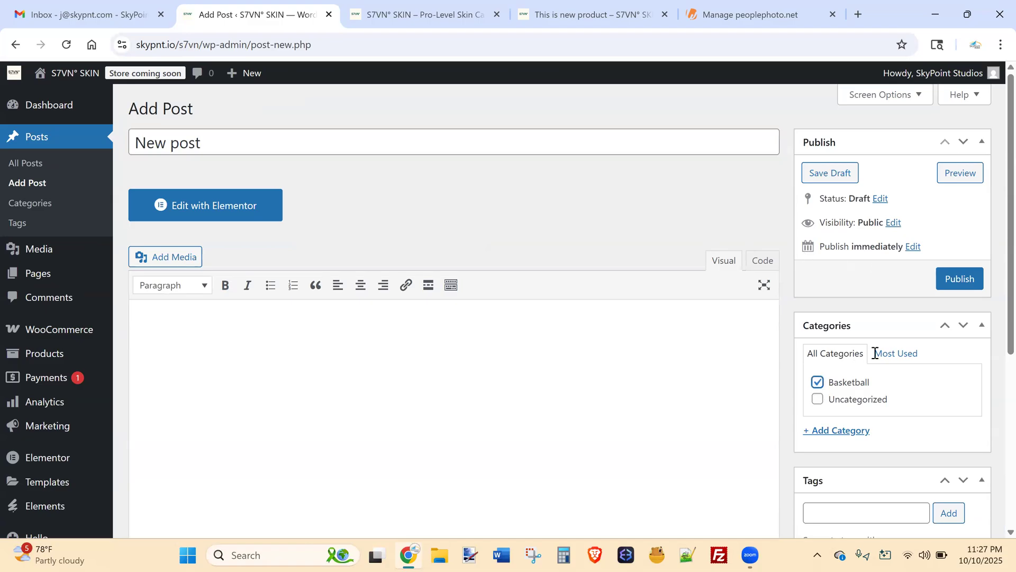
scroll(993, 352, "down", 5)
Set the boxer photo as the featured image and publish the post.
left_click(820, 461)
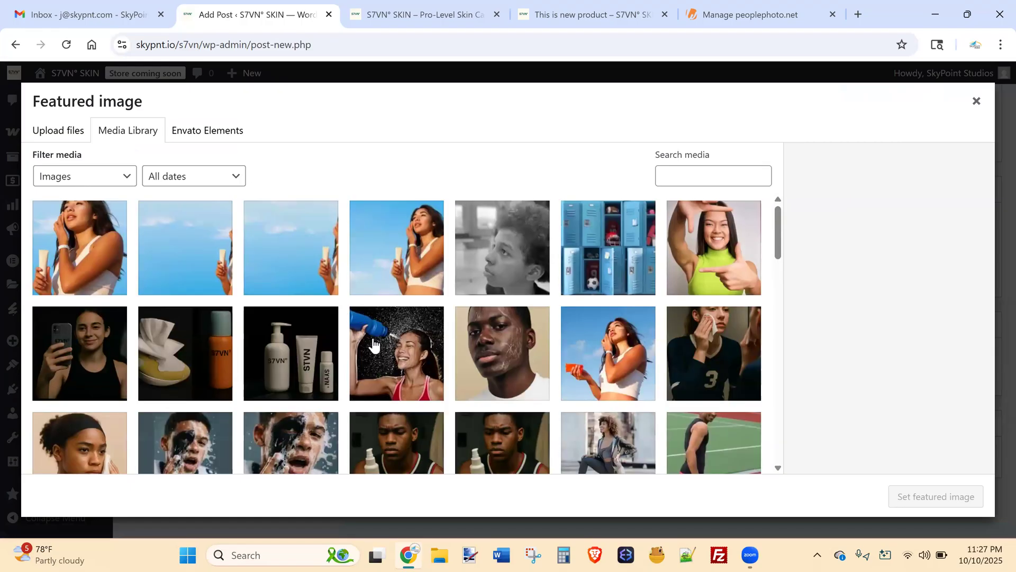
left_click(503, 377)
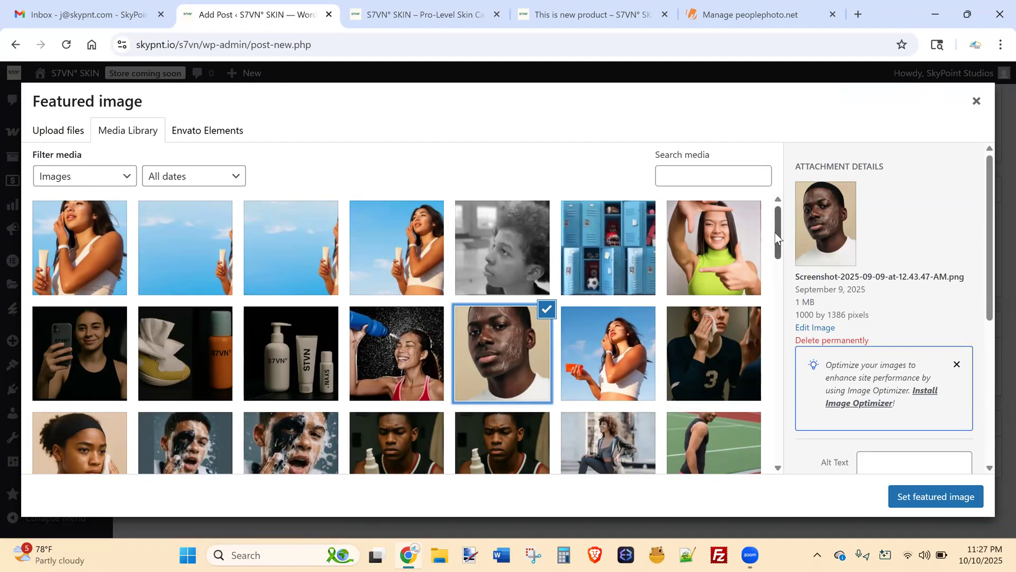
left_click_drag(776, 237, 763, 379)
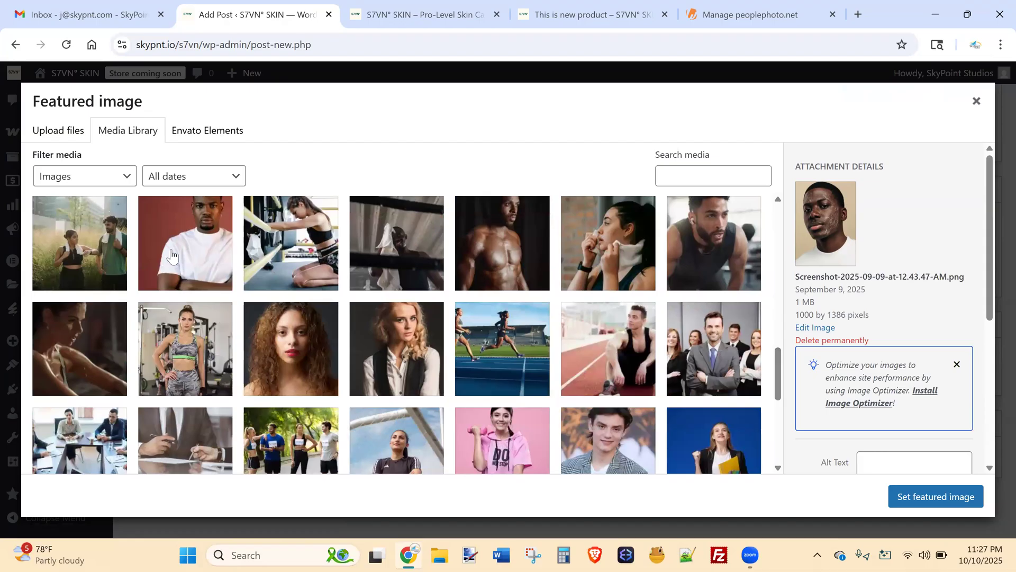
left_click(429, 278)
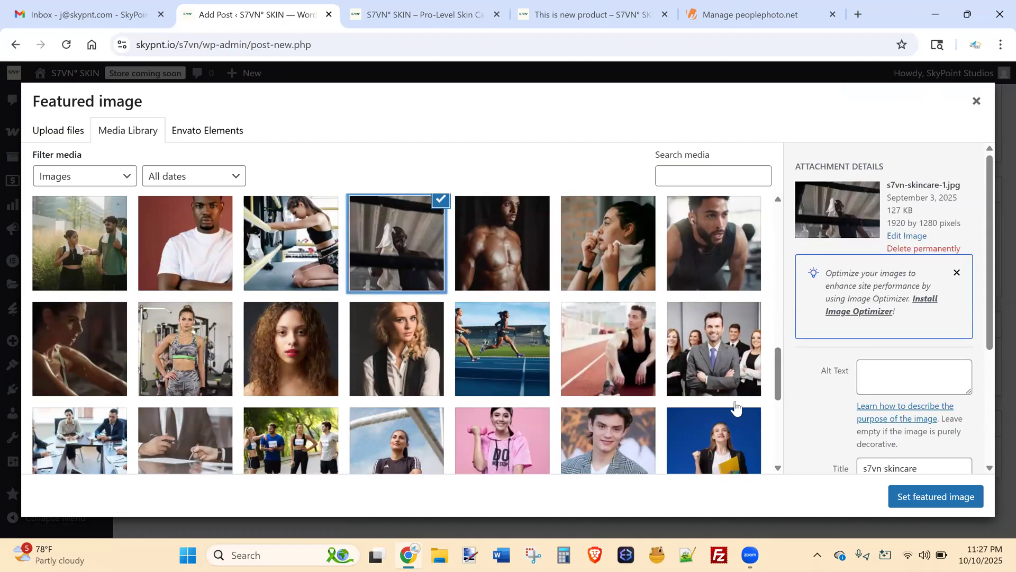
left_click(936, 496)
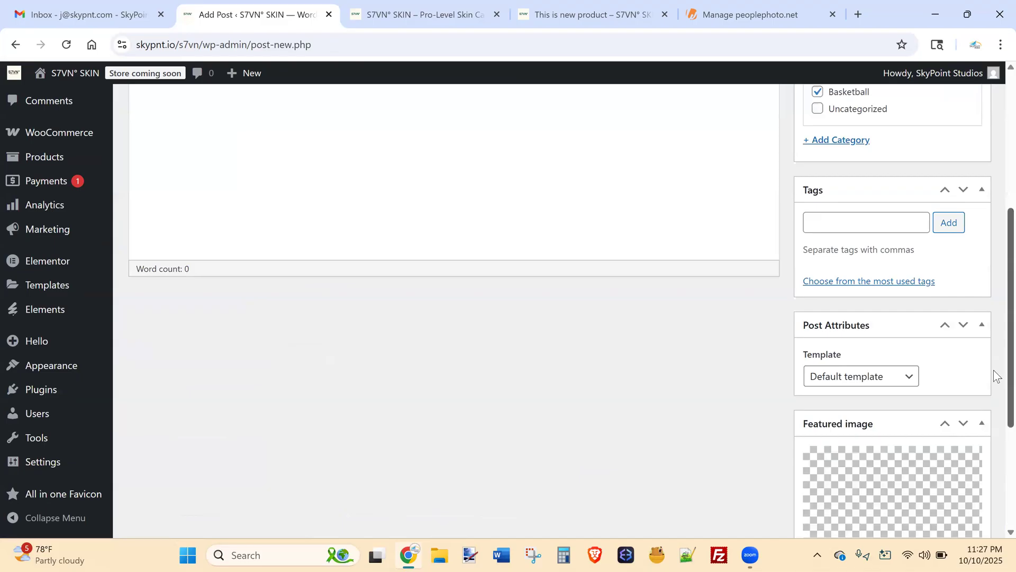
scroll(489, 293, "up", 5)
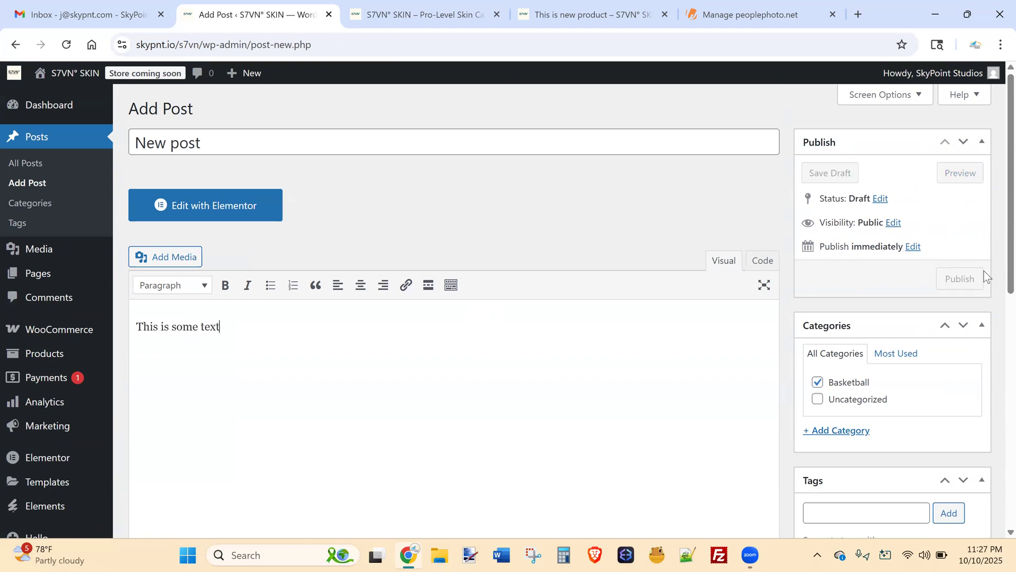
left_click(955, 283)
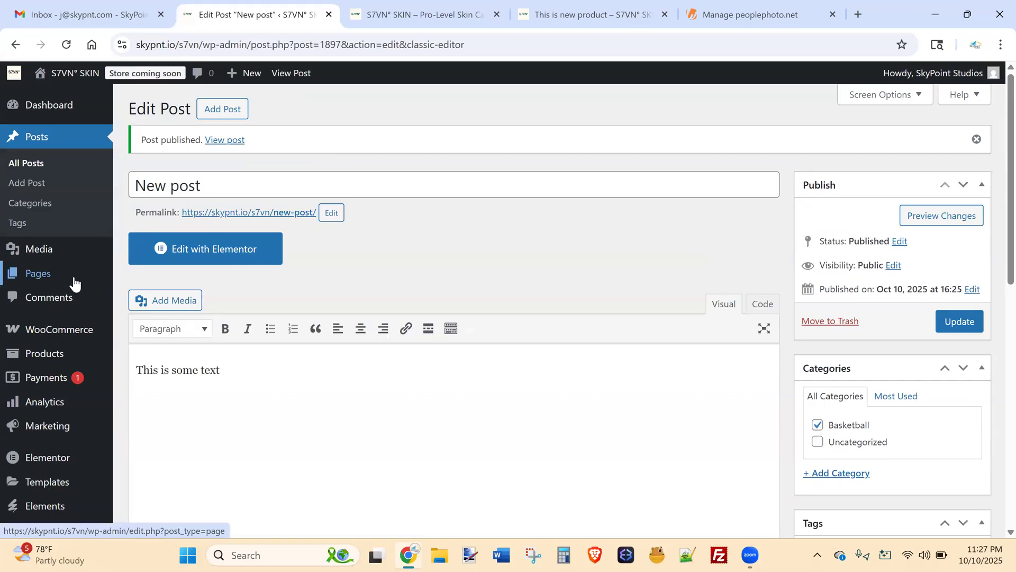
Open the Blog page from All Pages and view its live permalink in a new tab.
left_click(135, 276)
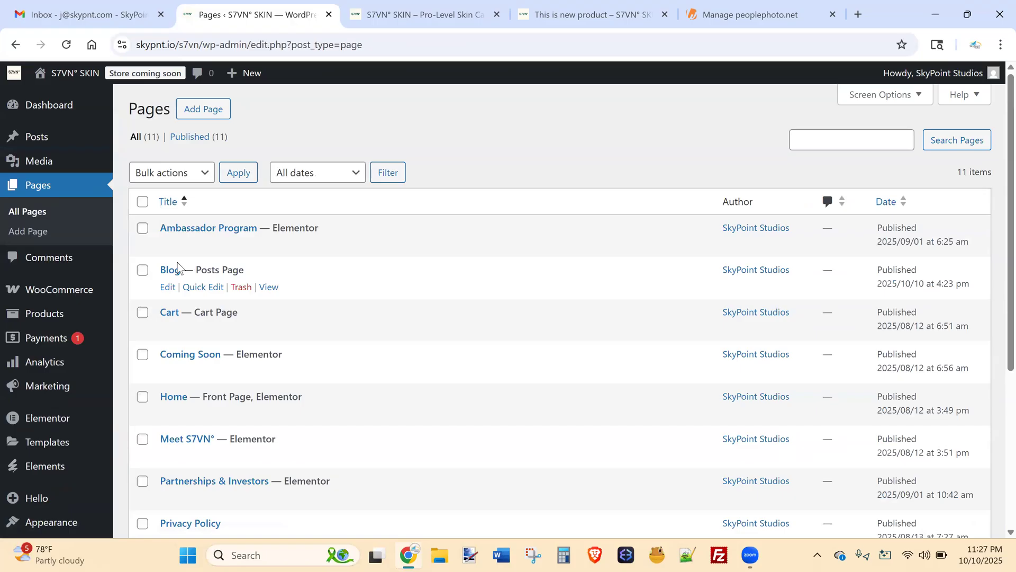
left_click(176, 269)
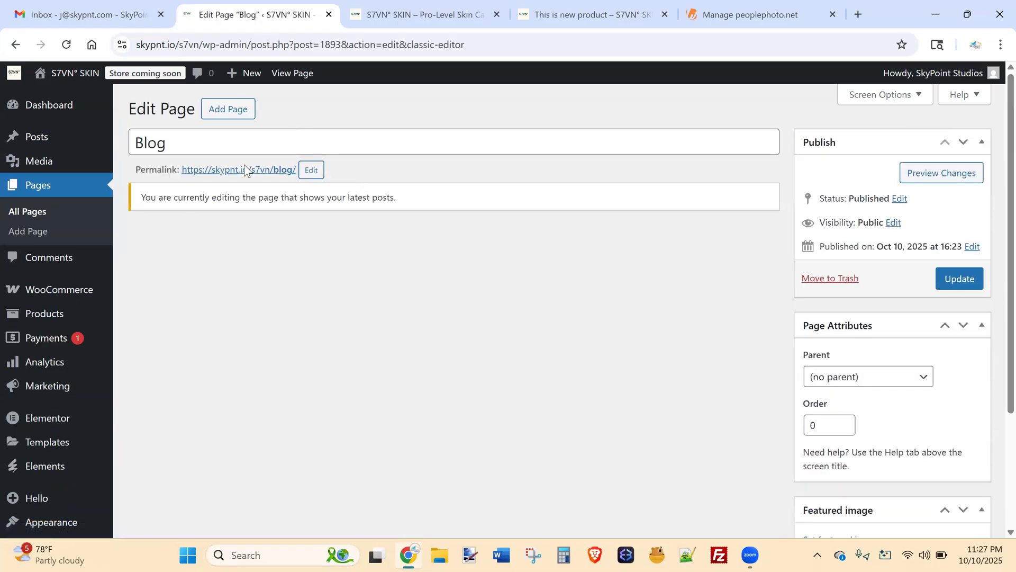
middle_click(238, 170)
left_click(646, 13)
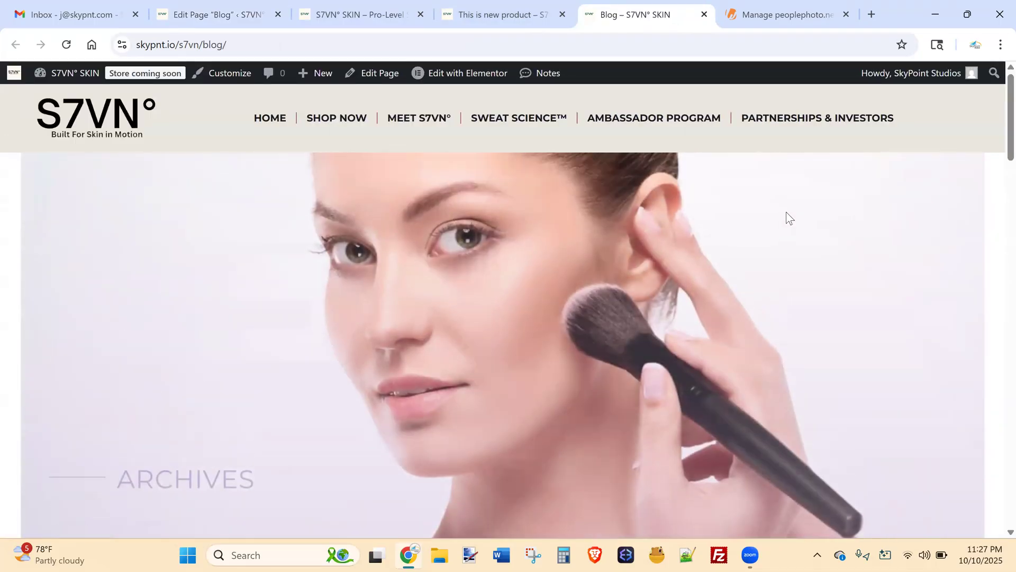
Scroll the live blog listing and open New post.
scroll(994, 200, "down", 8)
scroll(994, 280, "down", 5)
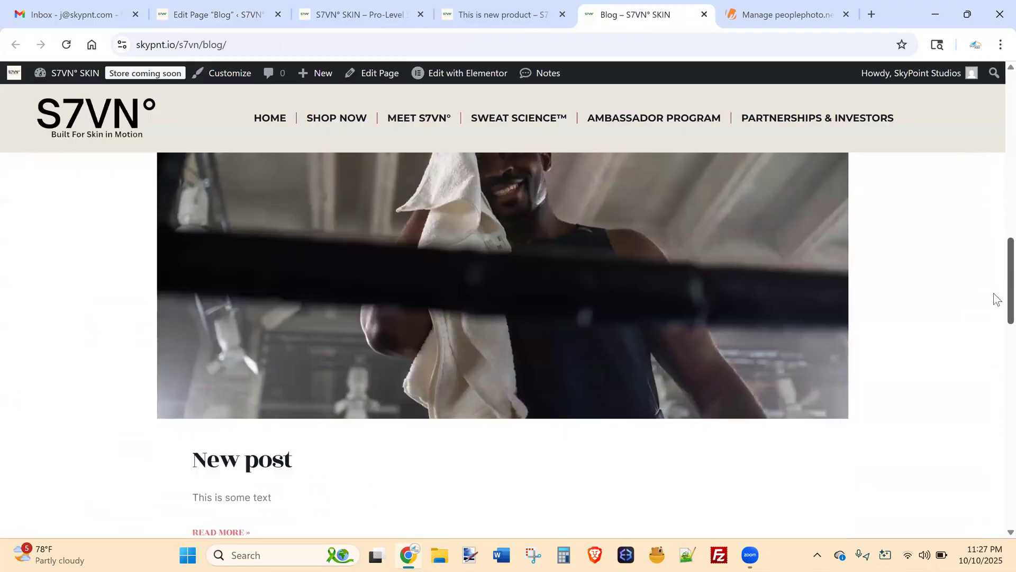
scroll(995, 260, "up", 4)
scroll(997, 292, "down", 3)
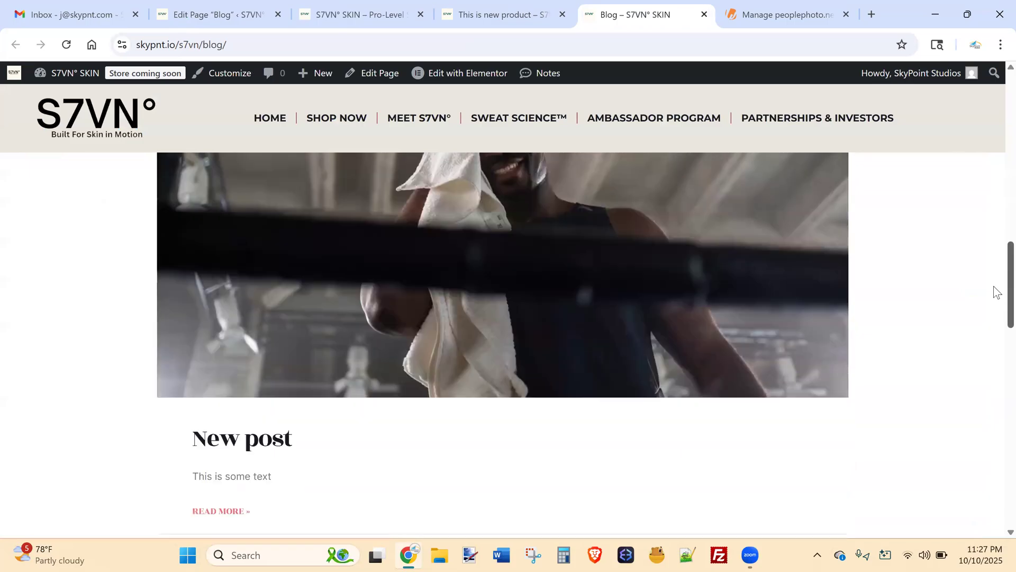
left_click(257, 439)
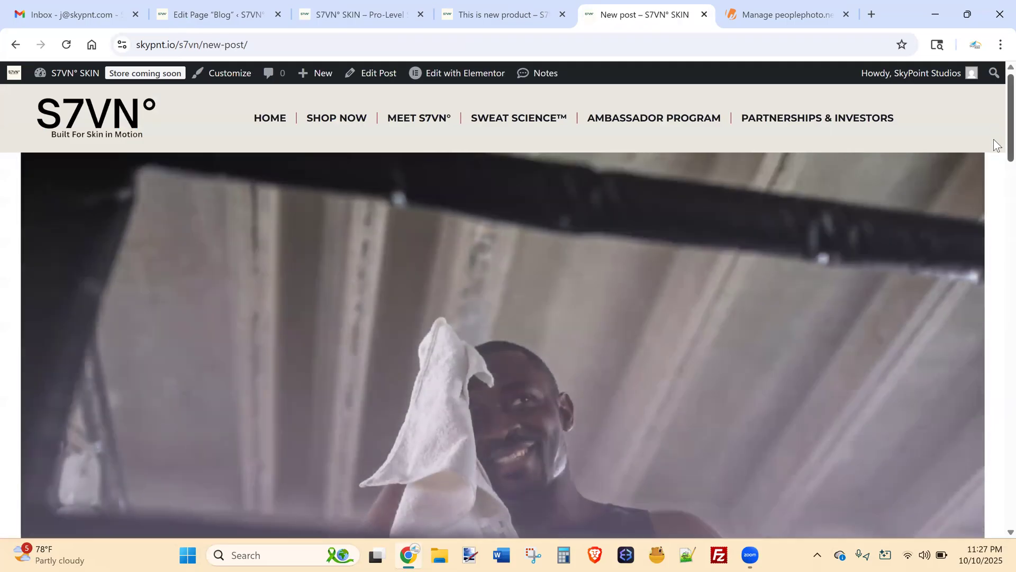
Read through New post with its boxer header image, selecting its body text.
scroll(993, 159, "down", 6)
scroll(993, 211, "up", 6)
scroll(997, 175, "down", 10)
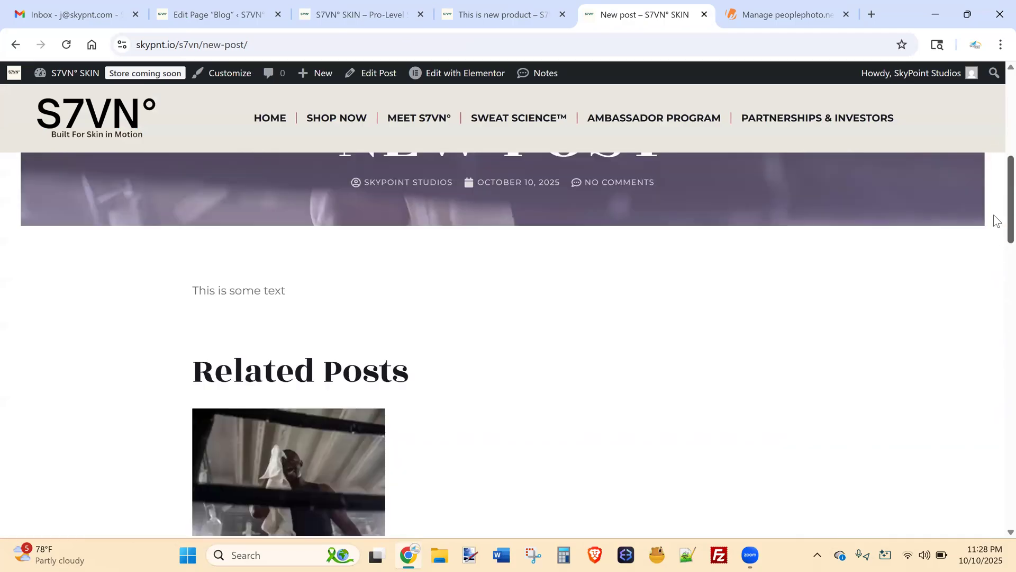
scroll(997, 274, "up", 4)
scroll(997, 246, "up", 2)
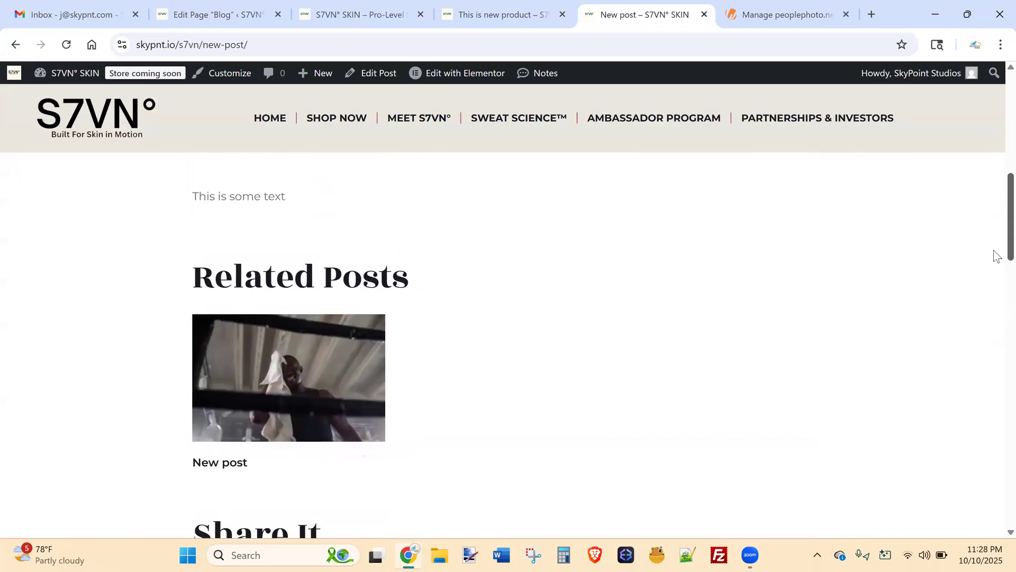
scroll(994, 321, "down", 10)
scroll(993, 254, "up", 12)
scroll(993, 180, "up", 1)
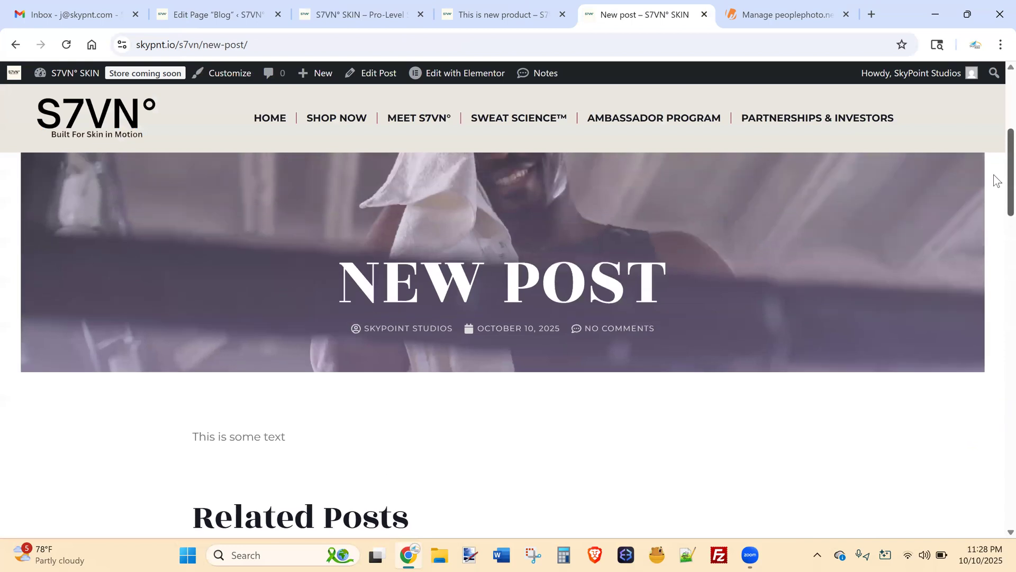
scroll(994, 185, "down", 1)
left_click_drag(260, 371, 185, 387)
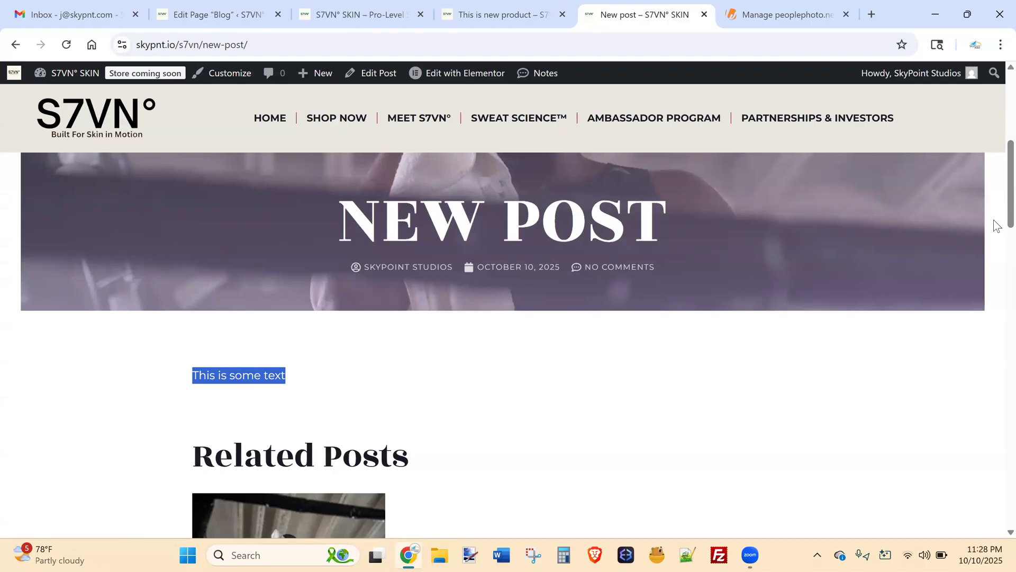
scroll(993, 208, "up", 4)
scroll(993, 174, "down", 2)
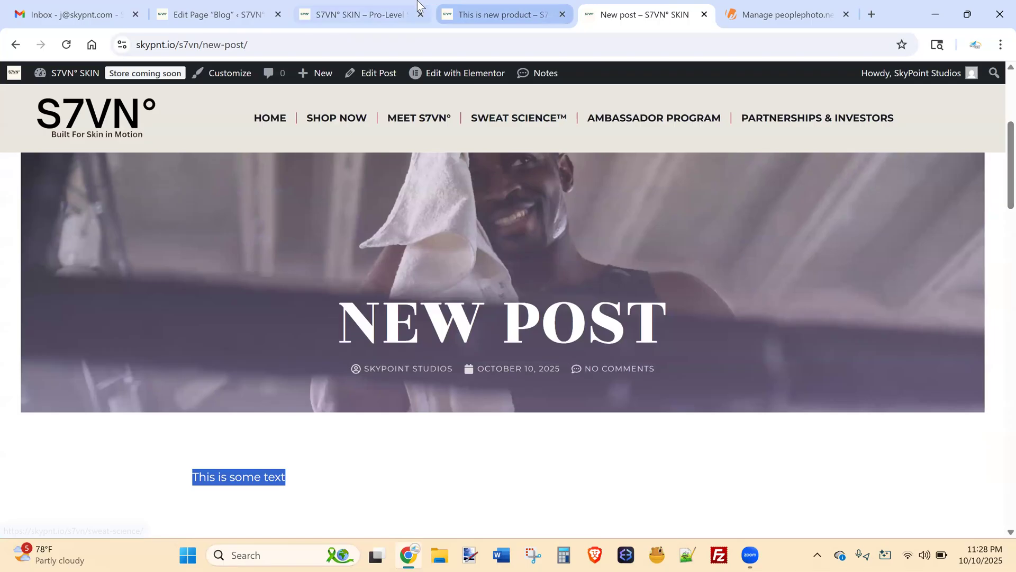
Select both posts in the Posts list and move them to the Trash in bulk.
left_click(239, 7)
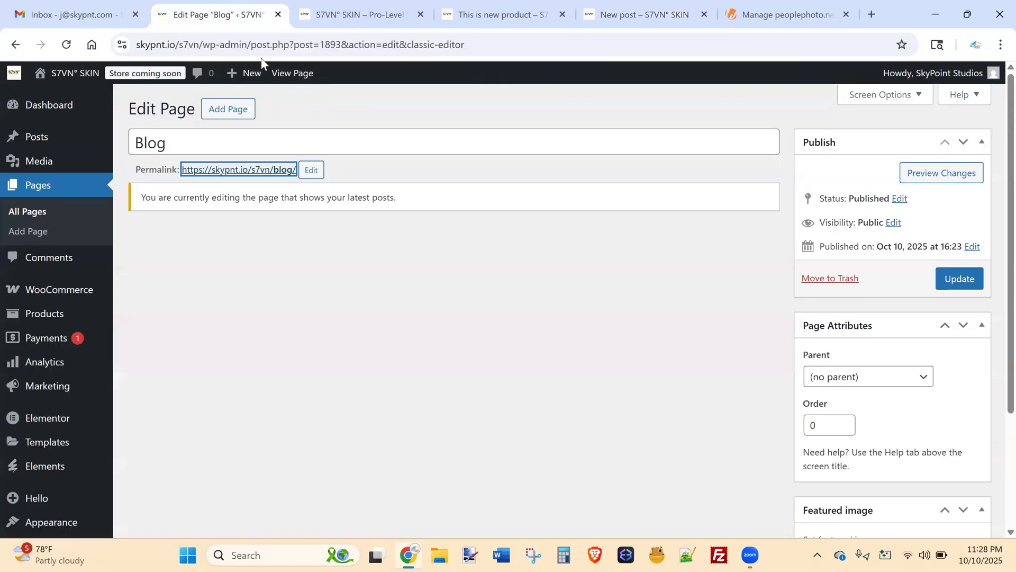
left_click(78, 138)
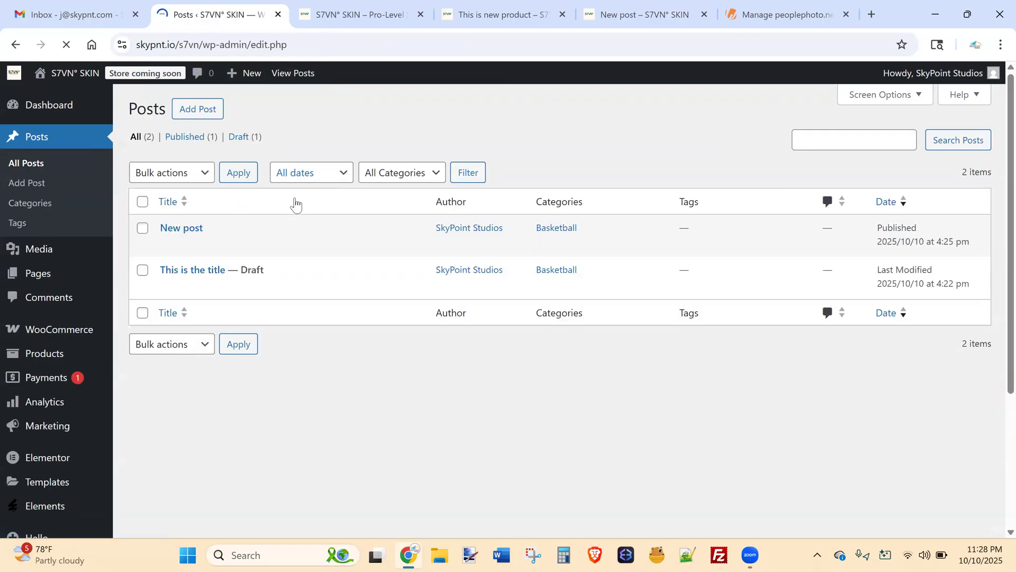
left_click(142, 202)
left_click(161, 173)
left_click(182, 239)
left_click(238, 173)
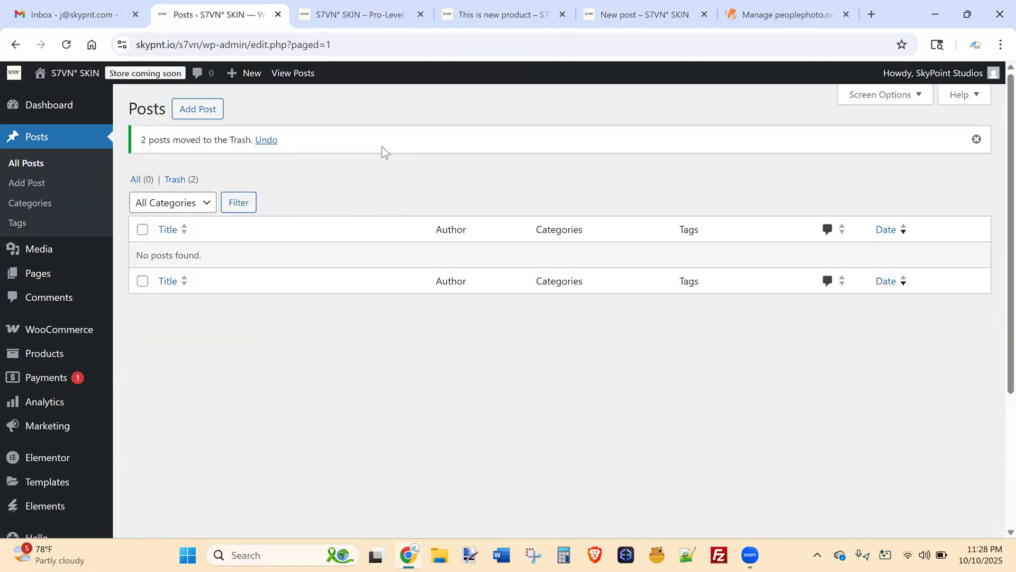
Check the store homepage and new product tabs, then close the 'This is new product' preview.
left_click(349, 12)
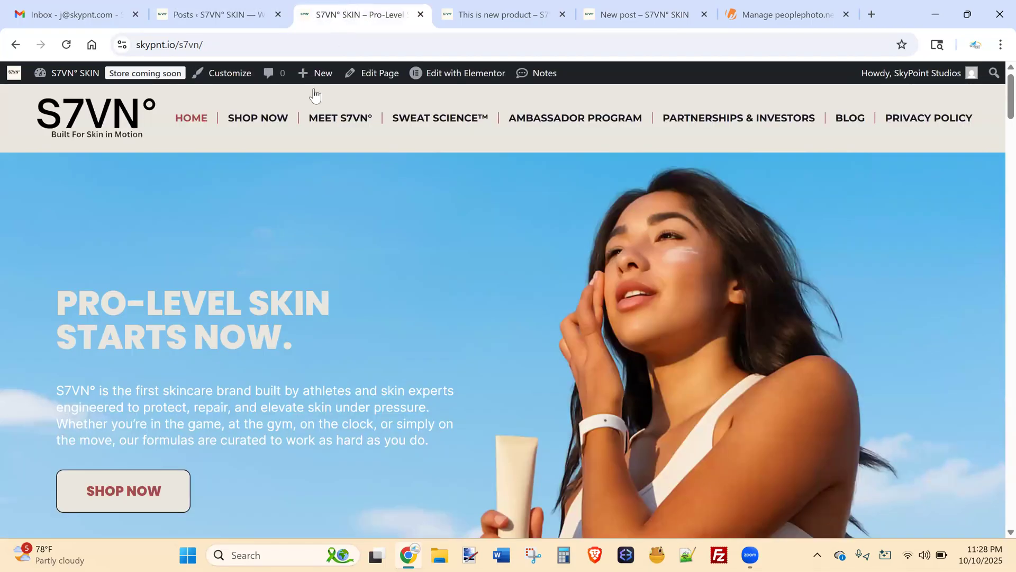
left_click(511, 11)
left_click(358, 16)
left_click(504, 5)
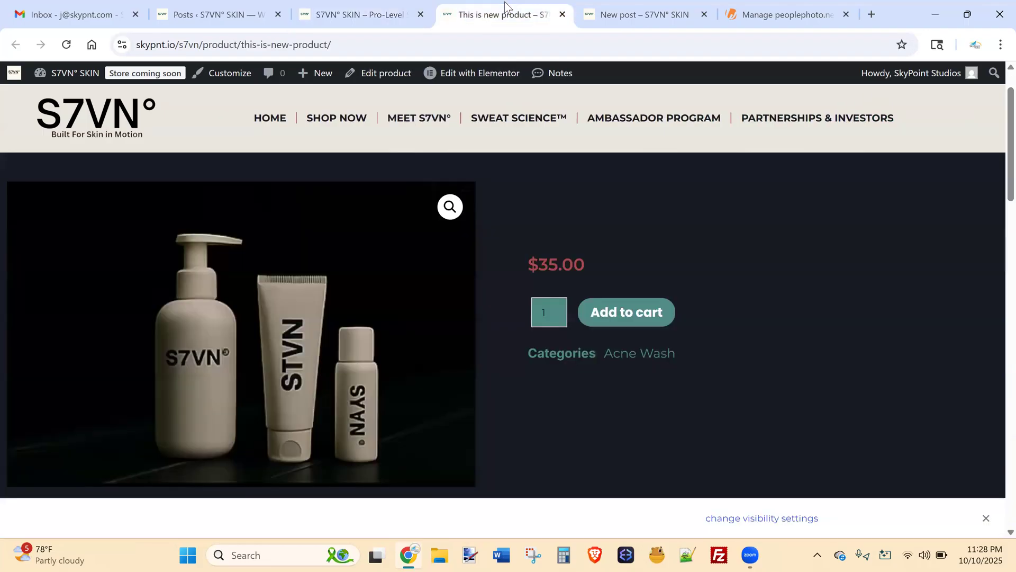
left_click(563, 15)
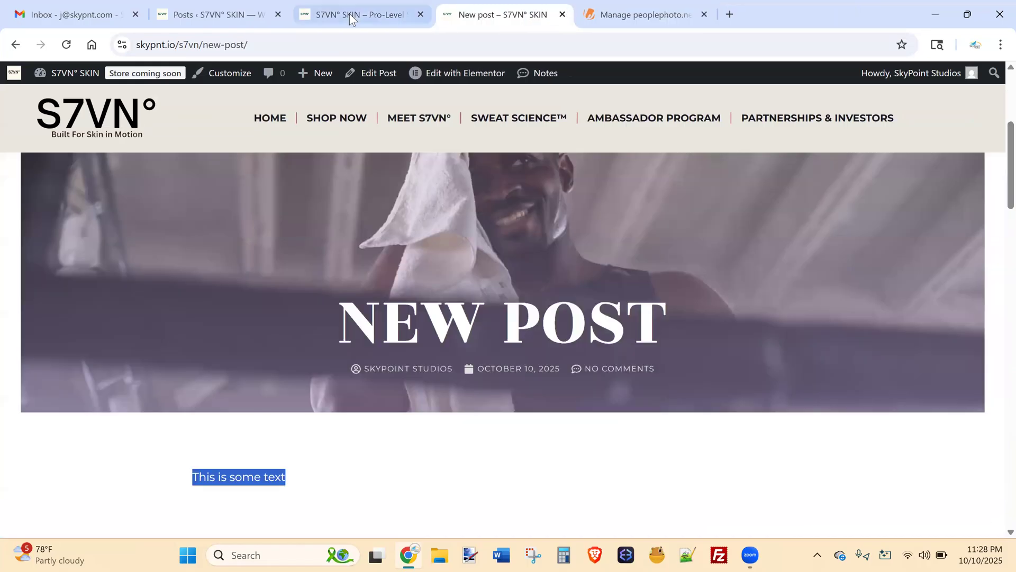
Return to the Posts admin tab and open Users > All Users.
left_click(190, 8)
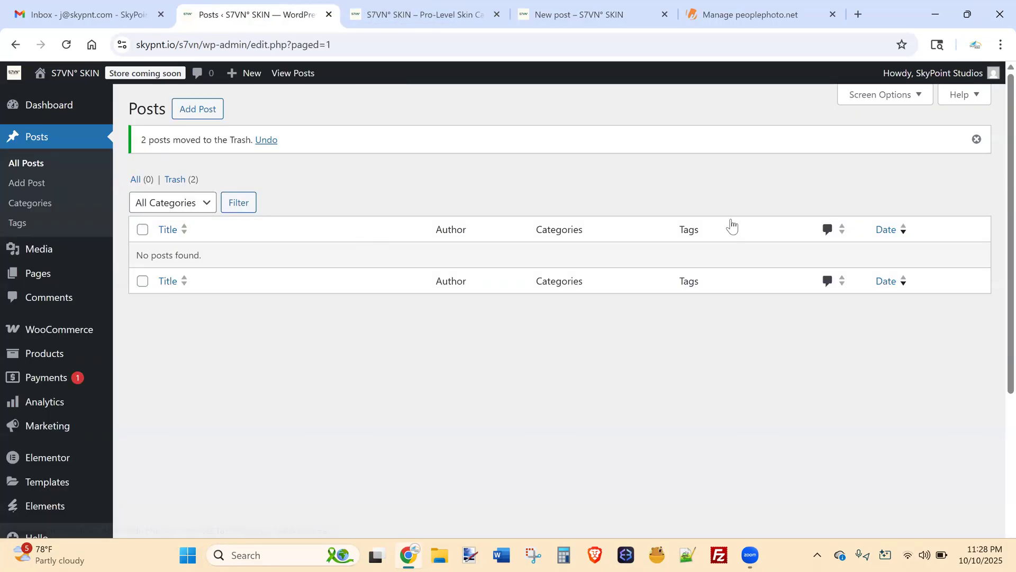
scroll(995, 233, "down", 2)
scroll(994, 241, "down", 2)
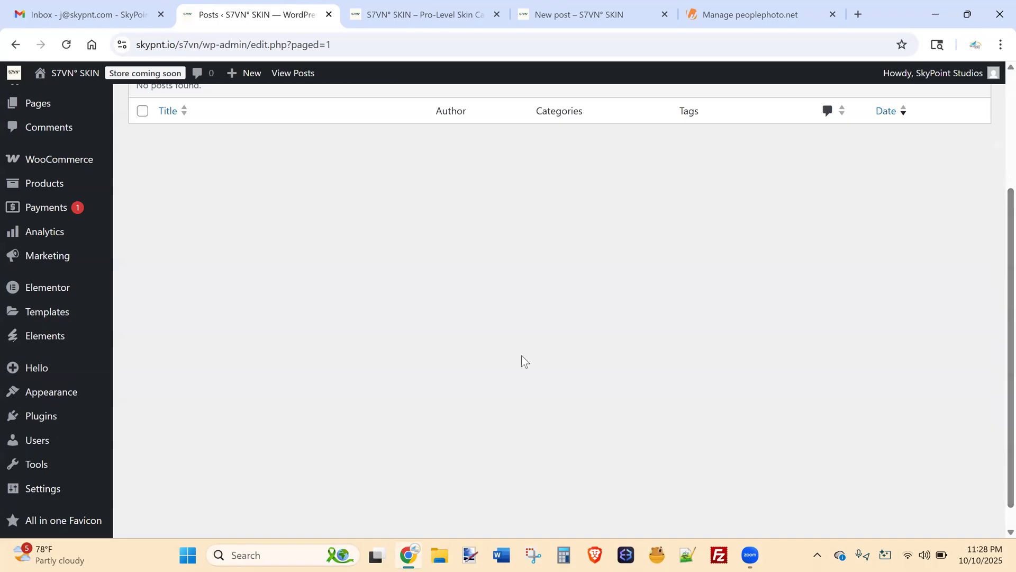
mouse_move(50, 442)
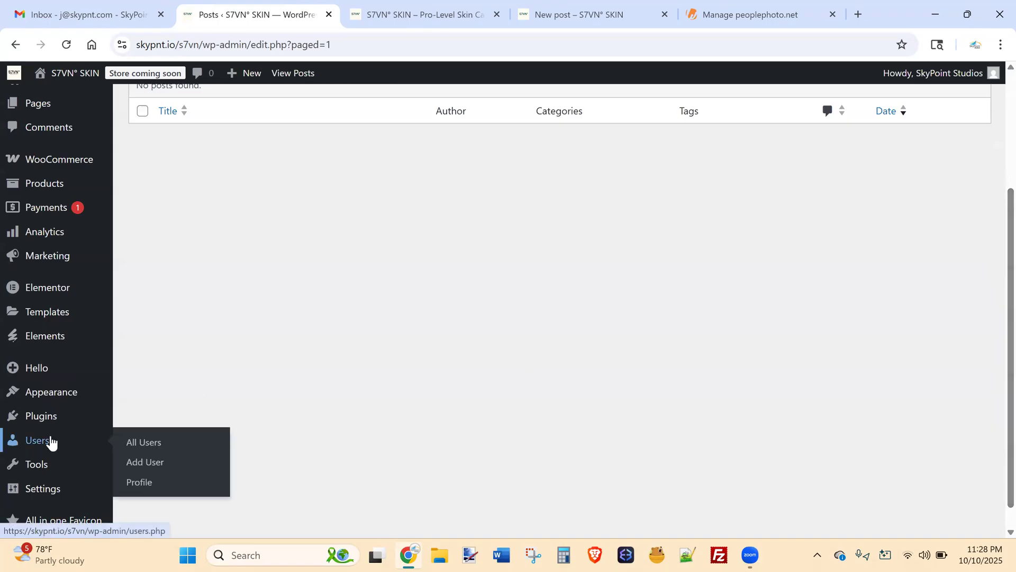
left_click(147, 444)
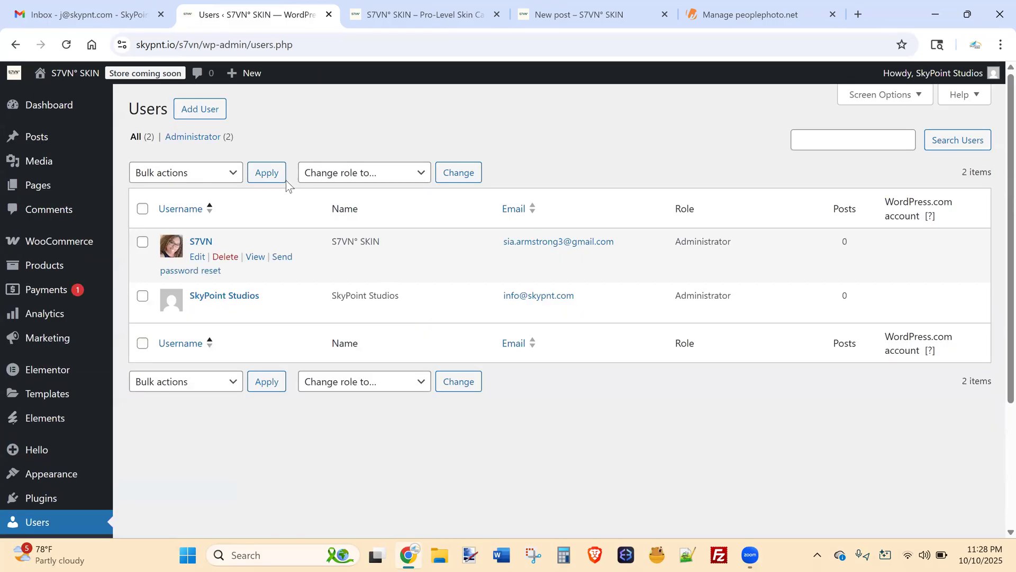
Review the two Administrator accounts on the Users list, then open the Add User form.
scroll(994, 281, "down", 1)
scroll(994, 272, "up", 1)
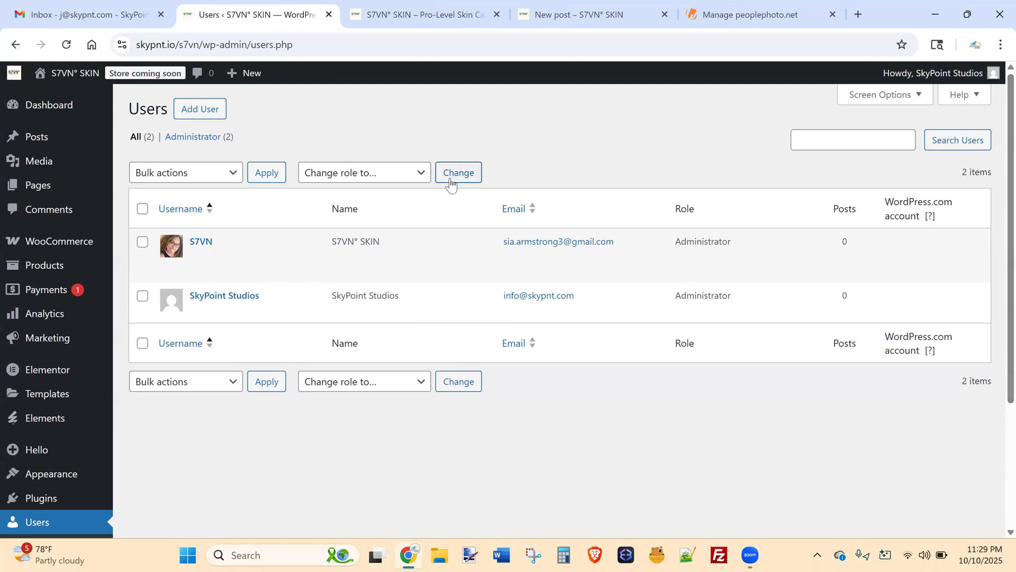
left_click(203, 111)
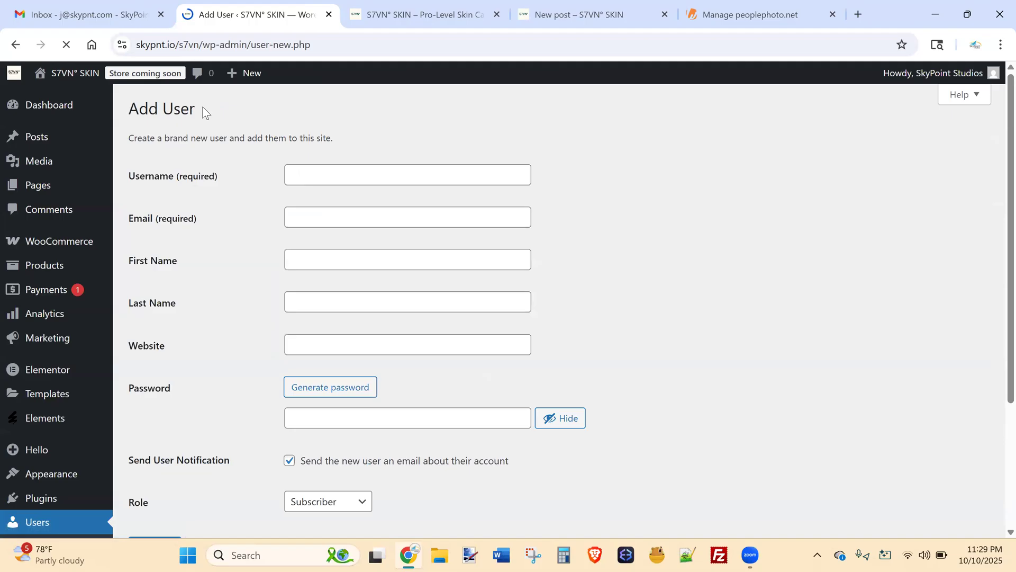
Enter the new user's username, first name and last name, leaving email blank.
left_click(327, 170)
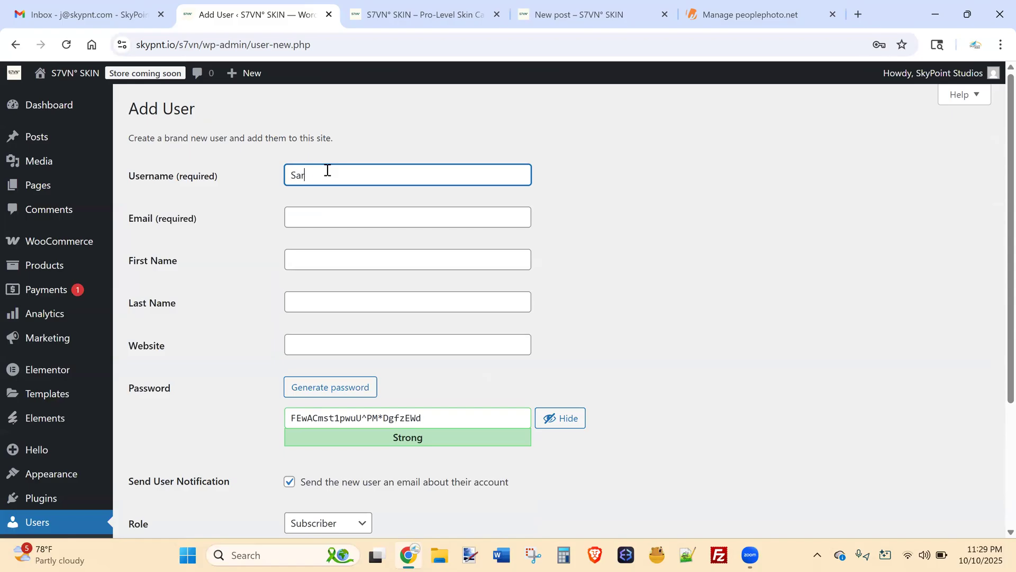
left_click(312, 214)
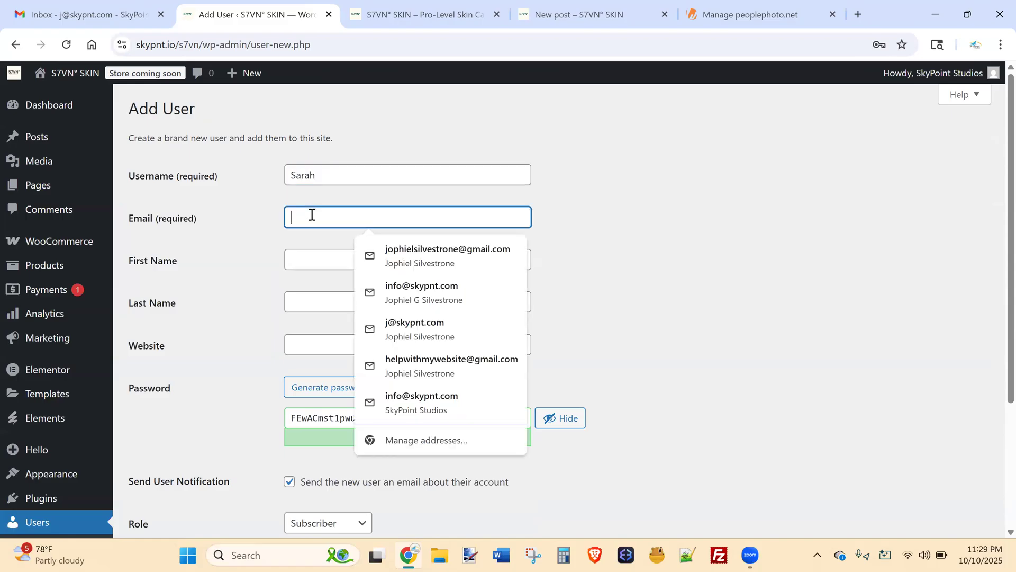
left_click(300, 262)
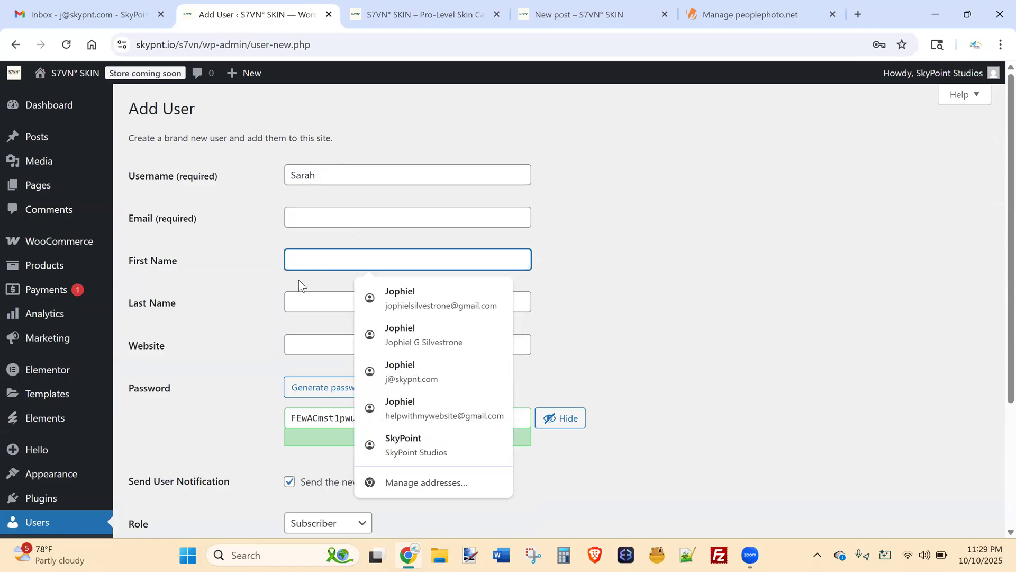
type("Sarah")
key("Tab")
type("Mil")
left_click_drag(446, 415, 191, 418)
Set the new user's role to Author, after briefly trying Editor.
scroll(408, 402, "down", 3)
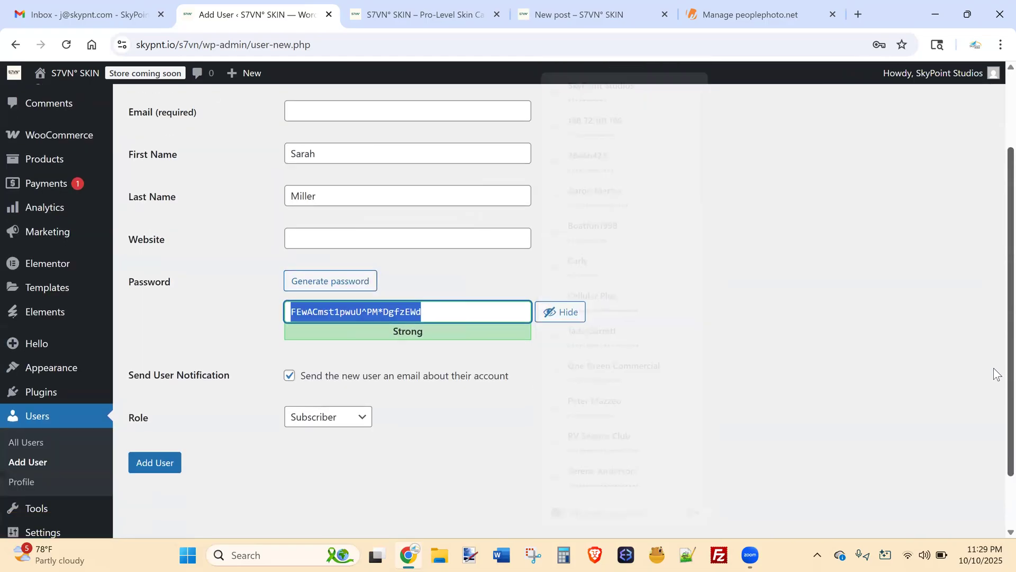
left_click(328, 346)
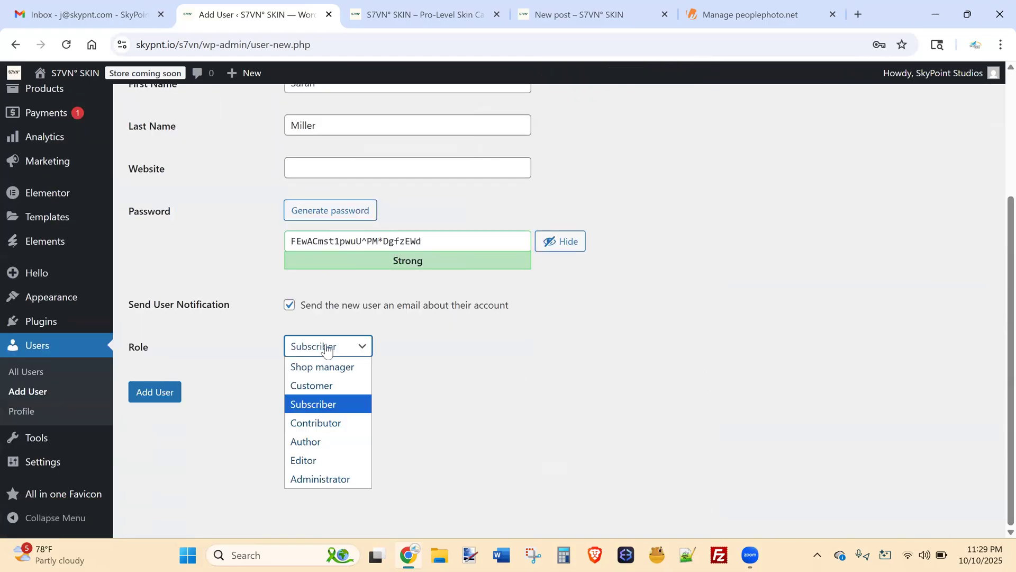
left_click(319, 446)
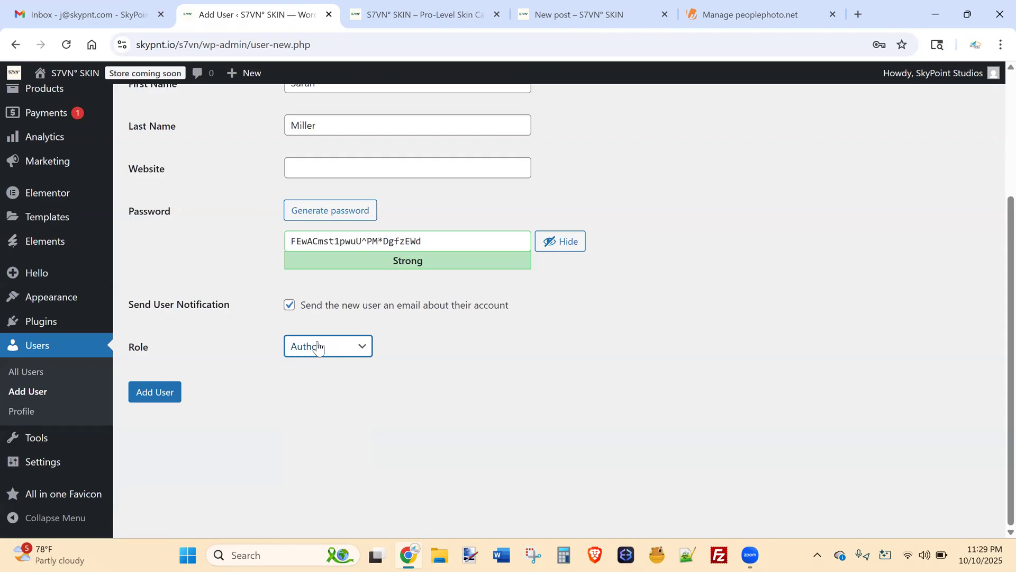
left_click(318, 346)
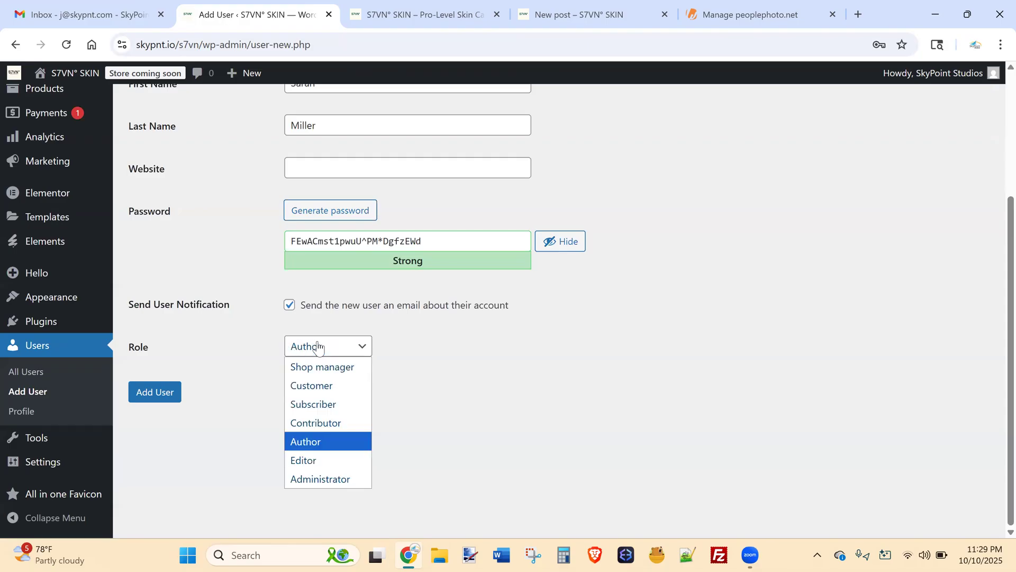
left_click(307, 459)
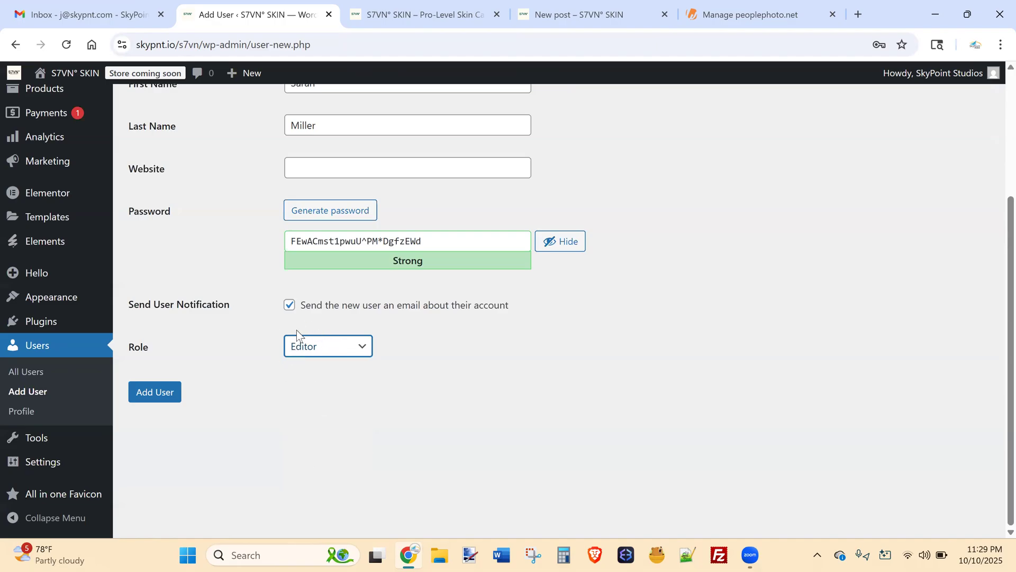
left_click(314, 350)
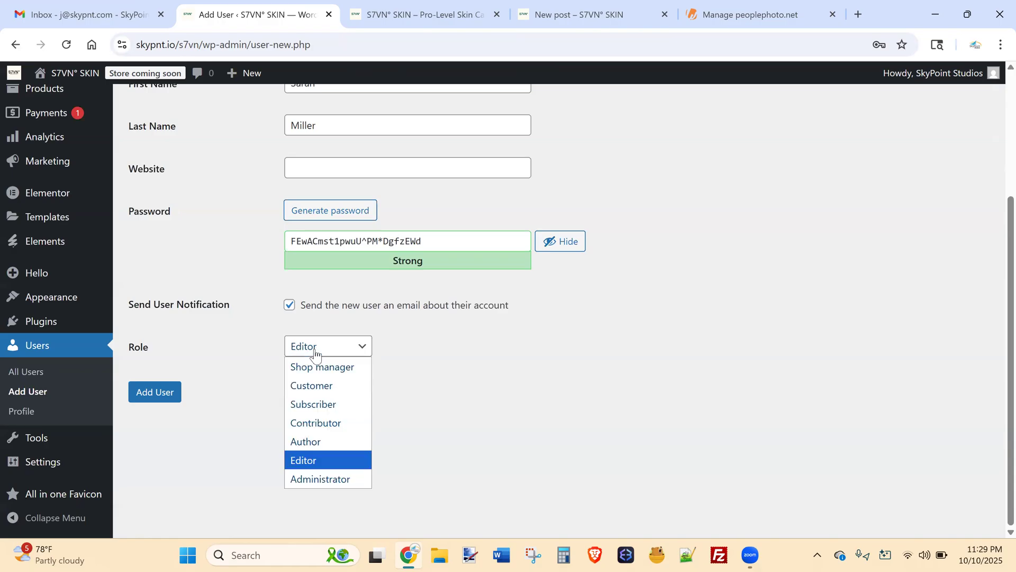
left_click(307, 441)
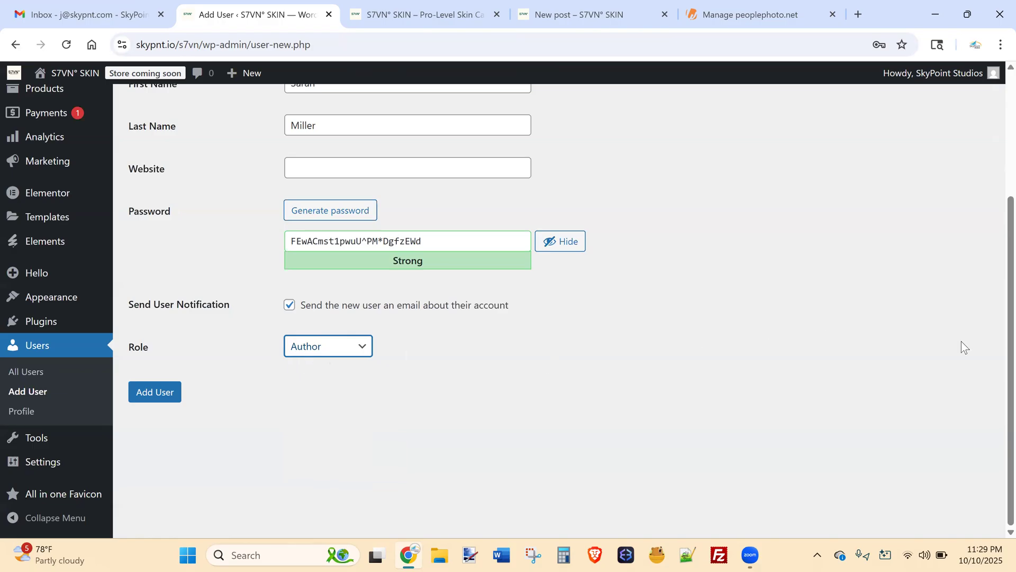
Leave the unsaved form via Users > All Users, triggering the Leave site? warning.
scroll(993, 283, "up", 1)
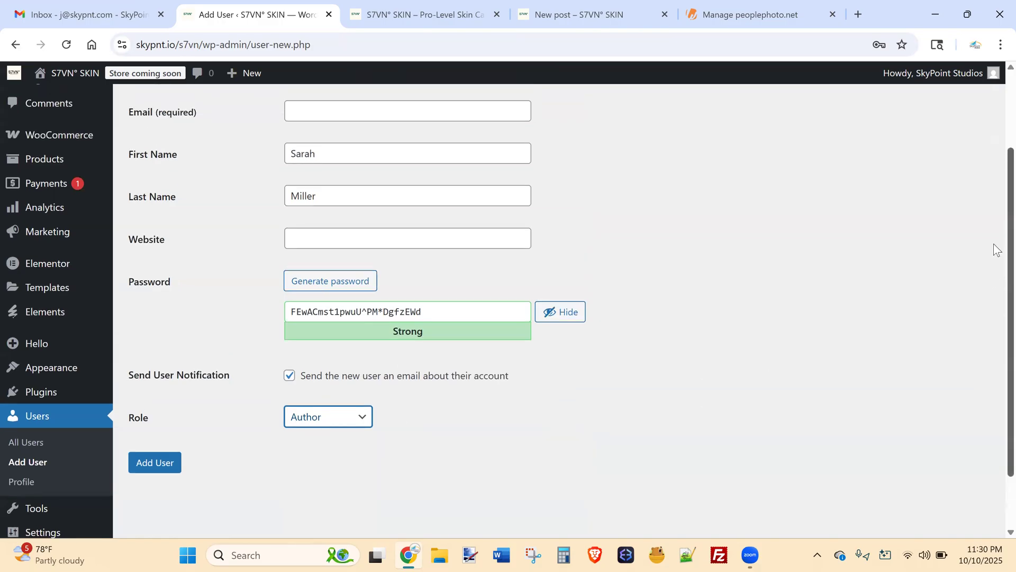
scroll(993, 244, "up", 2)
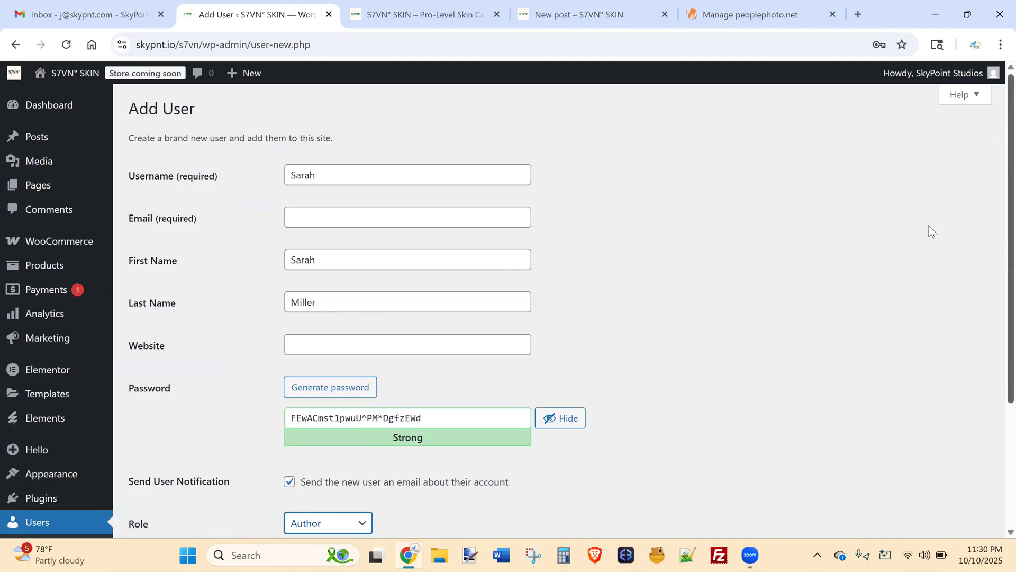
scroll(993, 279, "down", 3)
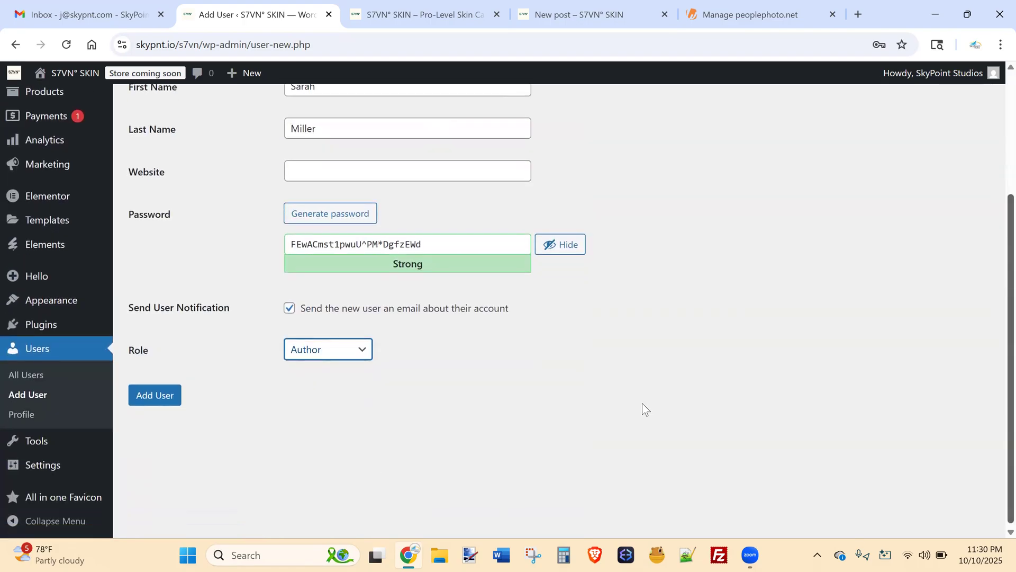
left_click(25, 382)
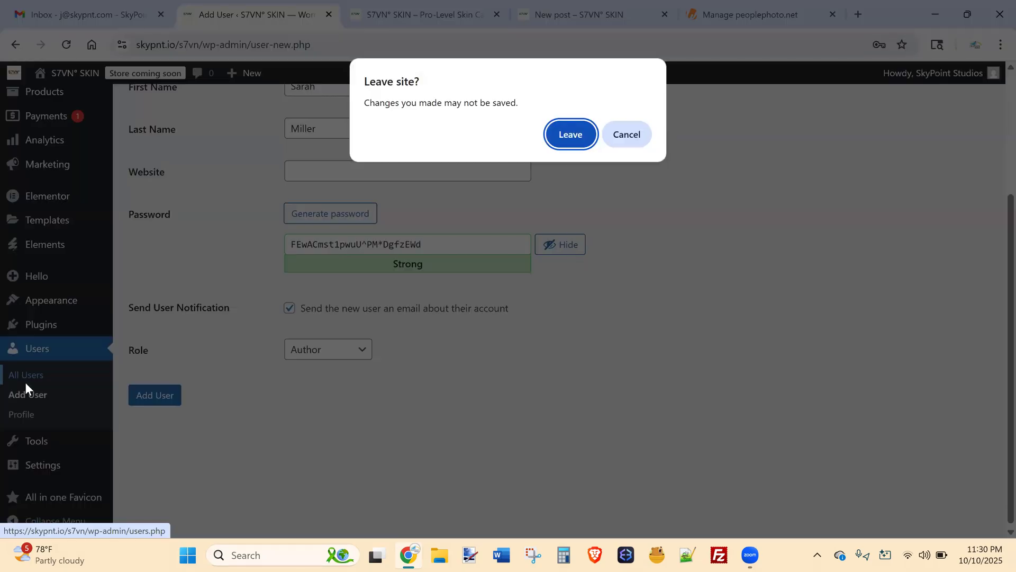
Discard the unsaved new user and review the two administrators on the Users list.
left_click(570, 135)
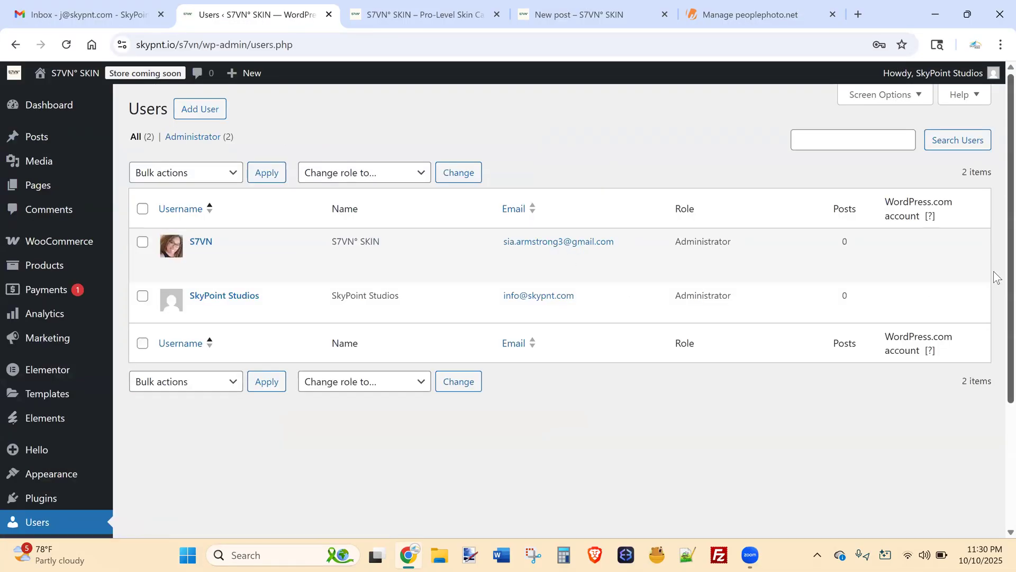
scroll(997, 305, "down", 1)
scroll(995, 323, "down", 2)
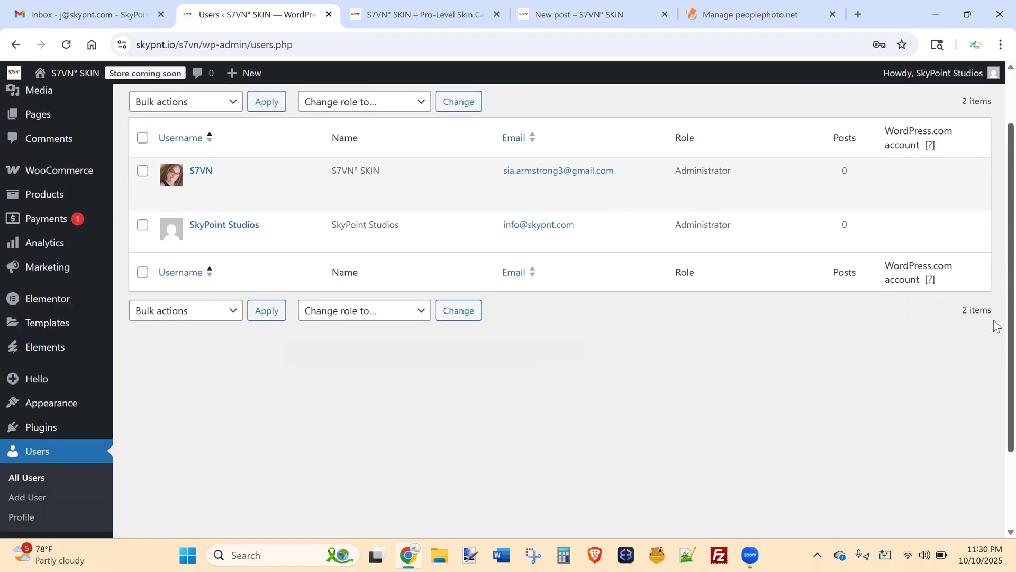
scroll(998, 408, "down", 1)
scroll(997, 371, "up", 3)
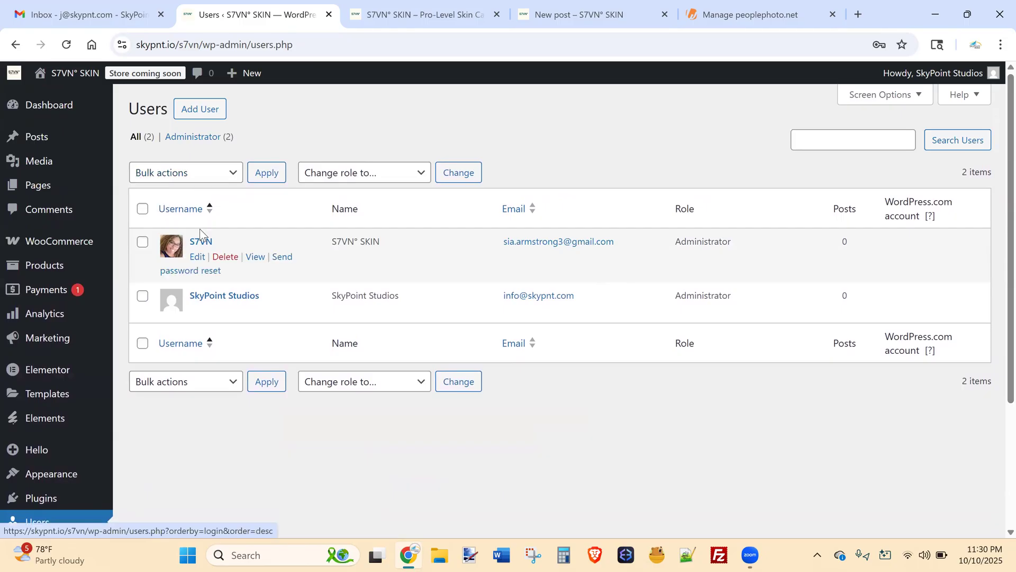
scroll(997, 301, "down", 1)
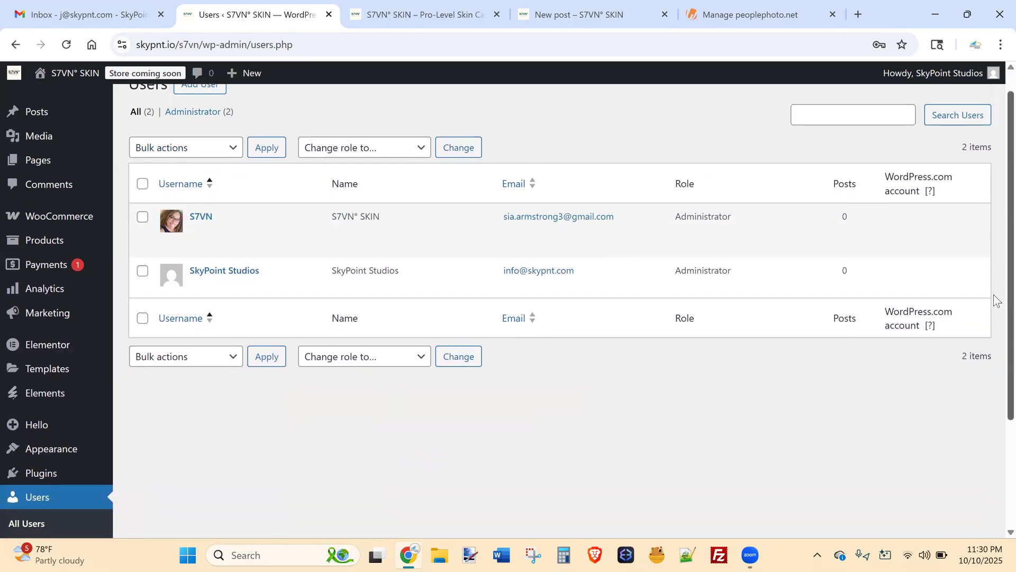
scroll(995, 288, "up", 1)
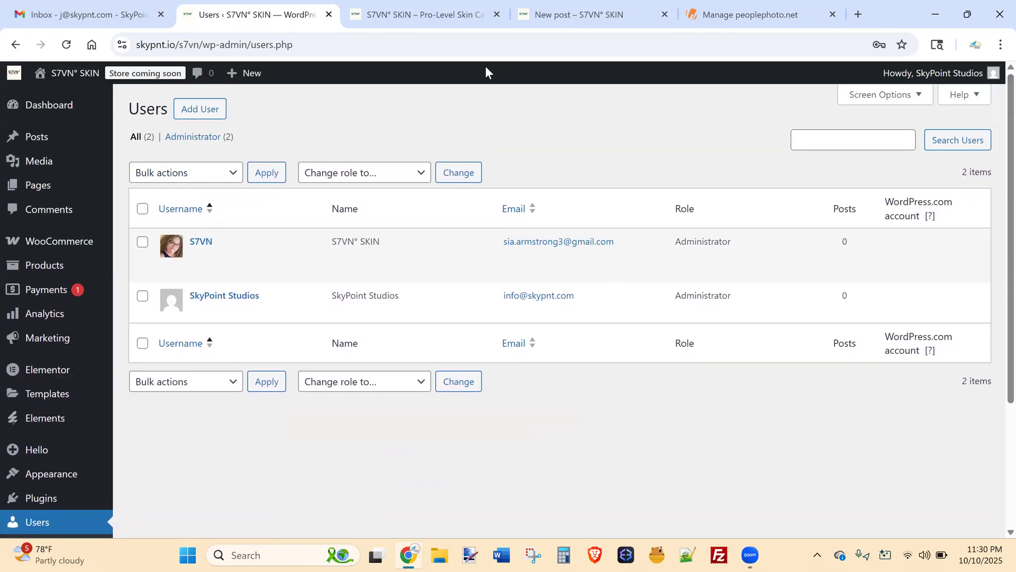
Glance at the store home page, then open Pages > All Pages in the admin.
left_click(423, 11)
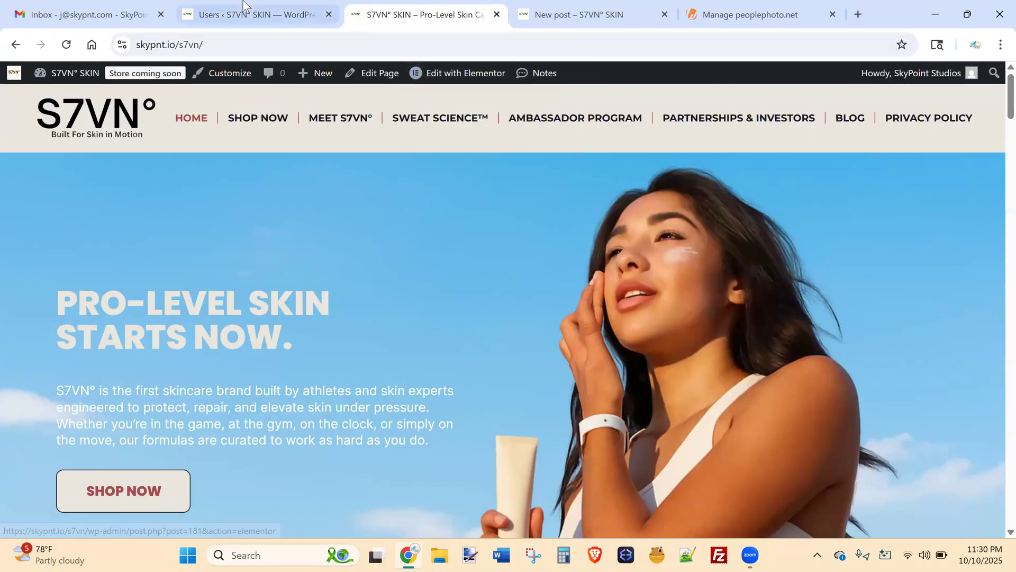
left_click(244, 6)
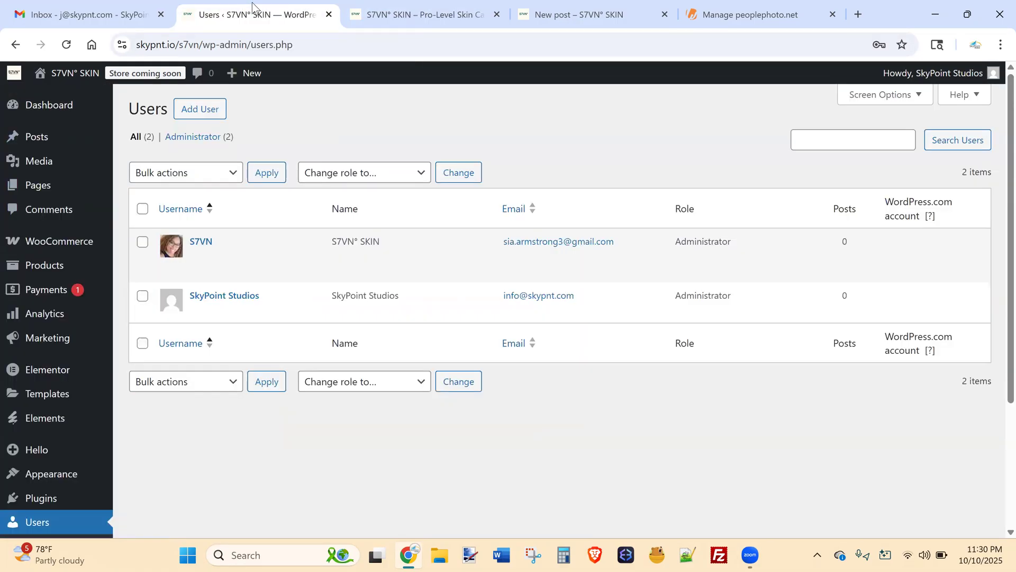
left_click(139, 190)
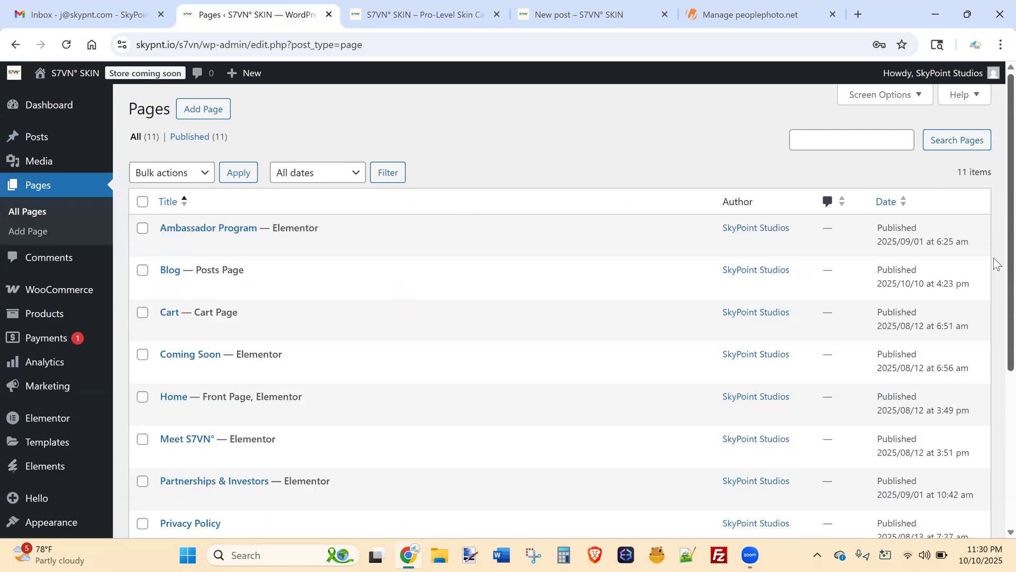
Open Installed Plugins, scroll through its seven plugins, and start adding a new plugin.
scroll(994, 261, "down", 5)
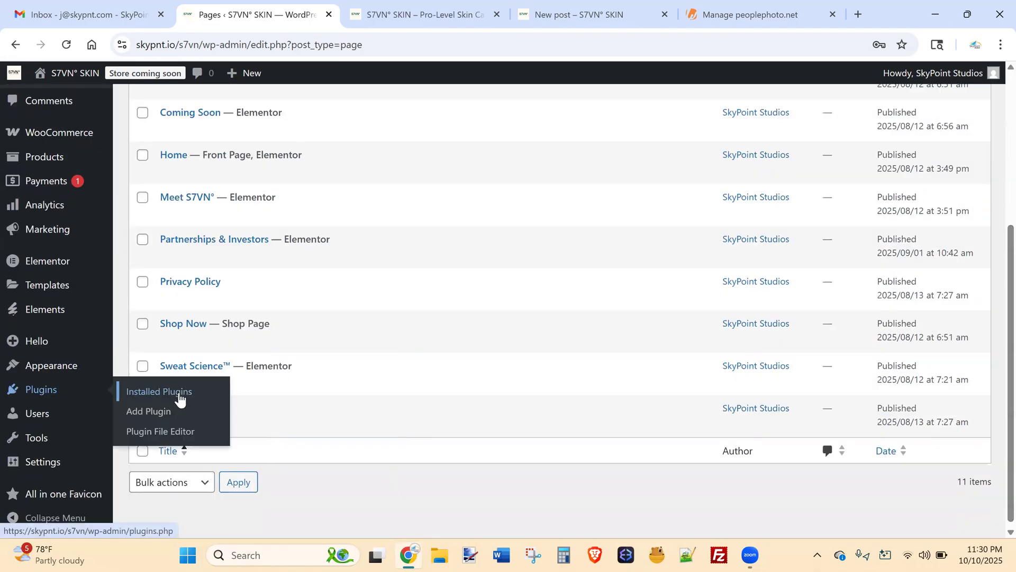
left_click(191, 391)
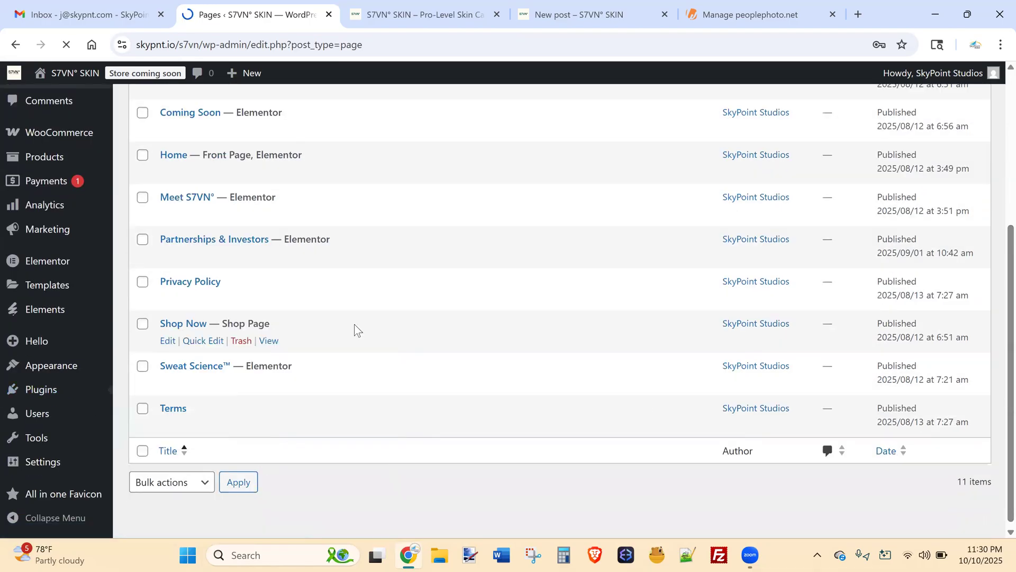
scroll(993, 212, "down", 4)
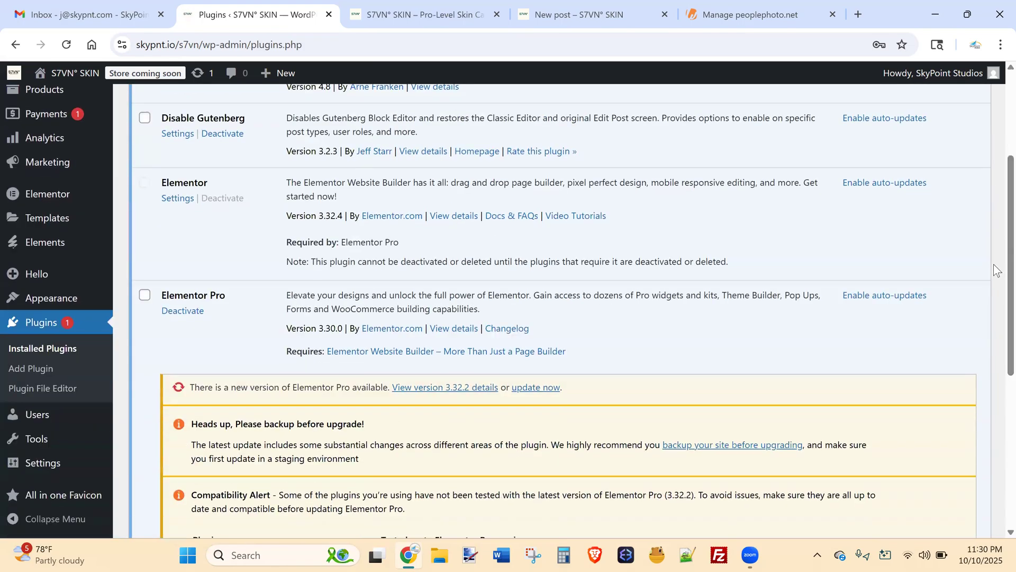
scroll(997, 269, "down", 7)
scroll(998, 291, "up", 6)
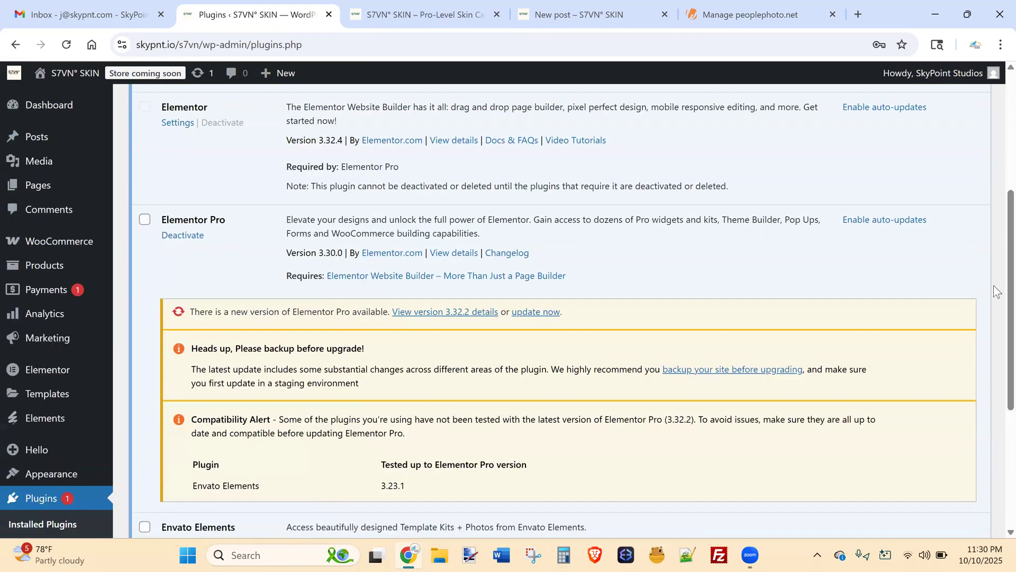
scroll(994, 254, "up", 5)
scroll(997, 222, "down", 1)
scroll(997, 222, "up", 1)
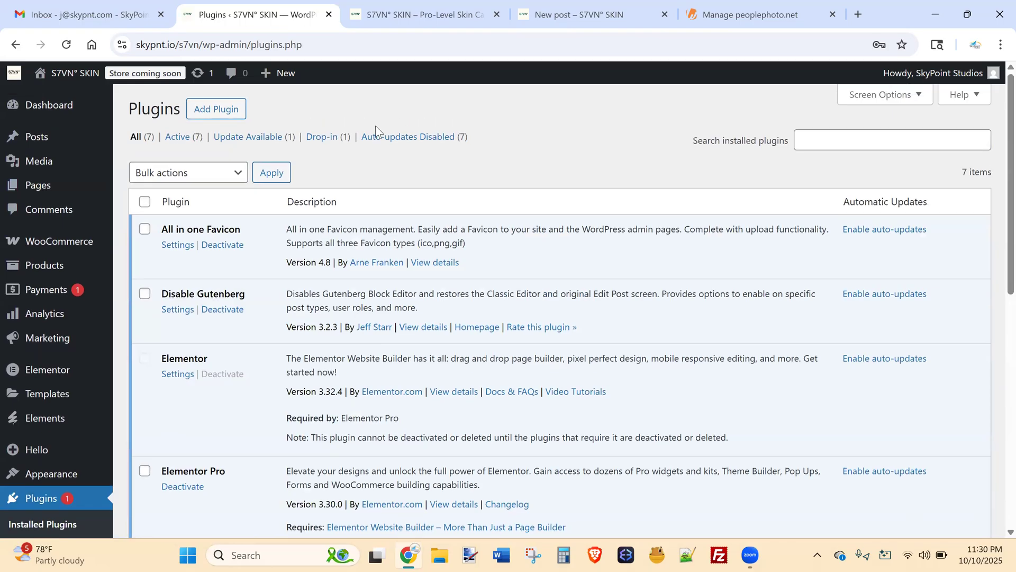
left_click(230, 111)
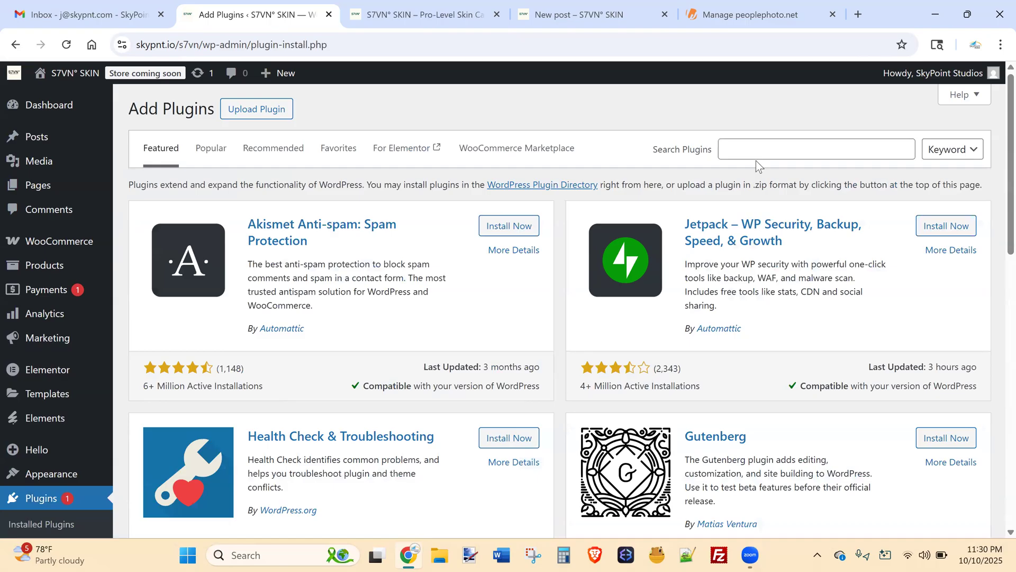
left_click(767, 147)
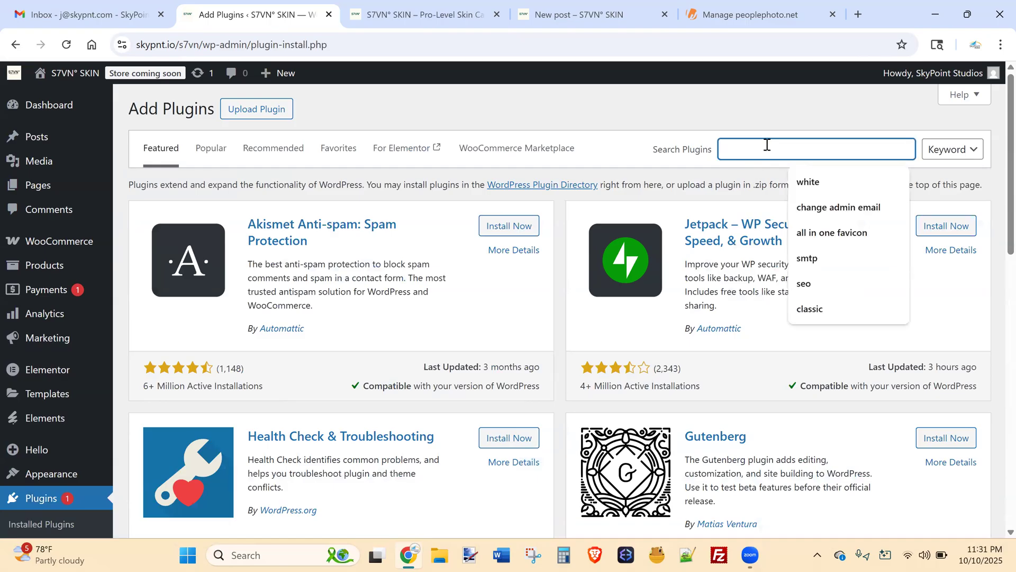
type("paypal")
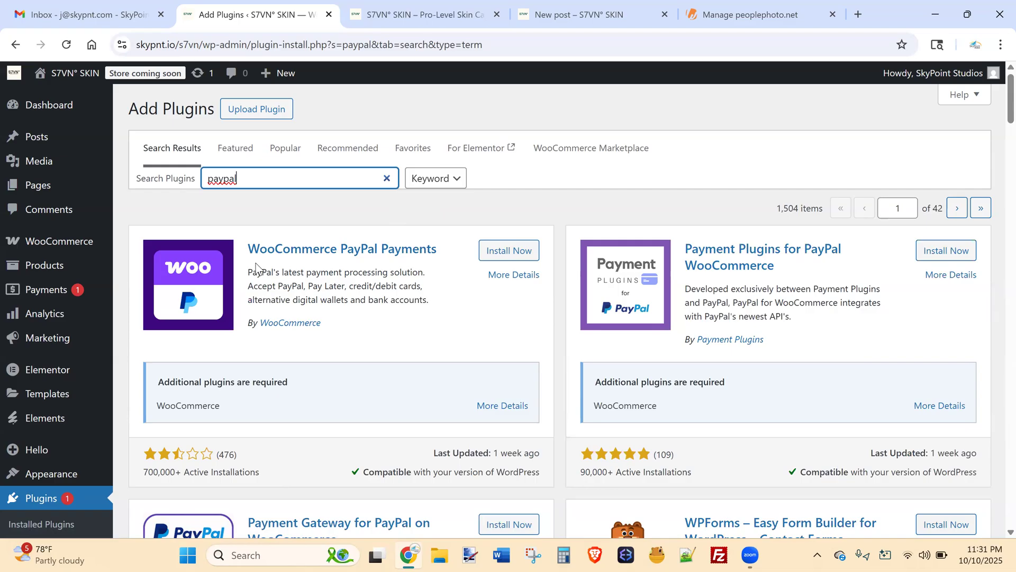
left_click_drag(257, 181, 92, 187)
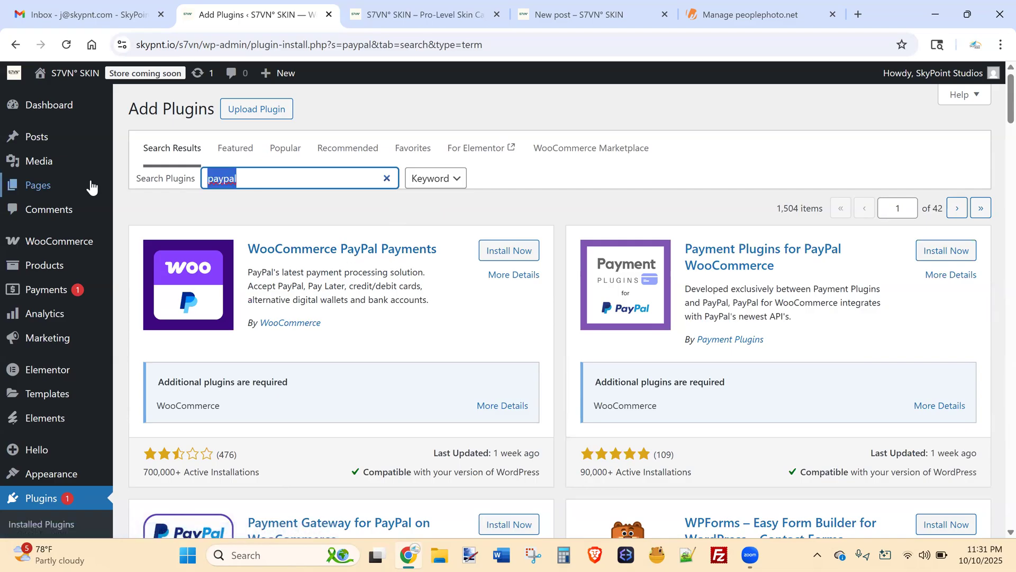
type("square")
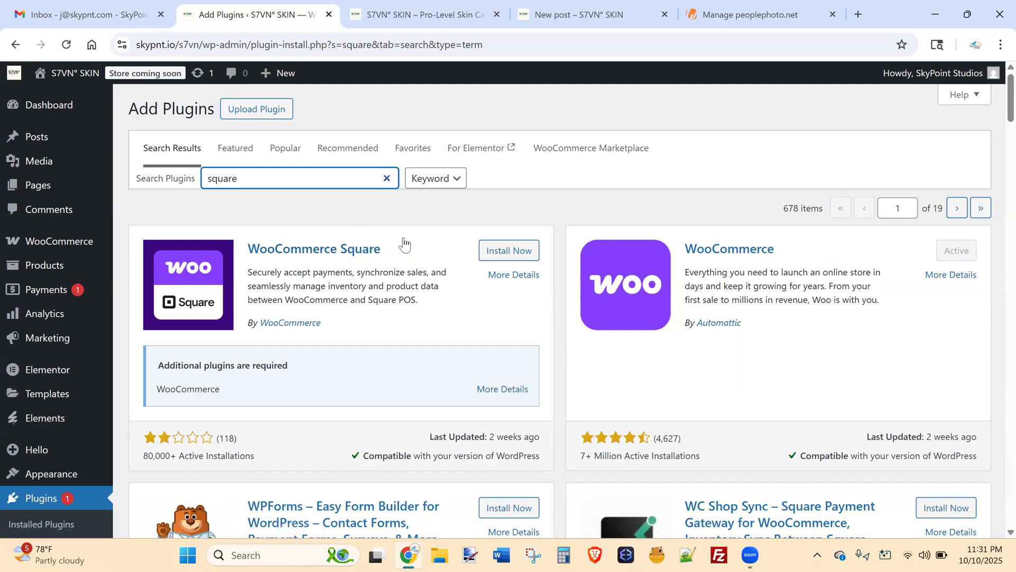
left_click_drag(401, 246, 353, 253)
left_click(391, 259)
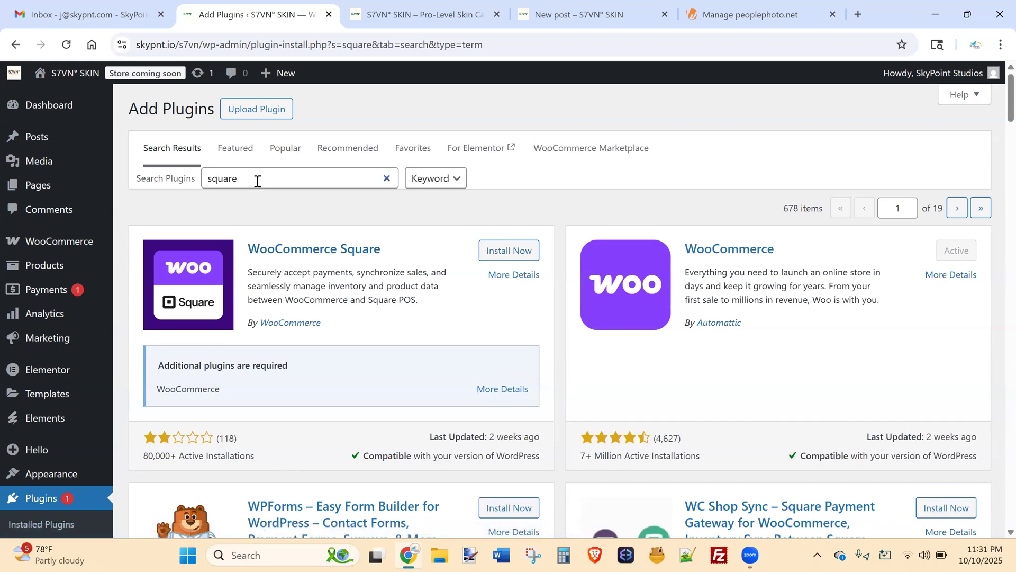
left_click_drag(242, 181, 204, 178)
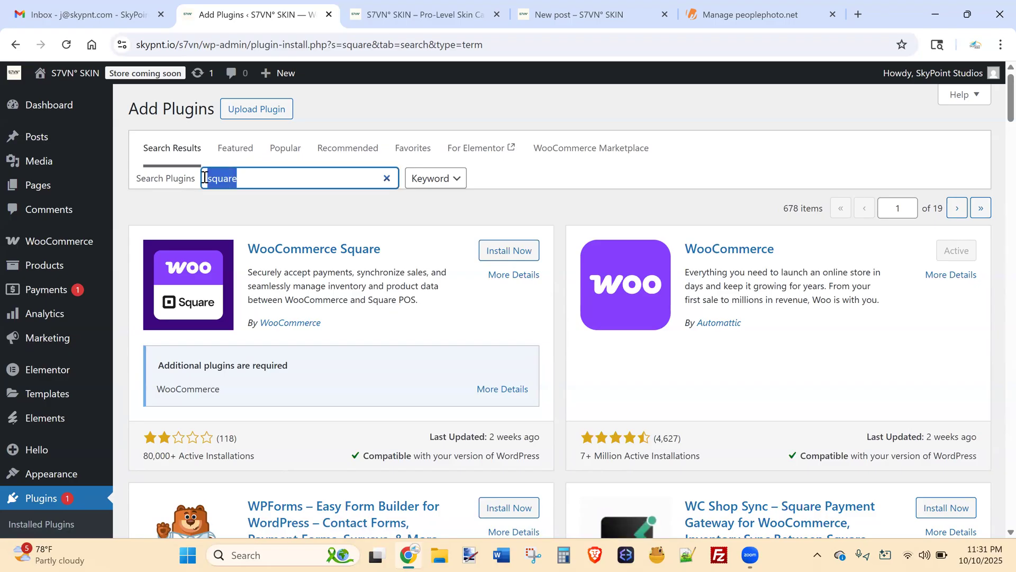
key("BackSpace")
type("stripe")
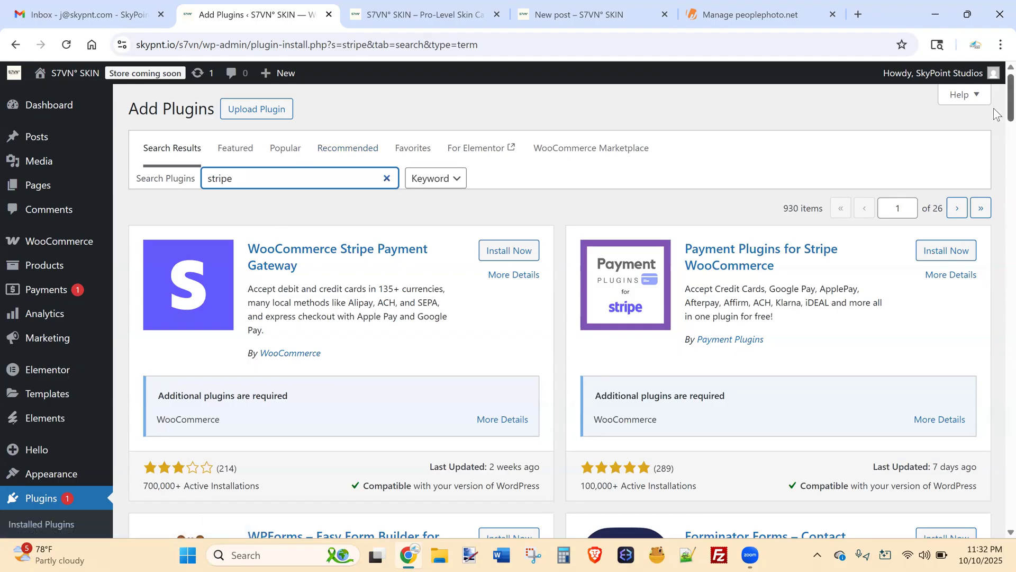
scroll(996, 127, "down", 3)
scroll(997, 127, "up", 3)
scroll(996, 127, "down", 3)
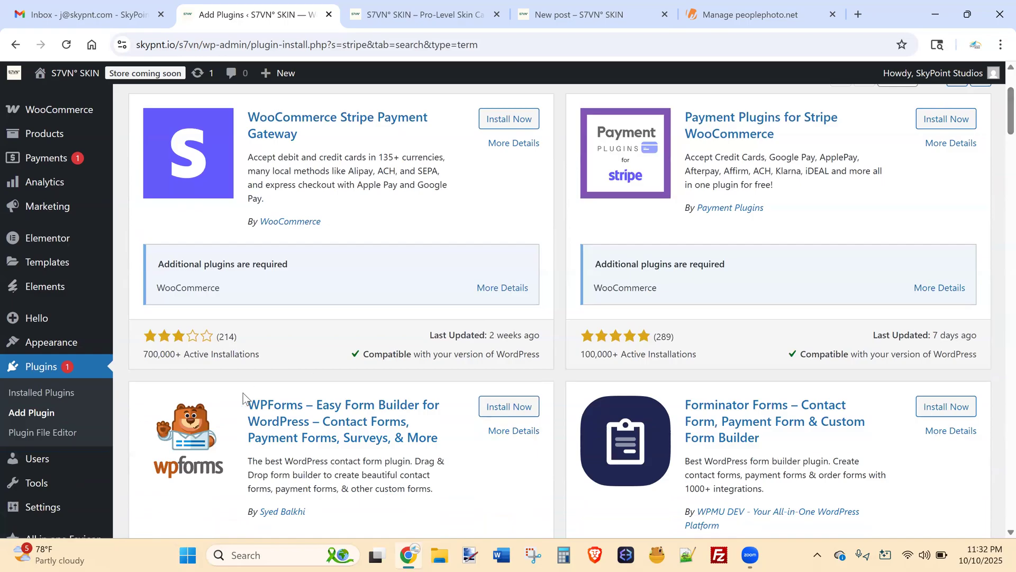
left_click(68, 392)
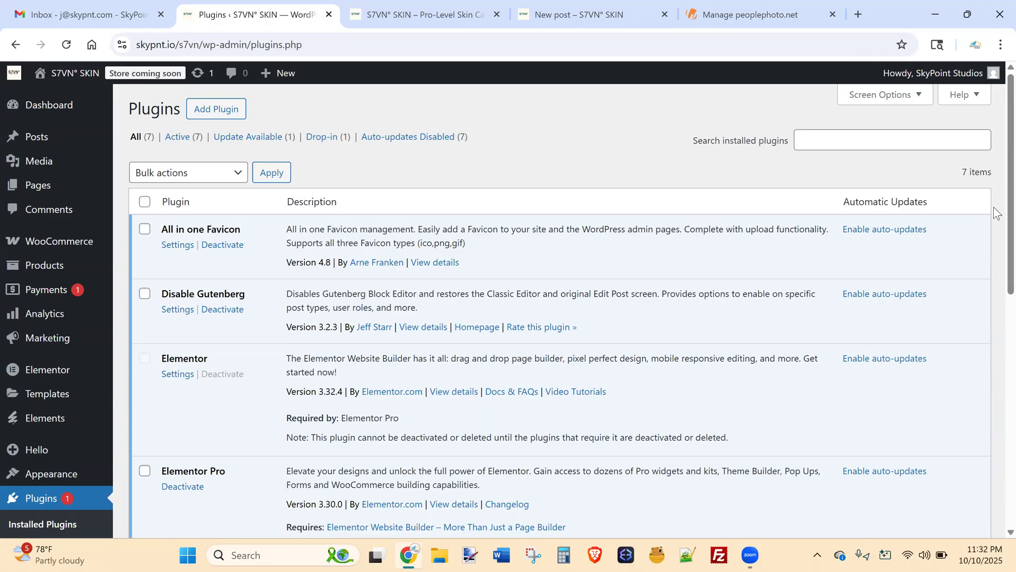
Switch from the plugins list to Pages > All Pages showing the 11 published pages.
scroll(993, 199, "down", 1)
scroll(992, 185, "up", 1)
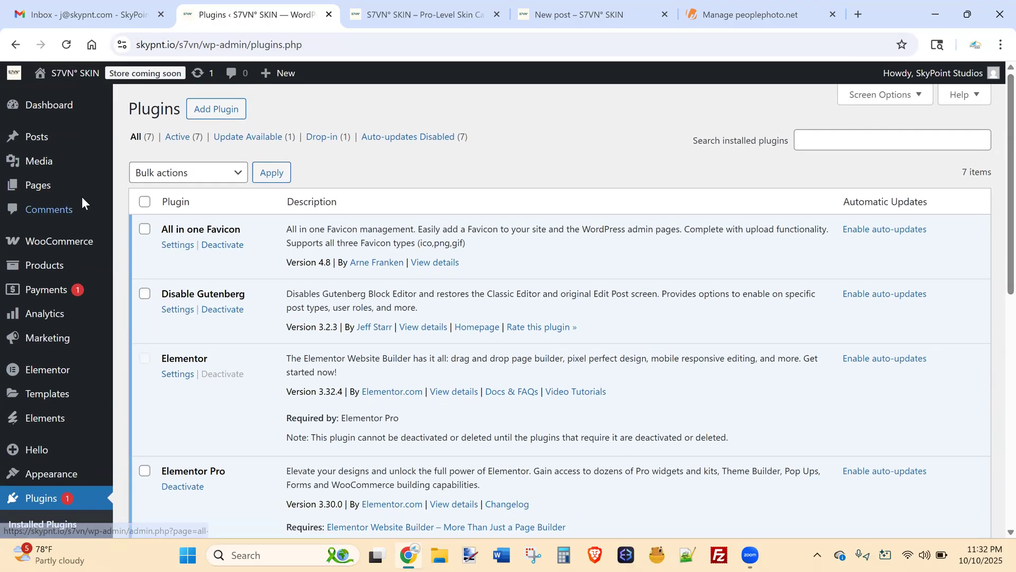
mouse_move(66, 195)
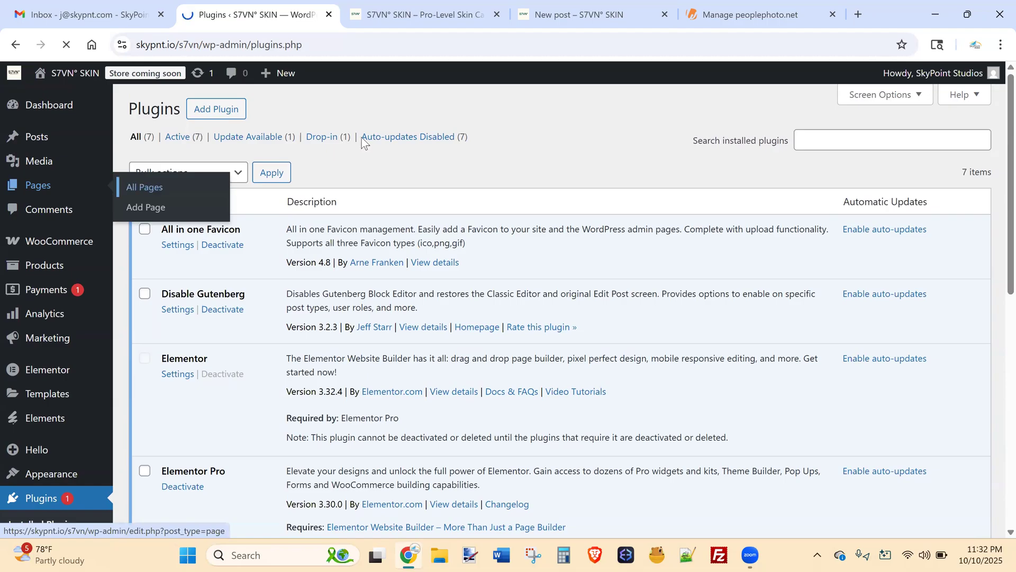
left_click(414, 139)
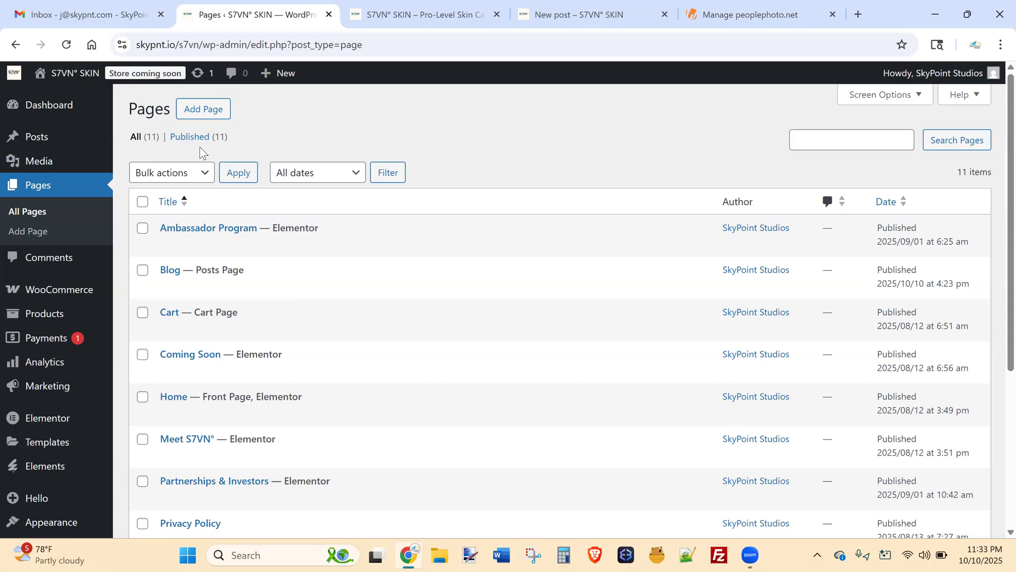
left_click(393, 4)
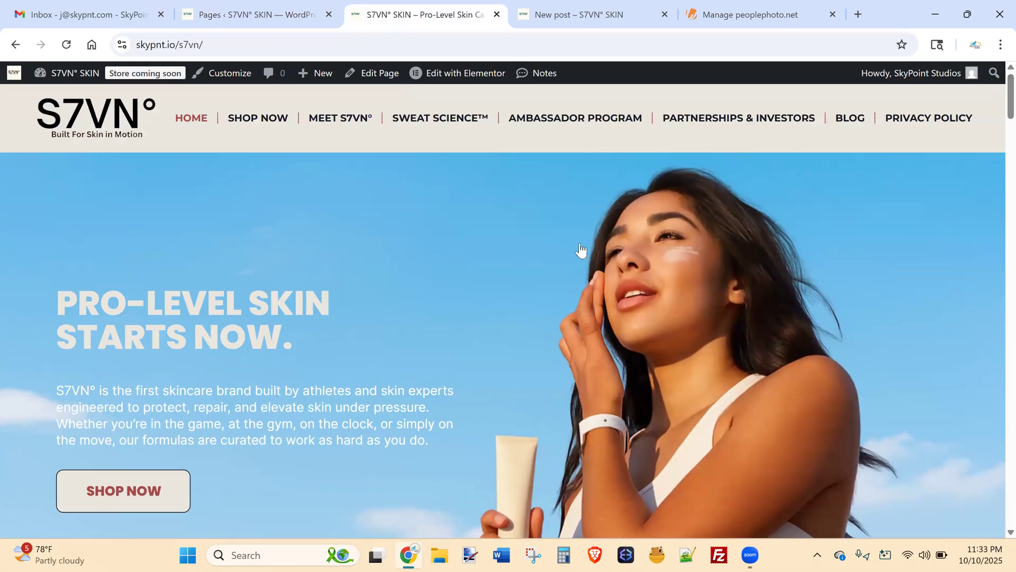
left_click(286, 5)
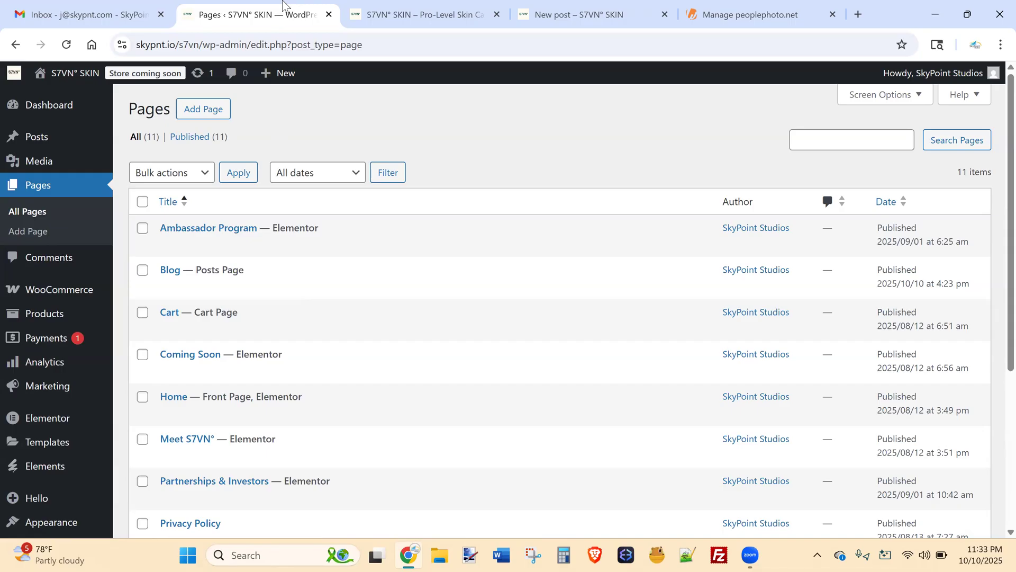
left_click(195, 45)
left_click_drag(195, 45, 108, 53)
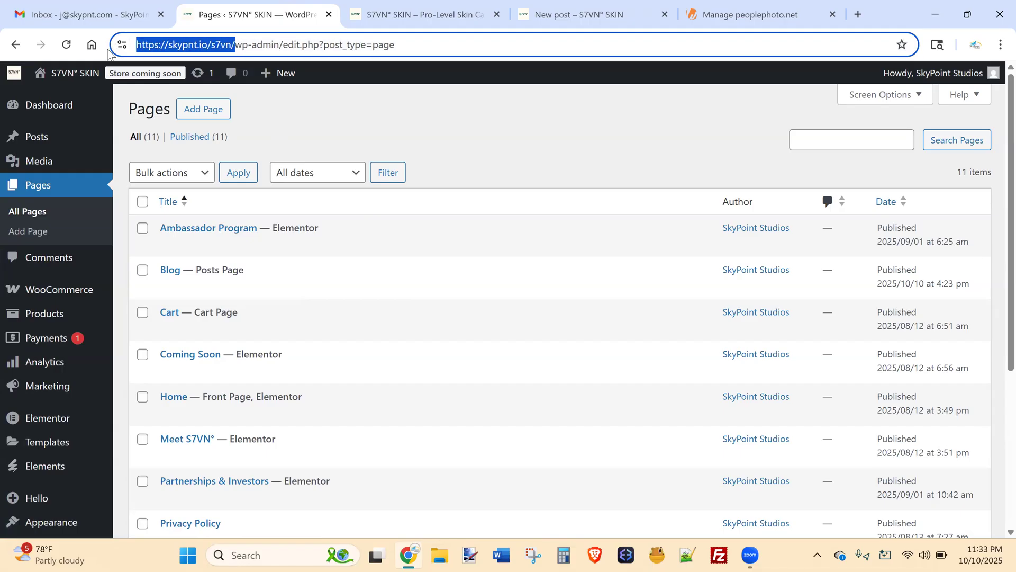
key("ctrl+c")
key("ctrl+t")
key("ctrl+v")
key("Return")
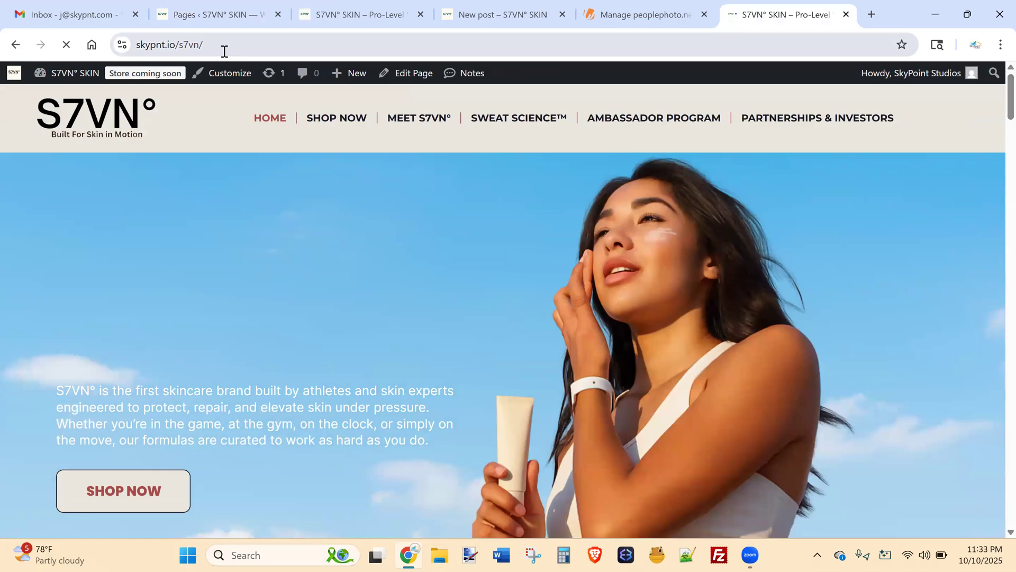
left_click_drag(194, 46, 135, 44)
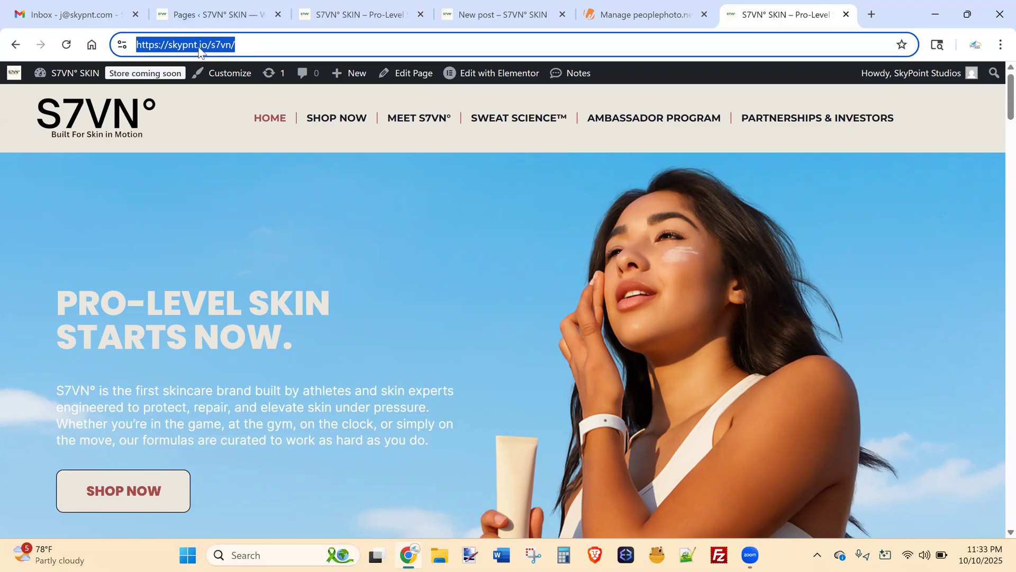
left_click(231, 46)
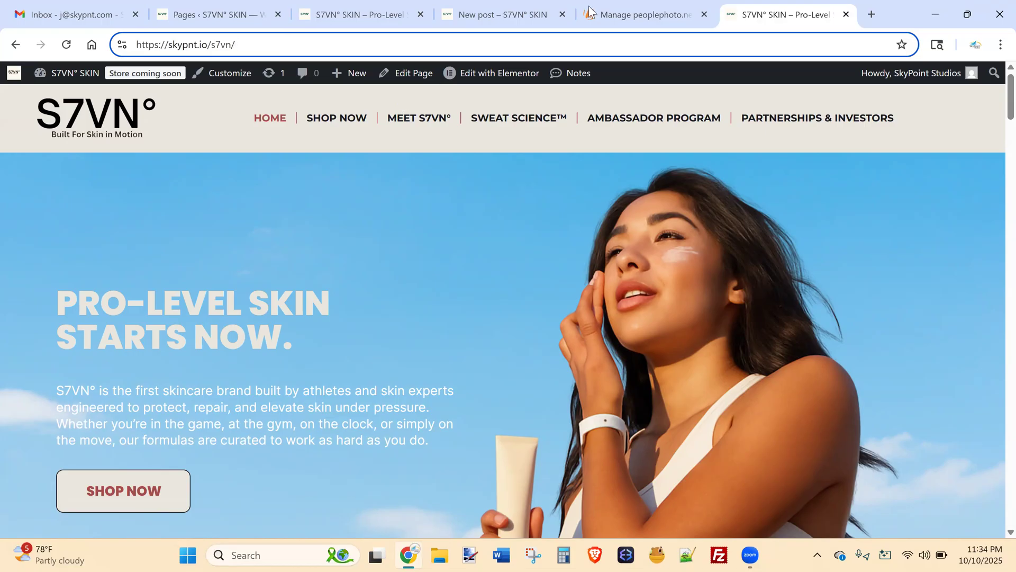
Google 'seo club vegas' in a new tab and open the Vegas SEO Club result.
left_click(872, 14)
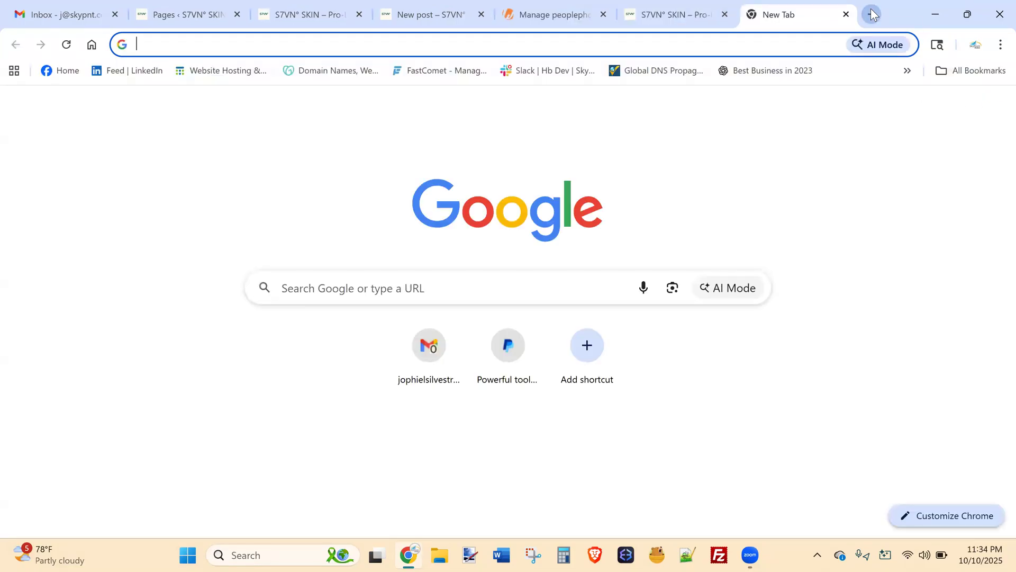
type("vegas")
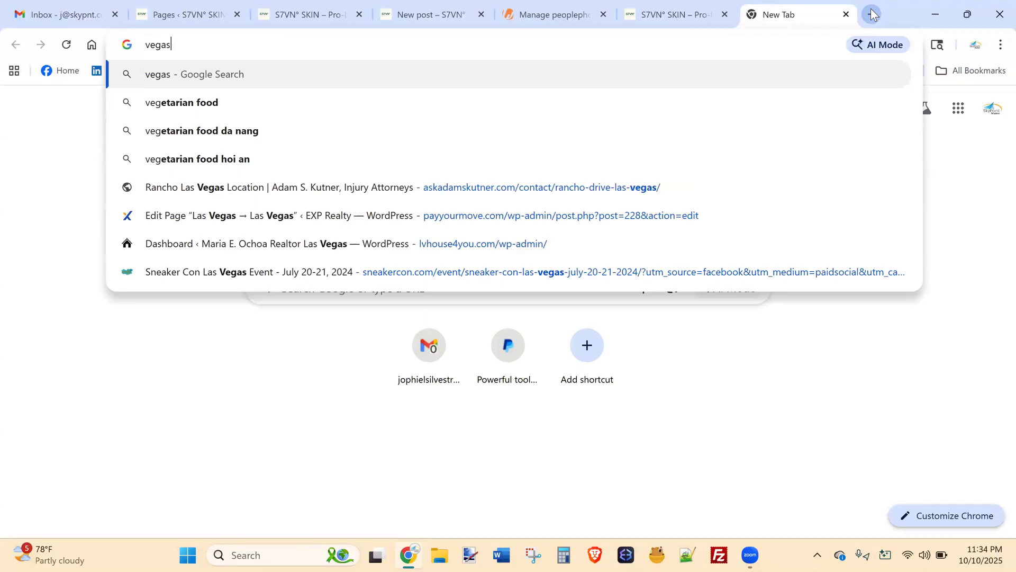
key("BackSpace")
key("BackSpace")
key("BackSpace")
key("BackSpace")
key("BackSpace")
type("seo club")
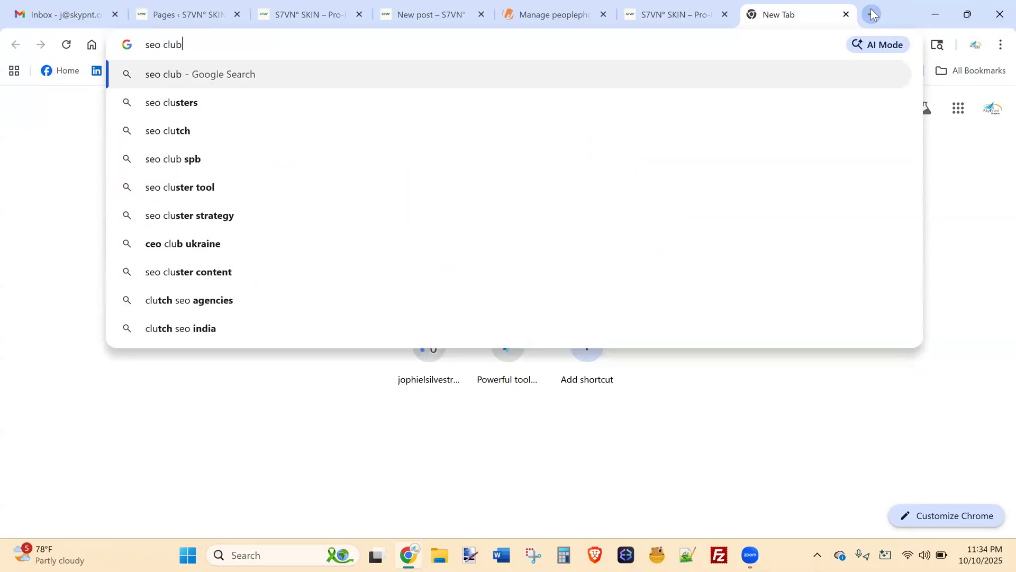
type(" vegas")
key("Return")
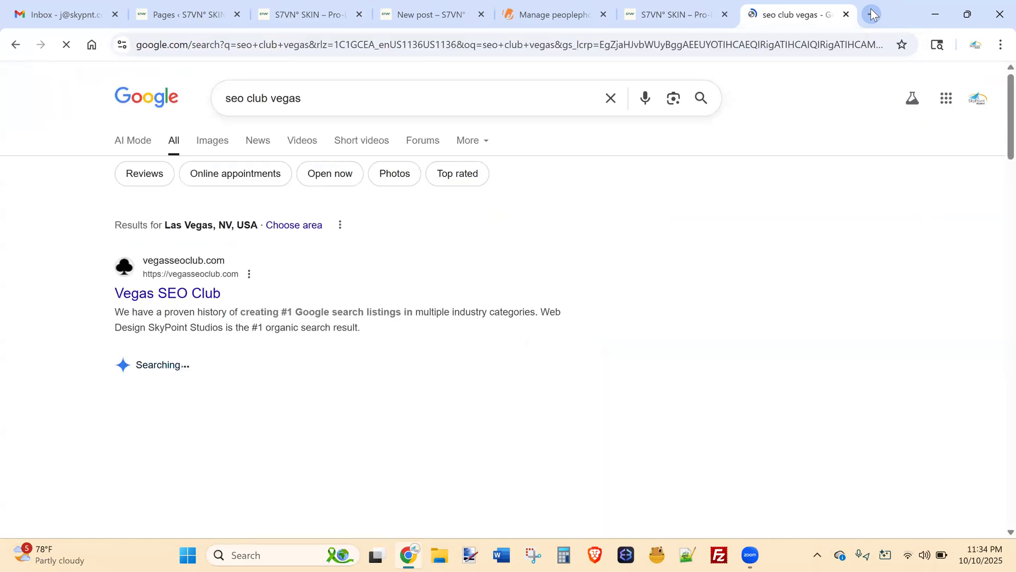
left_click(169, 293)
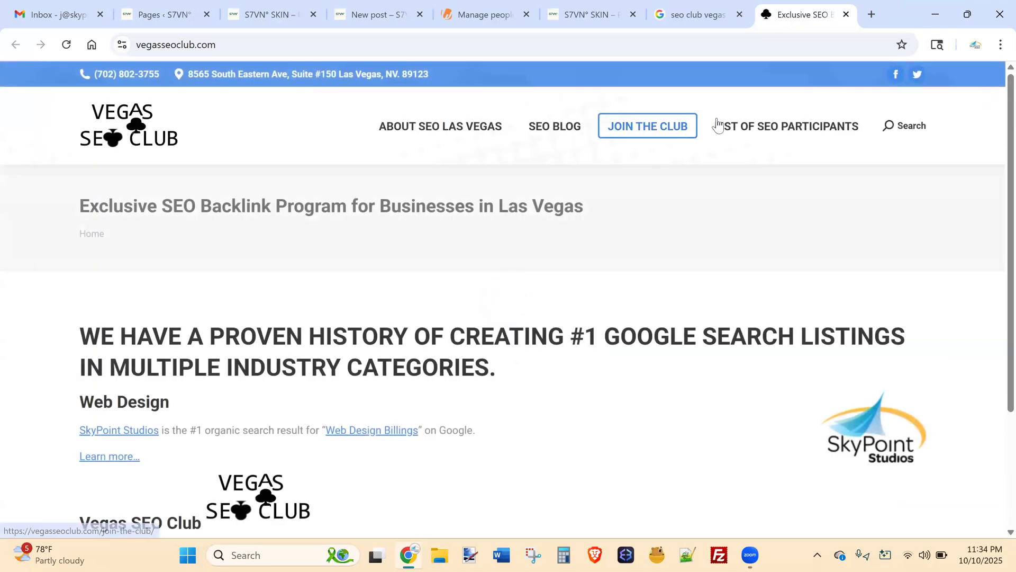
From the SEO participants list, open entry 95's thelvhe.com/community-resources link.
left_click(755, 125)
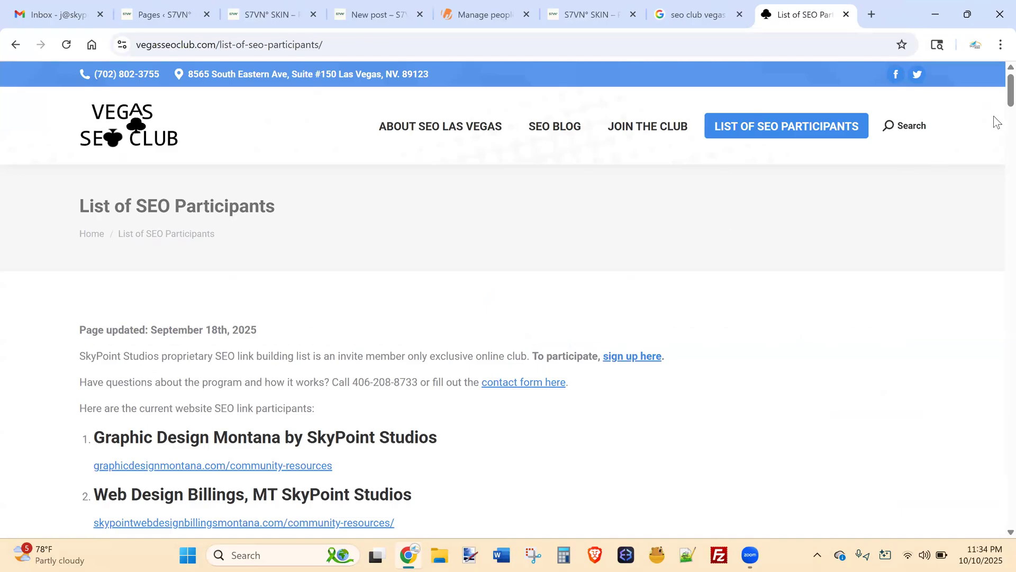
scroll(993, 131, "down", 15)
left_click_drag(997, 177, 994, 468)
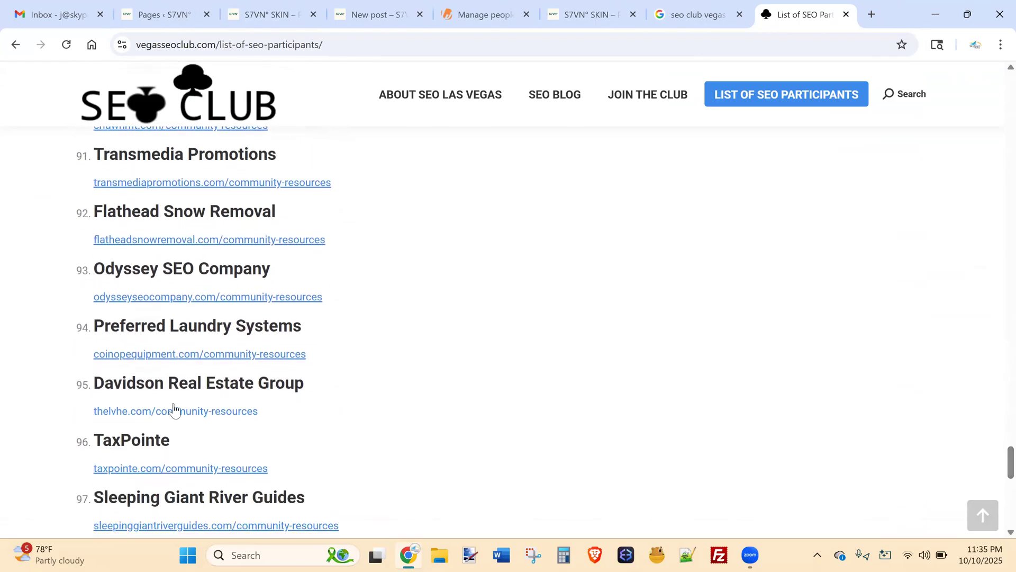
left_click(185, 412)
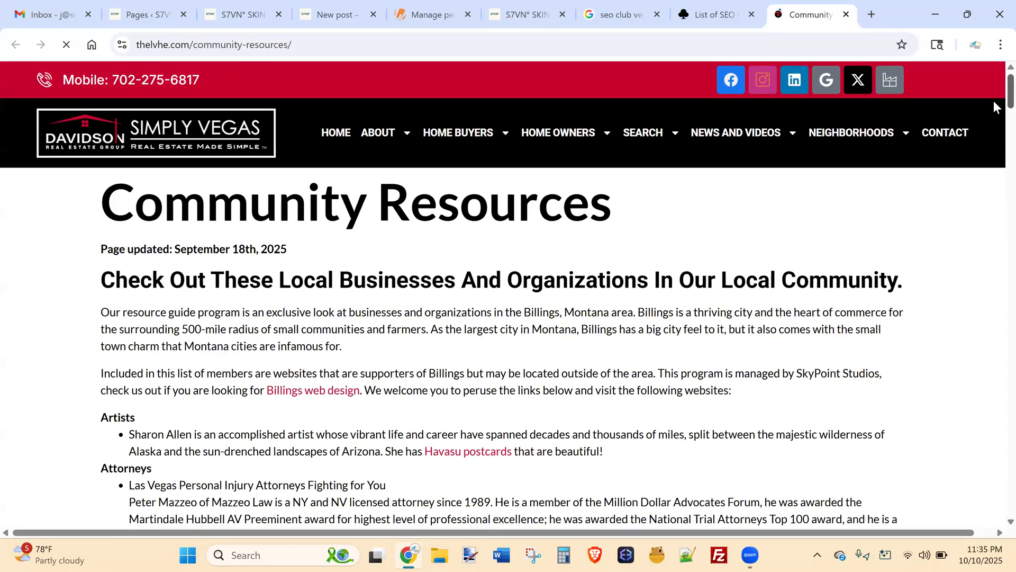
Scroll down through thelvhe.com's Community Resources listings, briefly selecting the Artists heading.
scroll(993, 106, "down", 5)
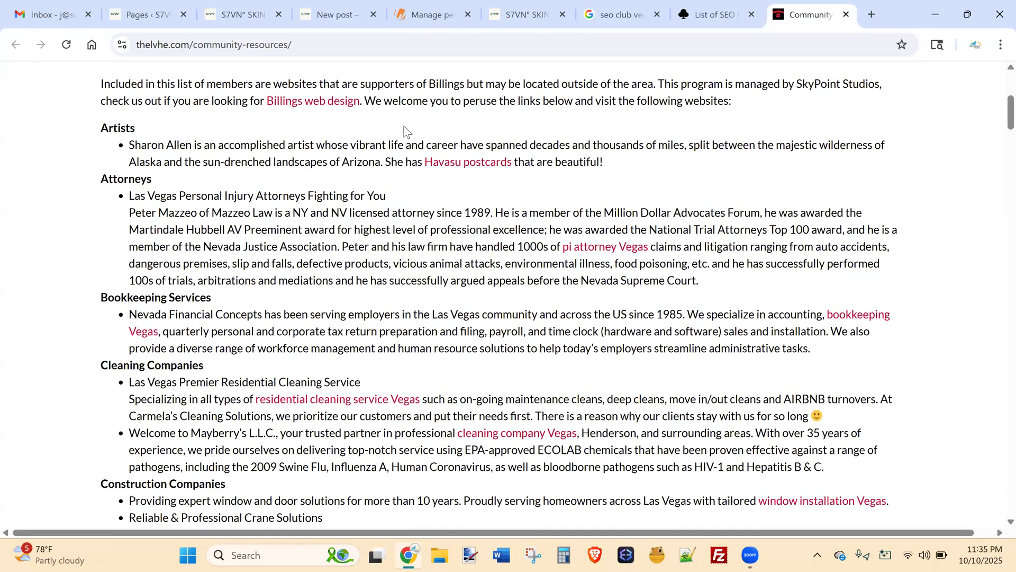
left_click_drag(95, 123, 142, 122)
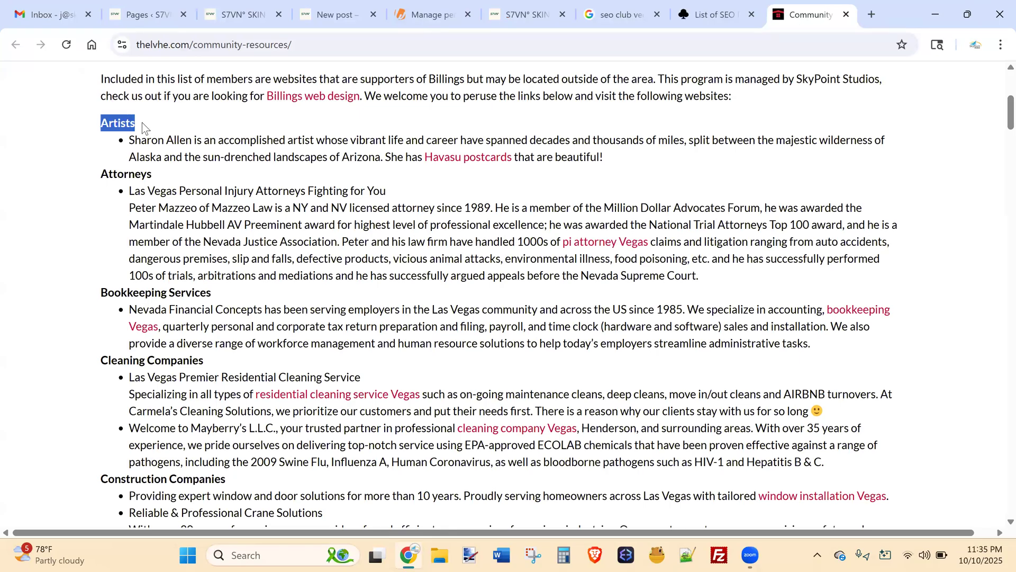
left_click(140, 125)
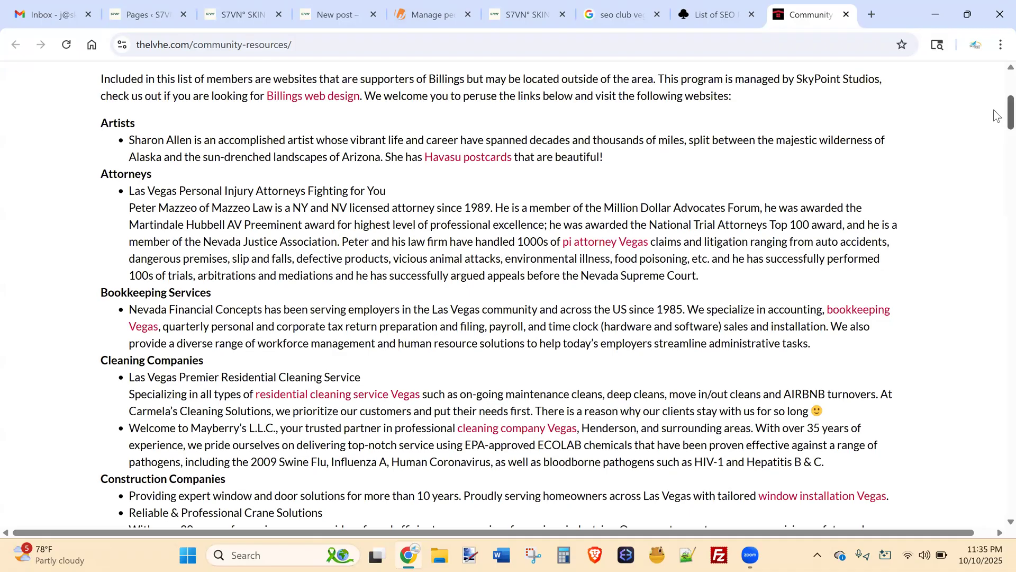
scroll(997, 127, "down", 4)
scroll(998, 151, "down", 2)
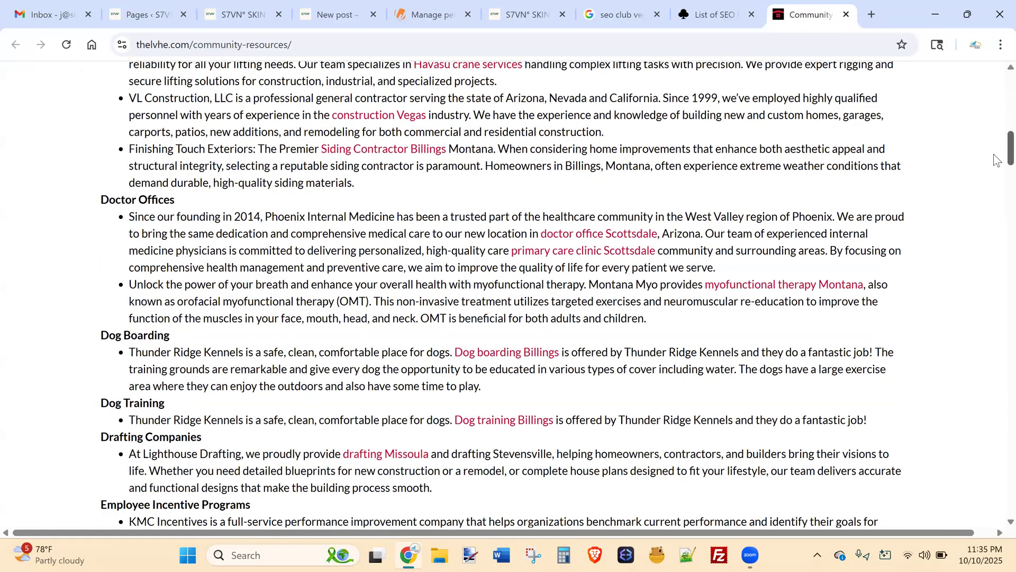
scroll(997, 160, "down", 8)
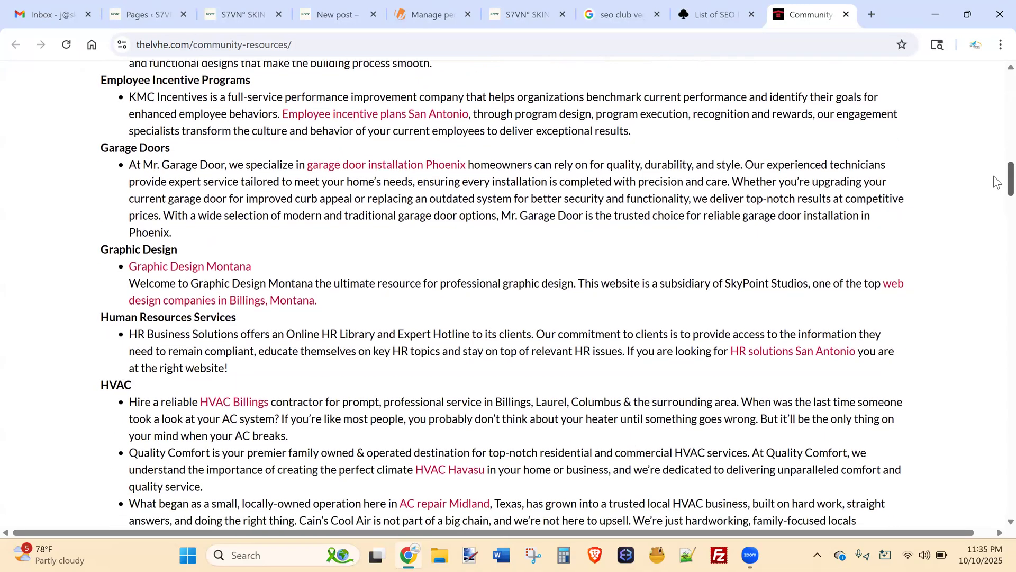
scroll(997, 182, "down", 1)
scroll(997, 200, "down", 4)
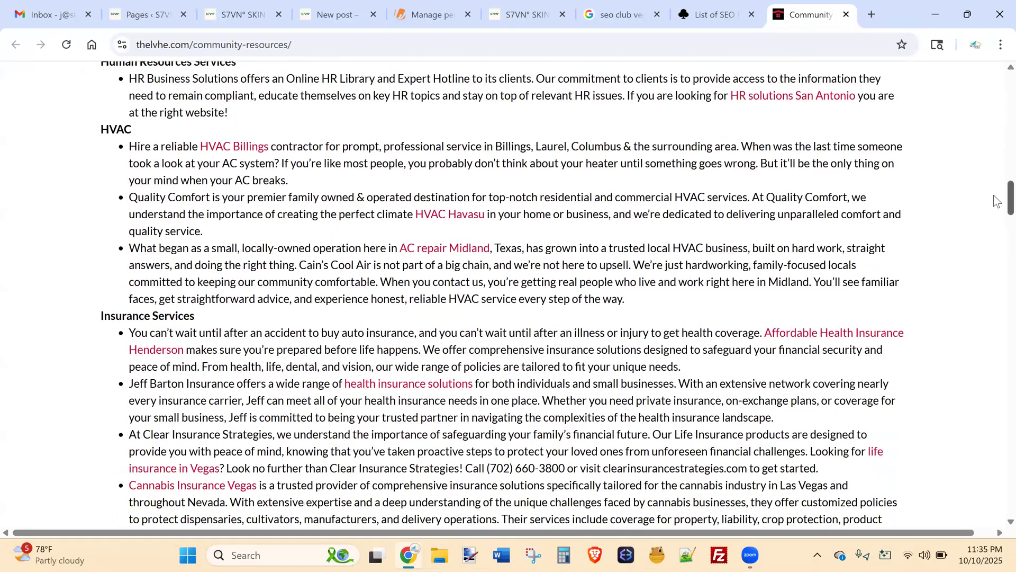
scroll(997, 209, "down", 6)
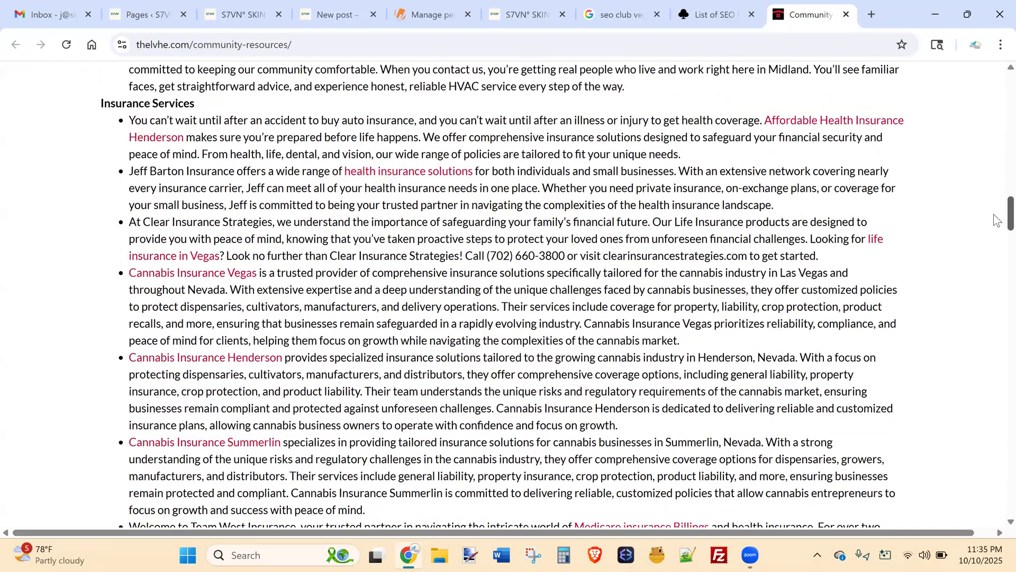
scroll(997, 225, "down", 5)
scroll(997, 263, "down", 3)
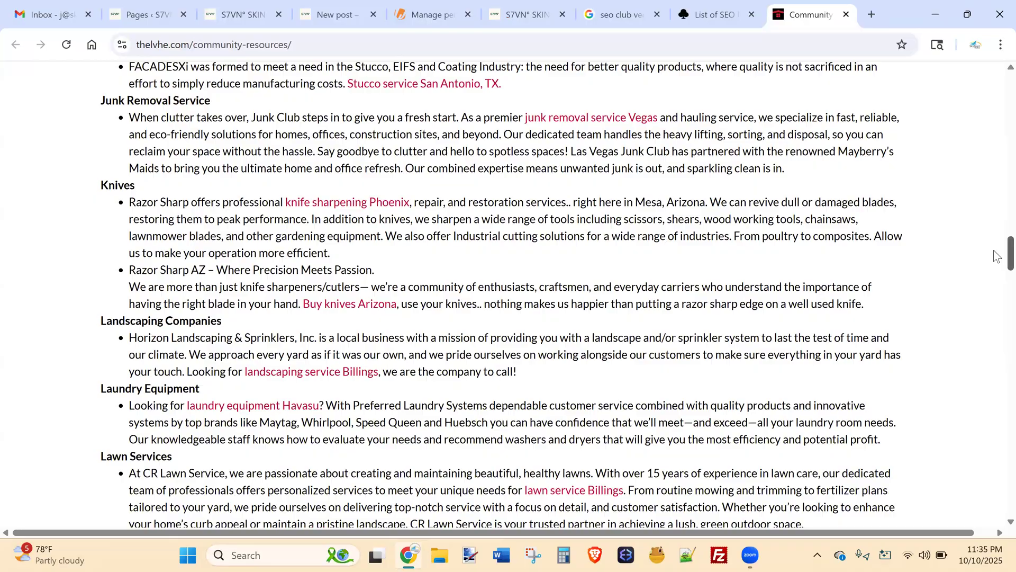
scroll(998, 265, "down", 3)
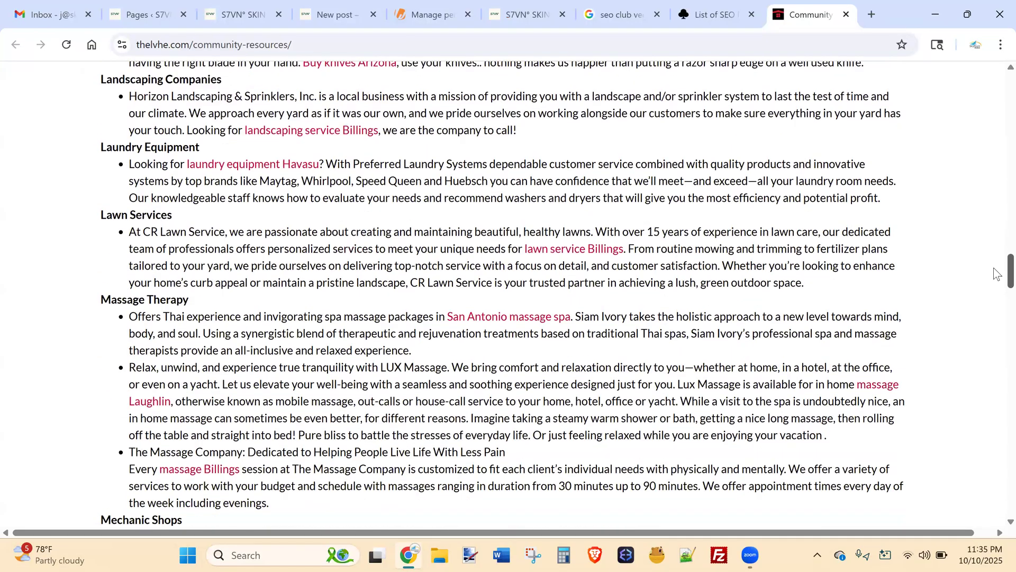
scroll(998, 274, "down", 5)
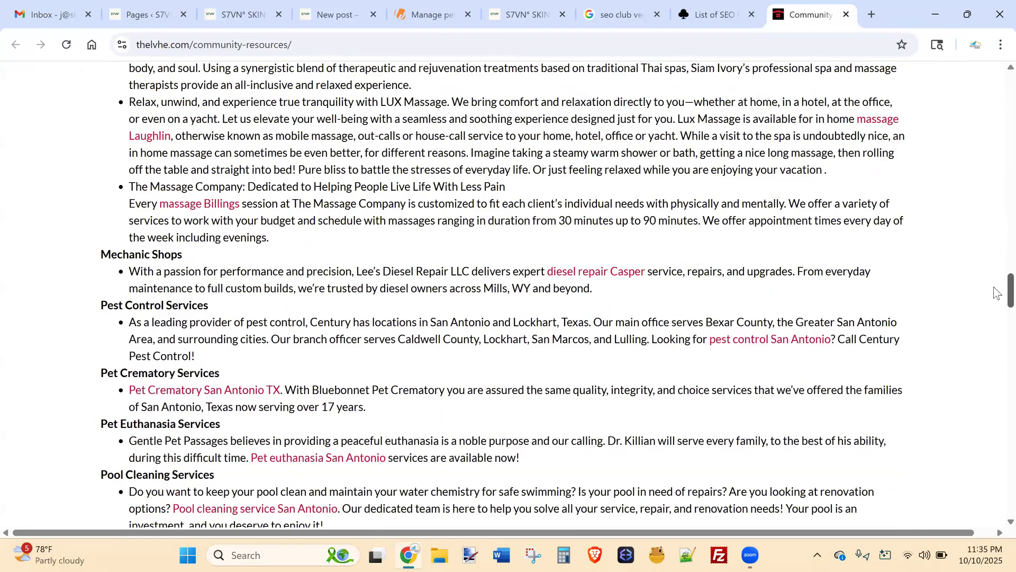
scroll(997, 292, "down", 3)
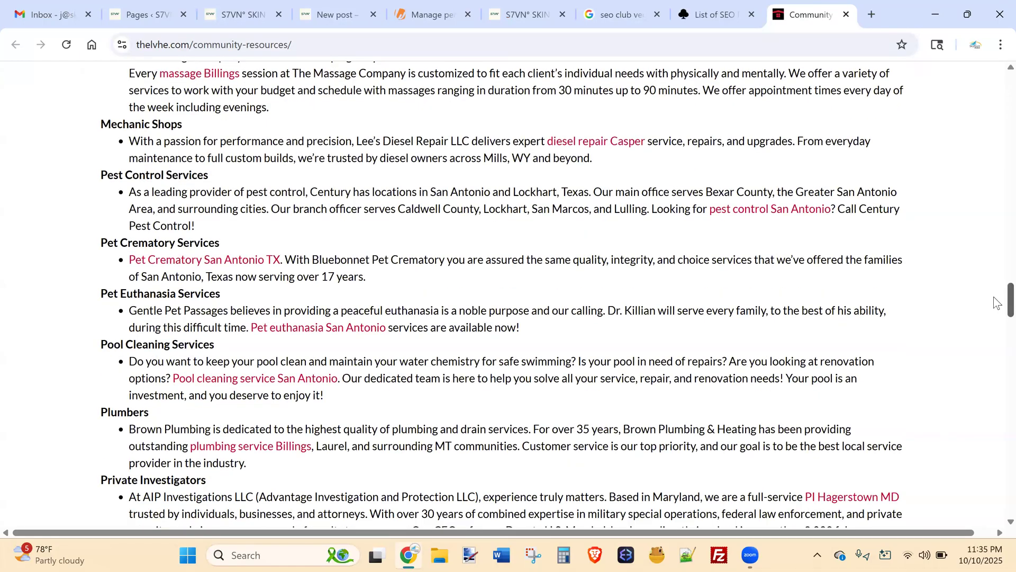
scroll(998, 310, "down", 2)
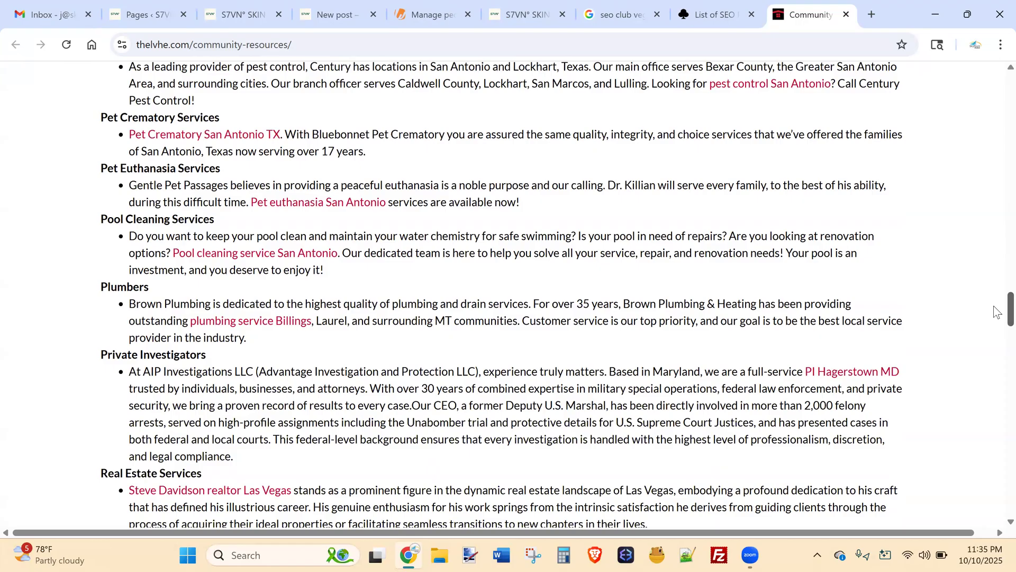
Scroll back up, select the Dog Boarding paragraph, then return to the SEO participants list.
scroll(993, 307, "up", 2)
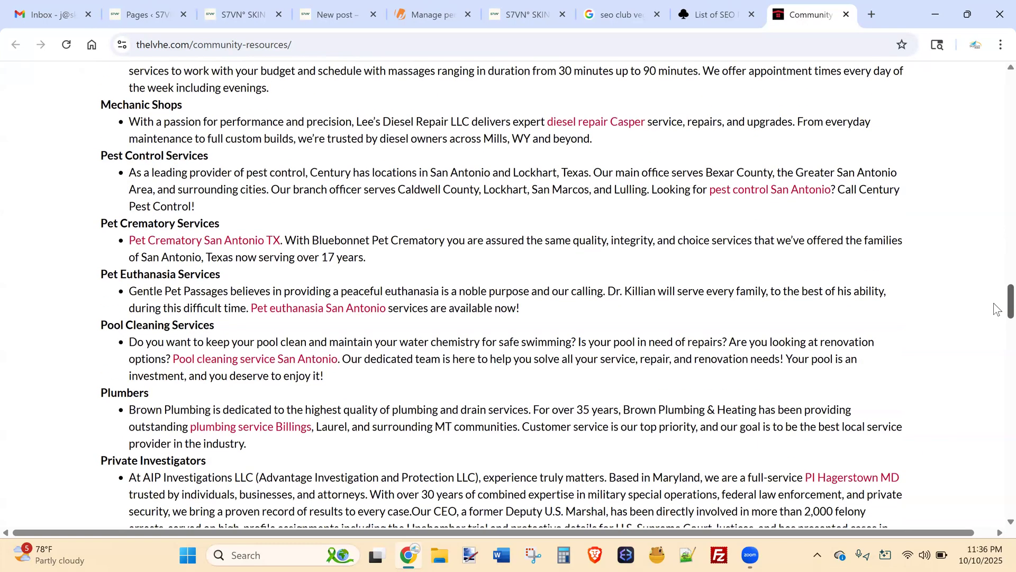
scroll(995, 305, "up", 12)
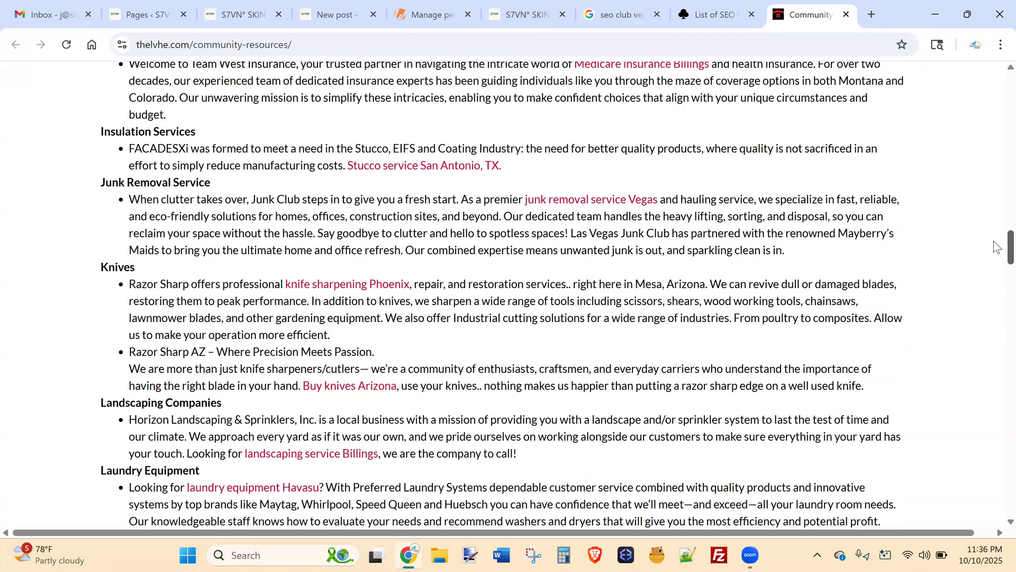
scroll(997, 246, "up", 15)
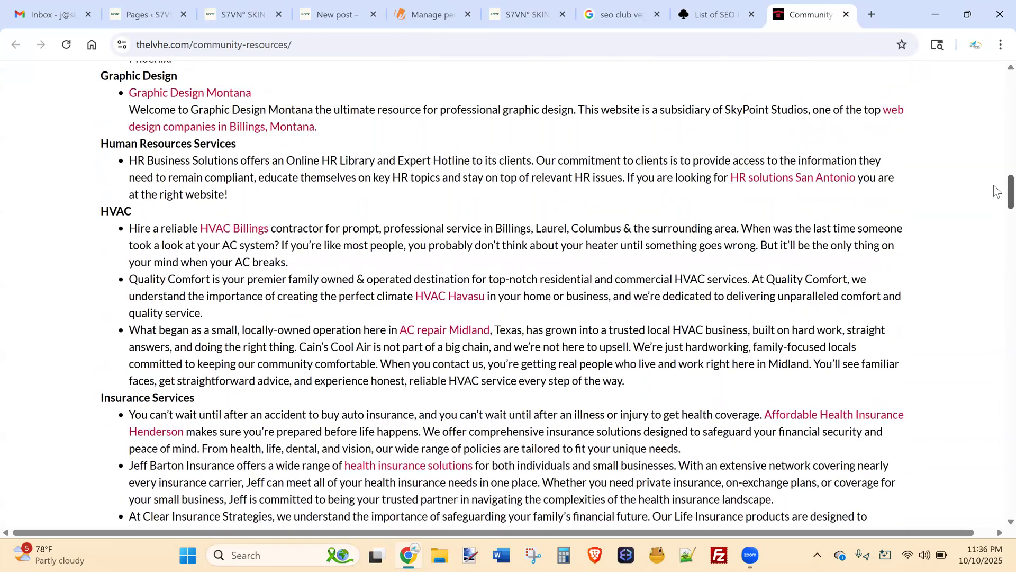
scroll(997, 185, "up", 6)
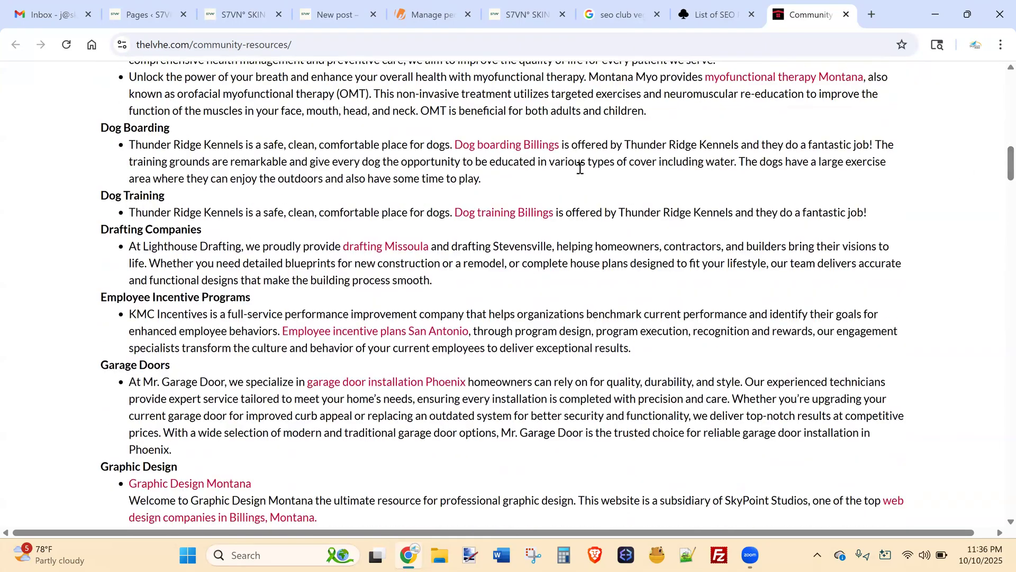
left_click_drag(511, 182, 128, 146)
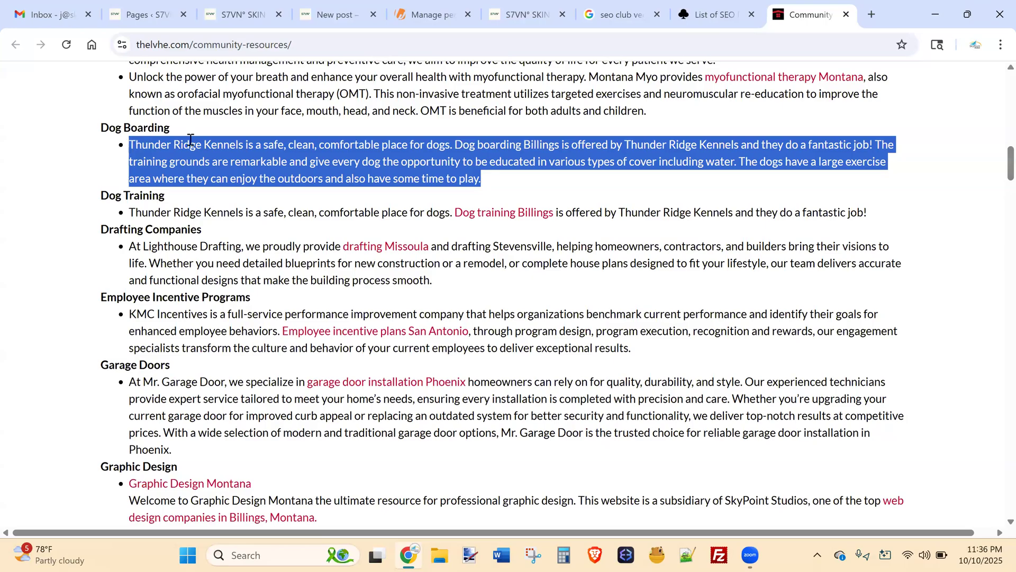
left_click(393, 159)
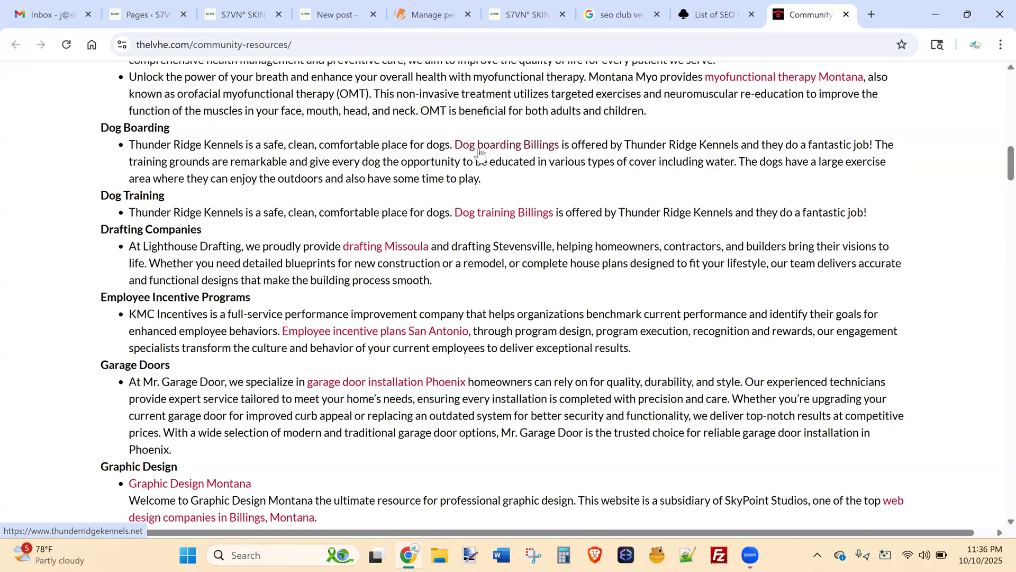
left_click(721, 15)
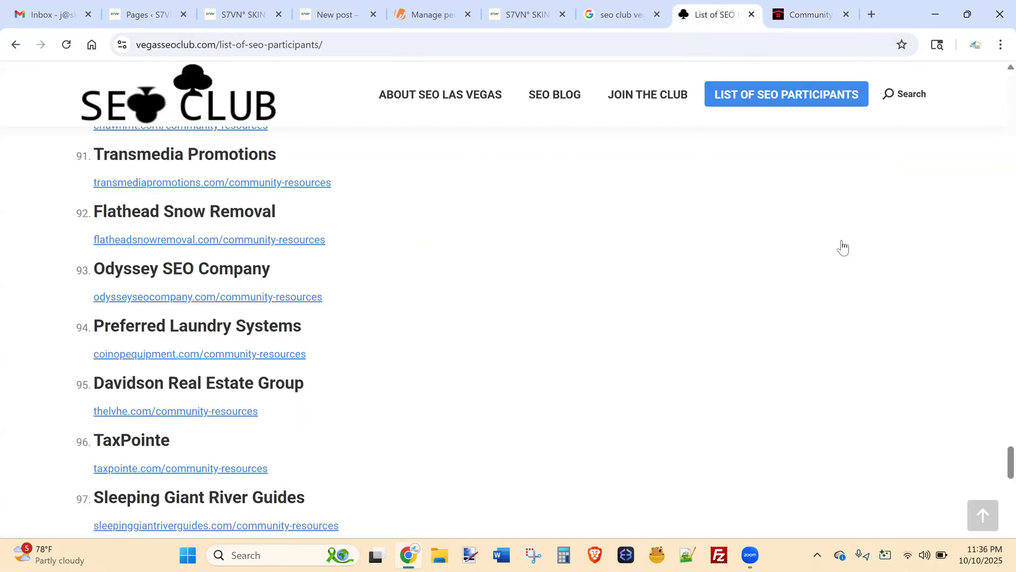
Check the participants list to its end at entry 107, then return Community Resources to its top.
scroll(998, 464, "down", 12)
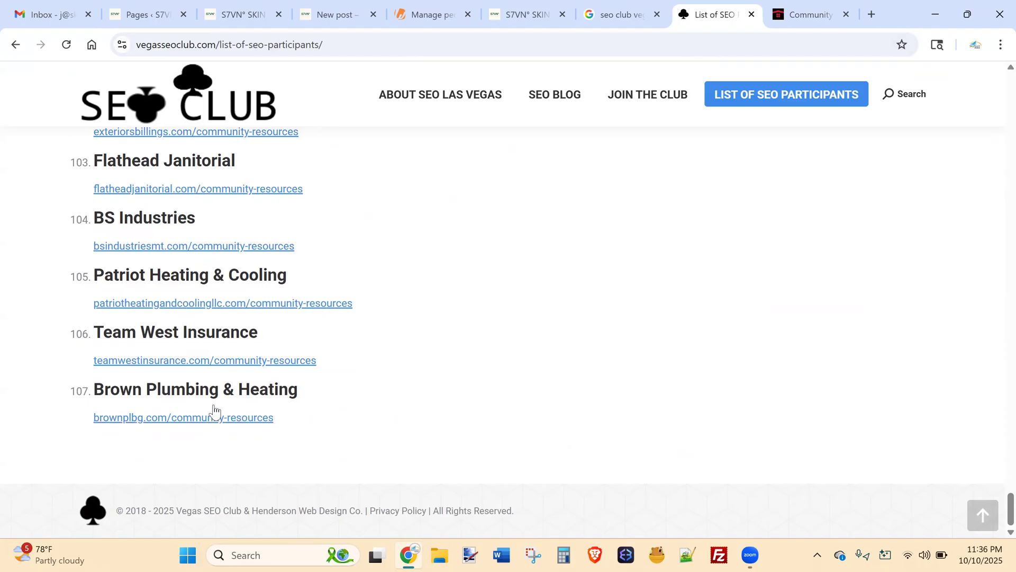
left_click_drag(995, 504, 997, 298)
left_click(810, 14)
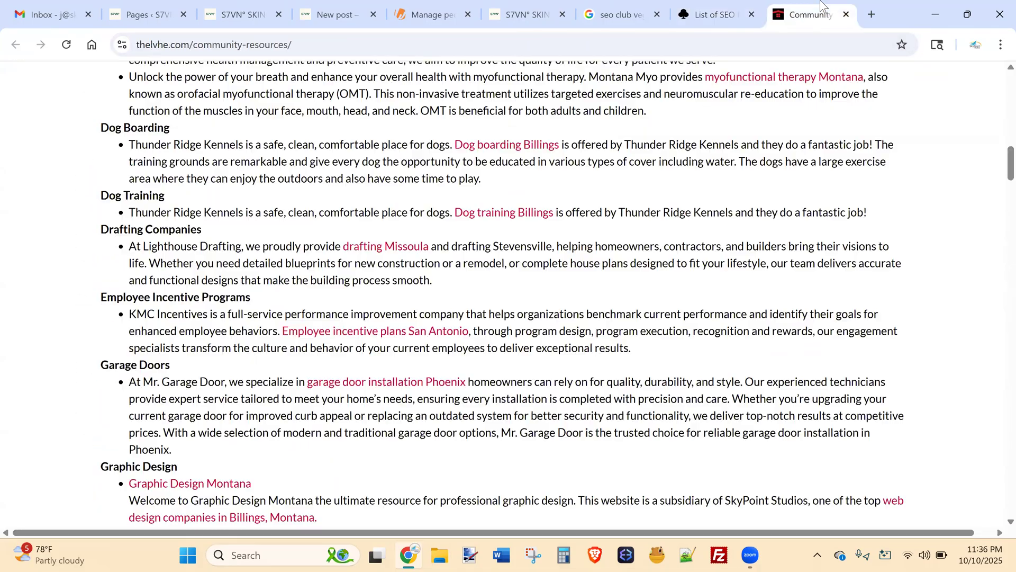
left_click_drag(1009, 166, 997, 22)
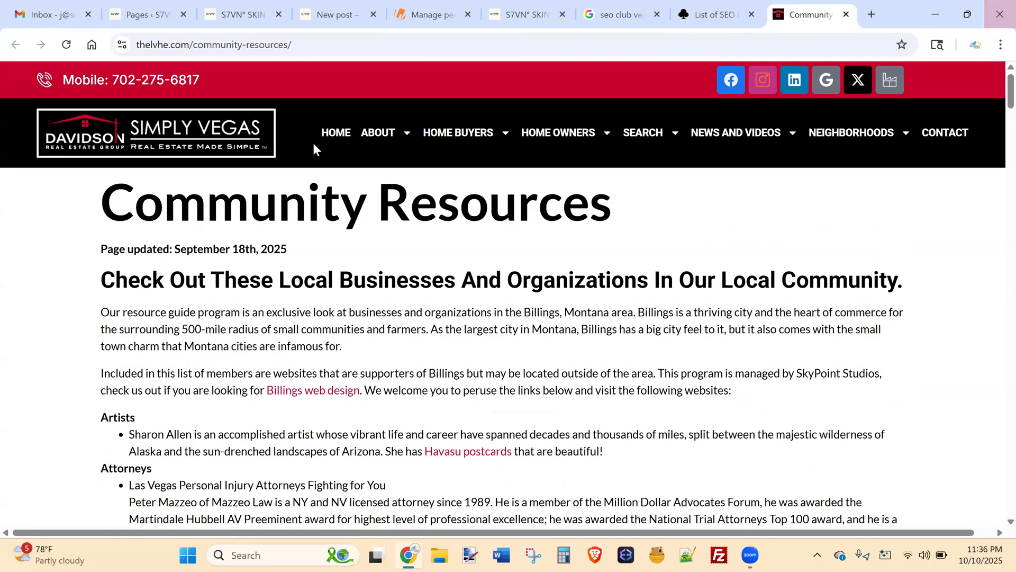
Visit The Davidson Group home page on thelvhe.com, then close that tab.
left_click(339, 127)
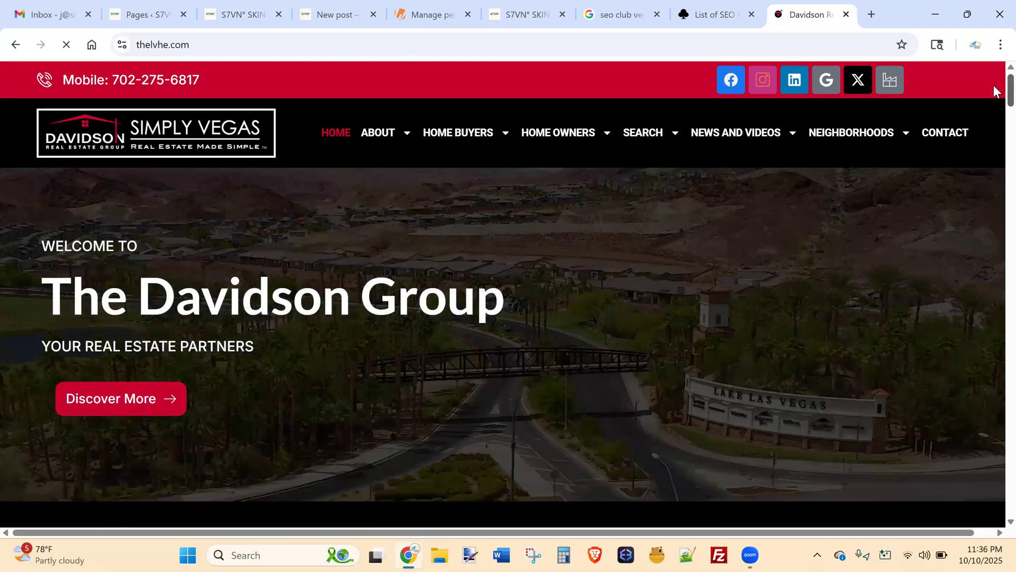
scroll(993, 88, "down", 1)
scroll(993, 91, "up", 1)
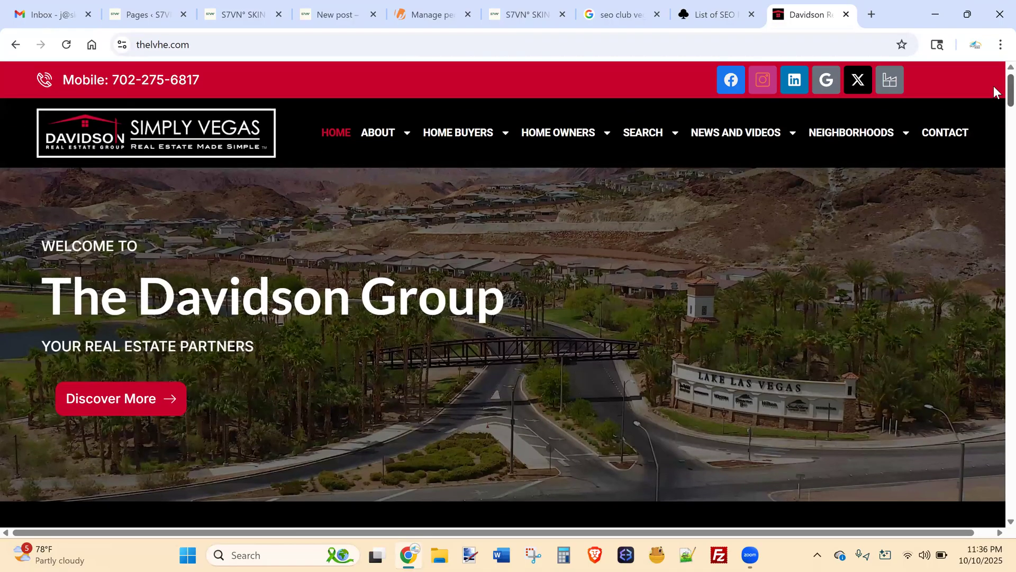
left_click(847, 17)
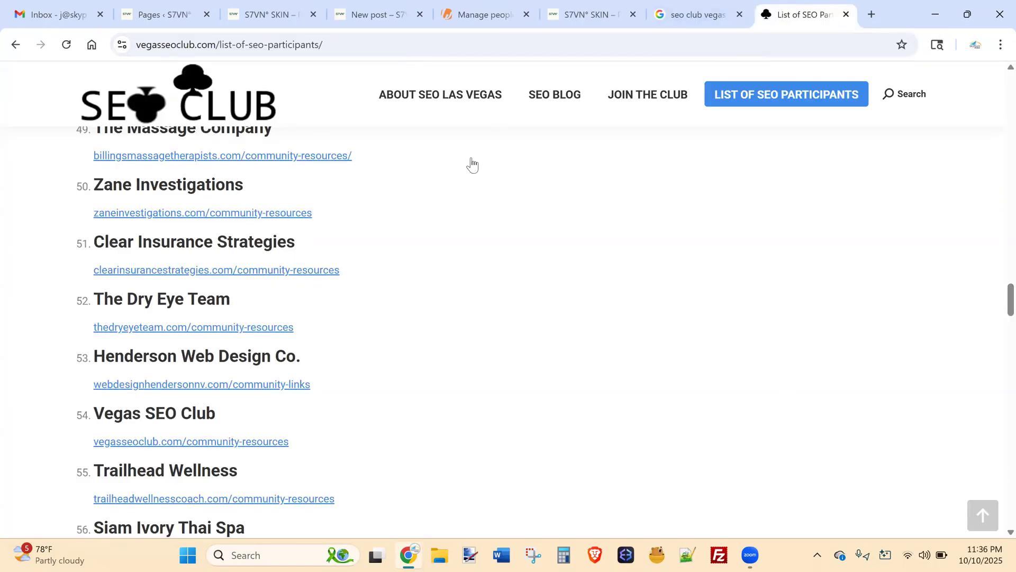
Close the List of SEO Participants tab and the 'seo club vegas' search results tab.
left_click_drag(998, 291, 997, 72)
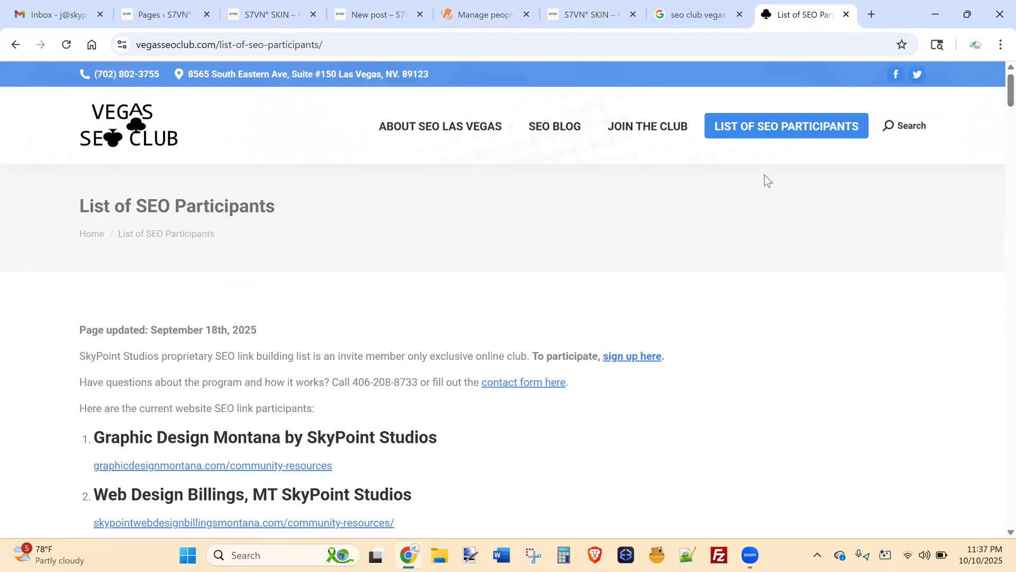
left_click(846, 14)
left_click(846, 15)
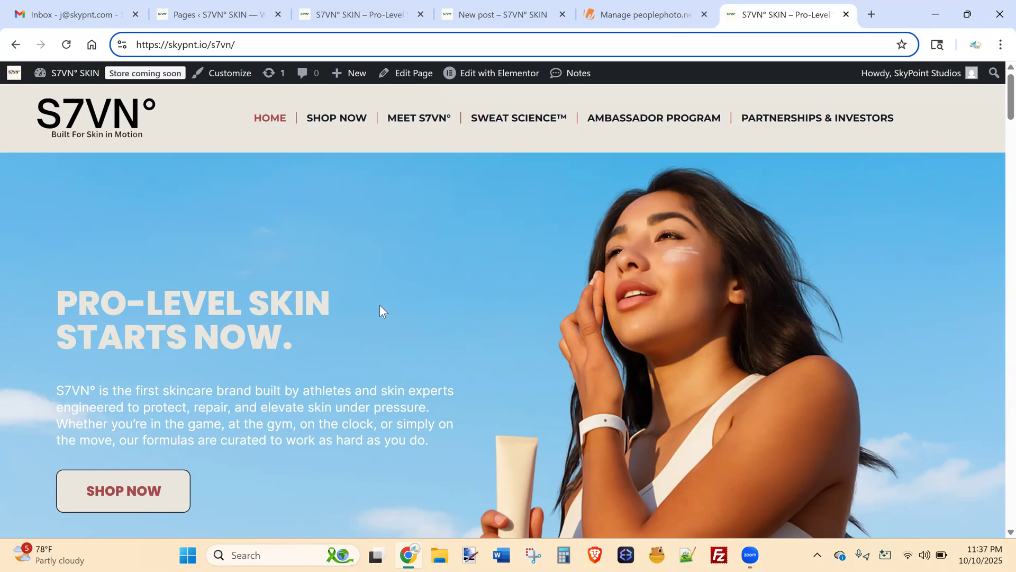
Load business.google.com in a new tab, then close the Billings Landscaping results tab.
left_click(871, 14)
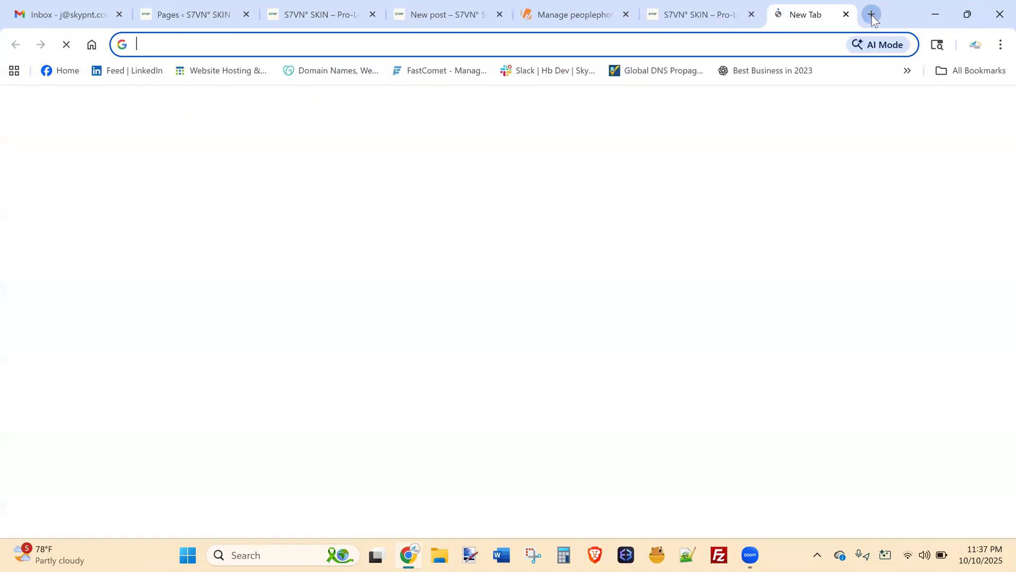
type("busine")
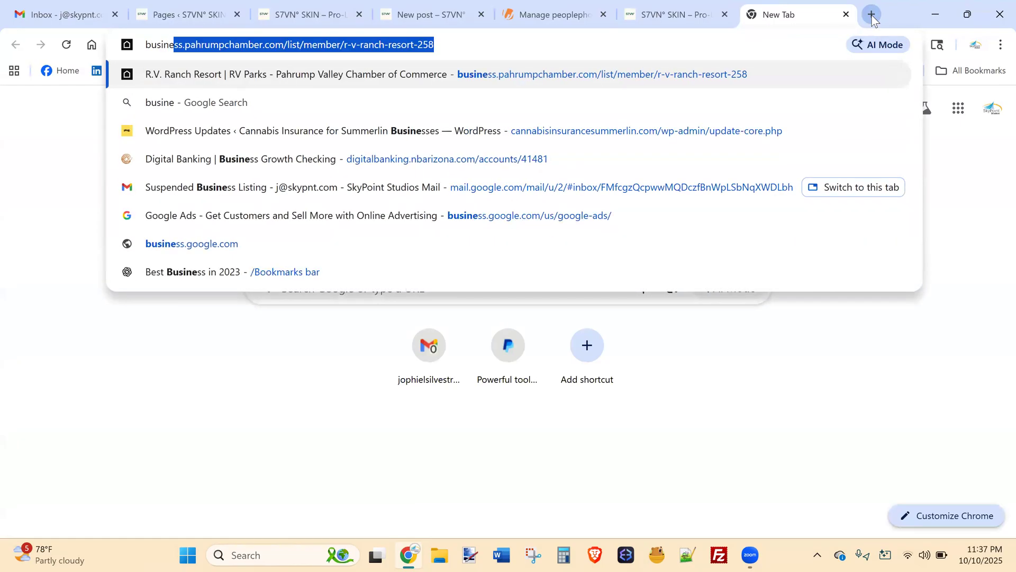
type("ss.google.com")
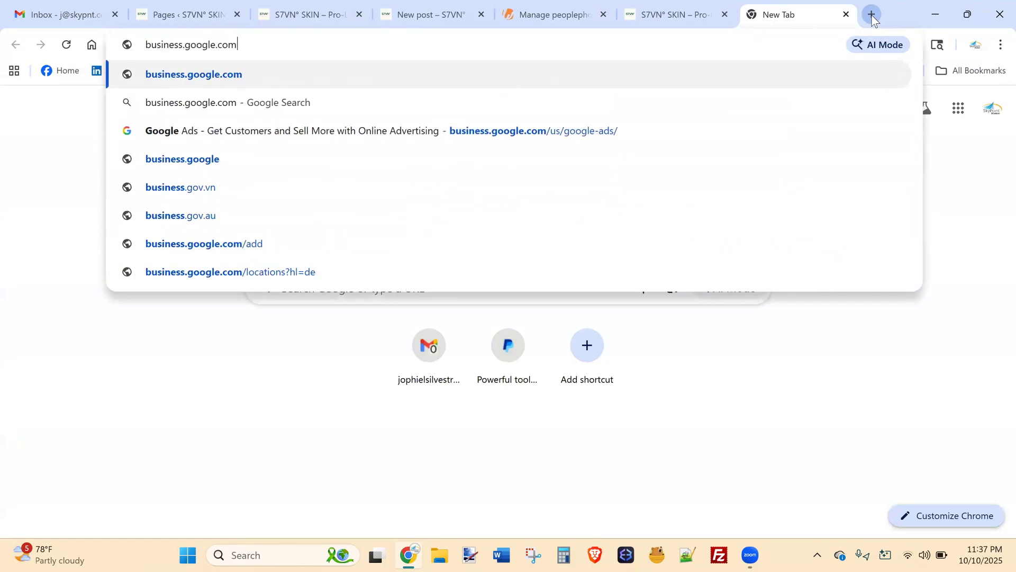
key("Return")
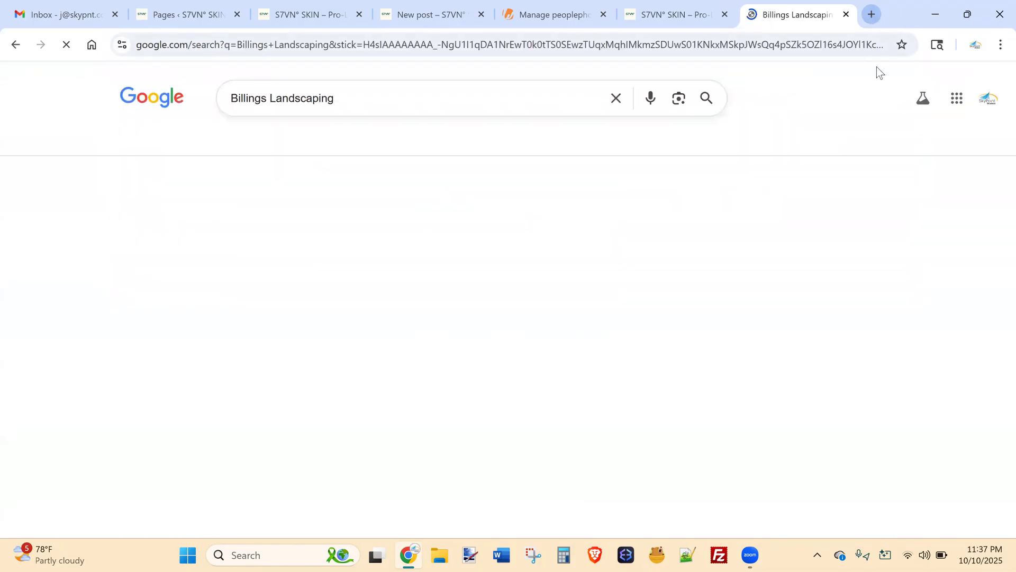
scroll(995, 211, "down", 15)
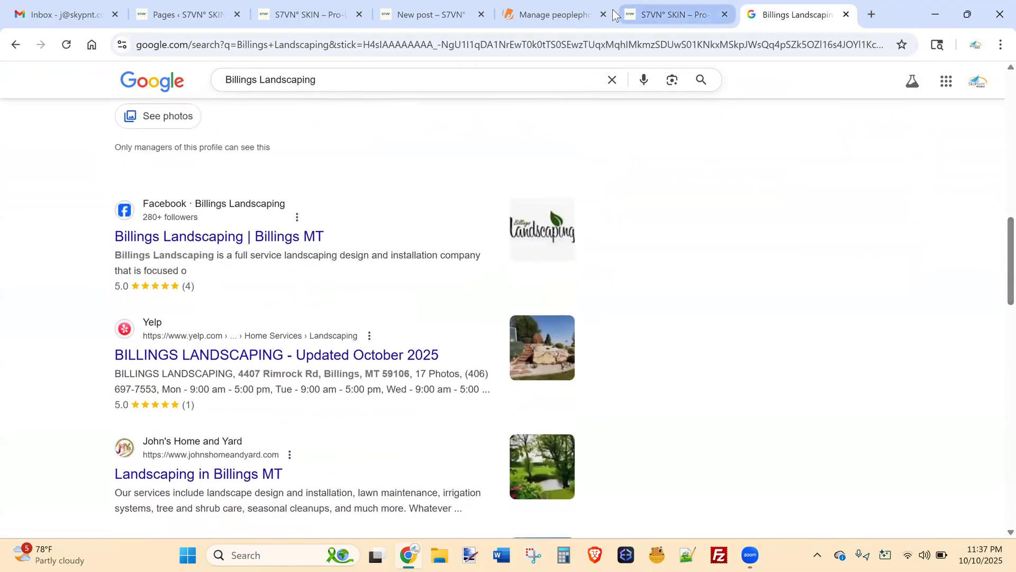
left_click(845, 14)
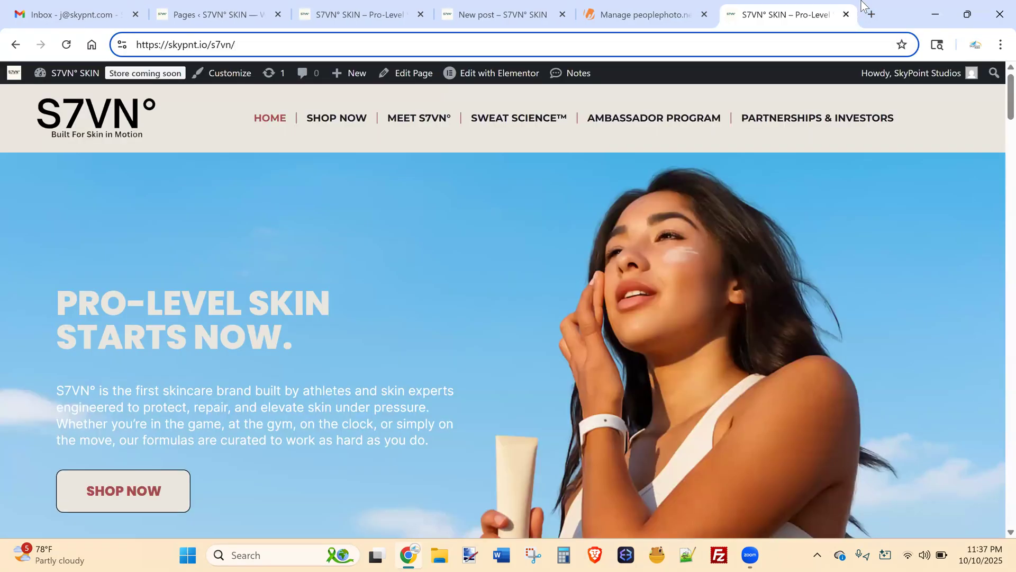
Search Google for 'google my business' and review the Google Business Profile result.
left_click(868, 9)
type("google my busi")
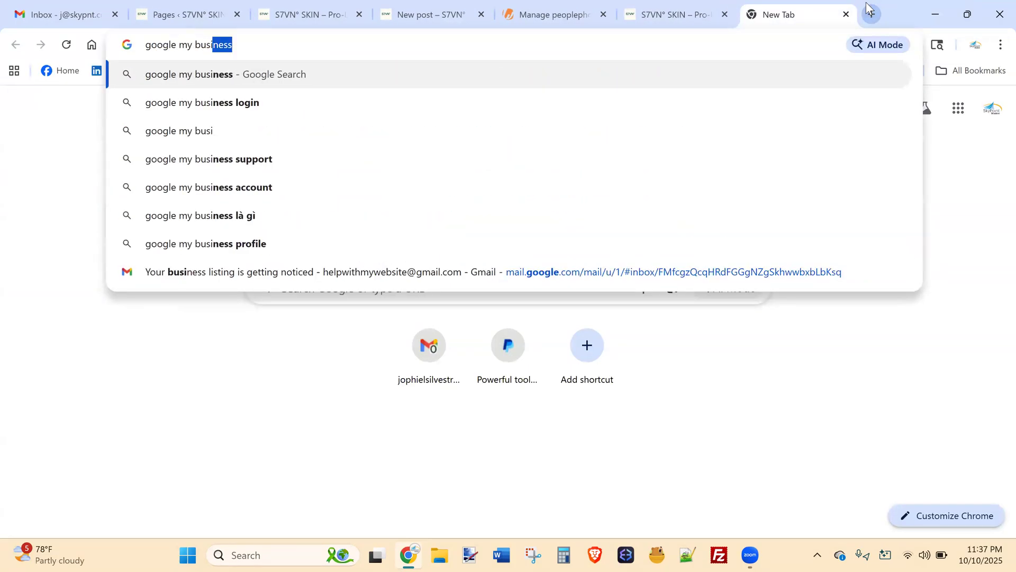
key("Return")
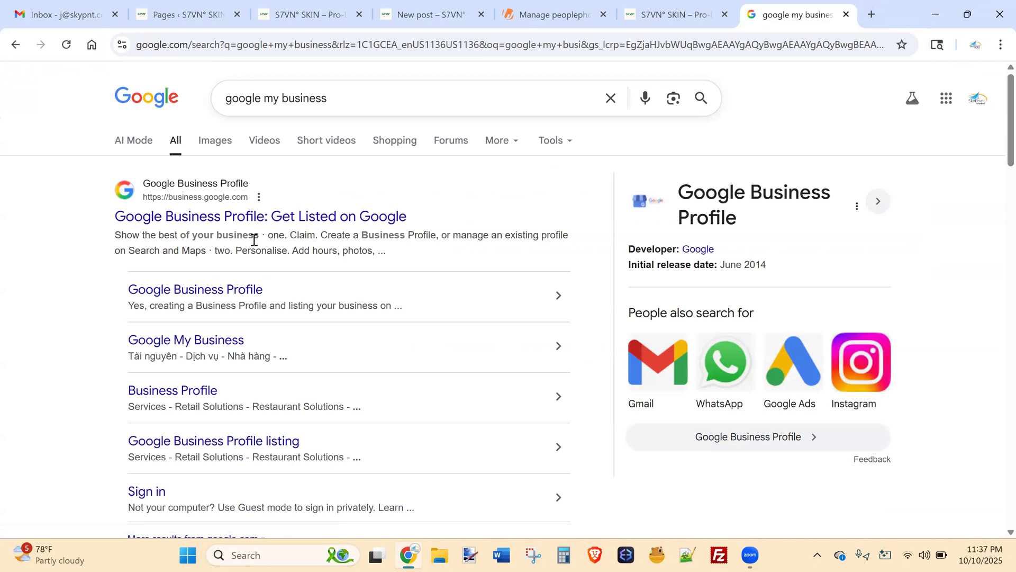
left_click_drag(433, 212, 116, 217)
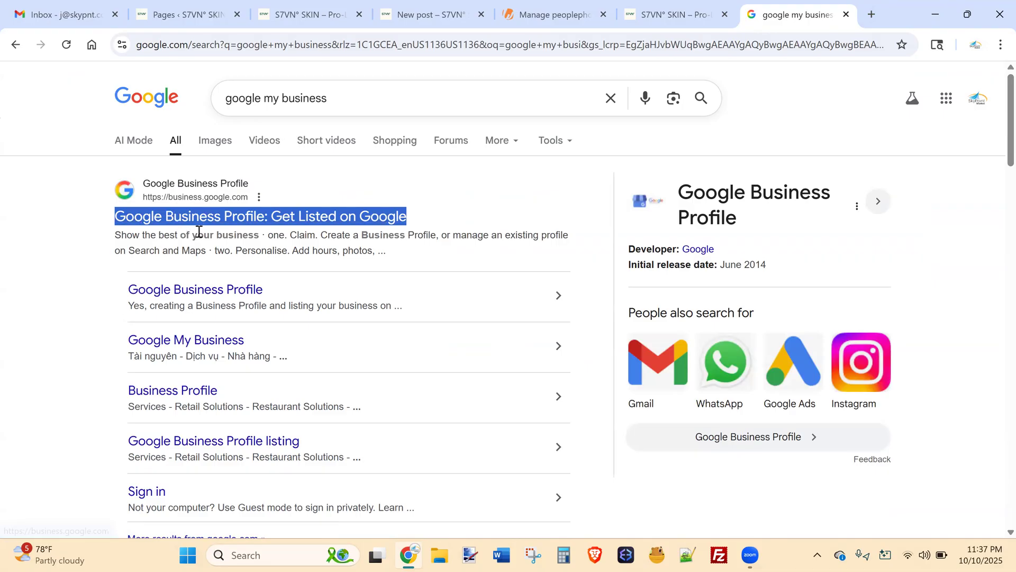
left_click(453, 207)
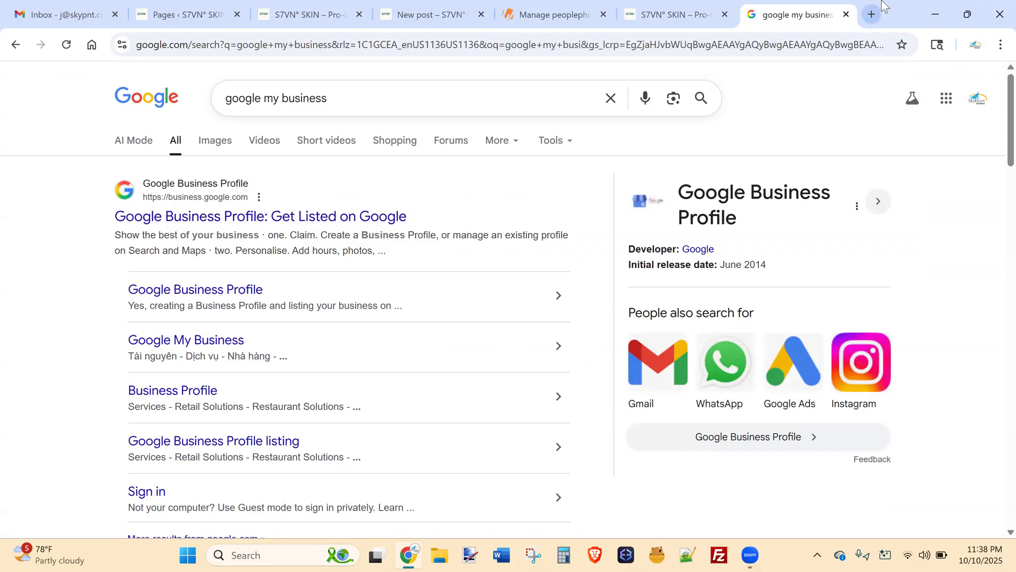
left_click(873, 13)
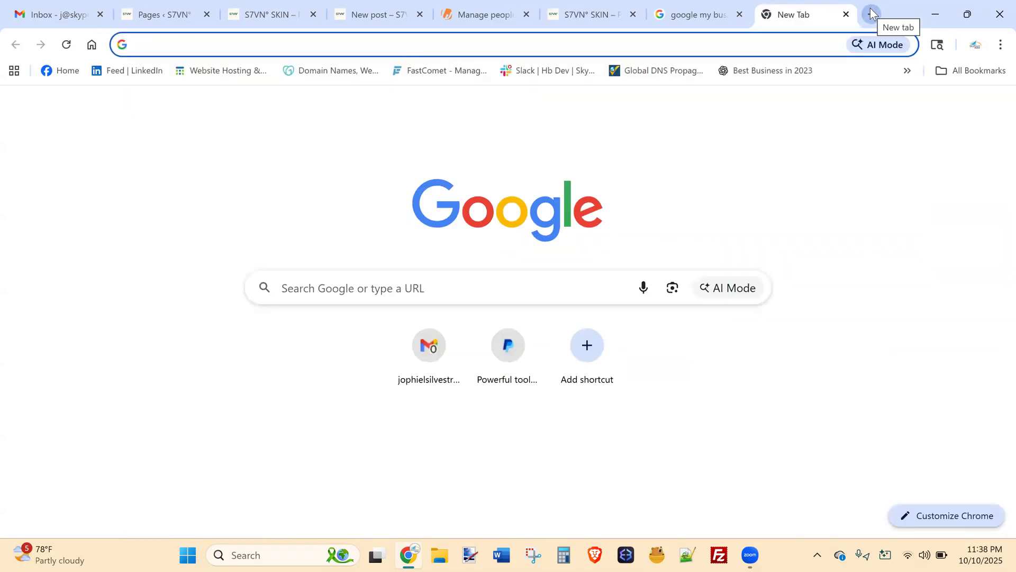
Search Google for 'web design henderson' and view the organic results.
type("web design henderson")
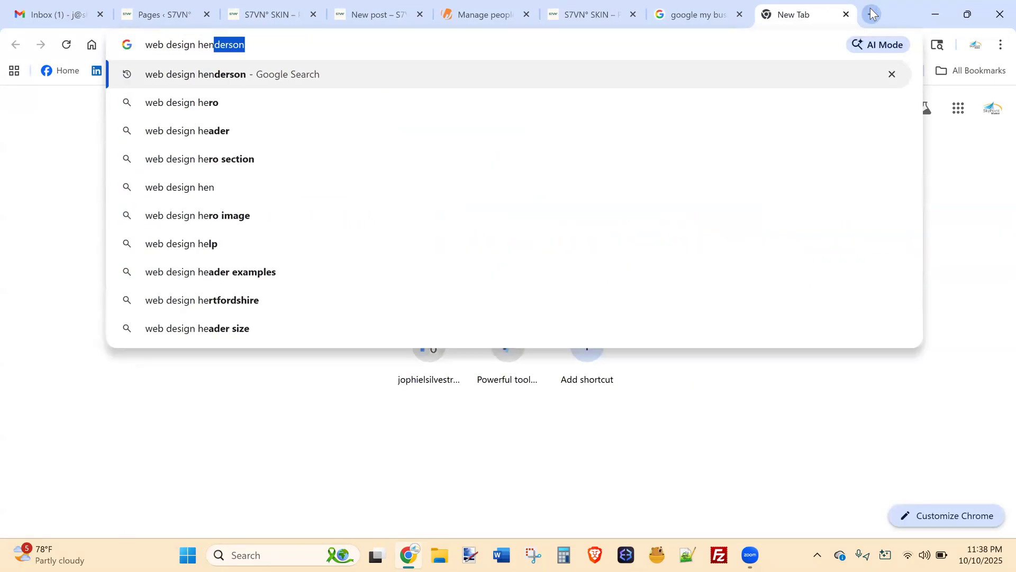
key("Return")
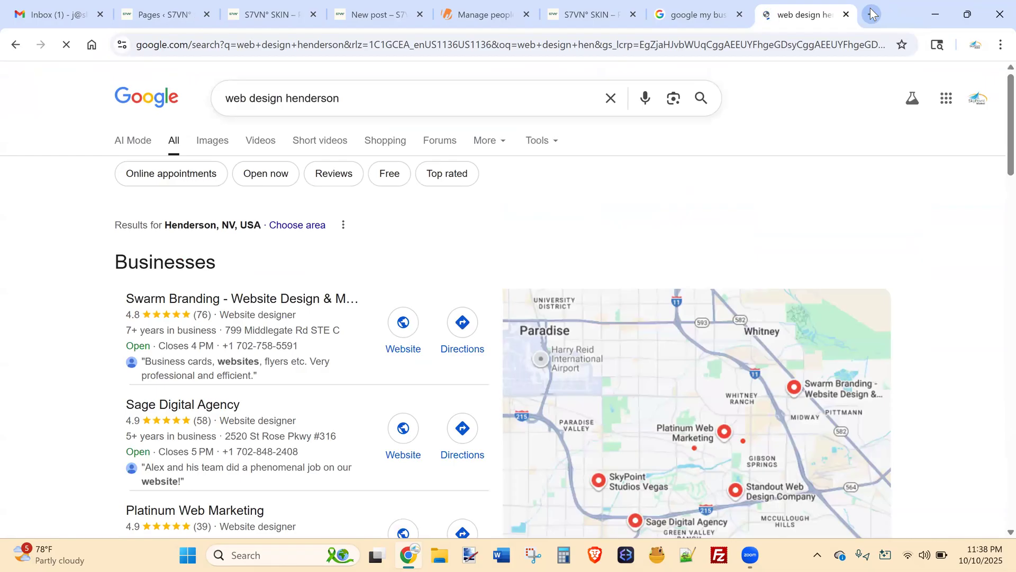
key("Down")
key("Down")
key("Down")
key("Down")
key("Down")
key("Down")
key("Down")
key("Down")
key("Down")
key("Down")
key("Down")
key("Down")
key("Down")
key("Down")
key("Down")
key("Down")
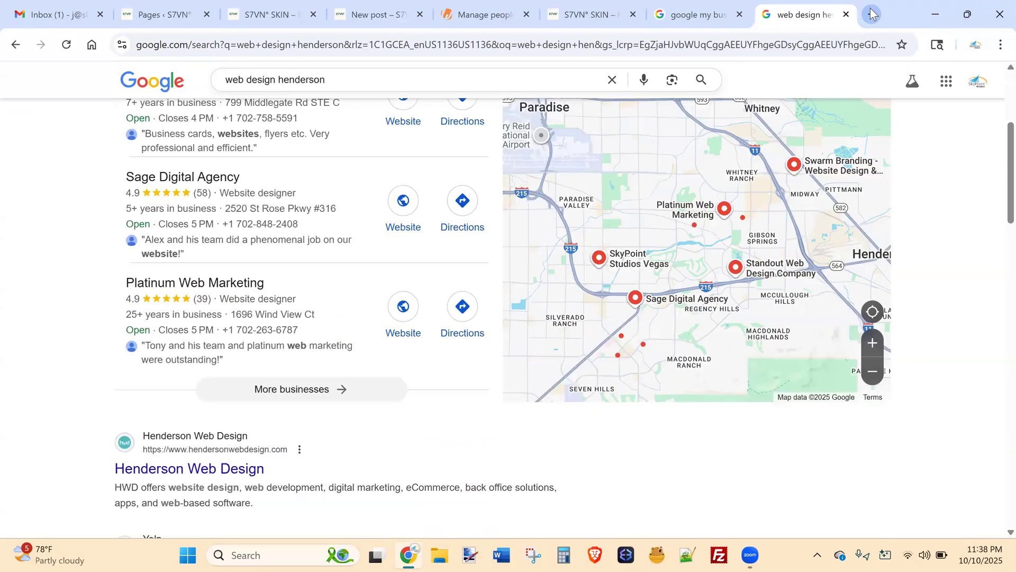
key("Down")
key("Down")
key("Down")
key("Down")
key("Down")
key("Down")
key("Down")
key("Down")
key("Down")
key("Down")
key("Down")
key("Down")
key("Down")
key("Down")
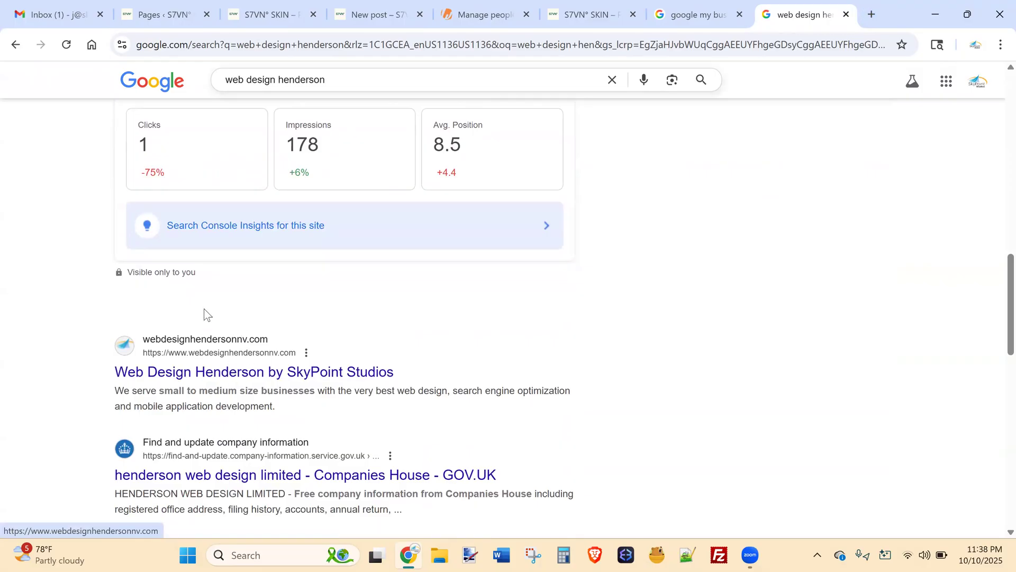
Search 'web design billings', review the results, then close the billings and google my business tabs.
left_click(332, 41)
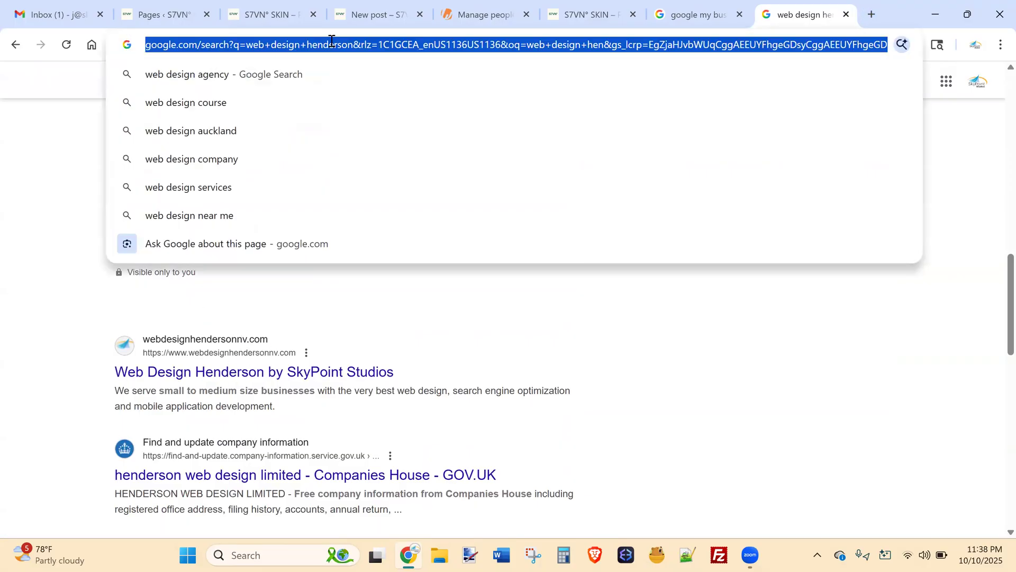
type("e")
key("BackSpace")
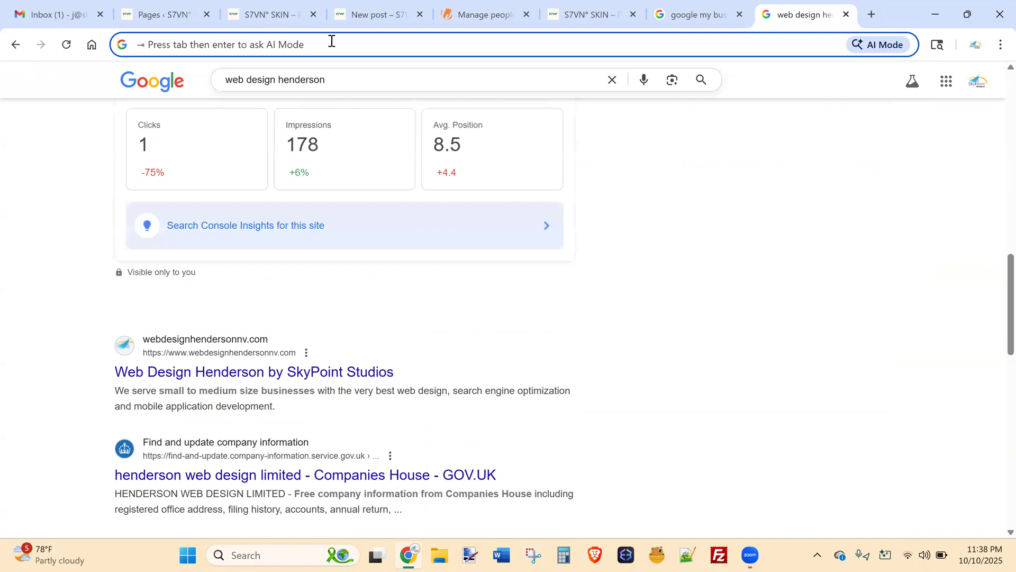
type("web design ")
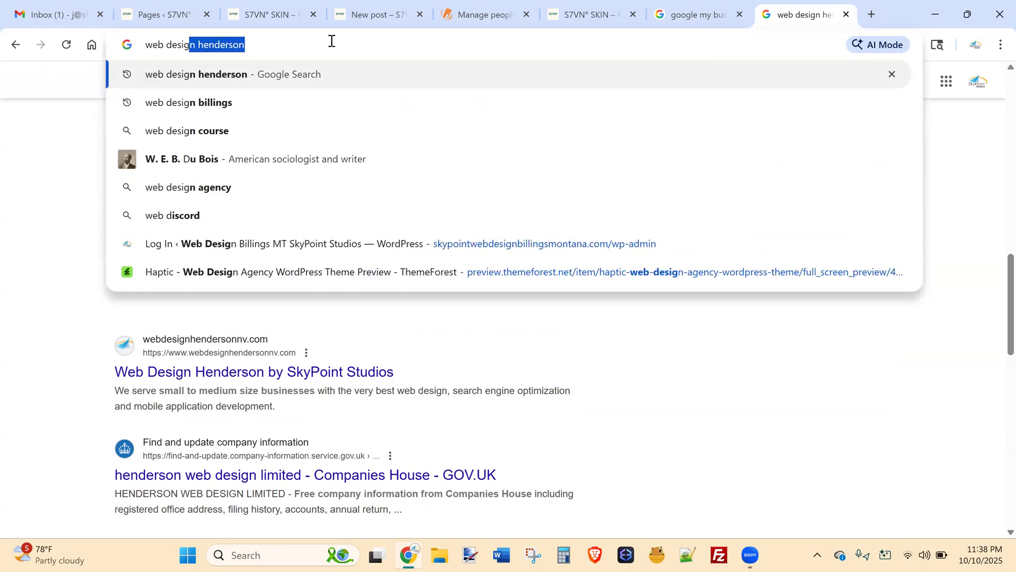
type("bil")
key("Return")
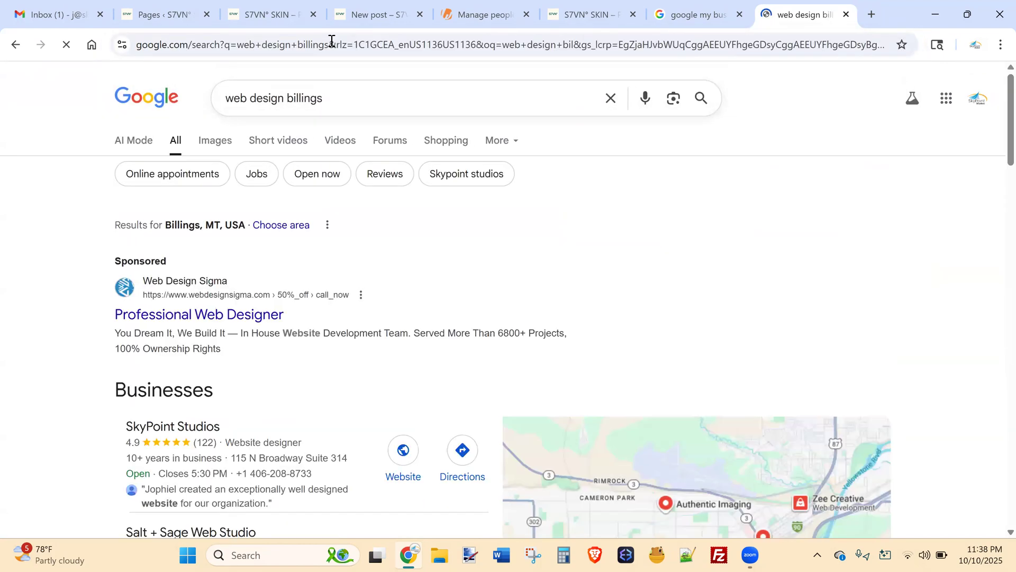
scroll(332, 41, "down", 5)
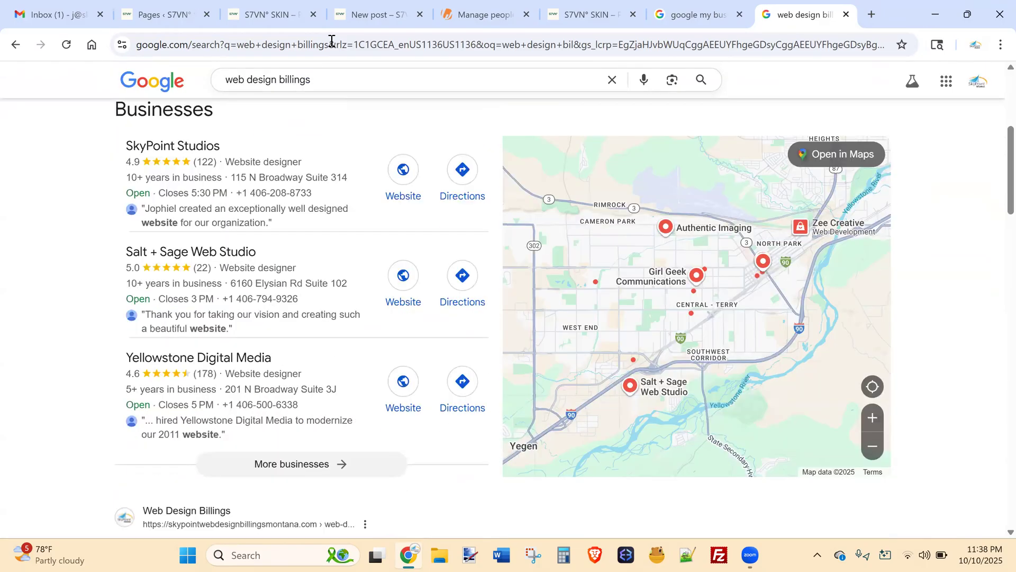
key("Down")
key("Up")
key("Down")
scroll(332, 40, "down", 3)
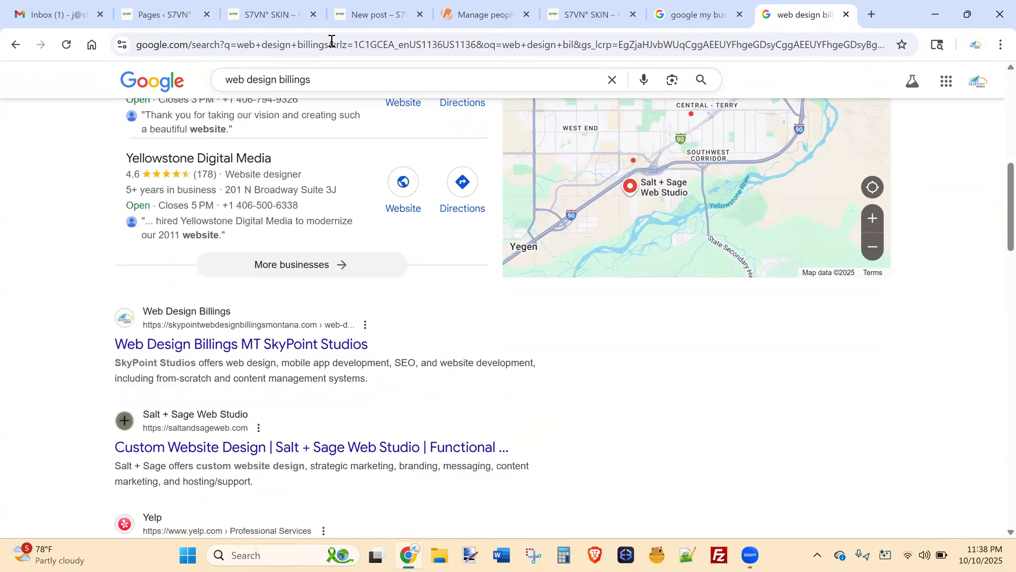
scroll(332, 40, "up", 4)
scroll(331, 41, "down", 2)
scroll(332, 41, "up", 1)
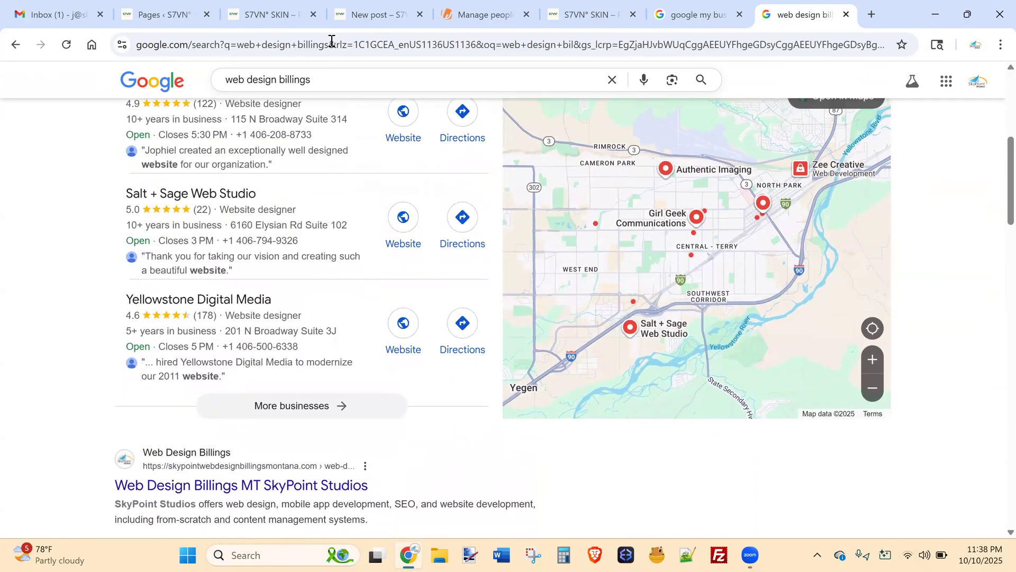
left_click(847, 15)
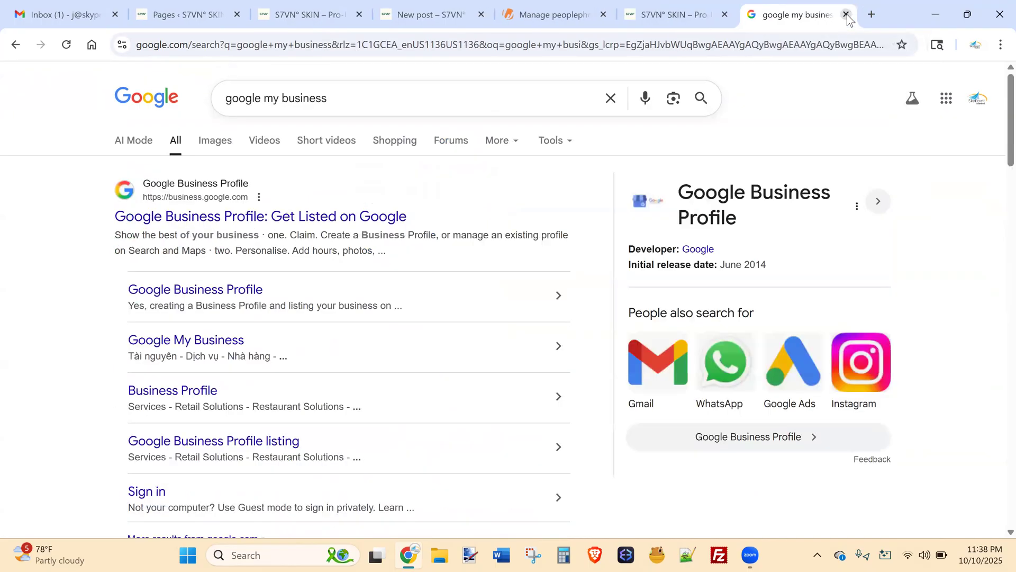
left_click(846, 15)
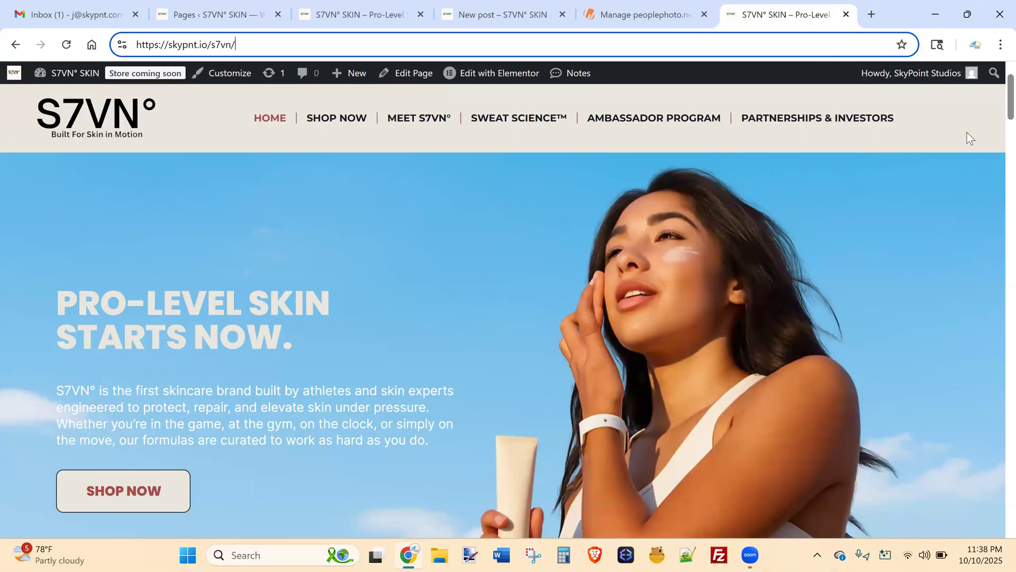
Review the 11 published pages in WordPress Pages, then go to Plugins > Add Plugin.
left_click(994, 88)
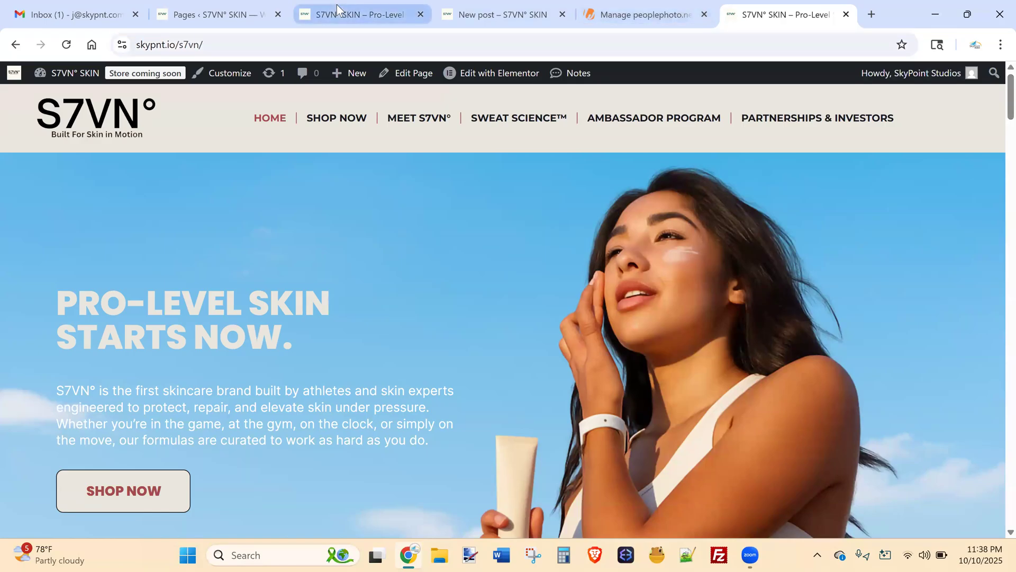
left_click(225, 2)
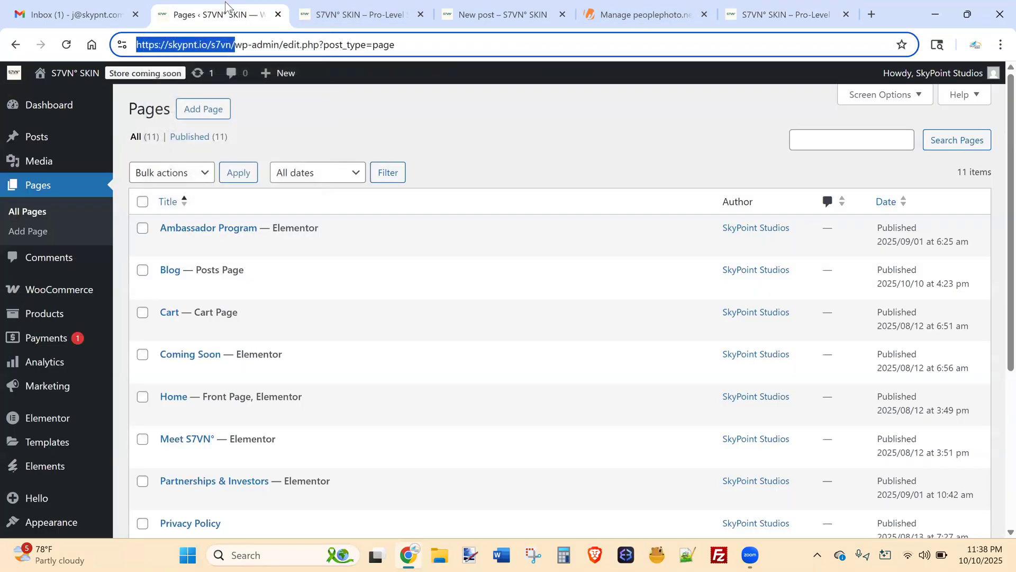
left_click(995, 259)
scroll(996, 286, "down", 2)
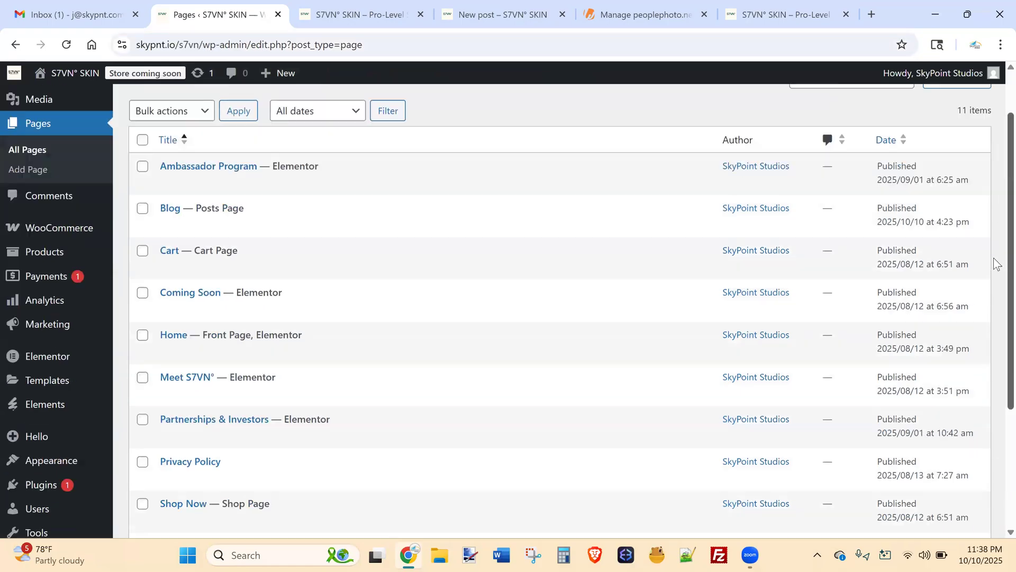
scroll(996, 314, "down", 1)
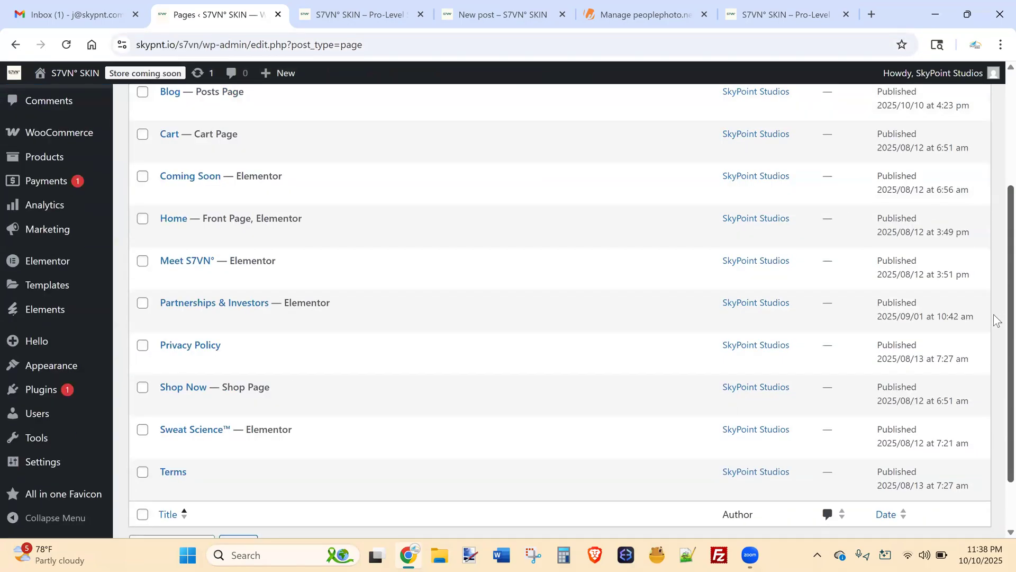
scroll(995, 319, "up", 3)
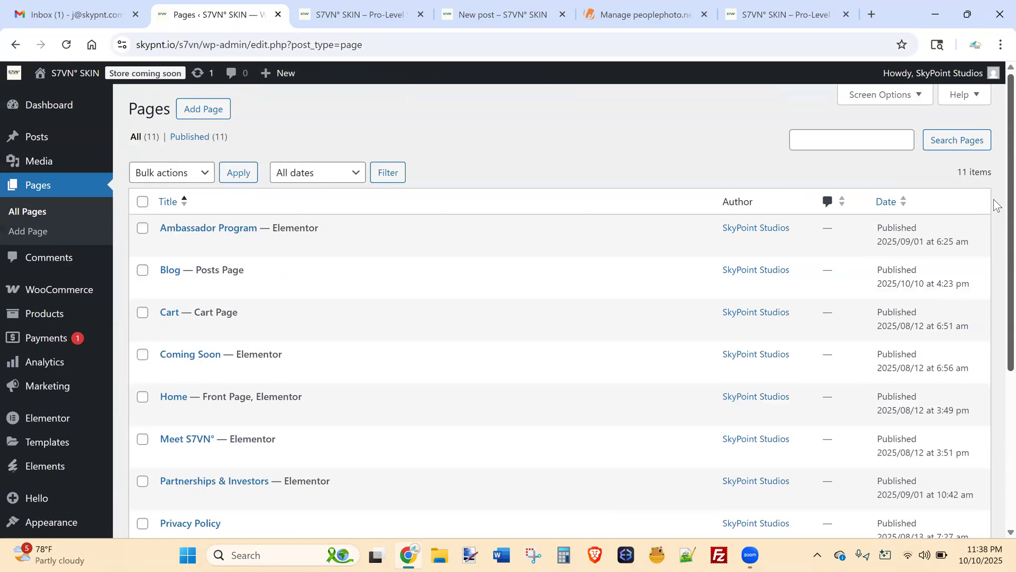
mouse_move(881, 255)
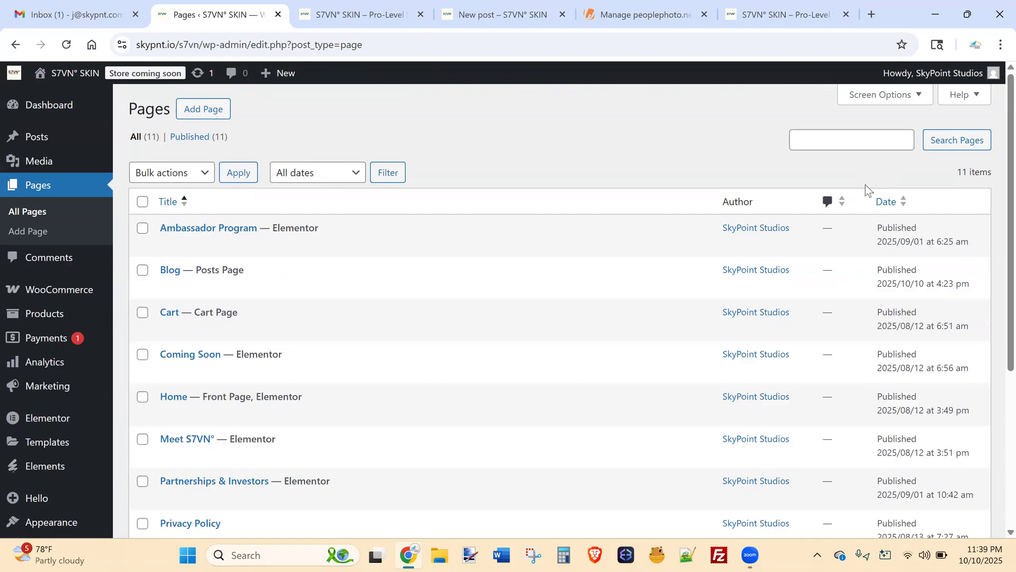
scroll(994, 239, "down", 4)
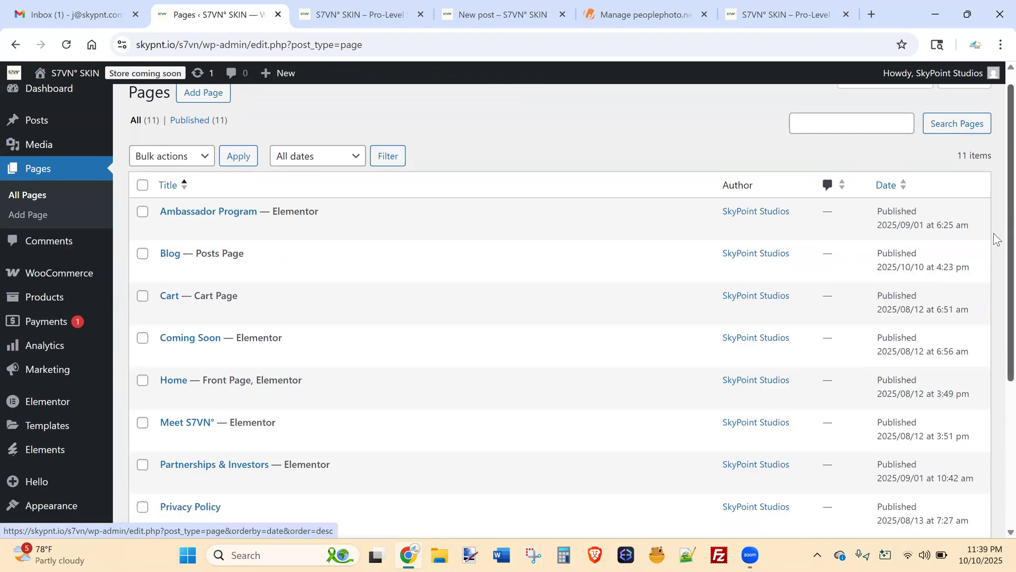
mouse_move(58, 394)
left_click(159, 411)
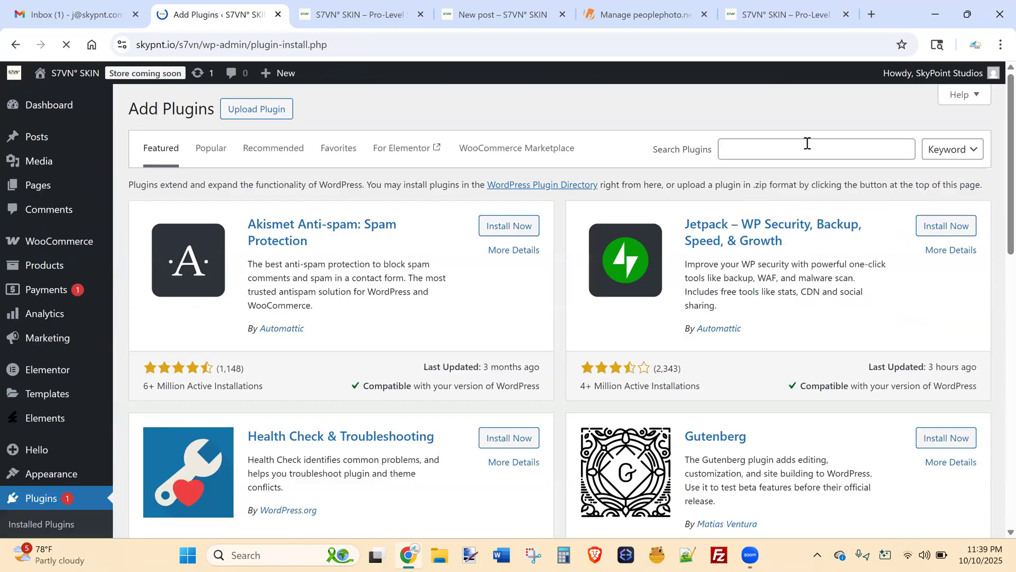
Search the plugin directory for 'seo yoast', returning 908 results led by Yoast SEO.
left_click(807, 144)
type("seo yoa")
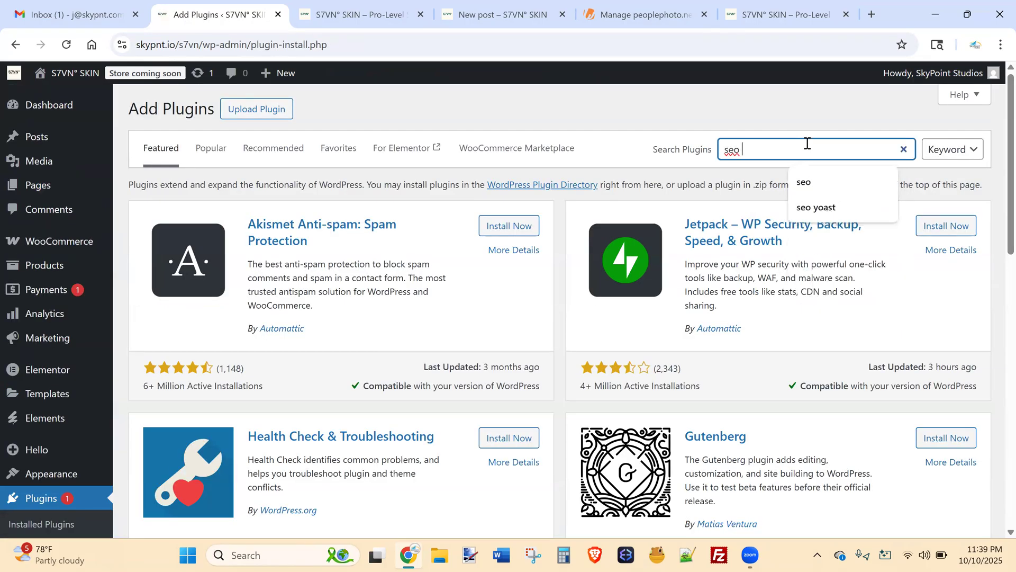
type("st")
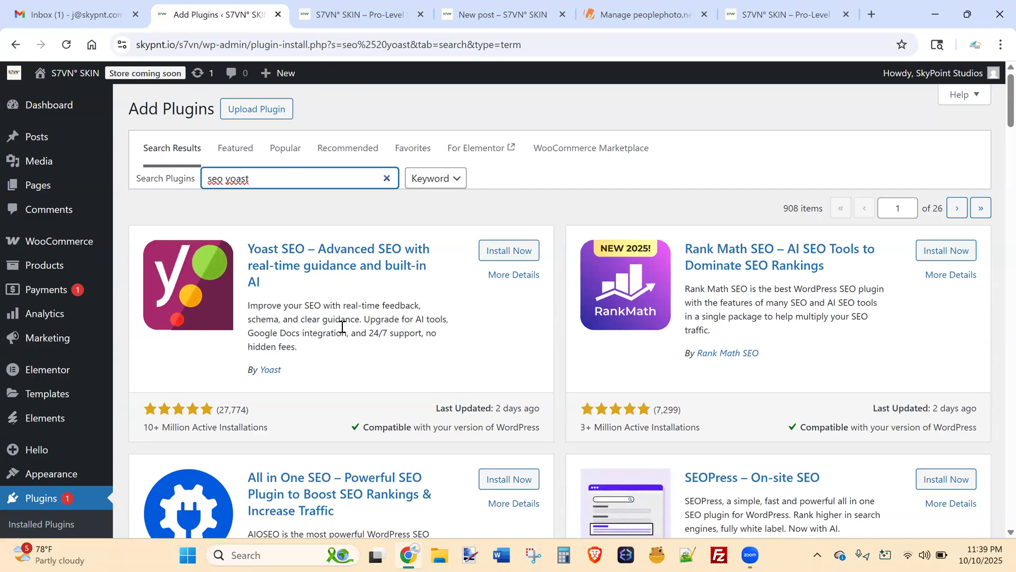
left_click(735, 536)
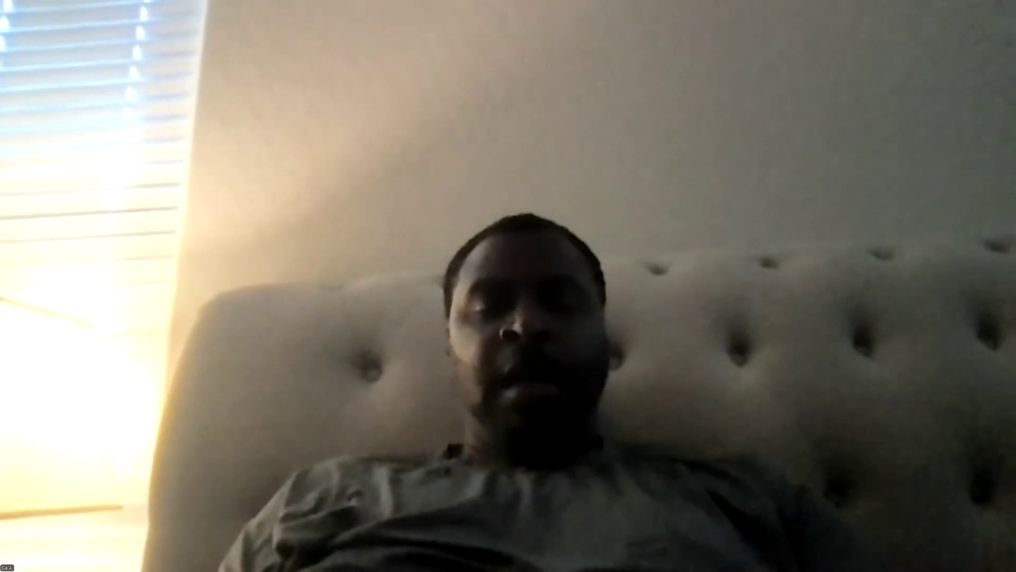